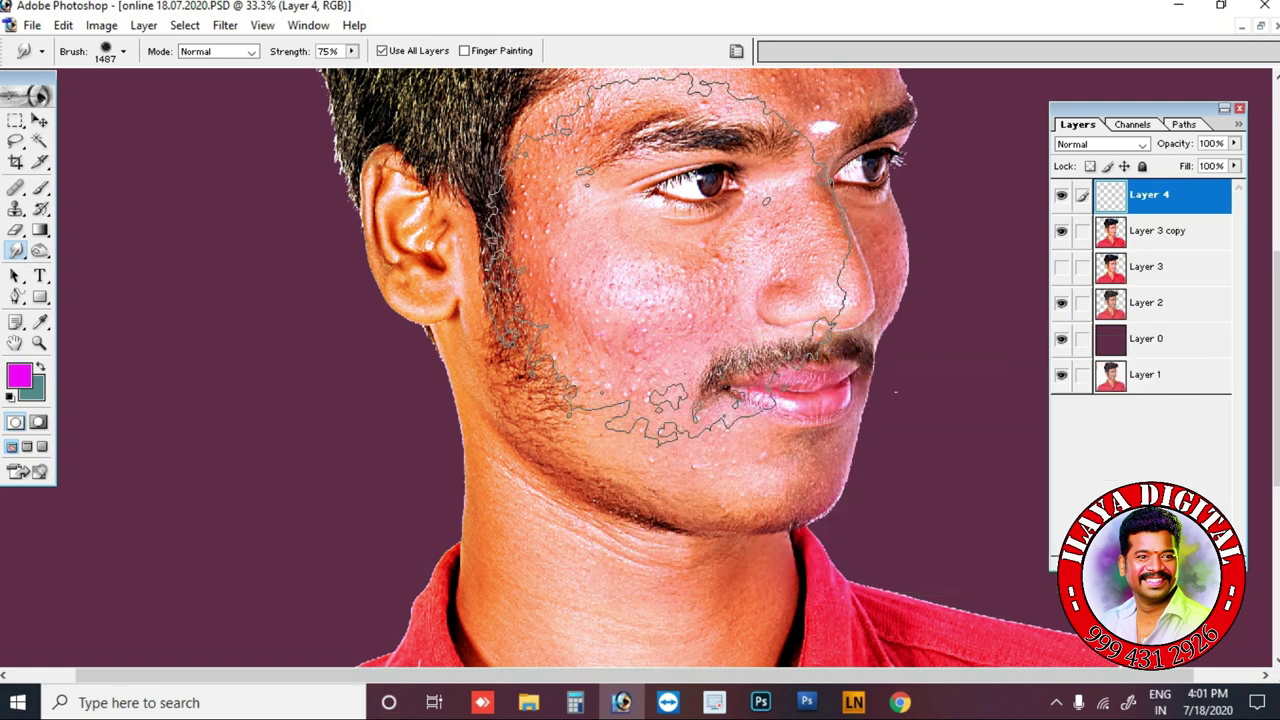
- Select Layer 3 copy and lighten the nose's outer edge and underside with the Dodge tool, reducing the brush size to 30
key(Tab)
scroll(896, 392, up, 1)
key(Tab)
click(1163, 231)
key(o)
right_click(238, 348)
click(40, 230)
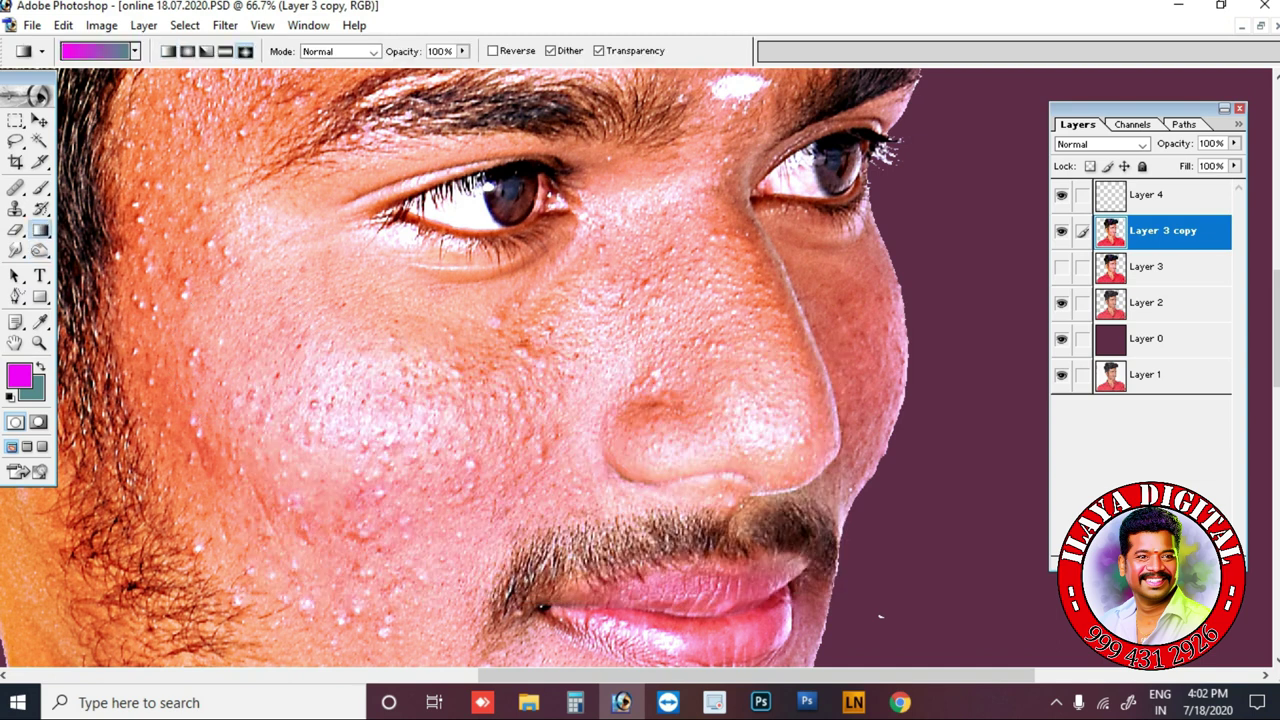
click(40, 209)
click(40, 251)
right_click(40, 251)
click(111, 251)
drag(816, 355, 746, 182)
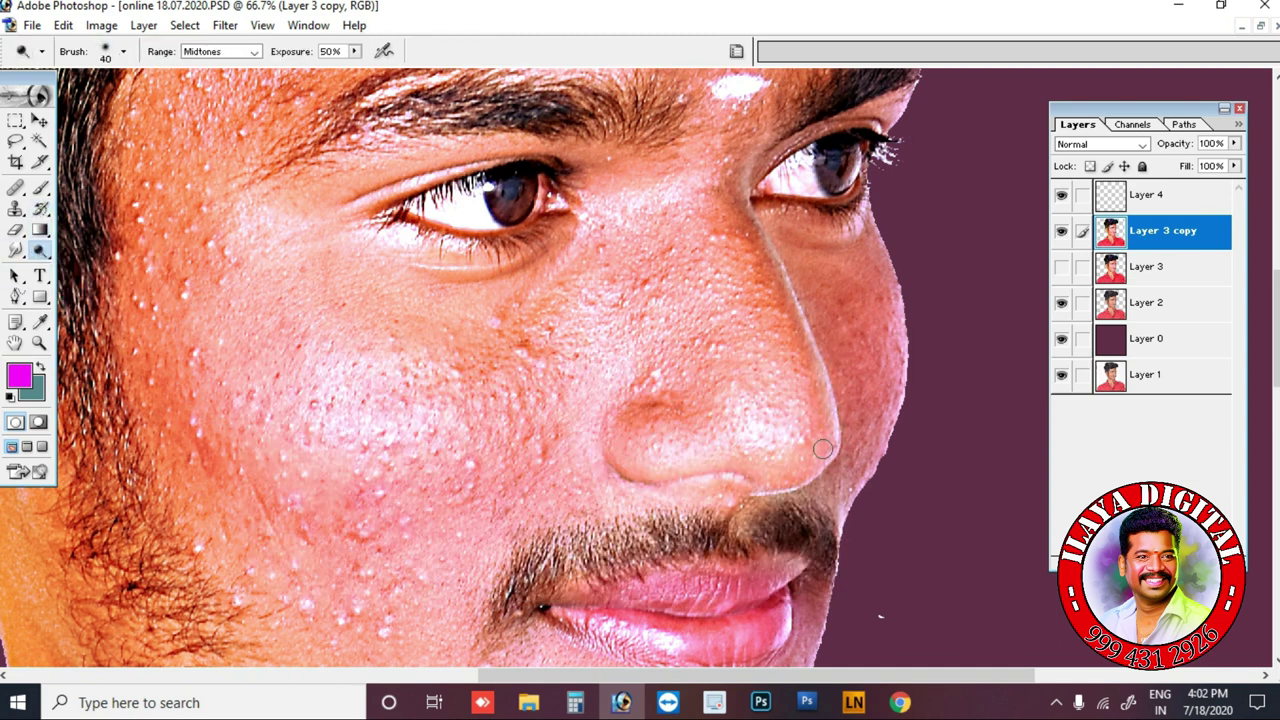
key(bracketleft)
key(bracketleft)
scroll(692, 452, down, 1)
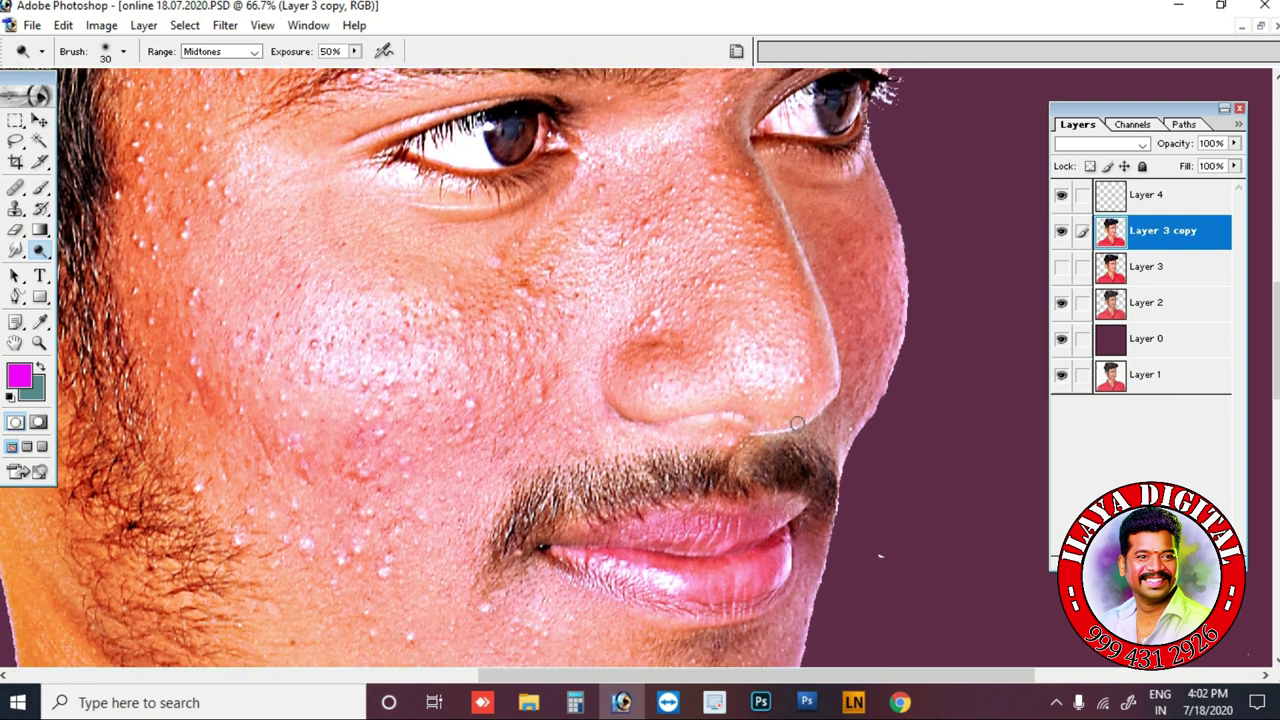
- Smooth the skin along the nose's outer edge, tip and lower rim with the Smudge tool
key(r)
key(Tab)
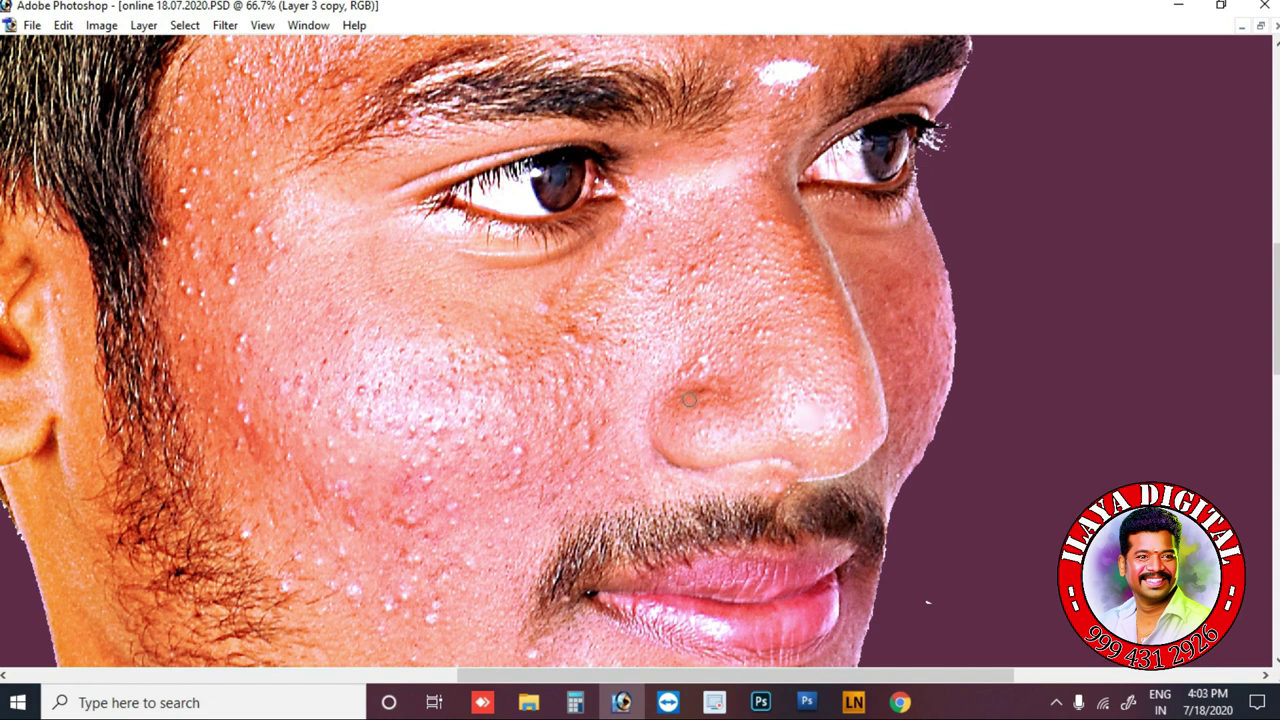
key(ctrl+plus)
drag(843, 456, 603, 266)
scroll(603, 266, down, 1)
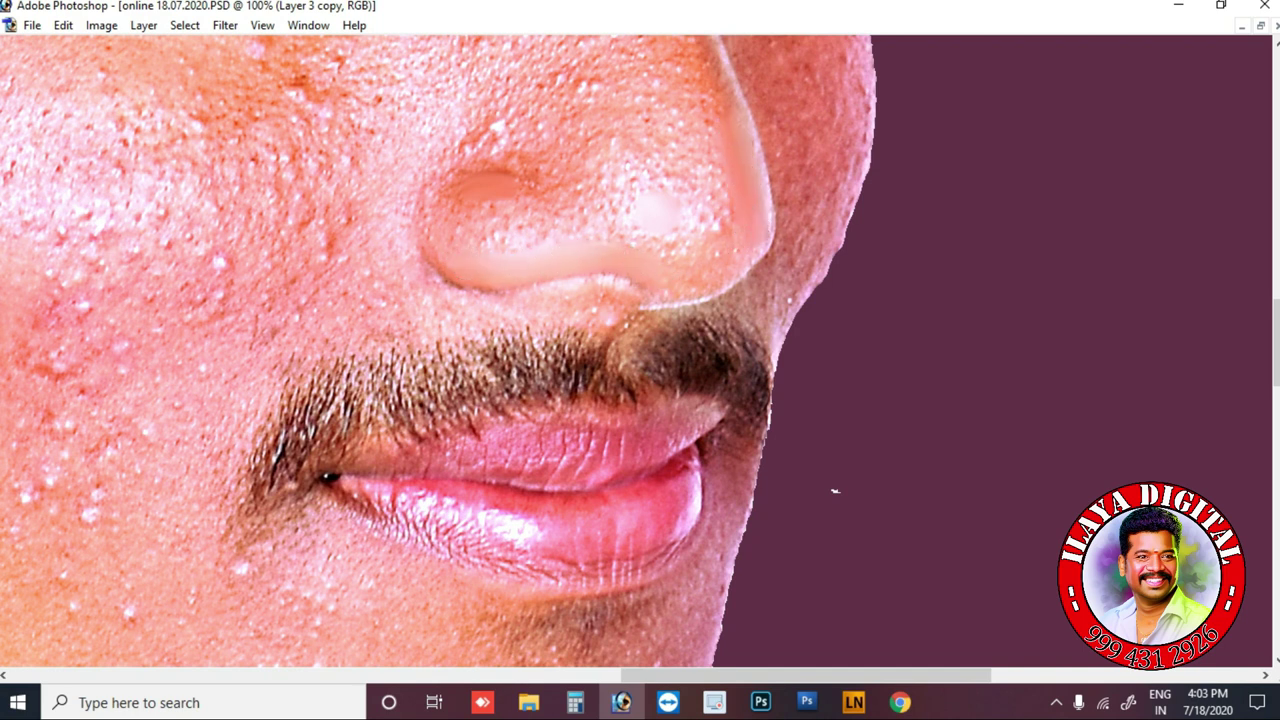
scroll(723, 226, up, 3)
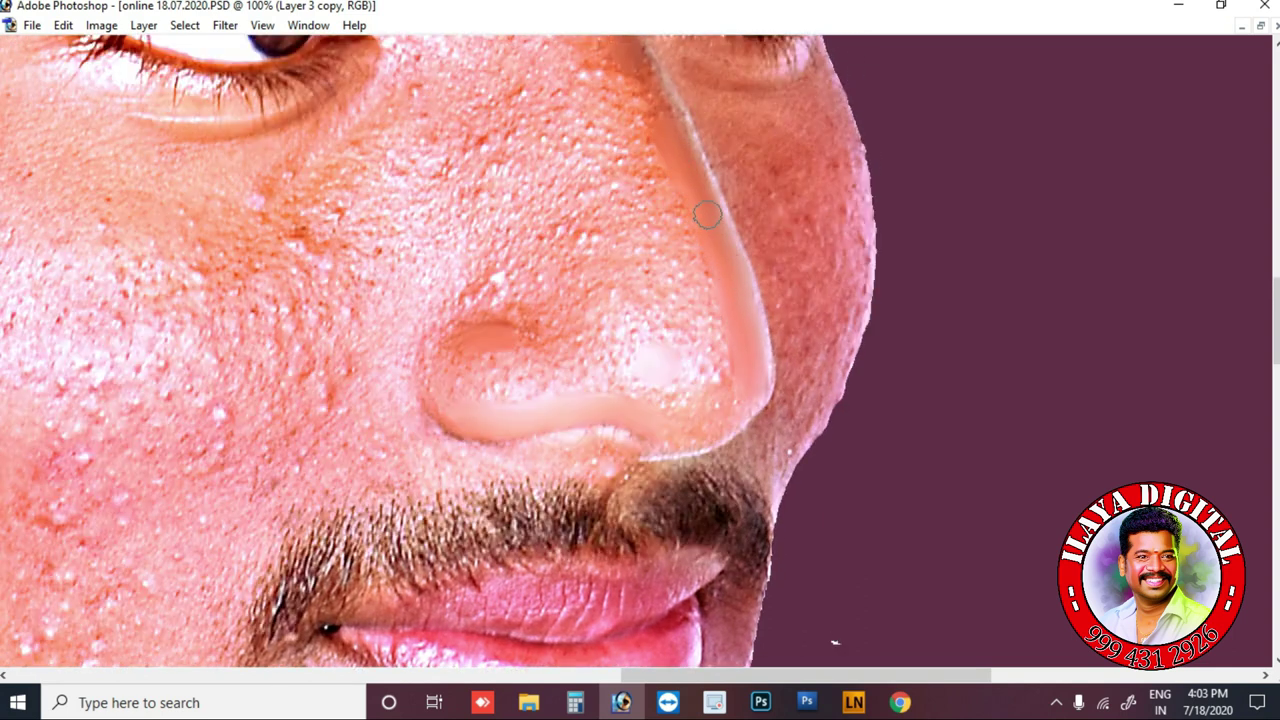
scroll(707, 214, down, 2)
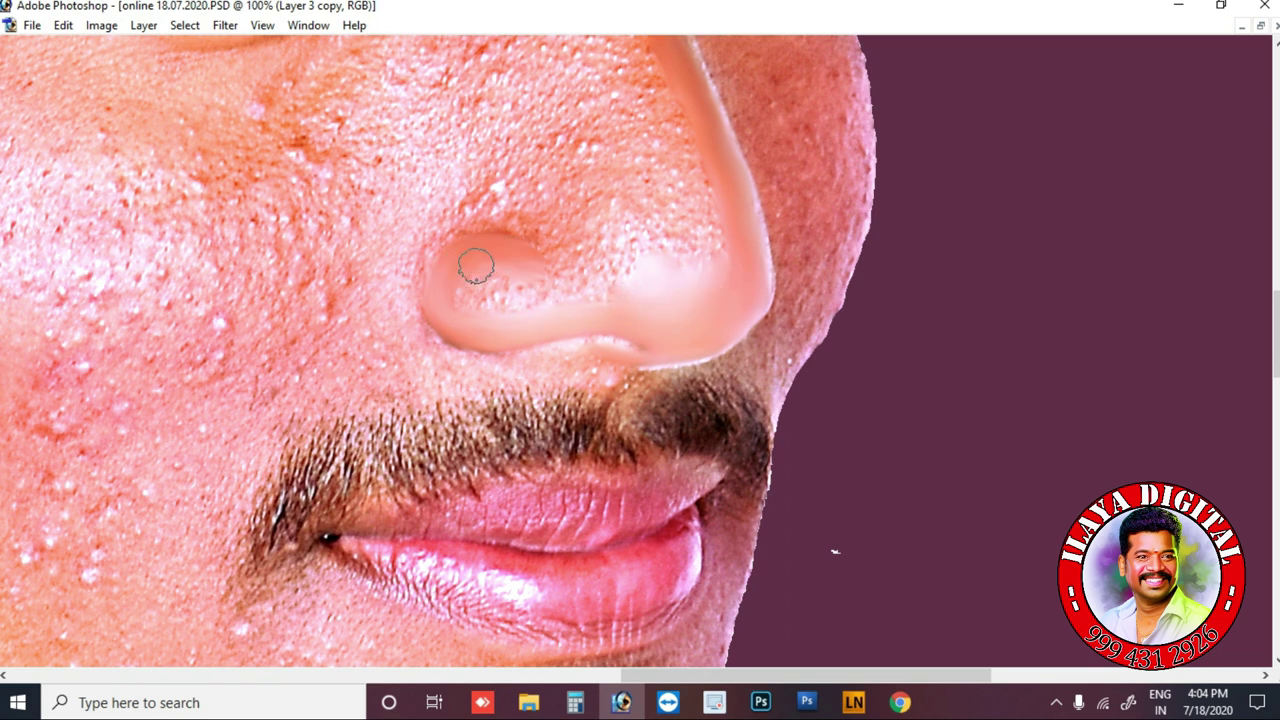
- Smudge the rounded nostril wing into an even gradient, using a smaller brush for its edges
scroll(450, 270, up, 2)
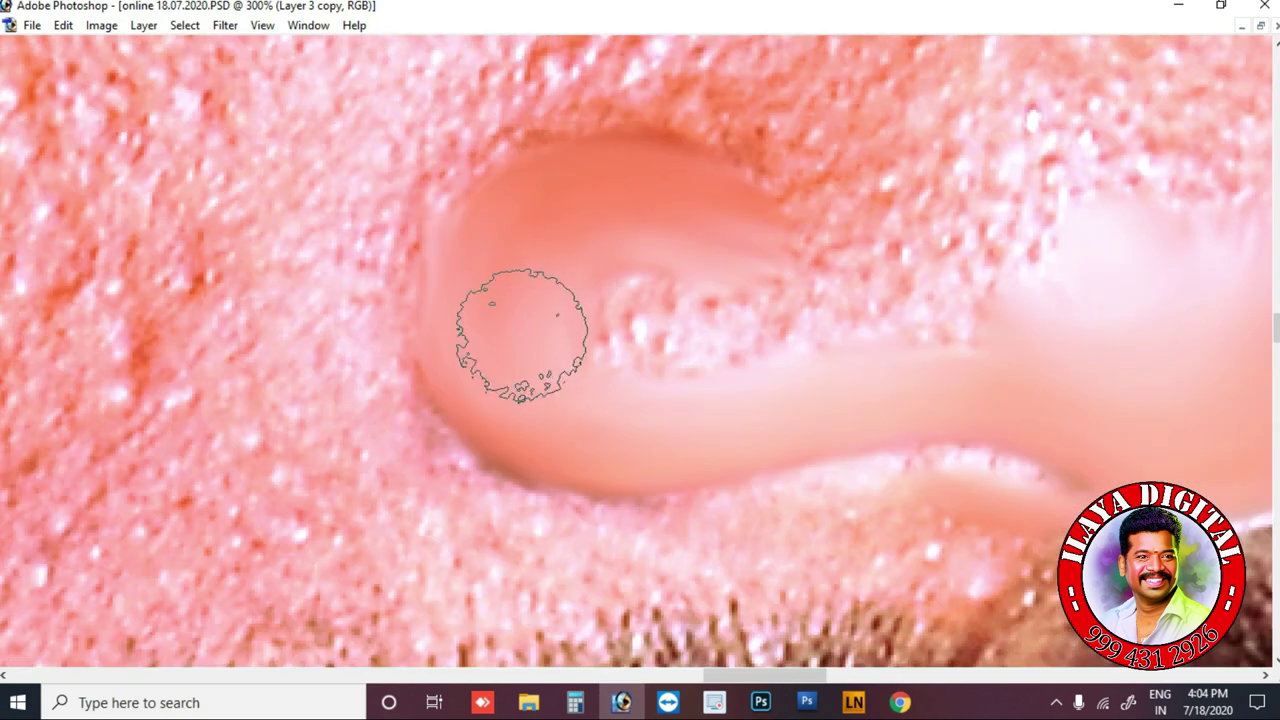
scroll(640, 232, down, 2)
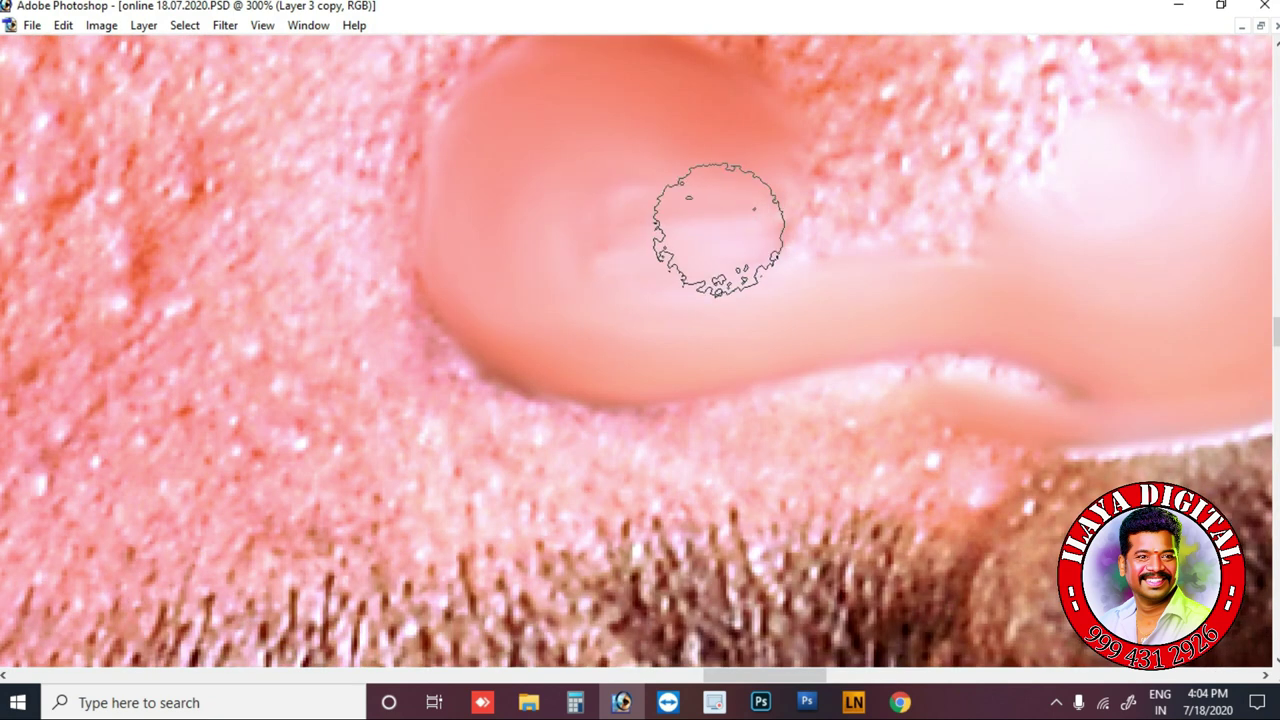
key(bracketleft)
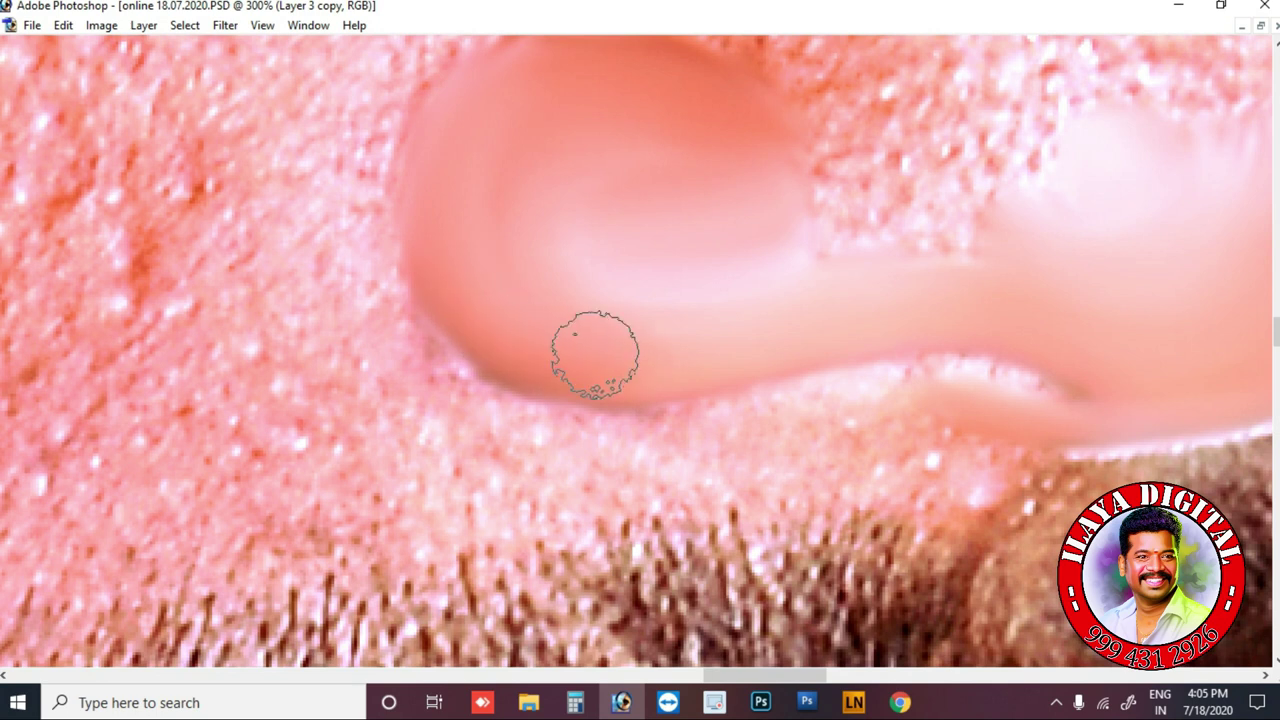
scroll(503, 271, up, 2)
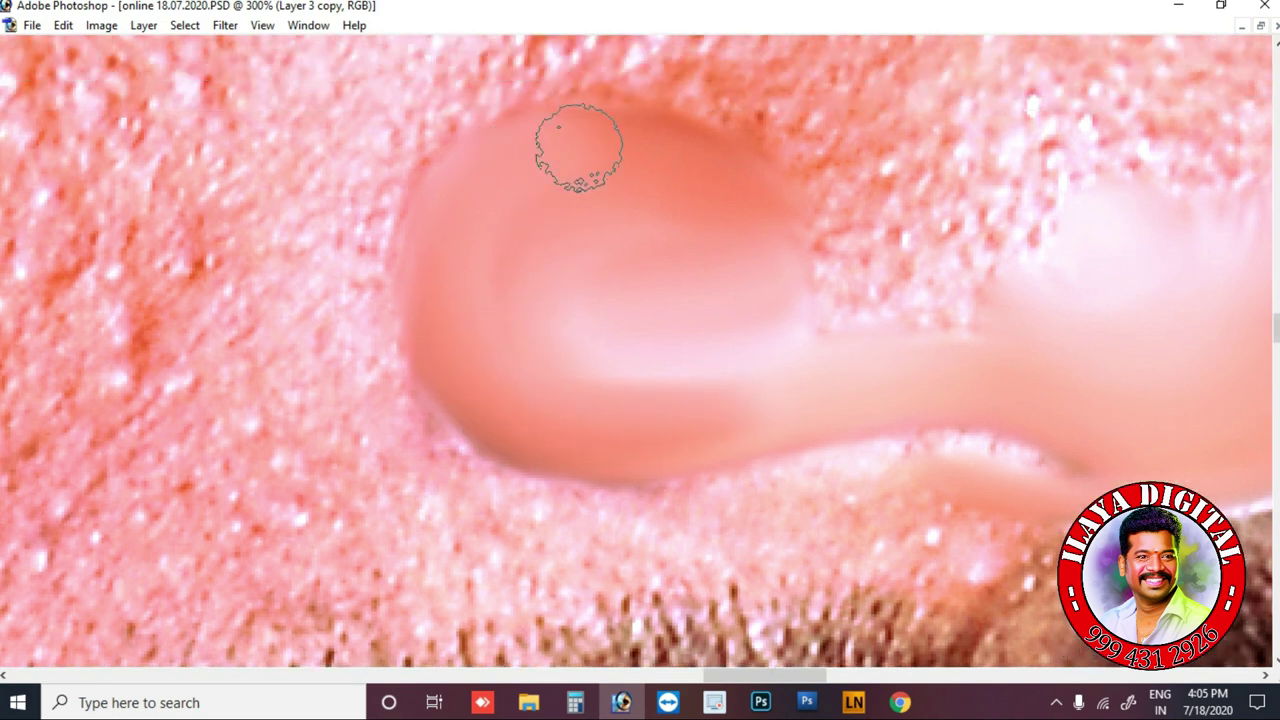
scroll(690, 210, down, 1)
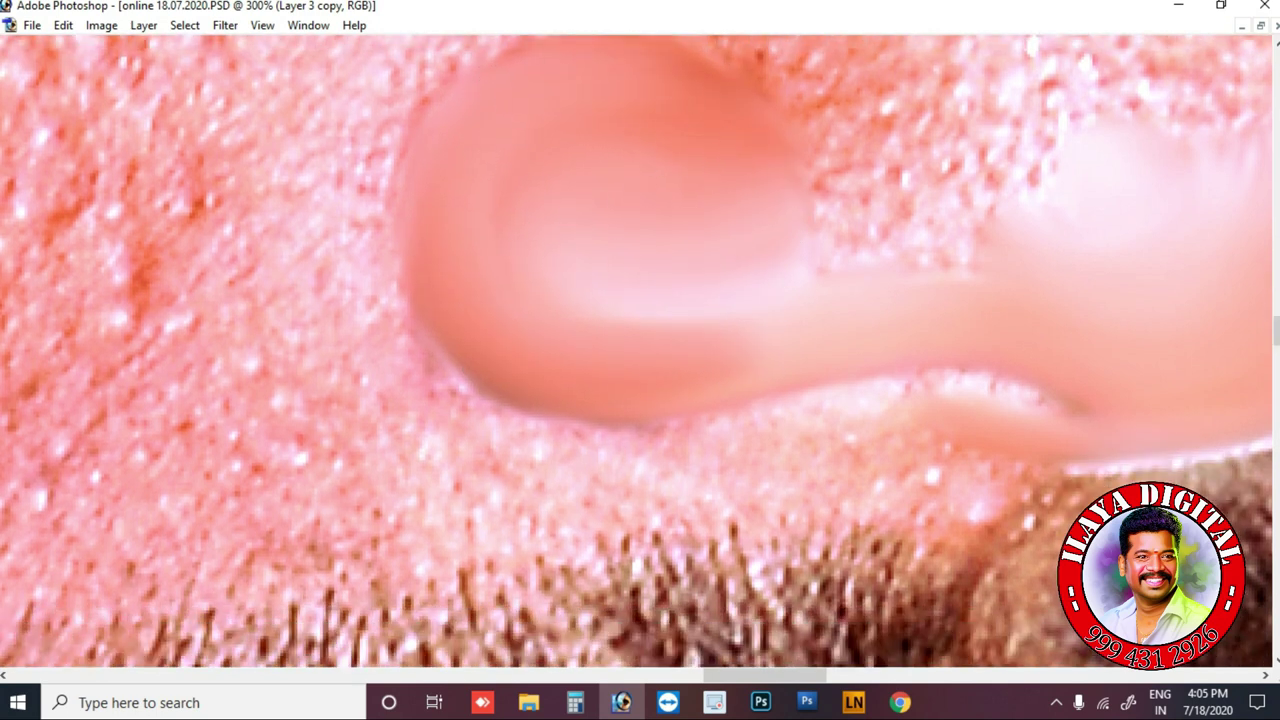
scroll(571, 296, up, 1)
scroll(729, 271, down, 1)
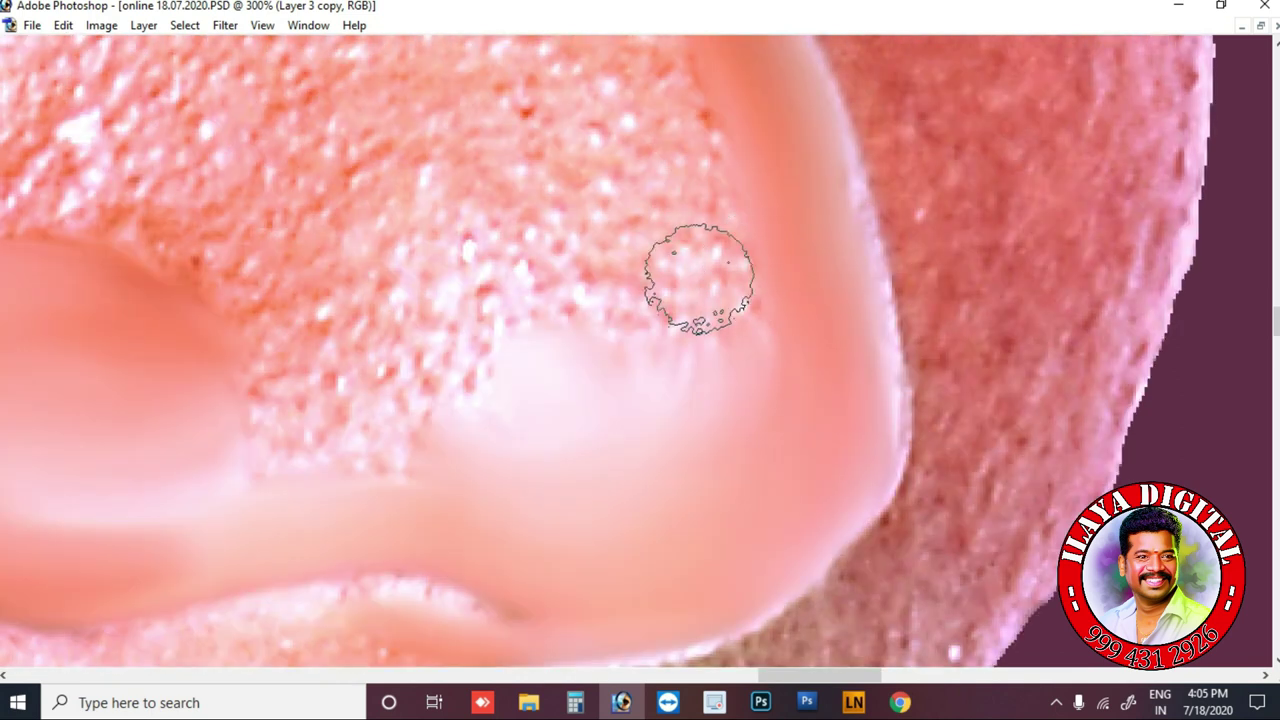
- Smudge the upper nose bridge and its outer edge up to the inner corner of the far eye
scroll(578, 258, down, 1)
scroll(402, 334, down, 2)
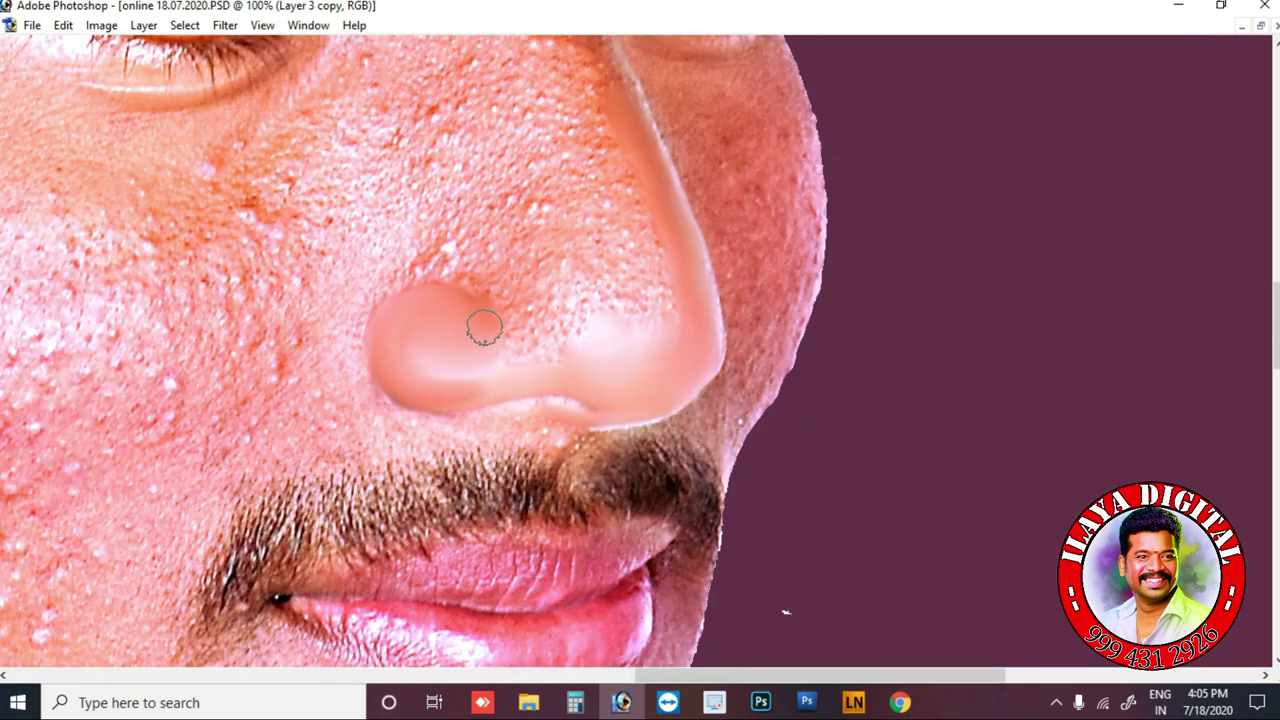
scroll(530, 308, up, 5)
drag(500, 212, 500, 254)
drag(531, 183, 568, 74)
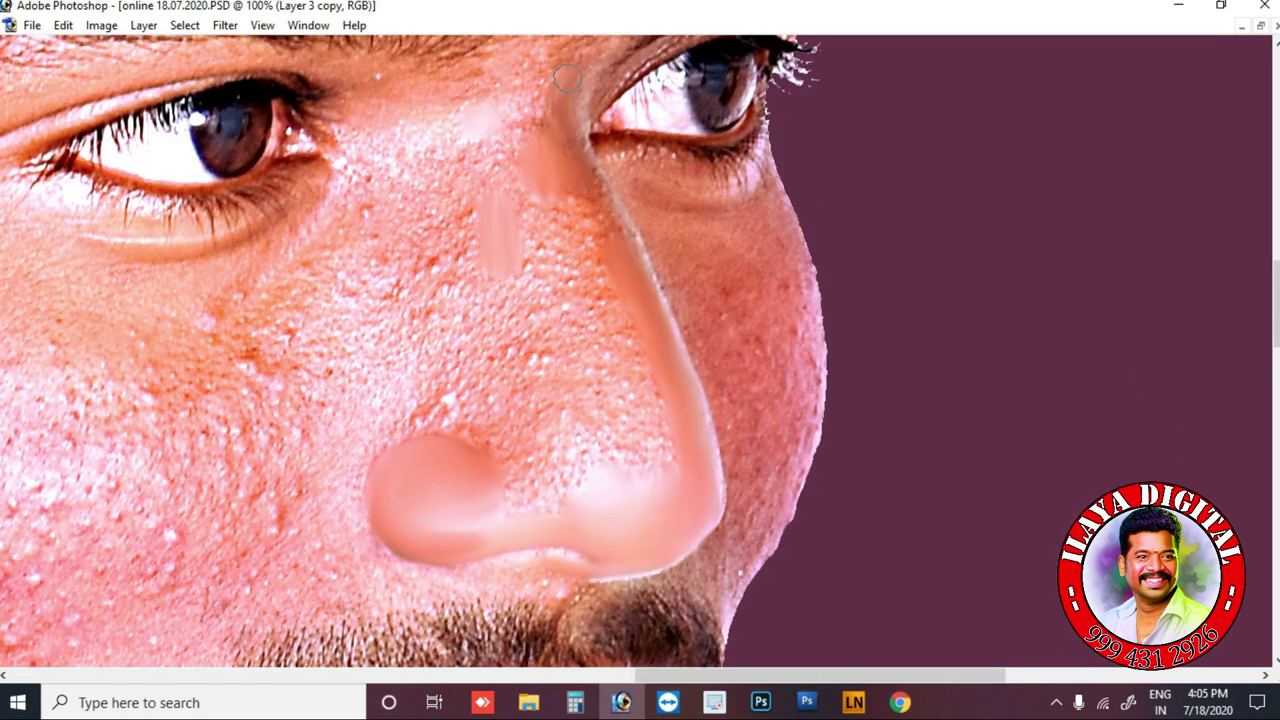
scroll(561, 145, down, 2)
scroll(561, 145, up, 2)
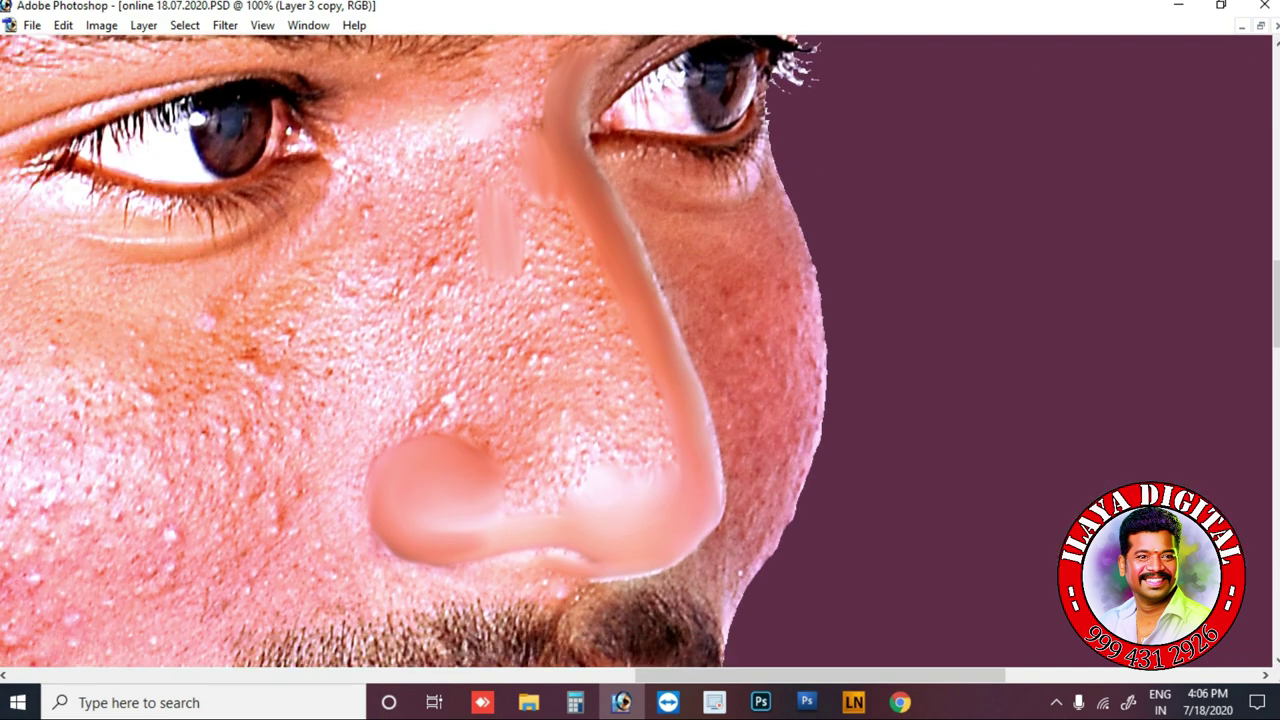
- Draw a closed path following the nose's outer contour from below the tip to the brow and convert it to a selection
drag(724, 508, 726, 660)
drag(593, 582, 478, 577)
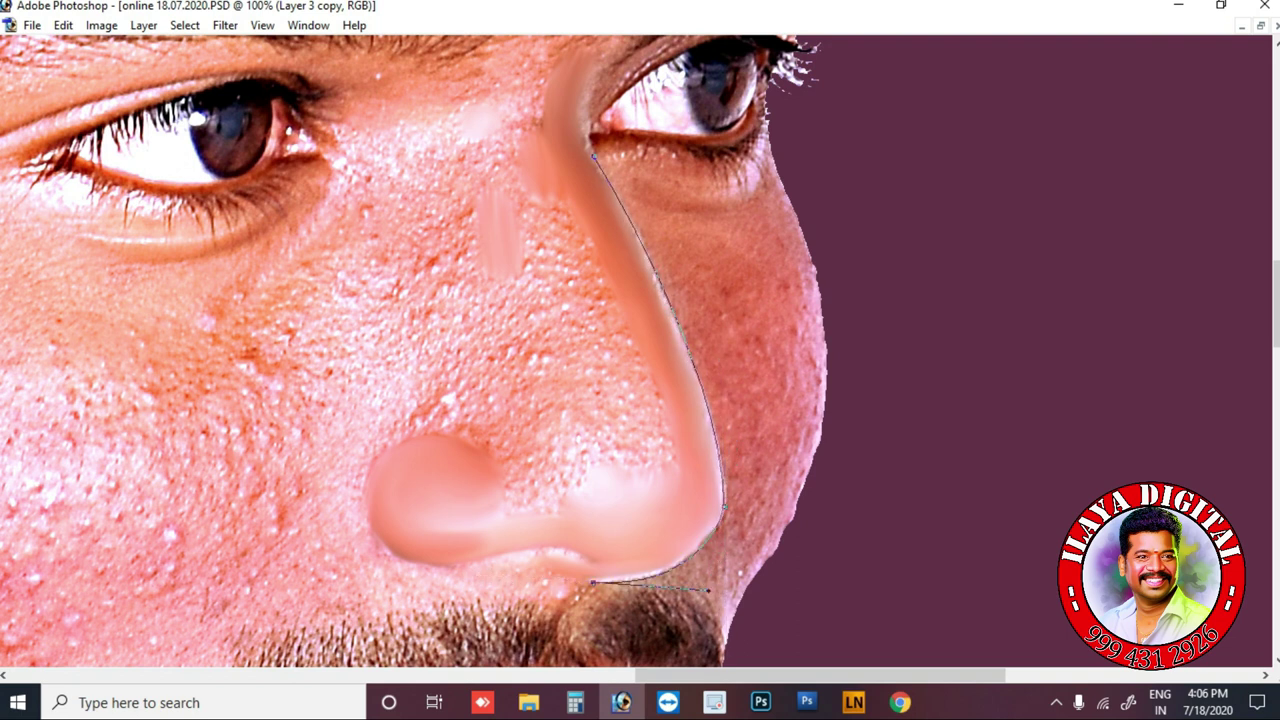
drag(469, 384, 486, 356)
scroll(486, 356, up, 2)
drag(556, 233, 601, 343)
drag(600, 226, 605, 236)
key(ctrl+Return)
- Smudge the nose skin just inside the selection's contour, from the far eye's inner corner down to underneath the tip
key(ctrl+plus)
drag(653, 344, 374, 374)
key(r)
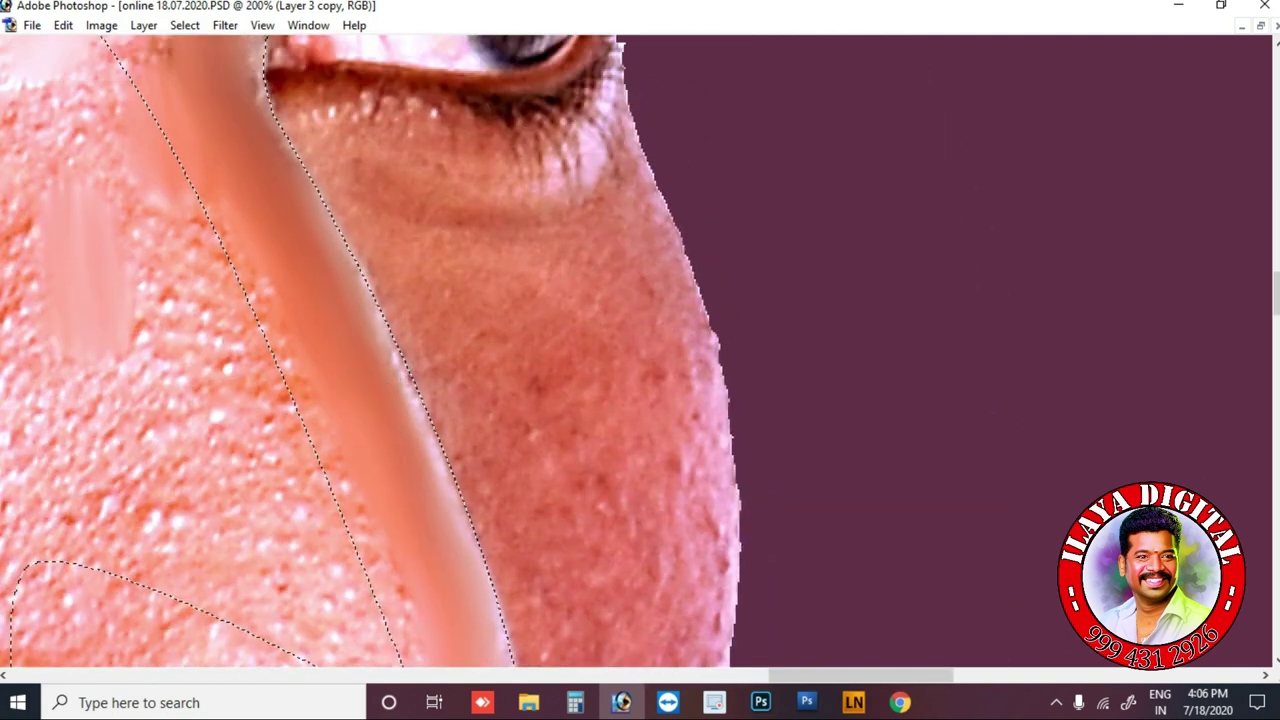
key(ctrl+minus)
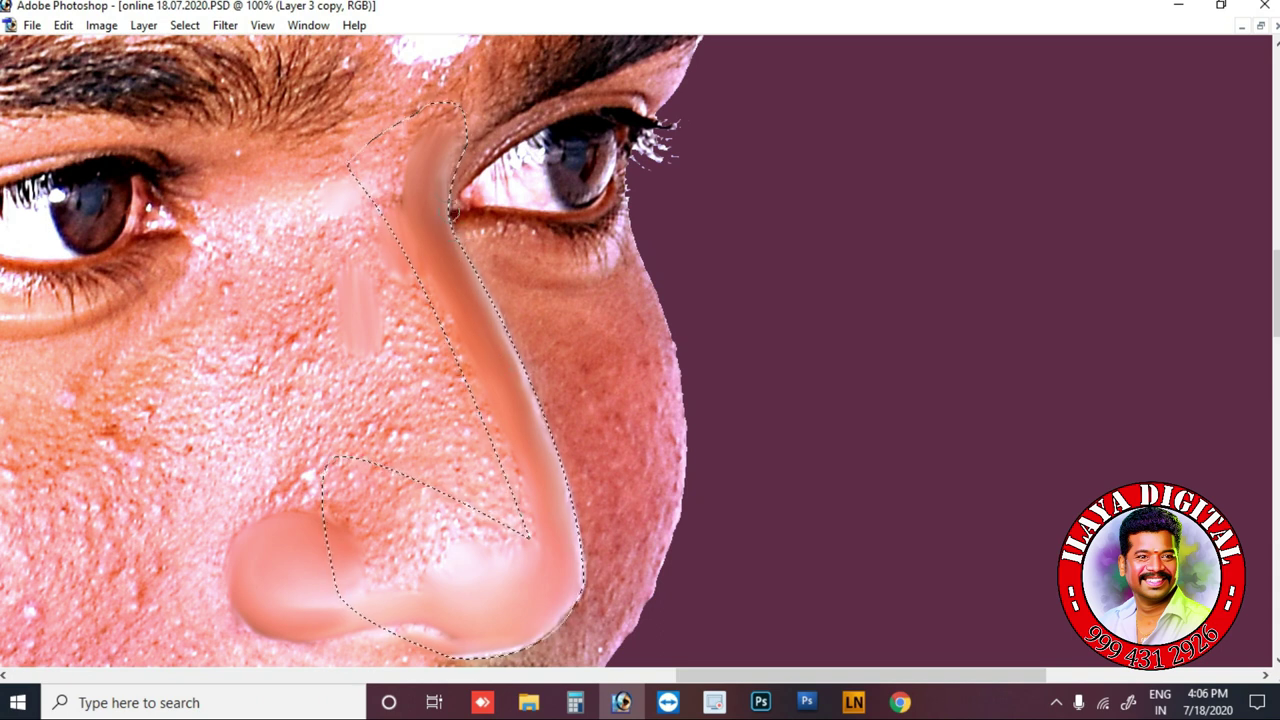
key(ctrl+plus)
key(ctrl+plus)
drag(223, 231, 300, 424)
scroll(294, 300, down, 2)
drag(291, 226, 356, 474)
scroll(380, 344, down, 2)
scroll(378, 345, down, 5)
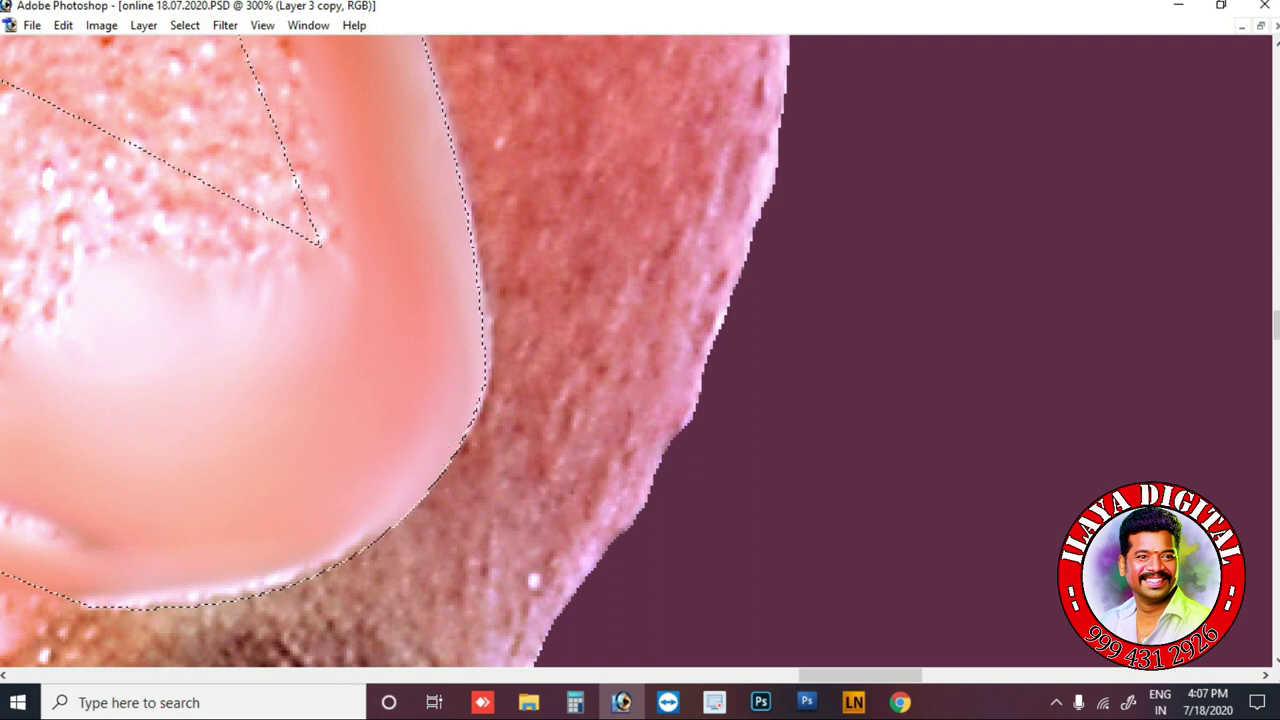
scroll(345, 437, left, 3)
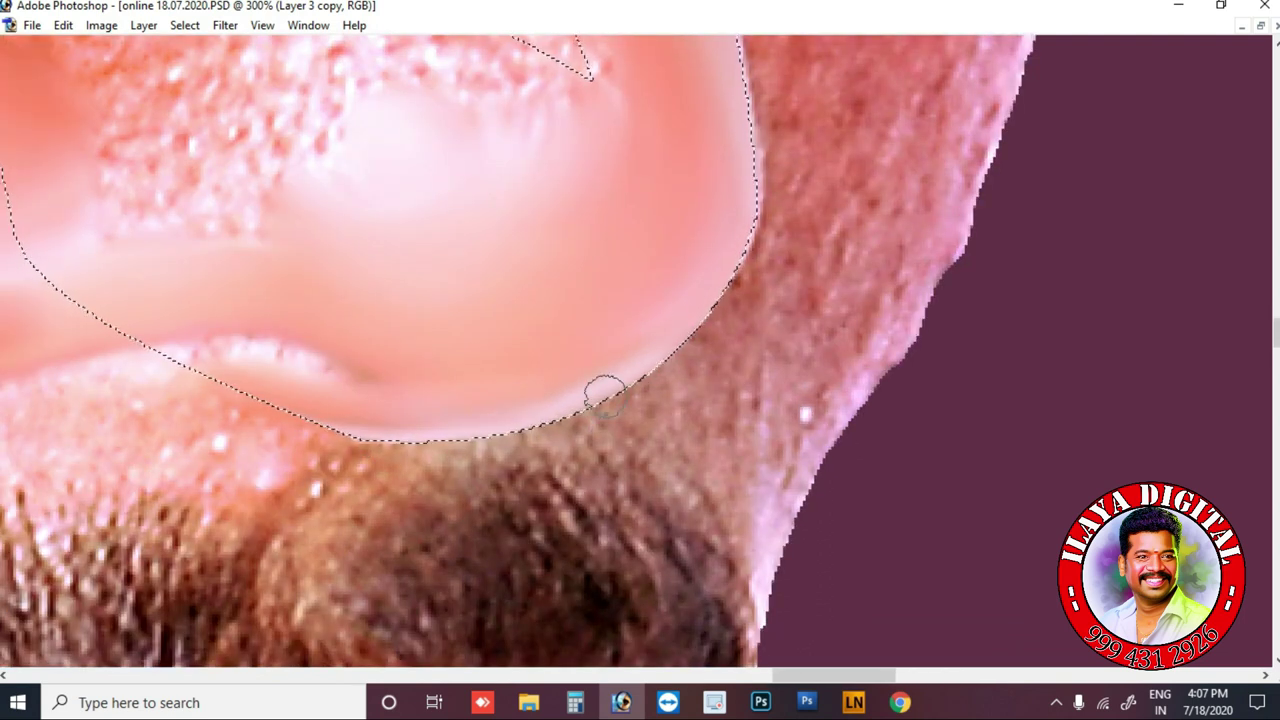
scroll(741, 235, up, 8)
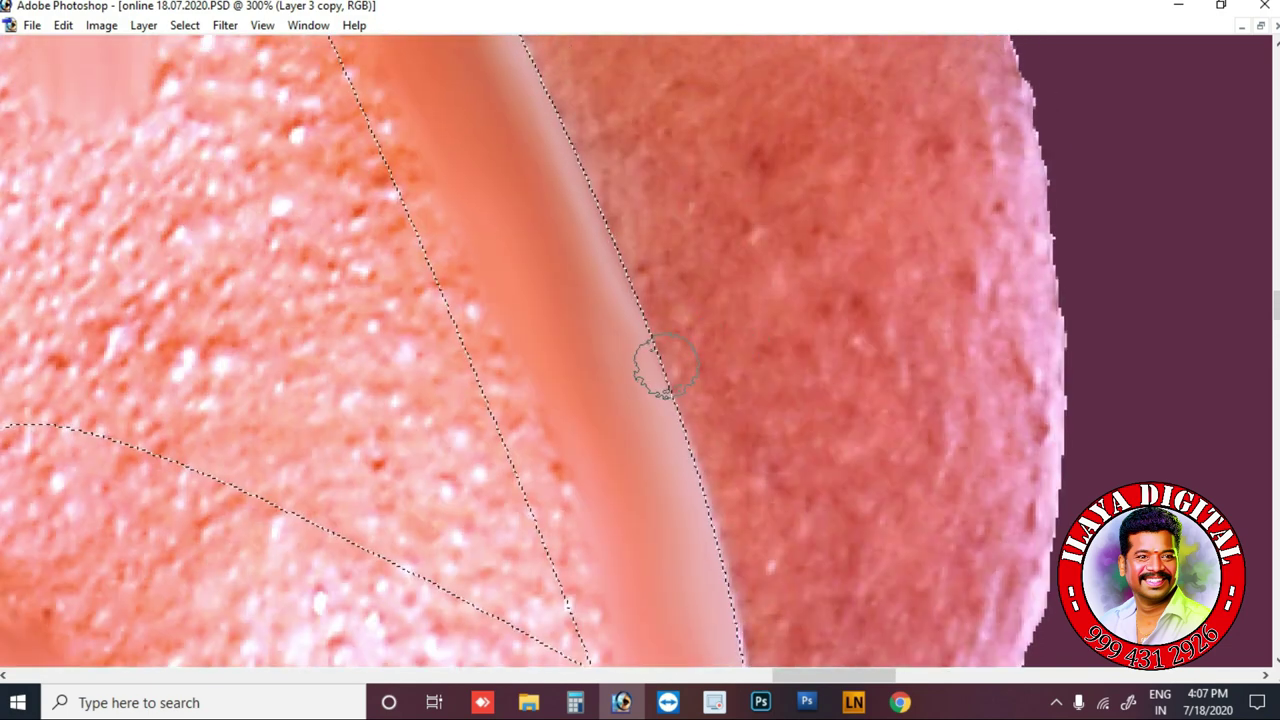
scroll(500, 210, up, 8)
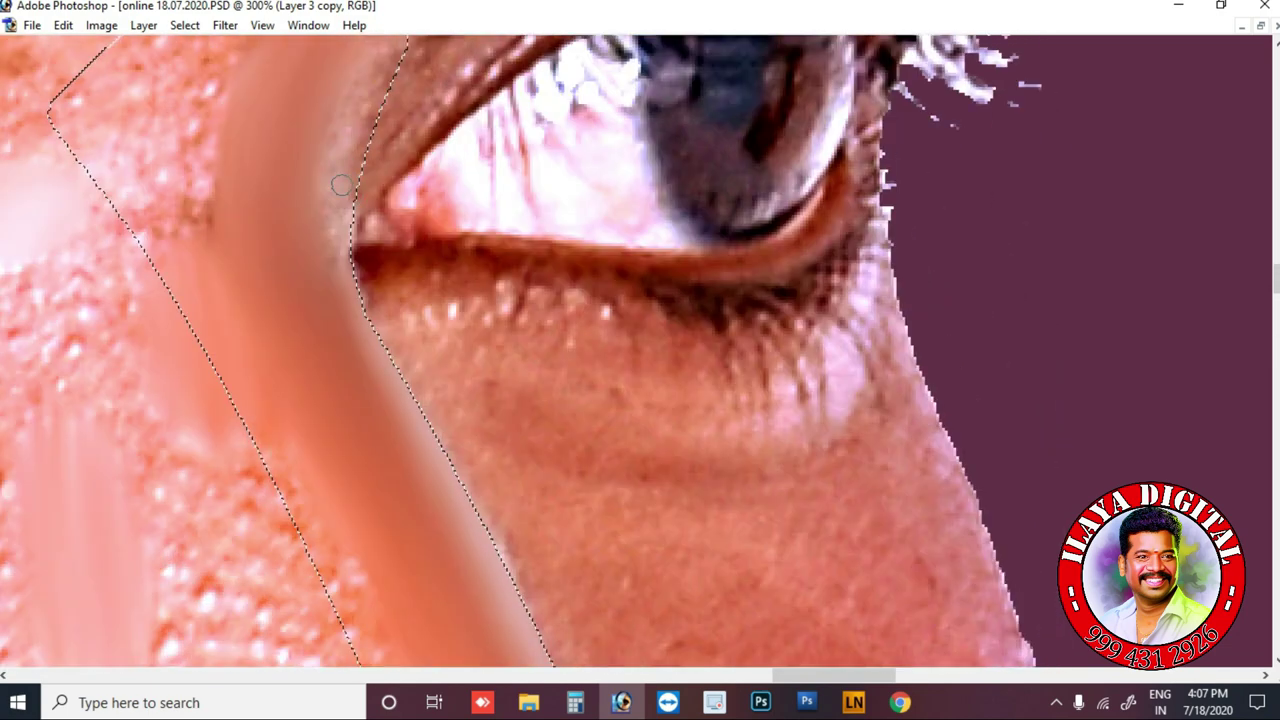
- Smudge the cheek and upper-lip skin just outside the nose contour to sharpen the edge, and clear the selection
scroll(360, 200, down, 3)
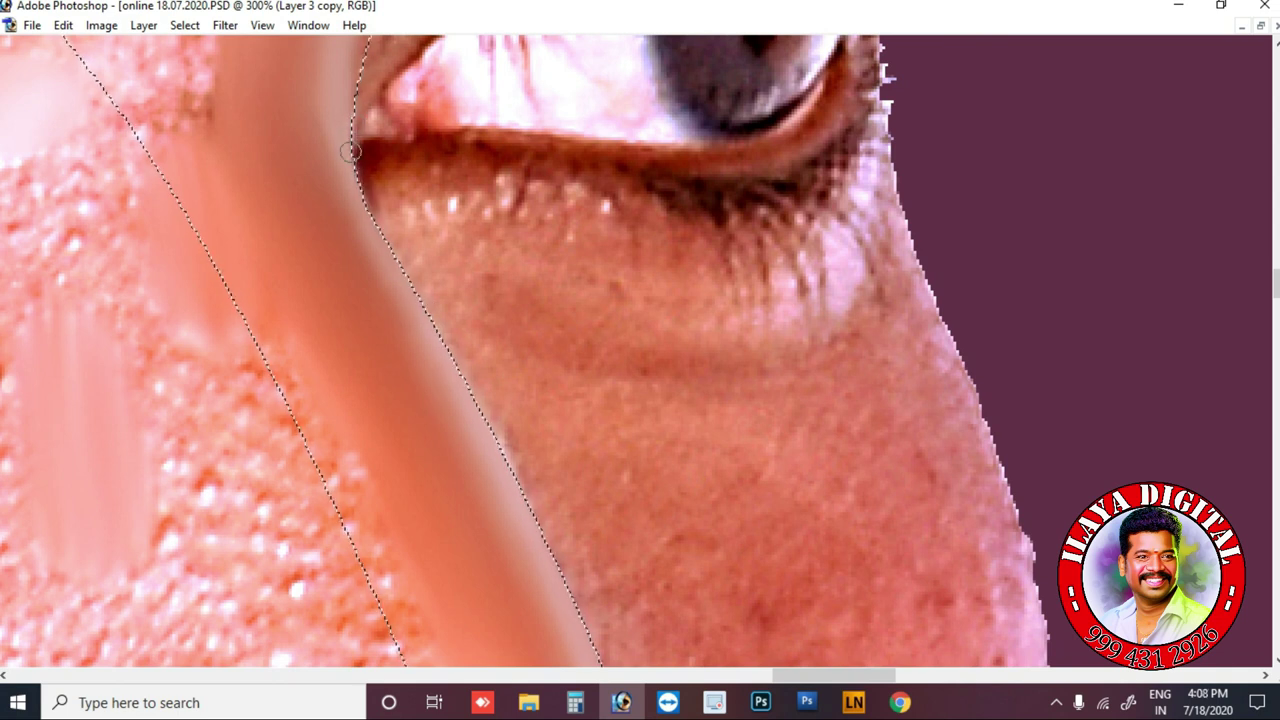
scroll(388, 240, down, 15)
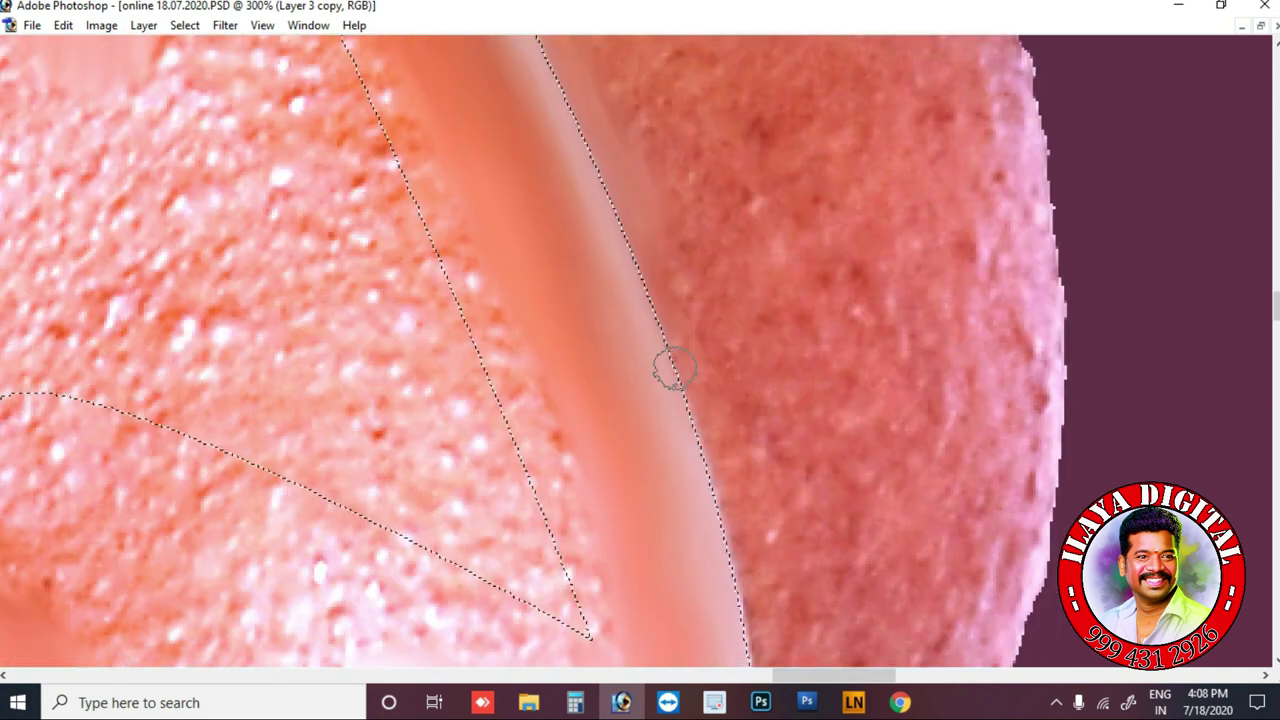
scroll(708, 323, down, 9)
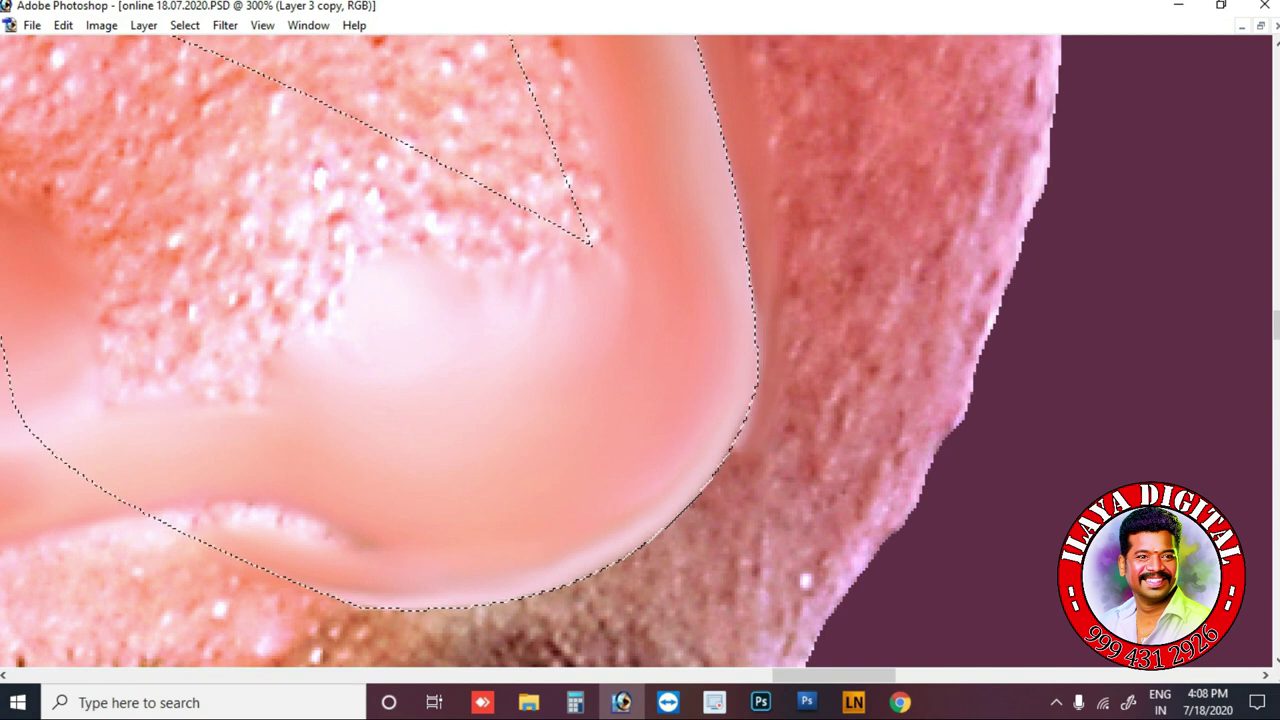
scroll(725, 440, down, 1)
scroll(728, 428, down, 3)
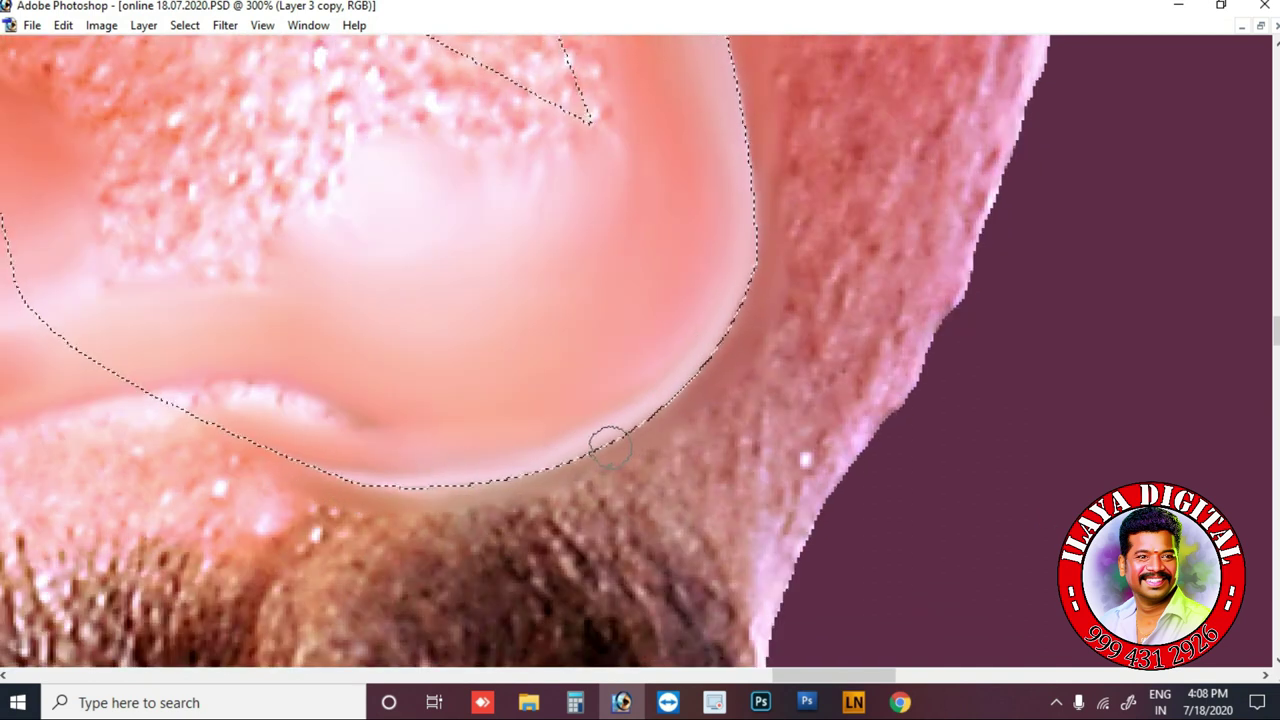
key(ctrl+d)
key(ctrl+minus)
key(ctrl+minus)
key(ctrl+minus)
key(ctrl+minus)
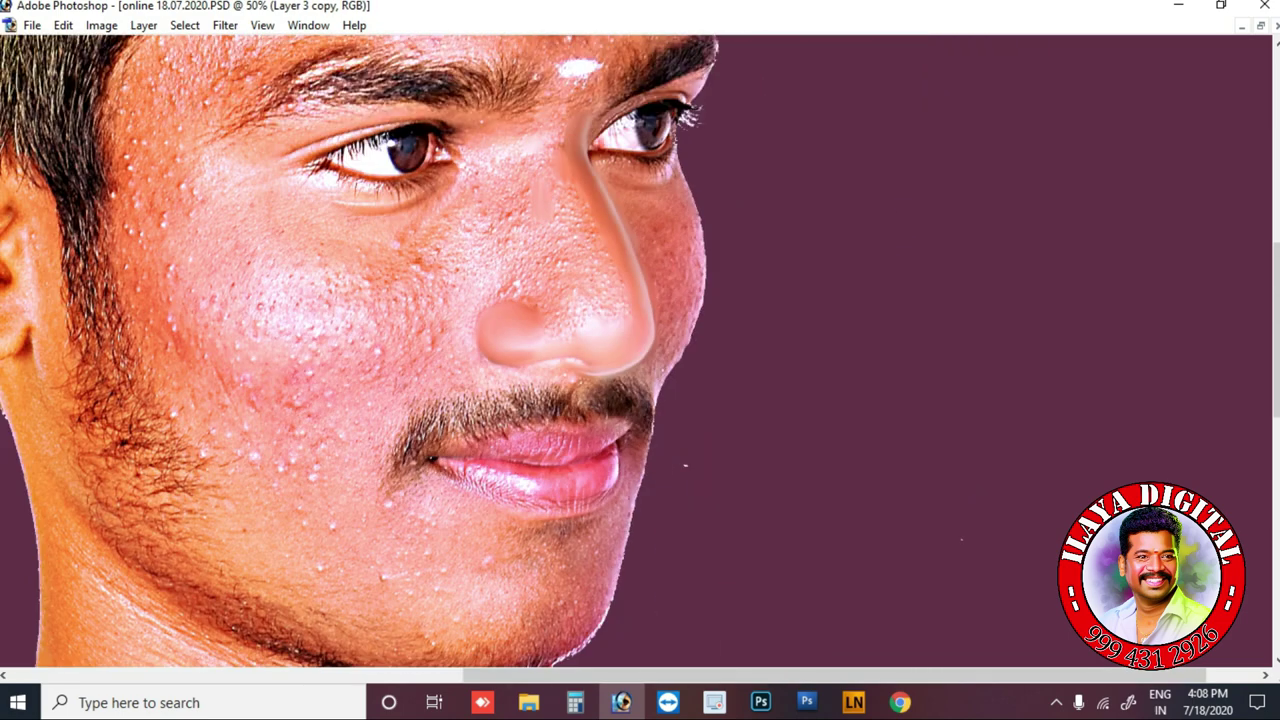
- Smudge the rough skin on the nose beside the smoothed outer edge, from the bridge down to the tip
key(ctrl+plus)
key(ctrl+plus)
key(ctrl+plus)
drag(475, 110, 643, 500)
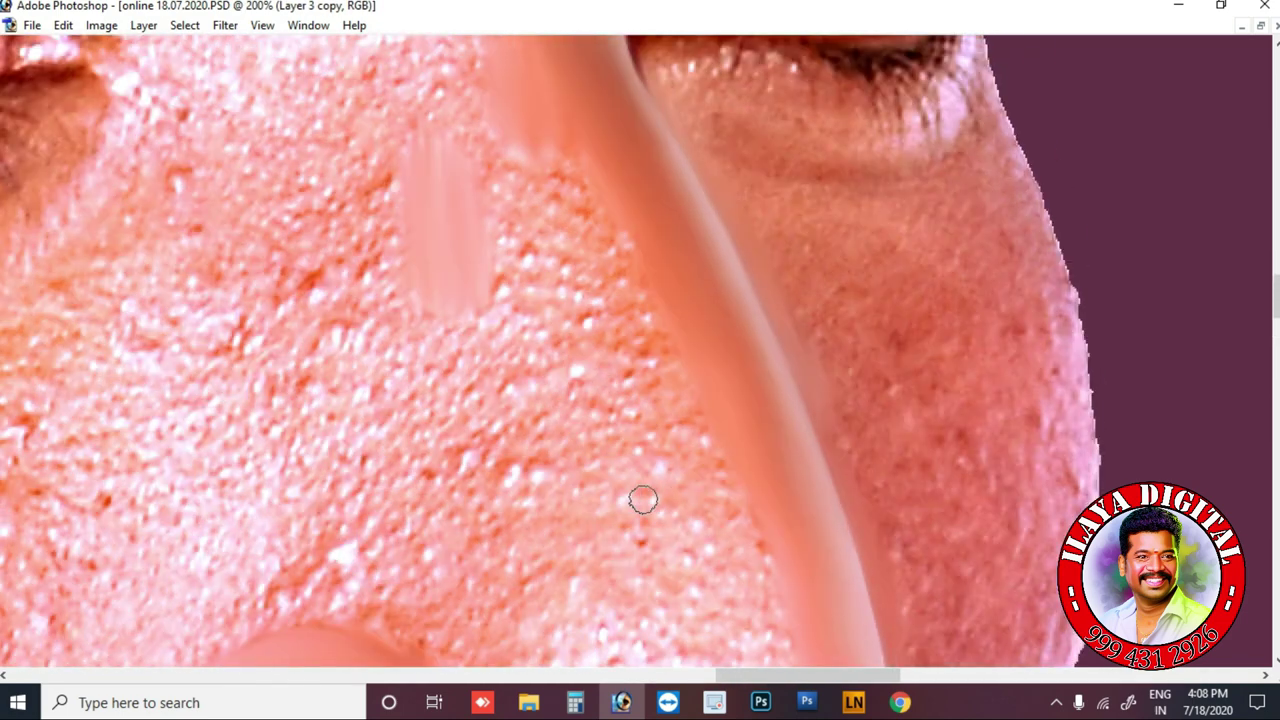
key(ctrl+minus)
drag(636, 452, 592, 326)
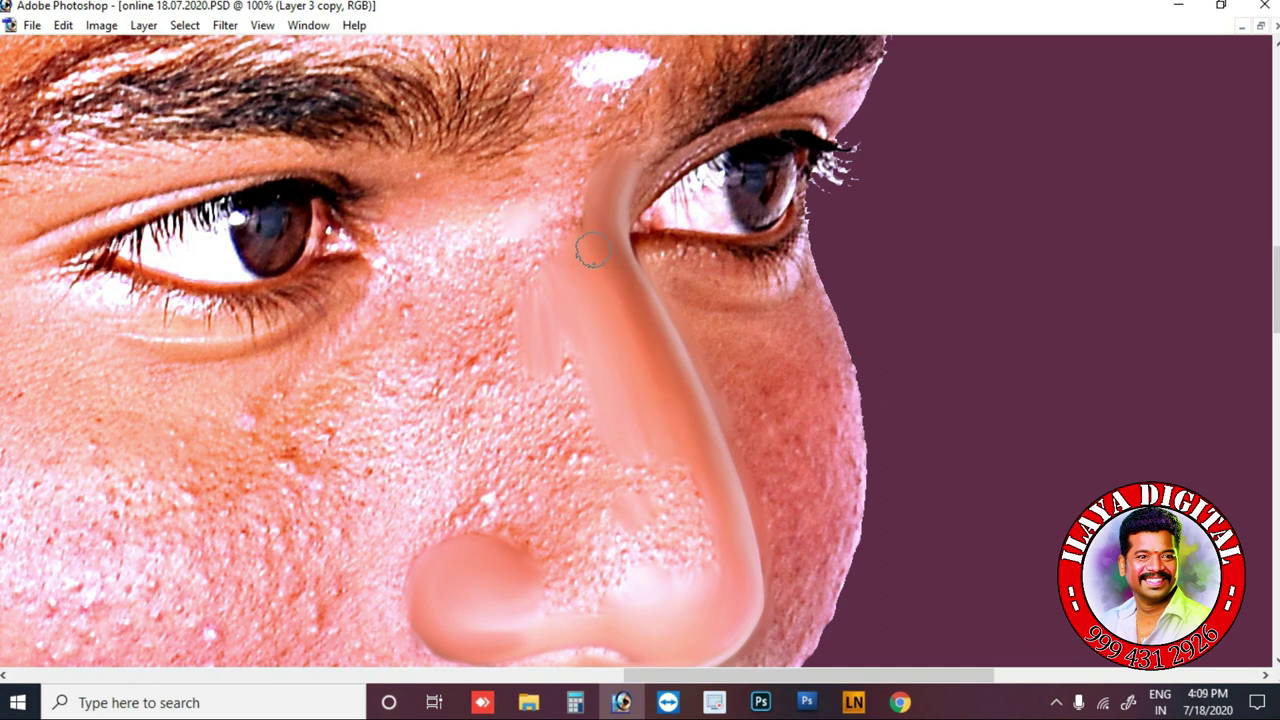
scroll(640, 370, down, 3)
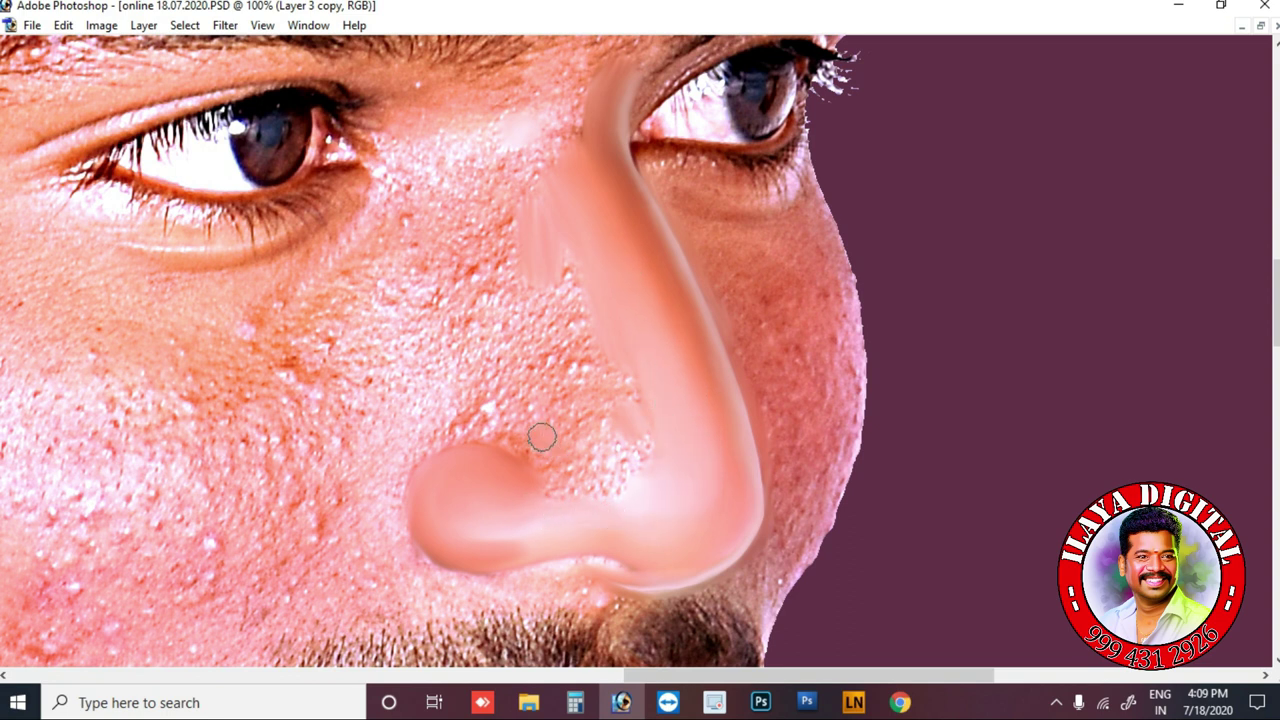
- Smudge the remaining nose skin above the nostril, over the bridge and between the eyebrows
mouse_move(562, 402)
mouse_down()
mouse_move(600, 343)
mouse_move(510, 265)
mouse_move(478, 318)
mouse_move(446, 300)
mouse_move(527, 348)
mouse_move(542, 212)
mouse_move(602, 378)
mouse_move(622, 392)
mouse_move(612, 457)
mouse_move(540, 505)
mouse_move(614, 491)
mouse_move(480, 405)
mouse_move(557, 459)
mouse_up()
scroll(521, 323, up, 3)
drag(435, 308, 543, 195)
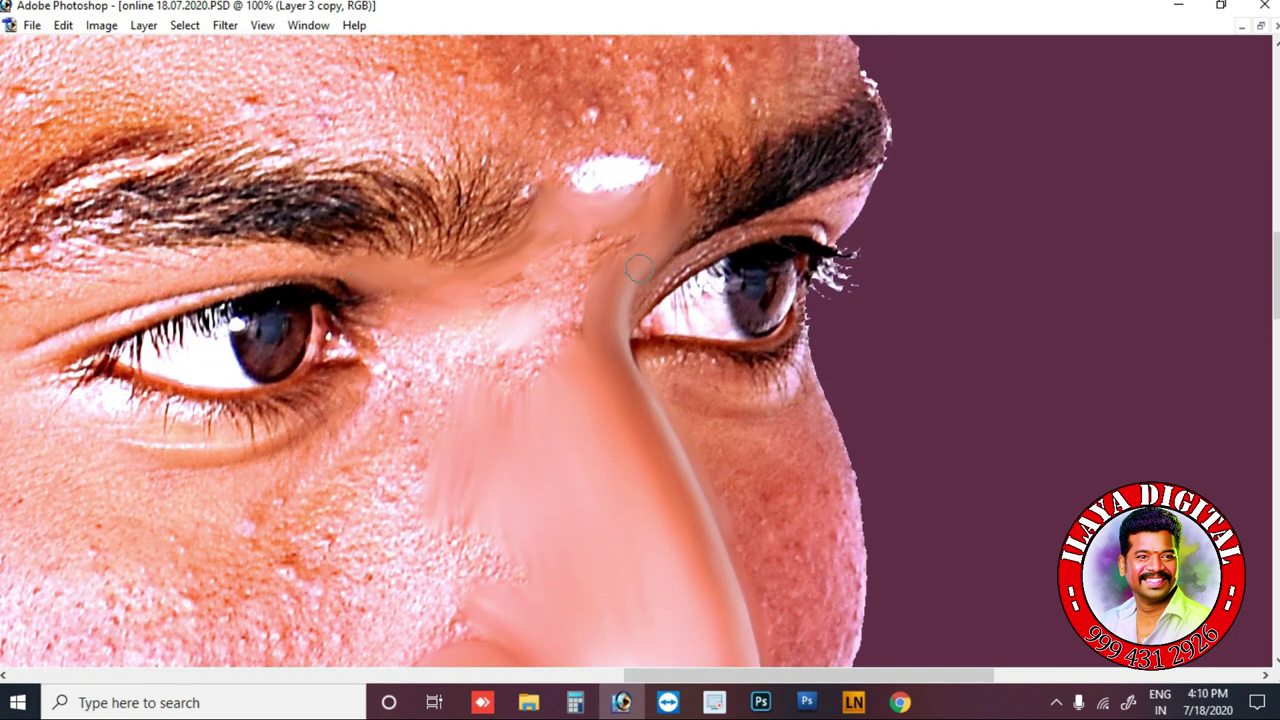
mouse_move(540, 226)
mouse_down()
mouse_move(491, 294)
mouse_move(557, 266)
mouse_move(567, 320)
mouse_move(520, 320)
mouse_move(523, 341)
mouse_up()
scroll(552, 357, down, 3)
- Smudge the large near cheek smooth from the sideburn towards the nose with an enlarged brush
key(bracketright)
scroll(357, 445, down, 1)
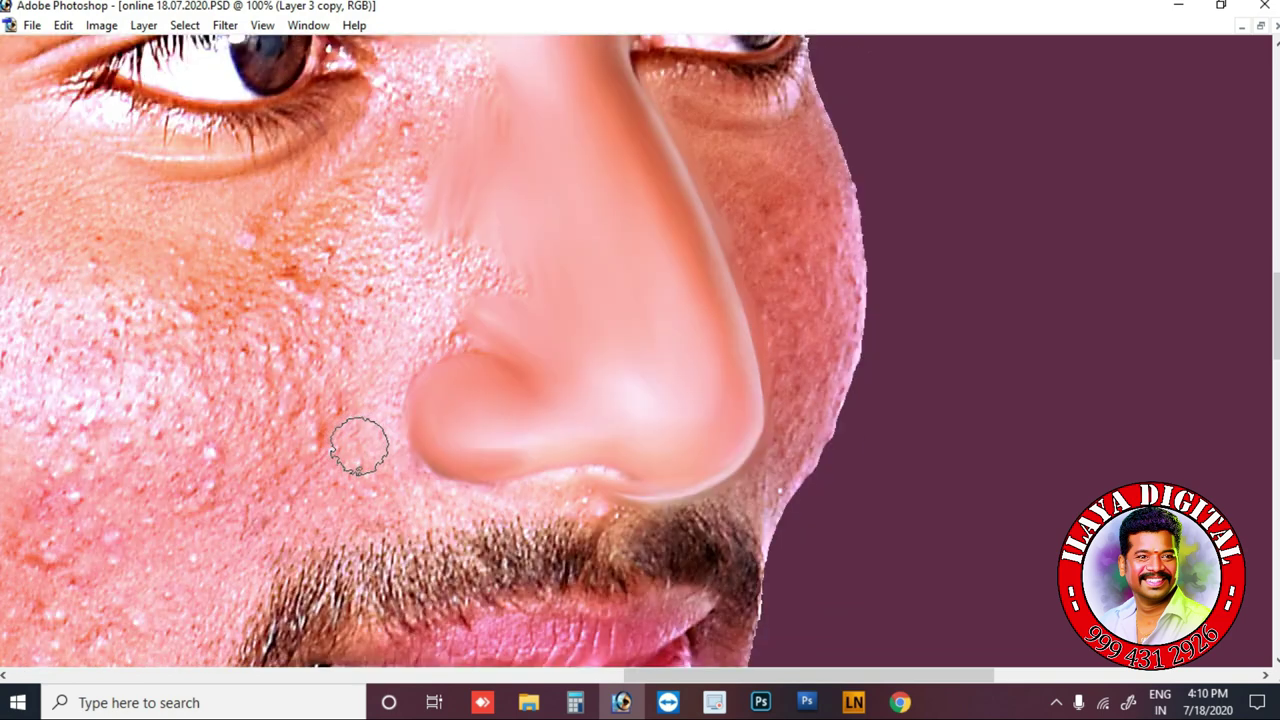
key(ctrl+minus)
key(ctrl+minus)
key(ctrl+plus)
key(ctrl+plus)
drag(158, 482, 468, 387)
key(ctrl+minus)
mouse_move(277, 266)
mouse_down()
mouse_move(271, 303)
mouse_move(341, 381)
mouse_move(303, 343)
mouse_move(322, 338)
mouse_move(348, 398)
mouse_move(392, 428)
mouse_move(326, 205)
mouse_move(395, 299)
mouse_move(465, 357)
mouse_move(449, 396)
mouse_move(473, 421)
mouse_move(445, 424)
mouse_move(562, 343)
mouse_move(550, 400)
mouse_up()
scroll(550, 400, up, 1)
mouse_move(454, 303)
mouse_down()
mouse_move(382, 348)
mouse_move(404, 364)
mouse_move(378, 409)
mouse_move(493, 350)
mouse_move(547, 355)
mouse_move(516, 374)
mouse_up()
key(bracketright)
key(bracketright)
scroll(589, 394, up, 2)
- Smudge the skin between the near cheek and the nose, below the eye's inner corner, adjusting the brush size to fit
key(bracketleft)
key(bracketleft)
key(bracketleft)
key(bracketleft)
key(bracketleft)
key(bracketleft)
key(bracketleft)
key(bracketleft)
key(bracketleft)
key(bracketleft)
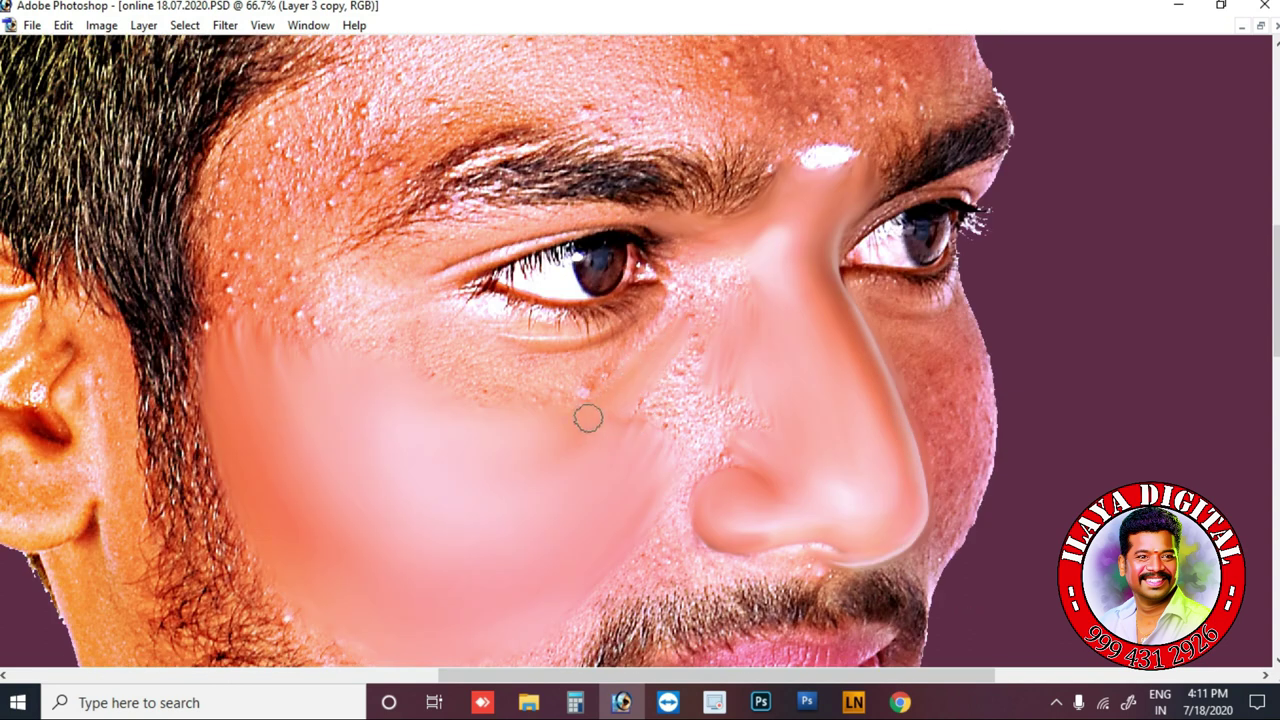
key(bracketright)
key(bracketright)
mouse_move(690, 428)
mouse_down()
mouse_move(617, 521)
mouse_move(708, 422)
mouse_move(685, 365)
mouse_move(615, 507)
mouse_move(645, 435)
mouse_up()
key(bracketright)
key(bracketright)
key(bracketright)
scroll(700, 370, down, 2)
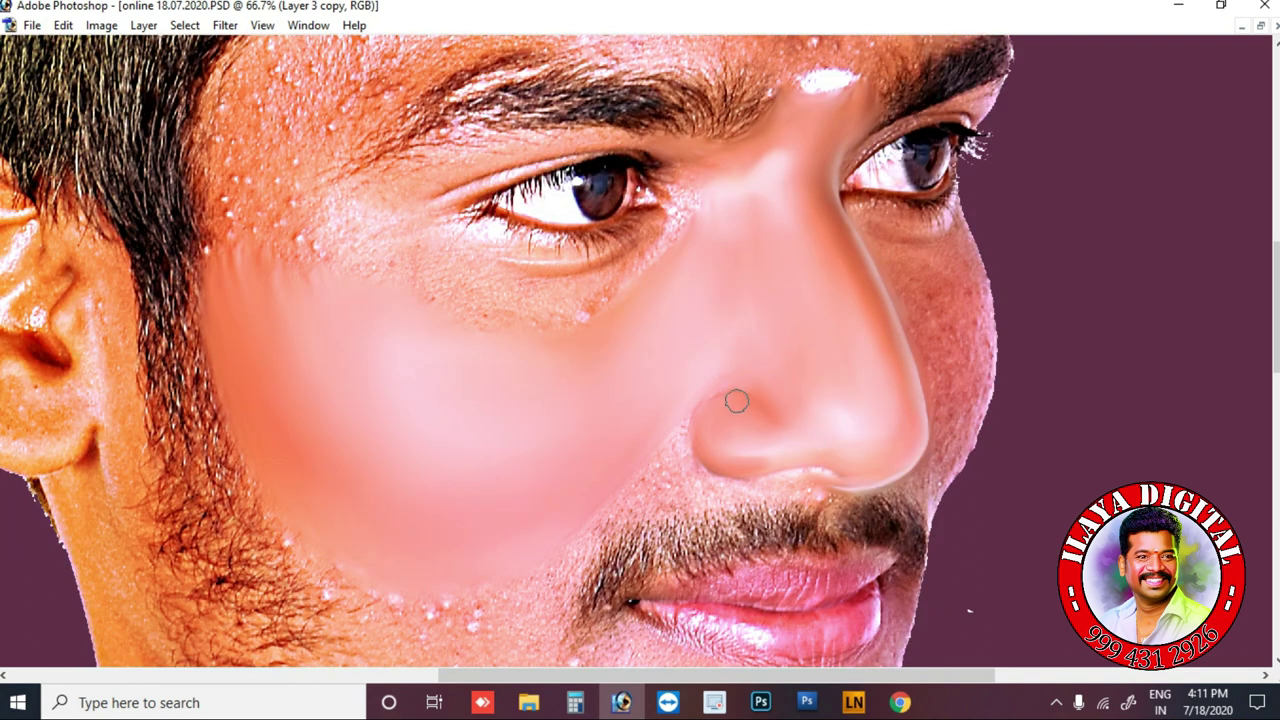
- Outline the skin between the nostril, moustache and smile fold with a path and convert it into a selection
scroll(588, 428, down, 3)
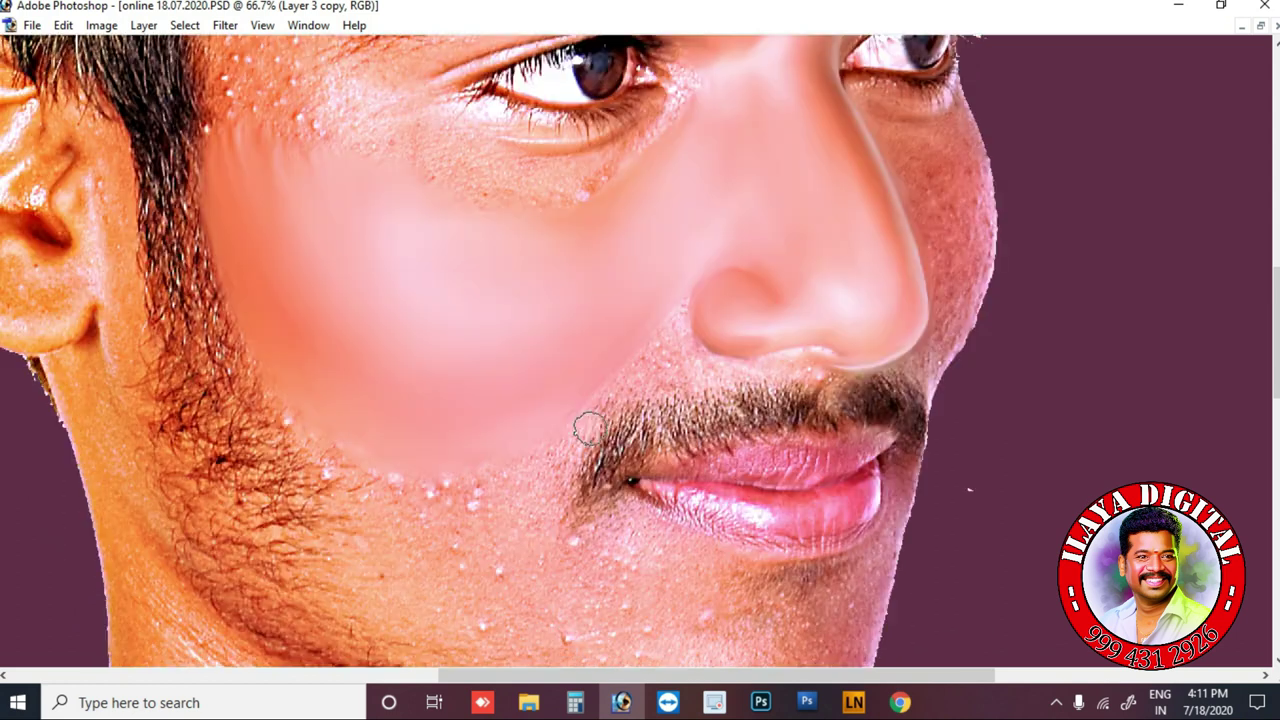
drag(524, 579, 478, 573)
drag(688, 528, 790, 434)
key(ctrl+Return)
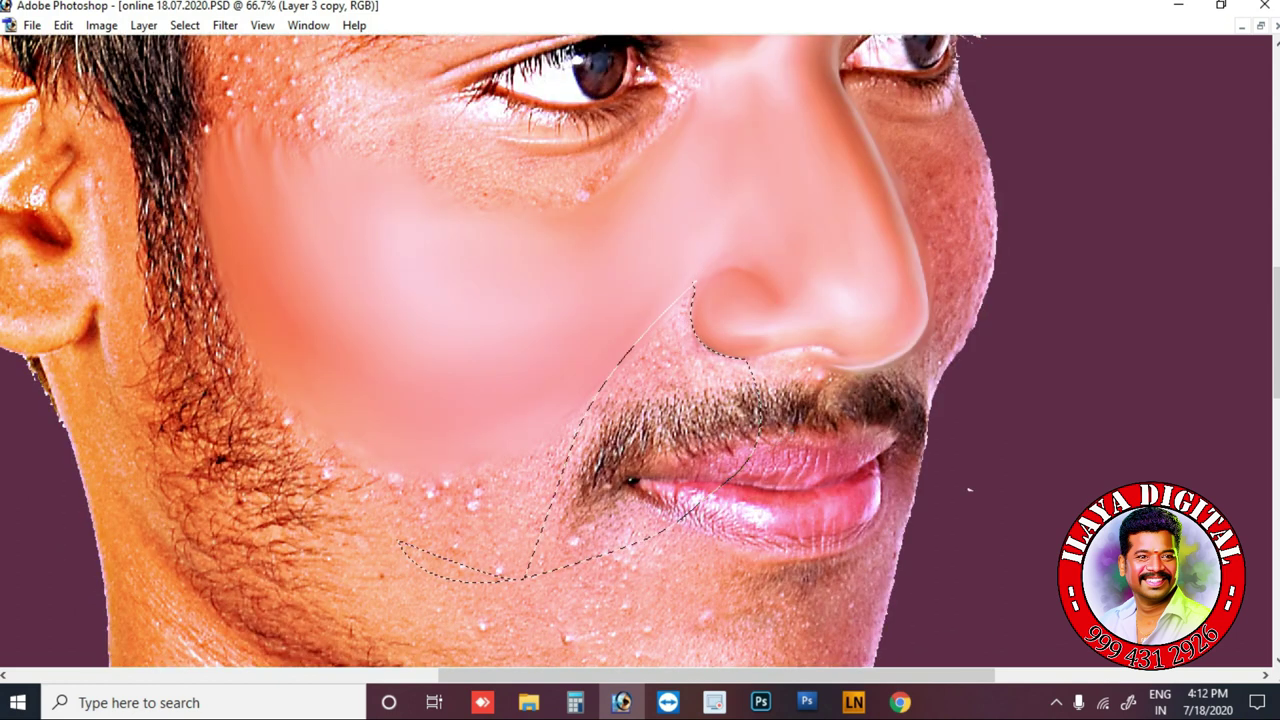
- Smudge the selected skin between the nostril and the moustache smooth
key(ctrl+plus)
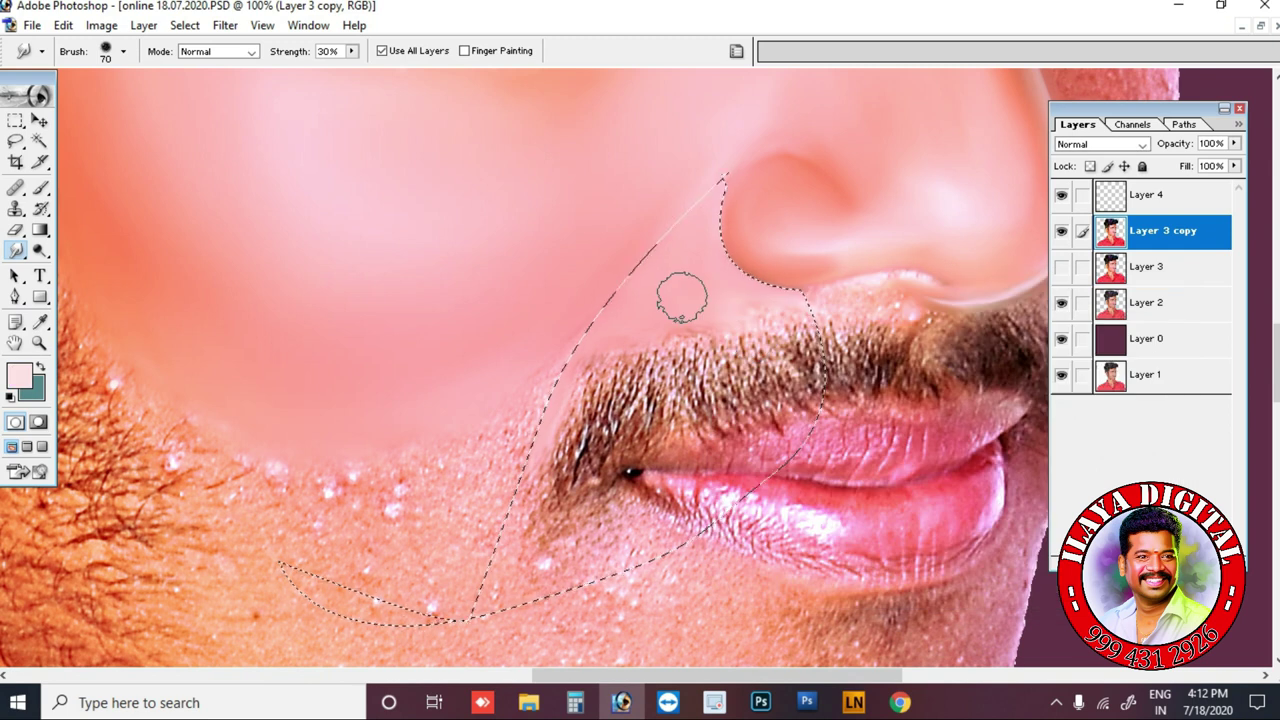
key(ctrl+plus)
key(Tab)
scroll(703, 240, up, 3)
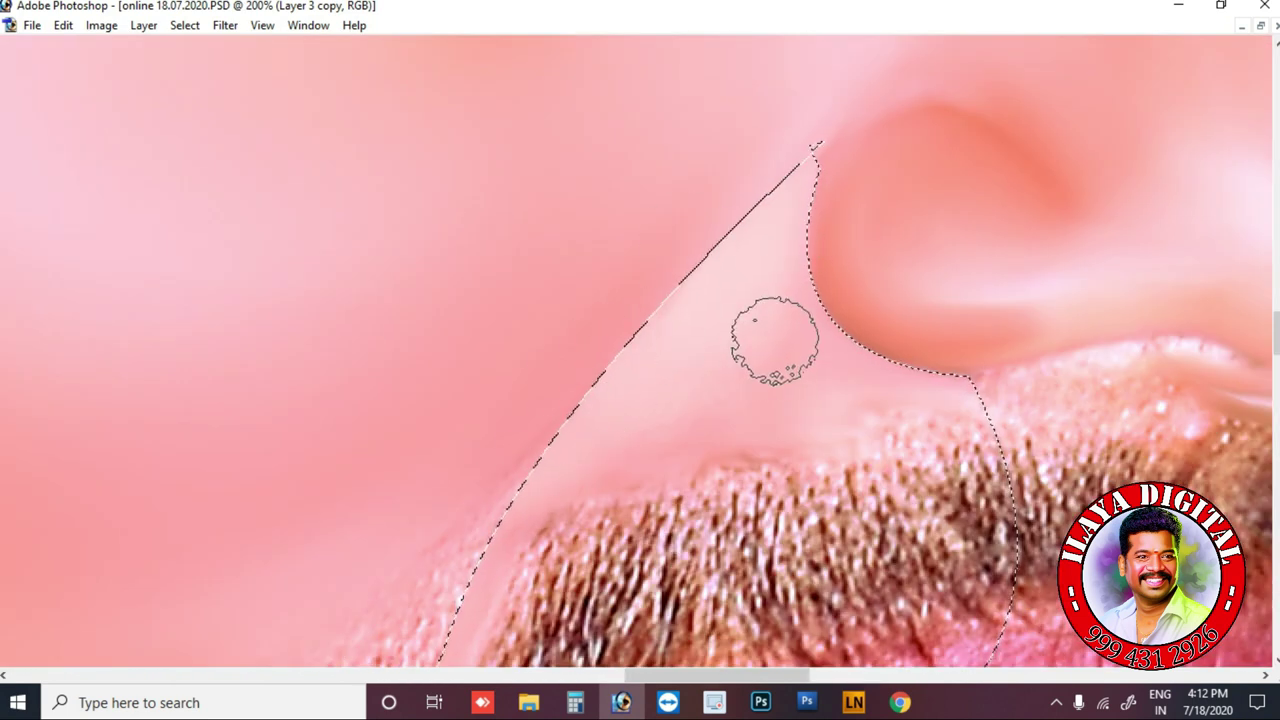
mouse_move(745, 446)
mouse_down()
mouse_move(535, 530)
mouse_move(507, 579)
mouse_up()
- Set the foreground colour to red (R 241, G 87, B 99), paint a shadow along the smile fold's cheek side and deselect
key(bracketright)
key(bracketright)
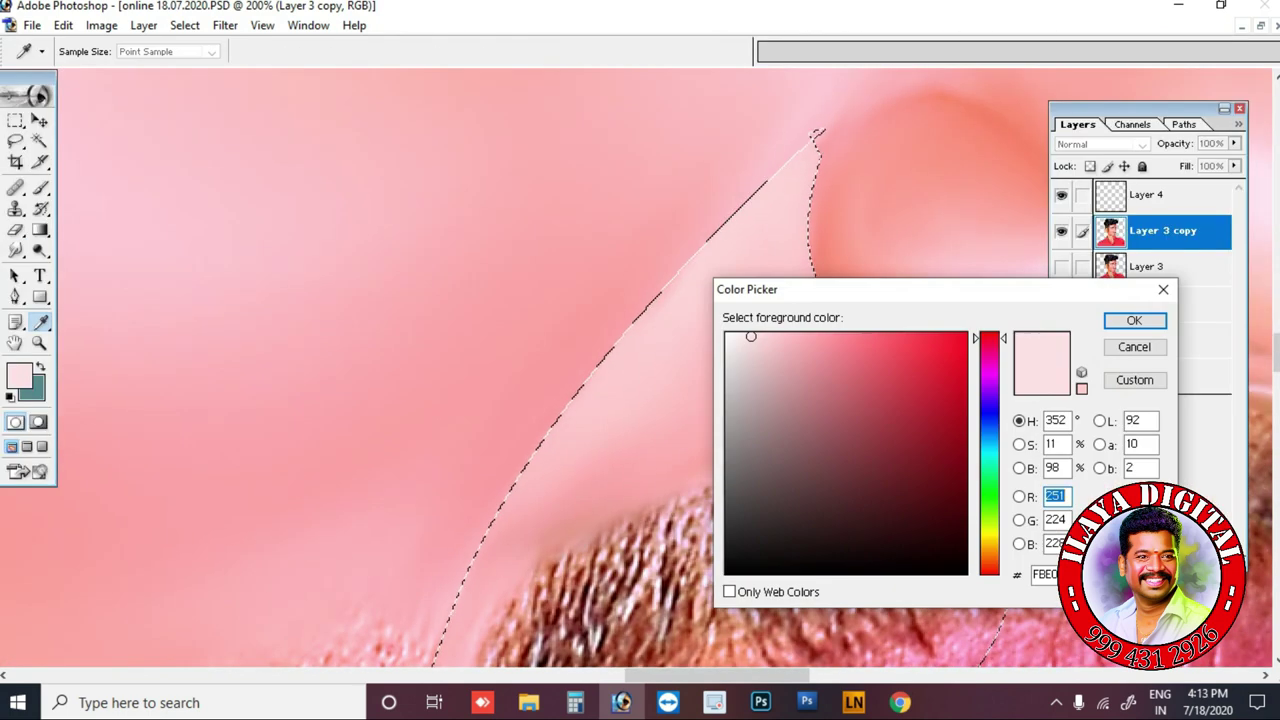
click(880, 346)
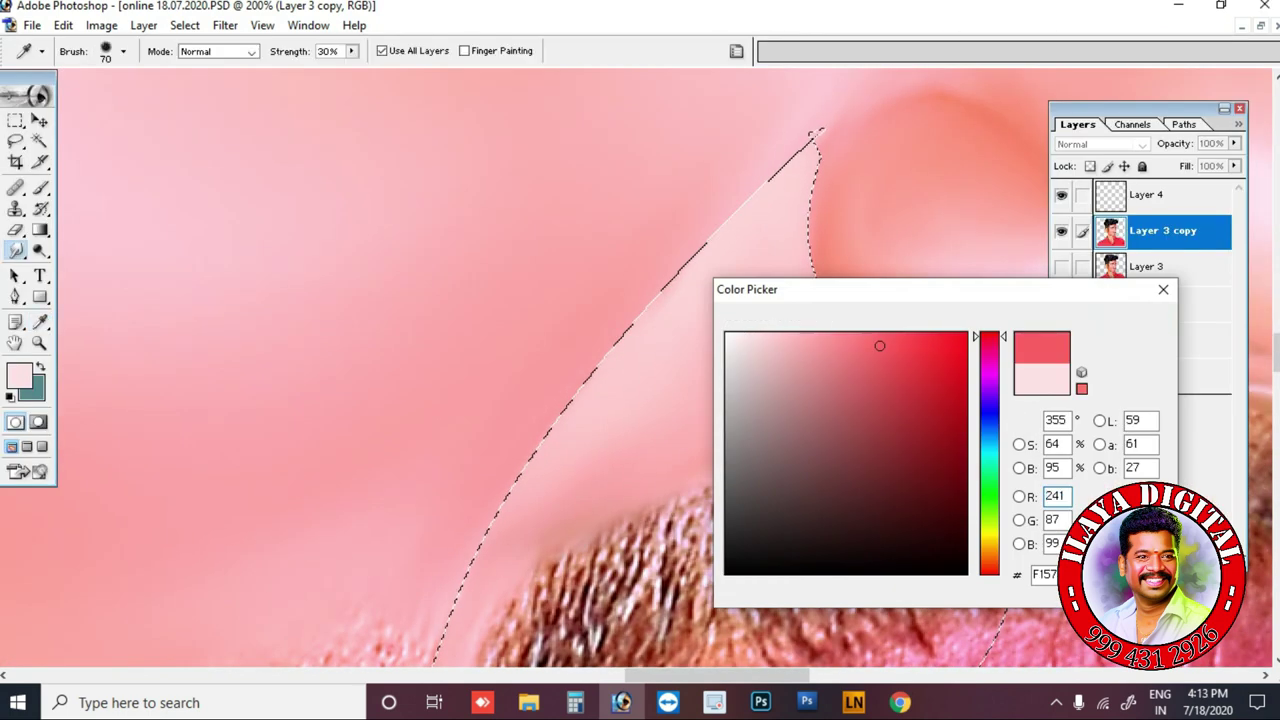
key(Return)
mouse_move(674, 308)
mouse_down()
mouse_move(494, 526)
mouse_move(680, 303)
mouse_move(617, 345)
mouse_move(628, 303)
mouse_up()
key(ctrl+d)
- Soften the smile fold's edge by smudging at 20% strength with a 30-pixel brush
key(2)
key(bracketleft)
key(bracketleft)
key(bracketleft)
key(bracketleft)
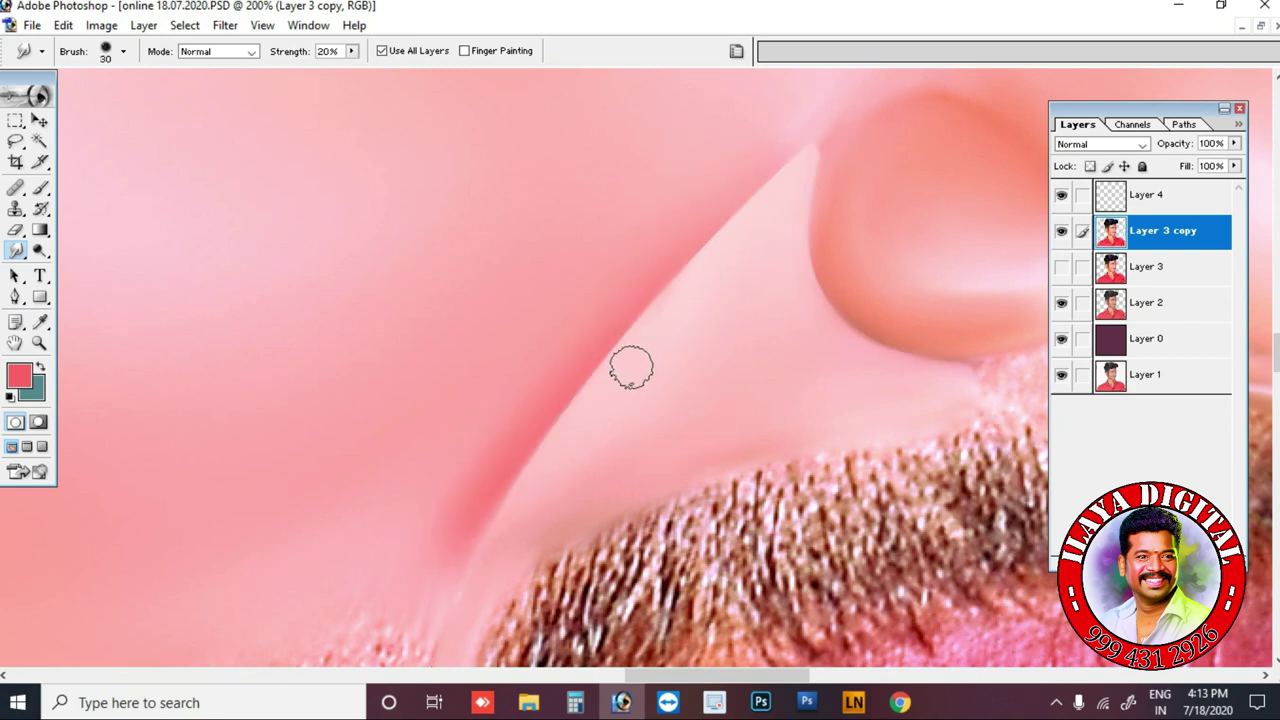
- Reduce the Eraser's brush to 40 pixels, make Layer 4 active and return to the Smudge tool
key(e)
key(bracketleft)
key(bracketleft)
key(bracketleft)
key(bracketleft)
key(bracketleft)
key(bracketleft)
key(bracketleft)
key(bracketleft)
key(bracketleft)
key(bracketleft)
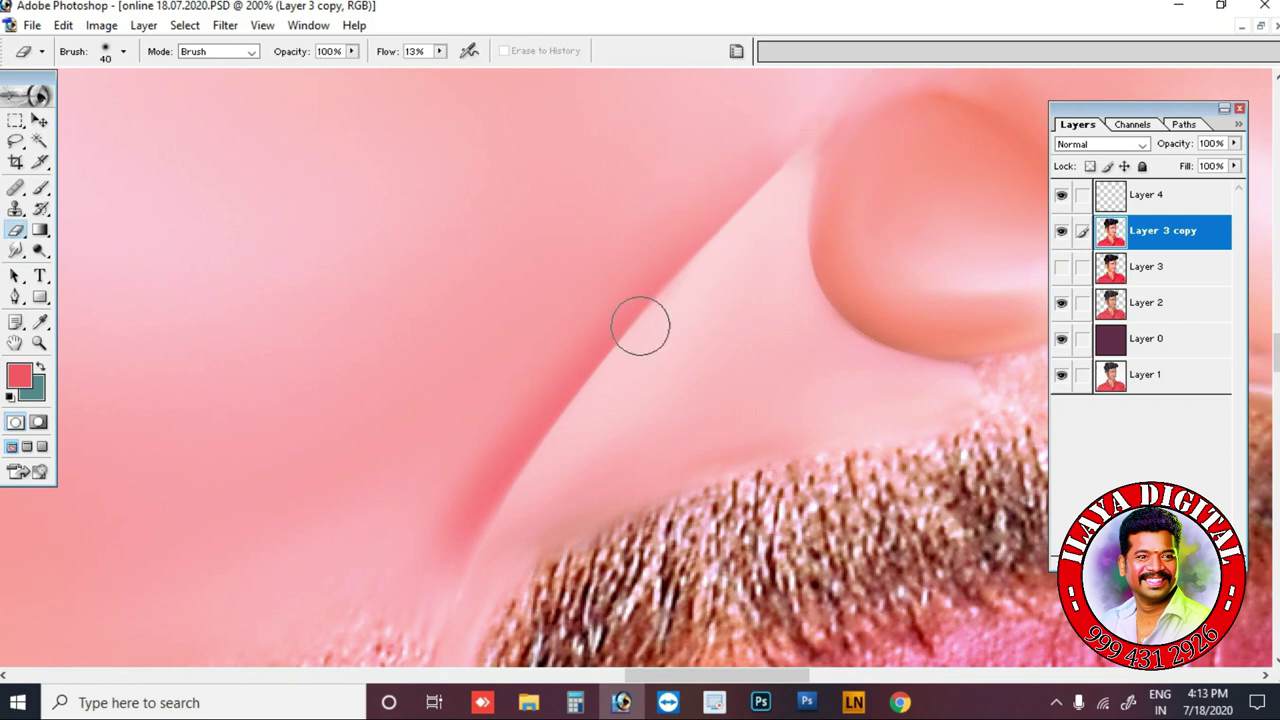
key(alt+bracketright)
key(r)
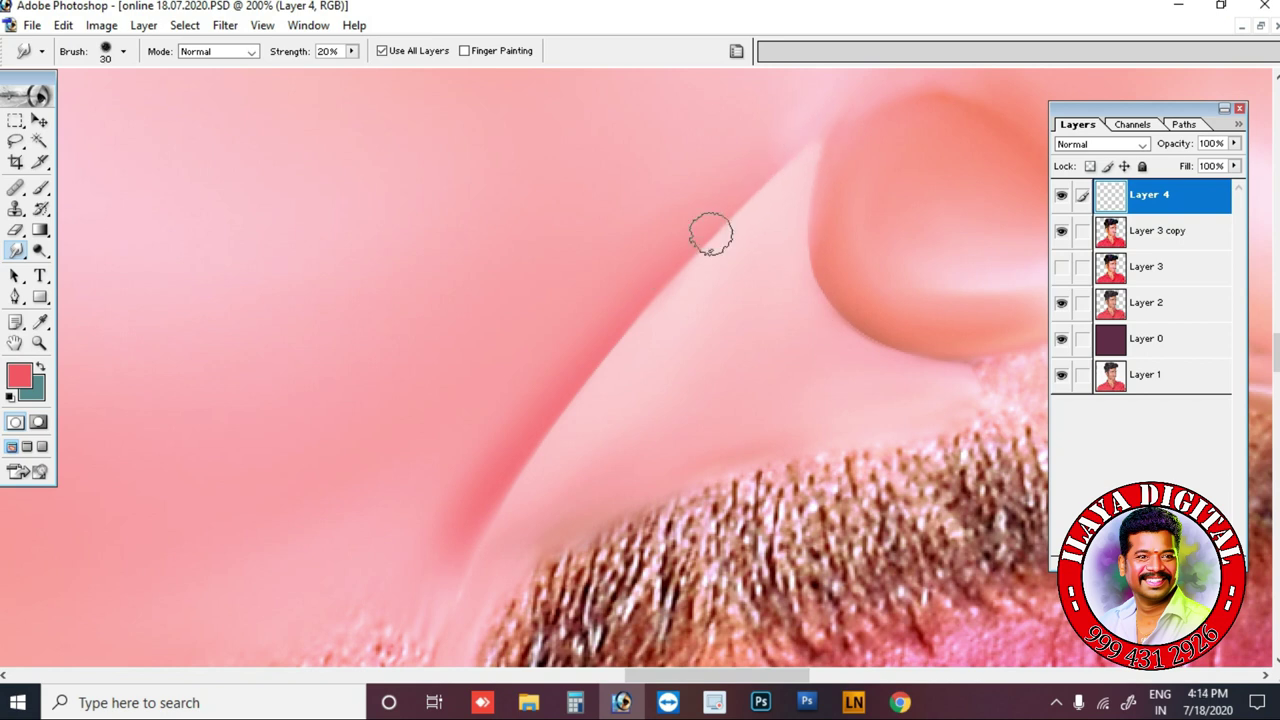
- Compare the retouched face with the top layer hidden and shown
key(ctrl+minus)
key(ctrl+minus)
key(ctrl+minus)
scroll(729, 469, up, 2)
click(1061, 195)
click(1061, 195)
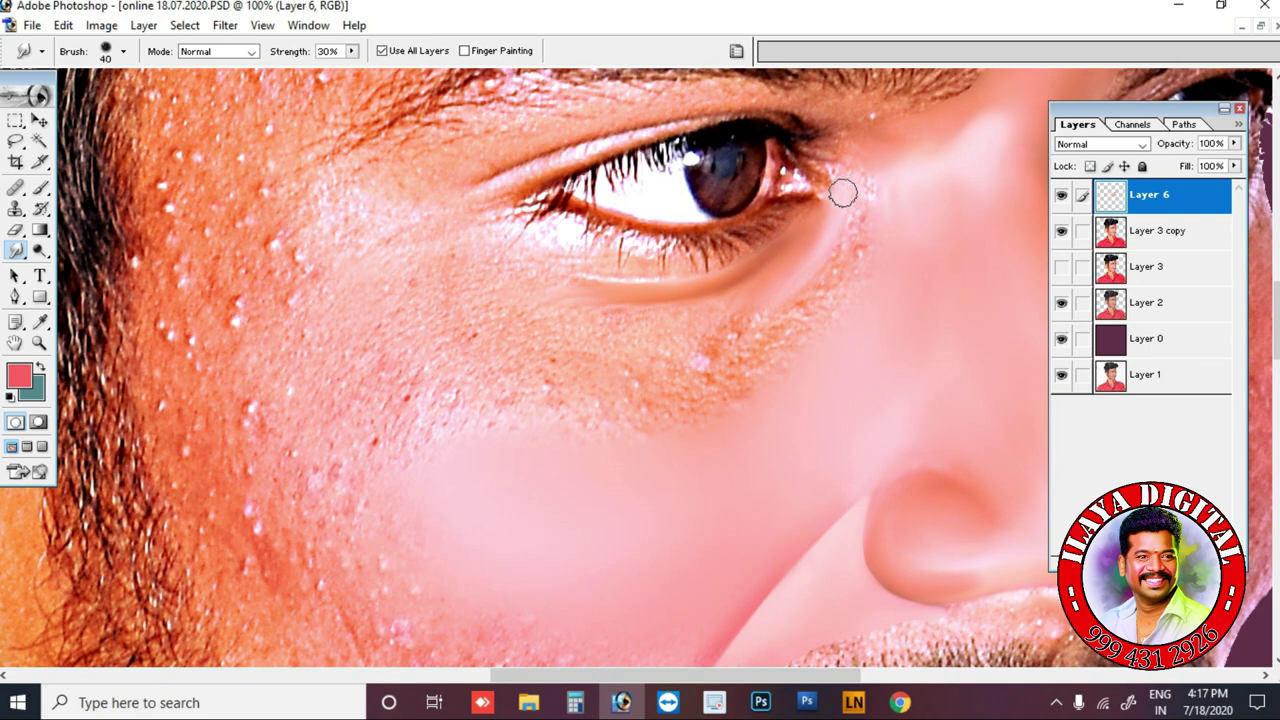
- Smudge the skin under the near eye and across the cheek on Layer 6 at 30% strength, enlarging the brush to 175 pixels
drag(735, 358, 810, 244)
drag(598, 381, 597, 410)
key(bracketright)
key(bracketright)
mouse_move(472, 374)
mouse_down()
mouse_move(390, 442)
mouse_move(340, 508)
mouse_up()
key(bracketright)
mouse_move(450, 408)
mouse_down()
mouse_move(415, 366)
mouse_move(495, 385)
mouse_up()
scroll(465, 464, down, 2)
key(bracketright)
key(bracketright)
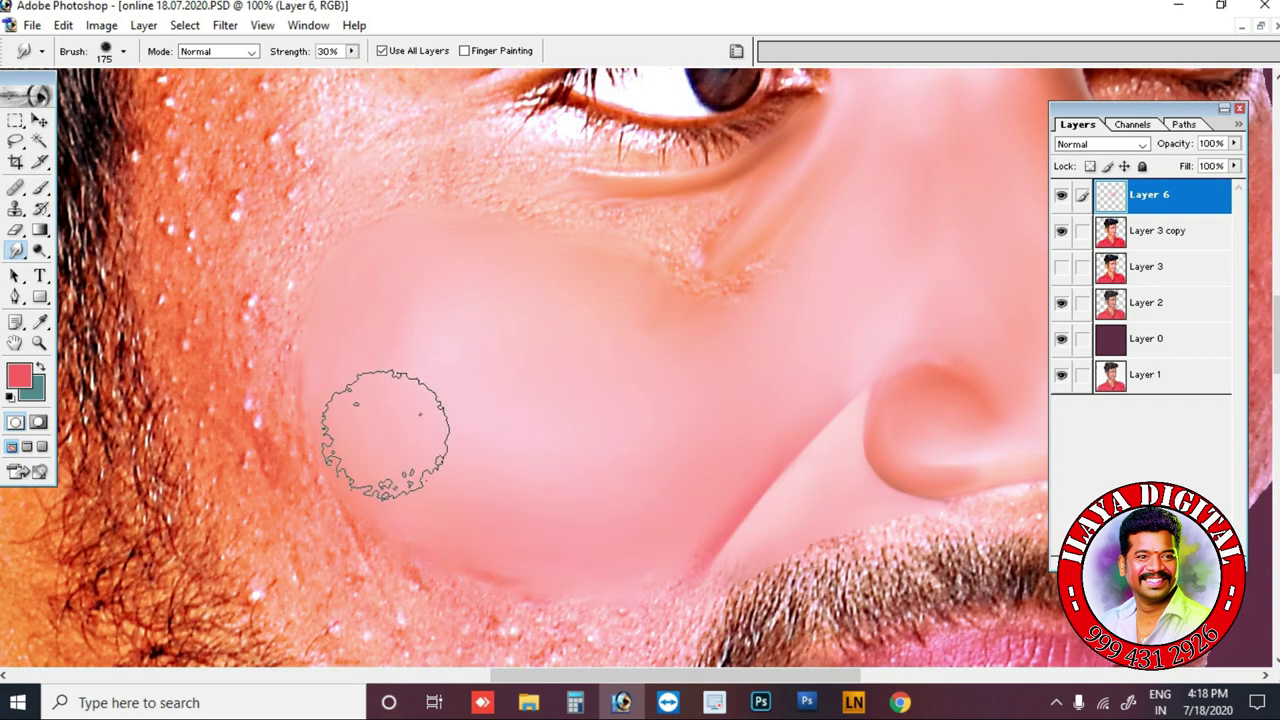
- Smudge the outer cheek and temple beside the sideburn with a large brush, working up towards the hairline
scroll(288, 355, up, 2)
mouse_move(288, 355)
mouse_down()
mouse_move(325, 305)
mouse_move(284, 487)
mouse_move(218, 290)
mouse_move(254, 545)
mouse_move(230, 458)
mouse_move(243, 262)
mouse_up()
drag(173, 340, 183, 243)
key(bracketright)
key(bracketright)
mouse_move(216, 202)
mouse_down()
mouse_move(216, 340)
mouse_move(244, 233)
mouse_up()
- Smudge the remaining rough patches below the near eye, starting from a 70-pixel brush and adjusting its size
key(bracketleft)
key(bracketleft)
key(bracketleft)
key(bracketleft)
key(bracketleft)
key(bracketleft)
key(bracketleft)
key(bracketleft)
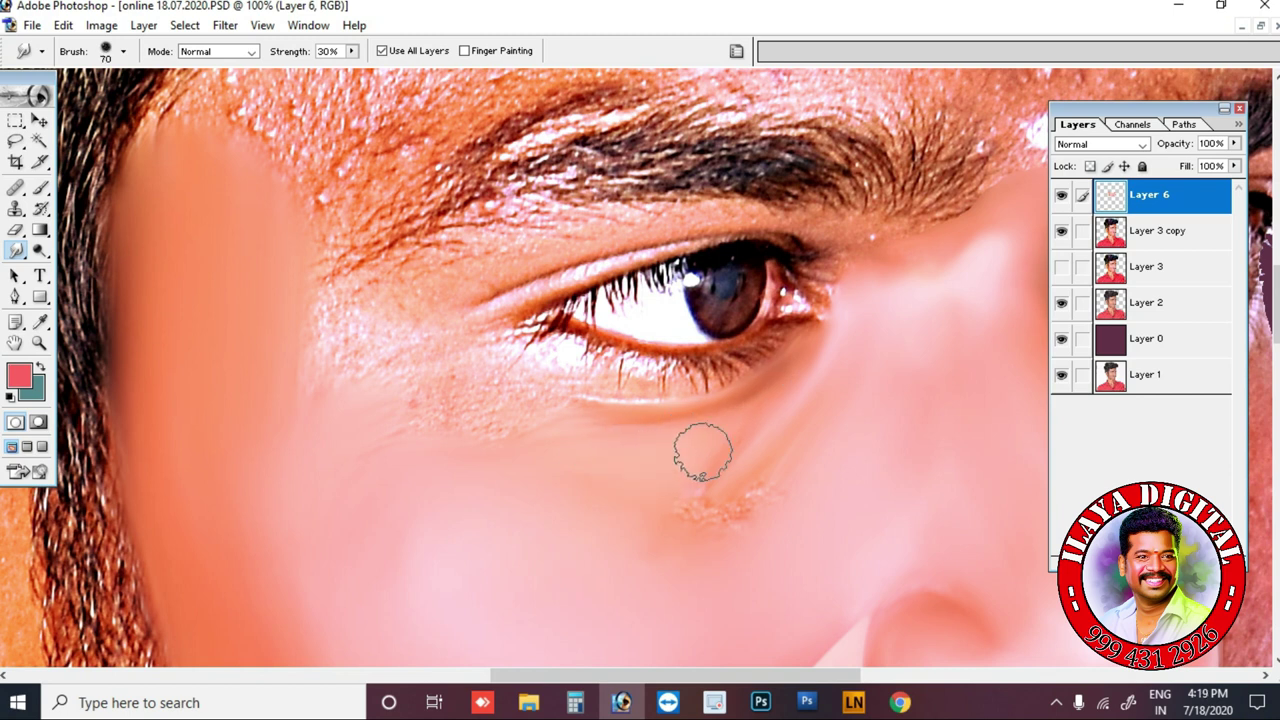
key(Tab)
scroll(648, 398, down, 1)
key(bracketleft)
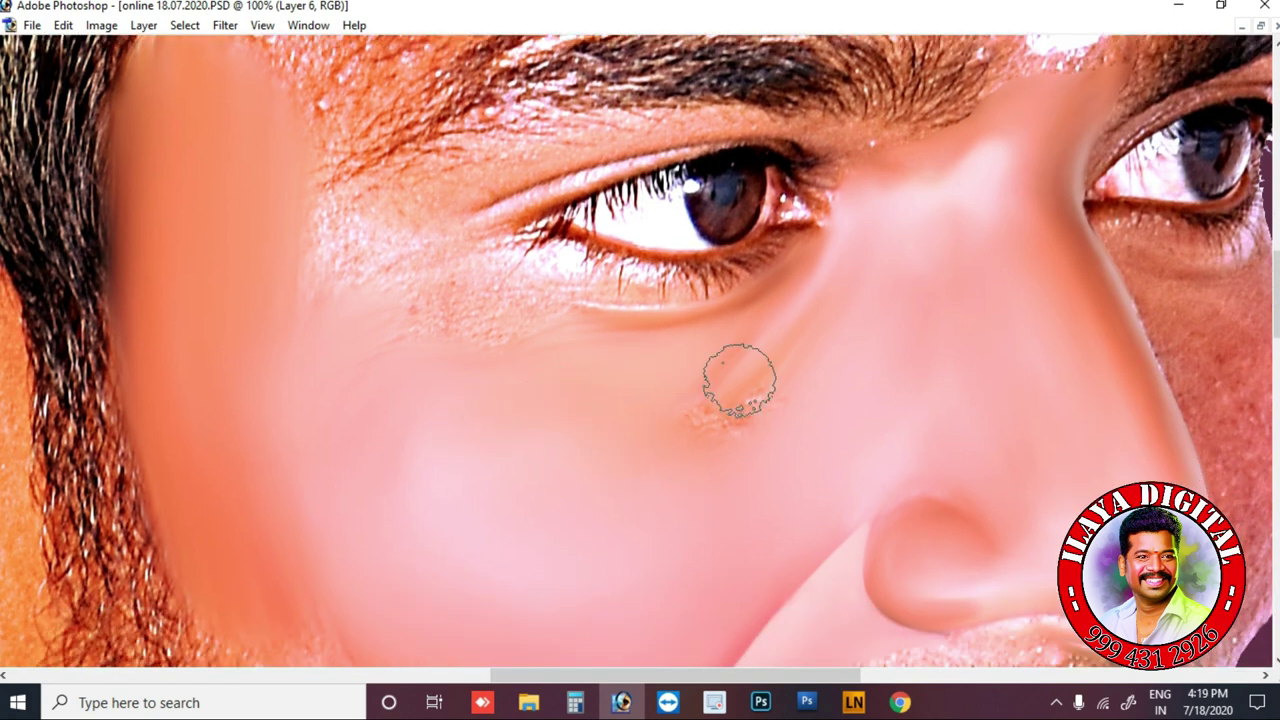
key(bracketright)
key(bracketright)
drag(826, 319, 744, 375)
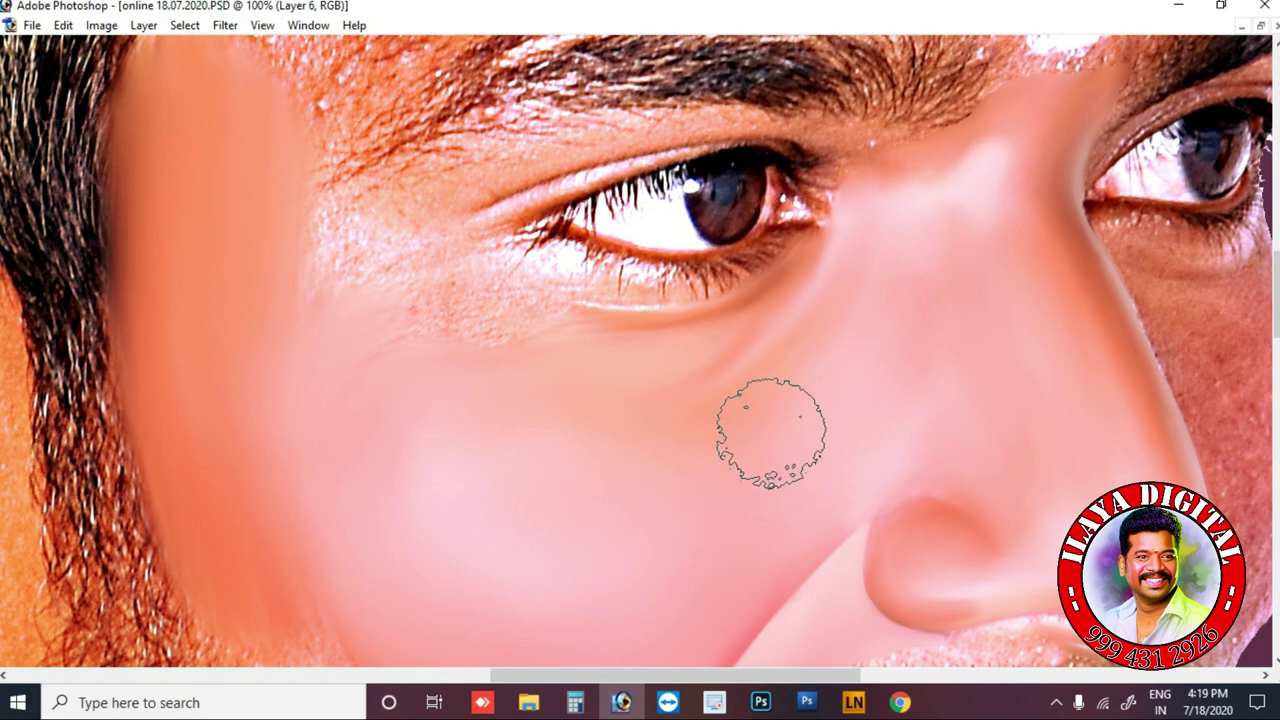
scroll(800, 400, down, 2)
scroll(880, 440, up, 2)
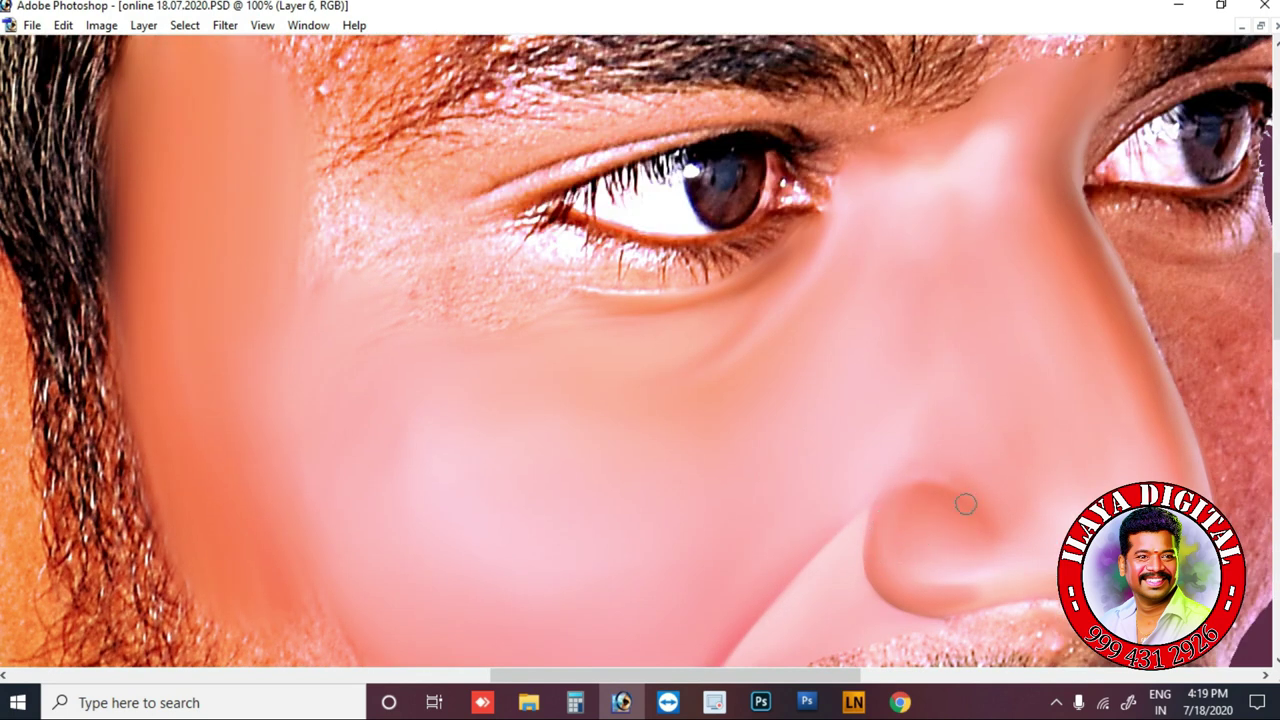
- Smudge the skin between the near eyebrow and eyelid, and the temple area outside the eye's outer corner
scroll(917, 227, up, 1)
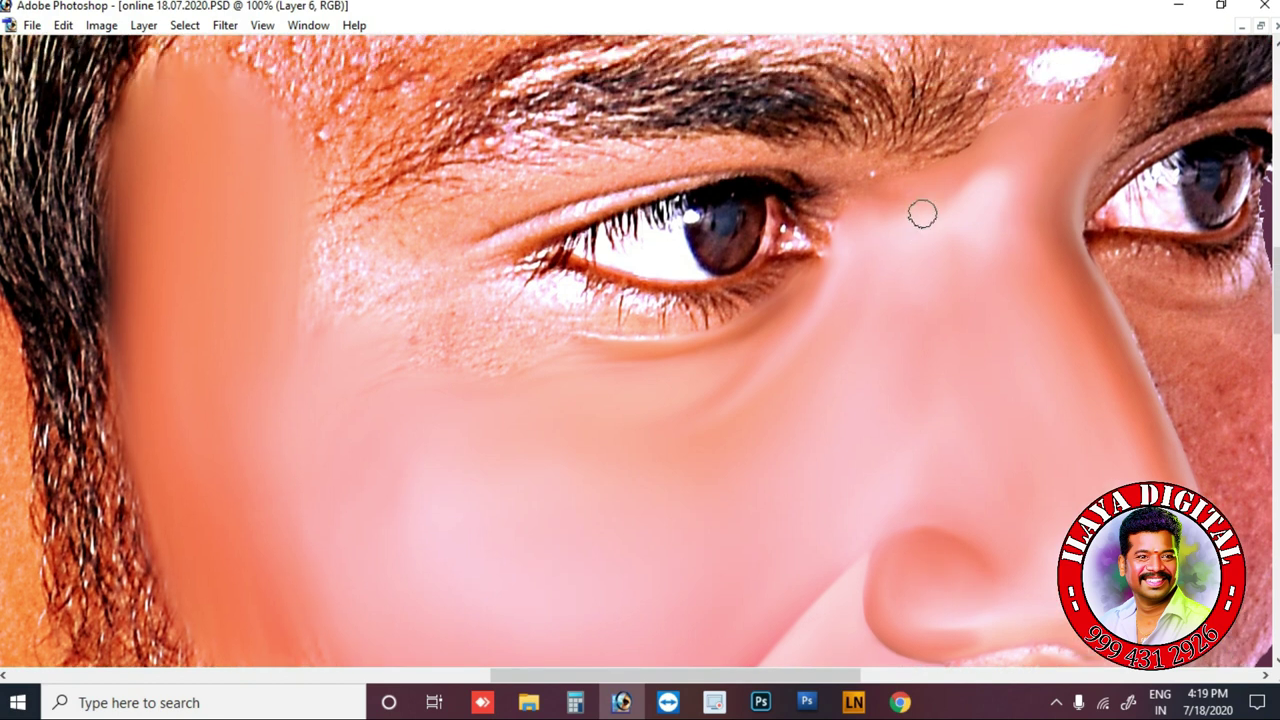
mouse_move(519, 234)
mouse_down()
mouse_move(403, 211)
mouse_move(570, 160)
mouse_up()
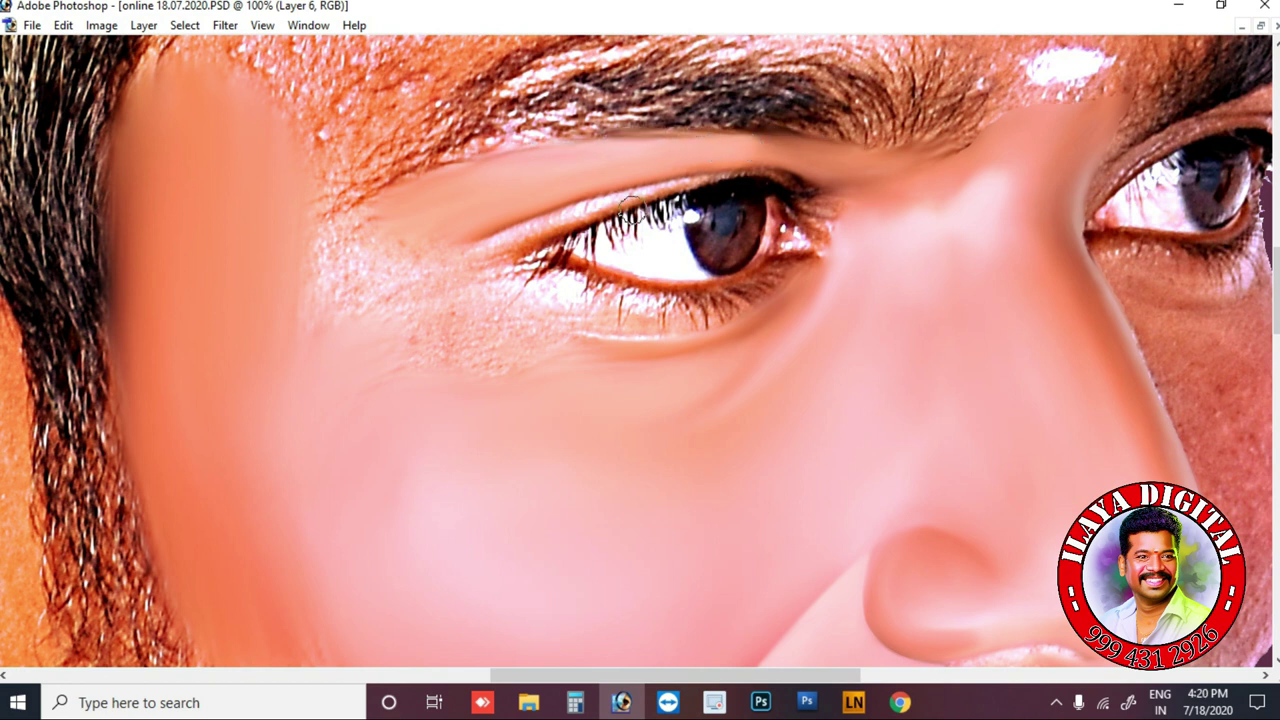
drag(305, 147, 296, 324)
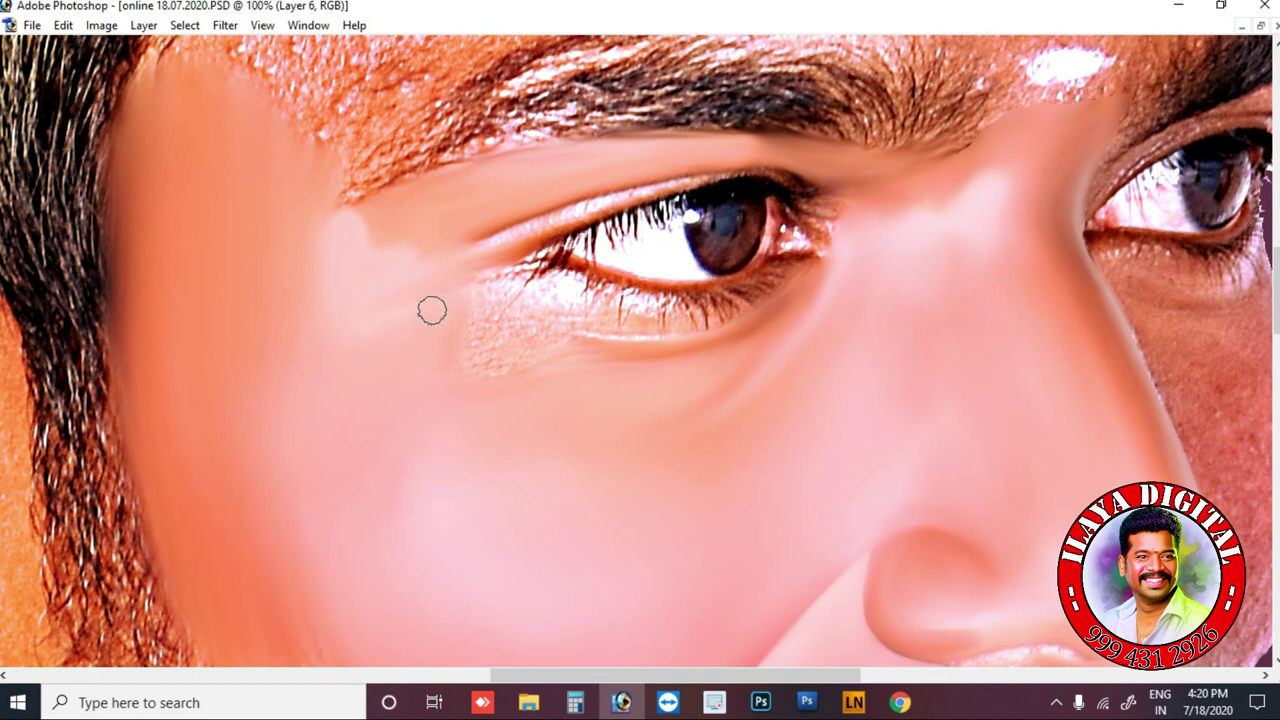
- Smudge the remaining rough patch beneath the near eye's outer corner
key(ctrl+plus)
scroll(357, 337, down, 2)
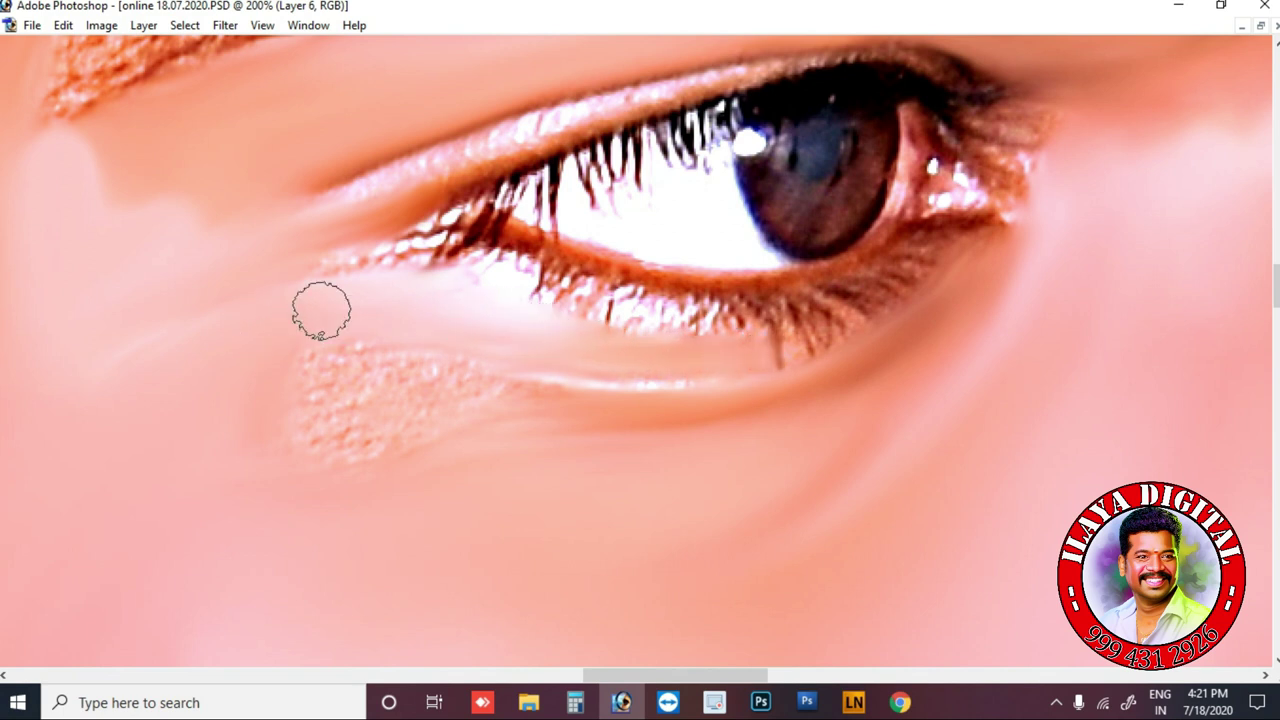
drag(314, 423, 449, 391)
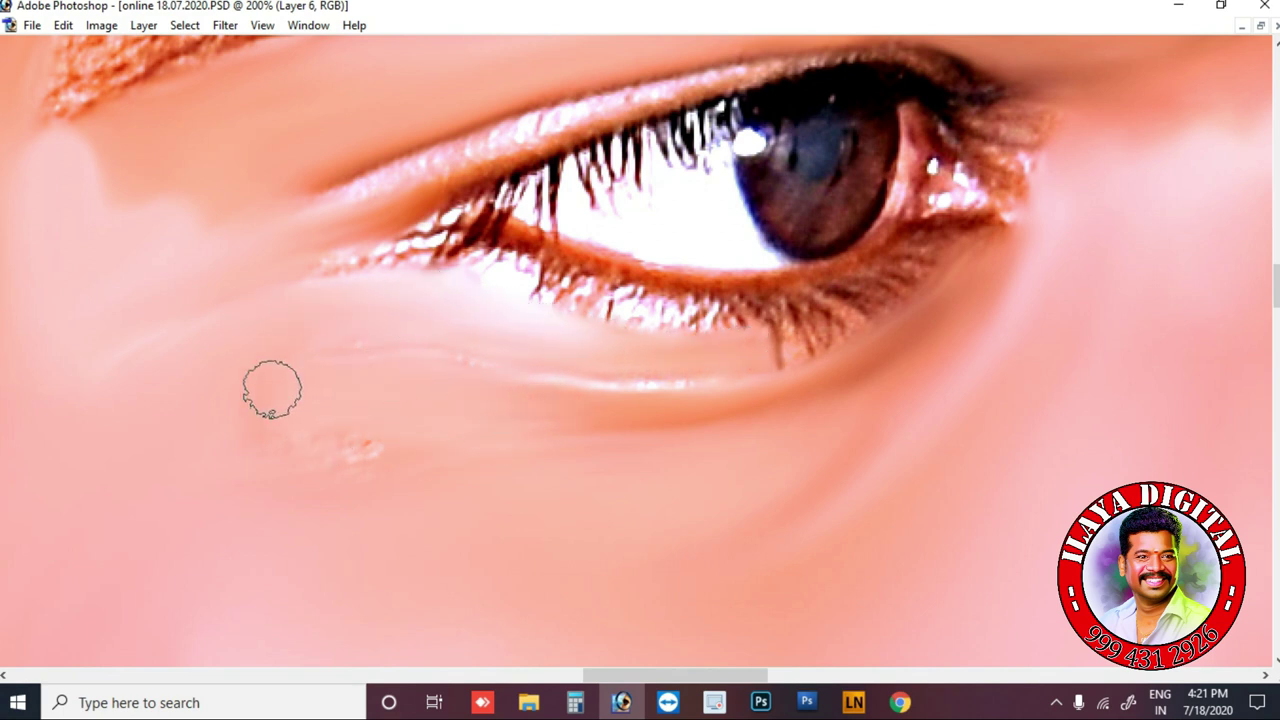
scroll(740, 360, up, 2)
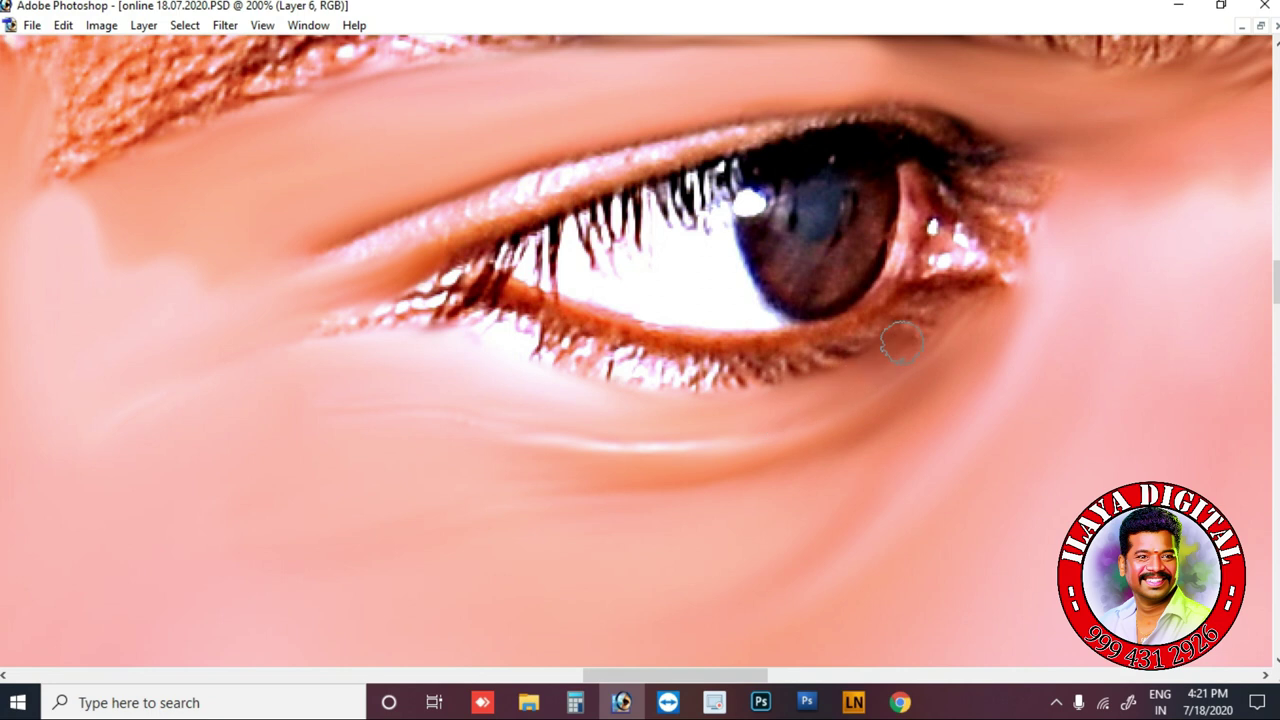
- Smudge away the near eye's lower lashes and blend the skin around the under-eye crease
mouse_move(488, 330)
mouse_down()
mouse_move(683, 380)
mouse_move(864, 336)
mouse_up()
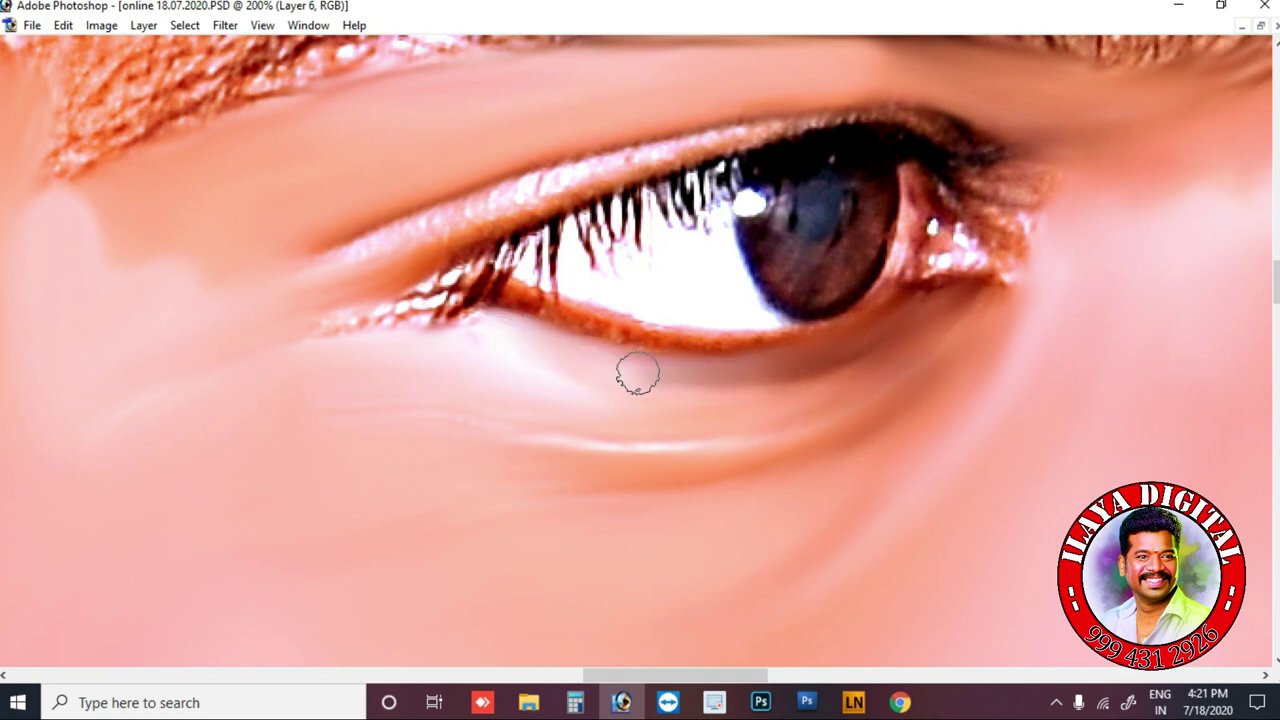
drag(751, 375, 786, 362)
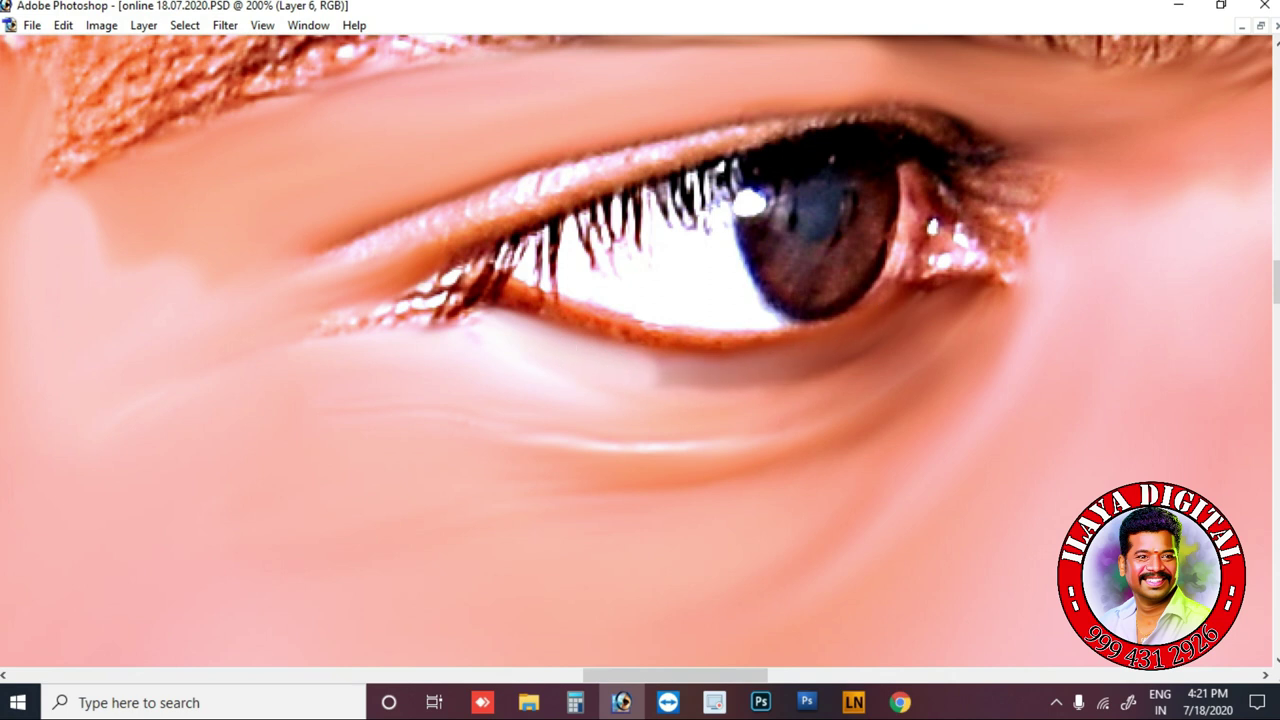
mouse_move(719, 414)
mouse_down()
mouse_move(797, 403)
mouse_move(662, 396)
mouse_up()
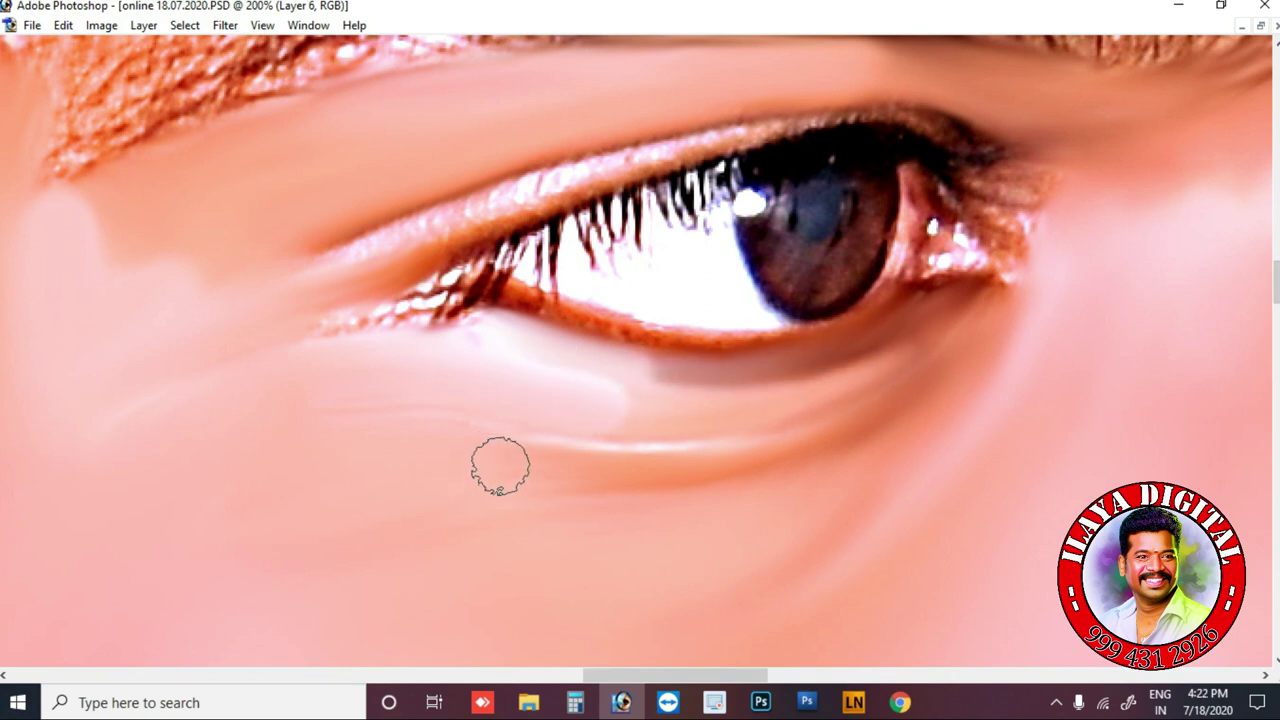
key(bracketleft)
drag(514, 461, 579, 467)
scroll(727, 485, down, 2)
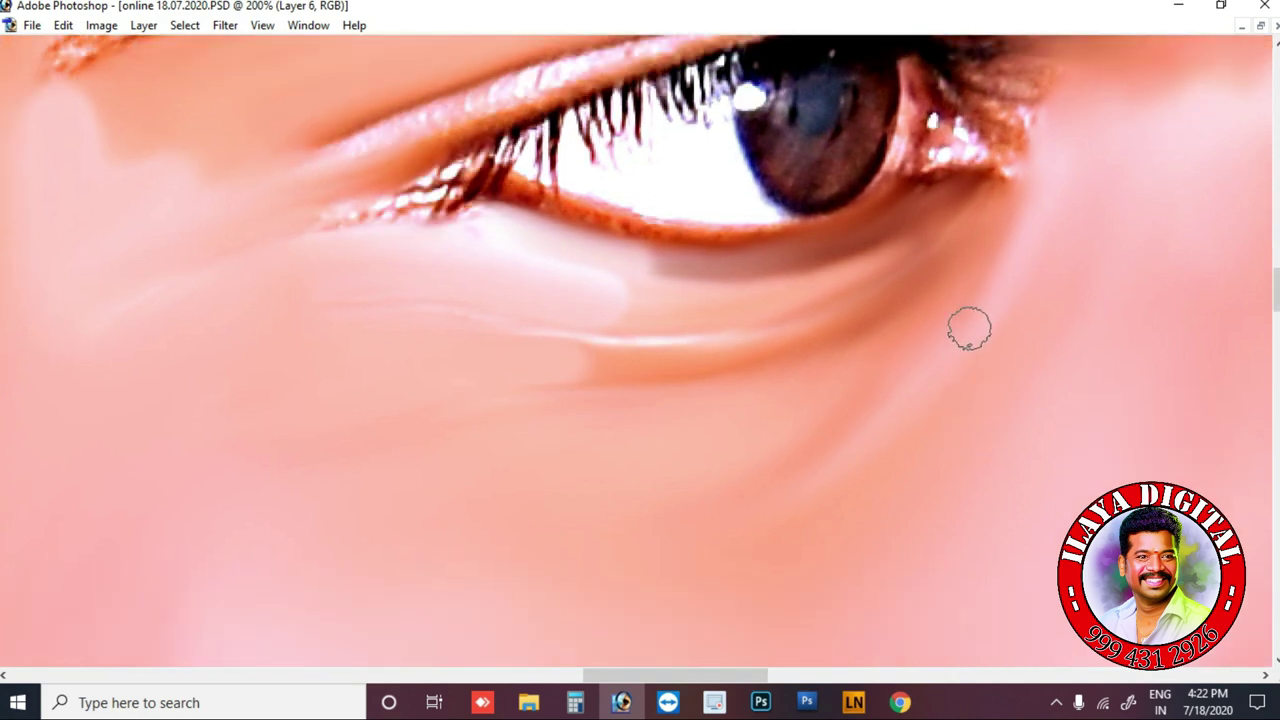
- Smudge the lashes at the near eye's outer corner into the surrounding skin
scroll(668, 419, up, 2)
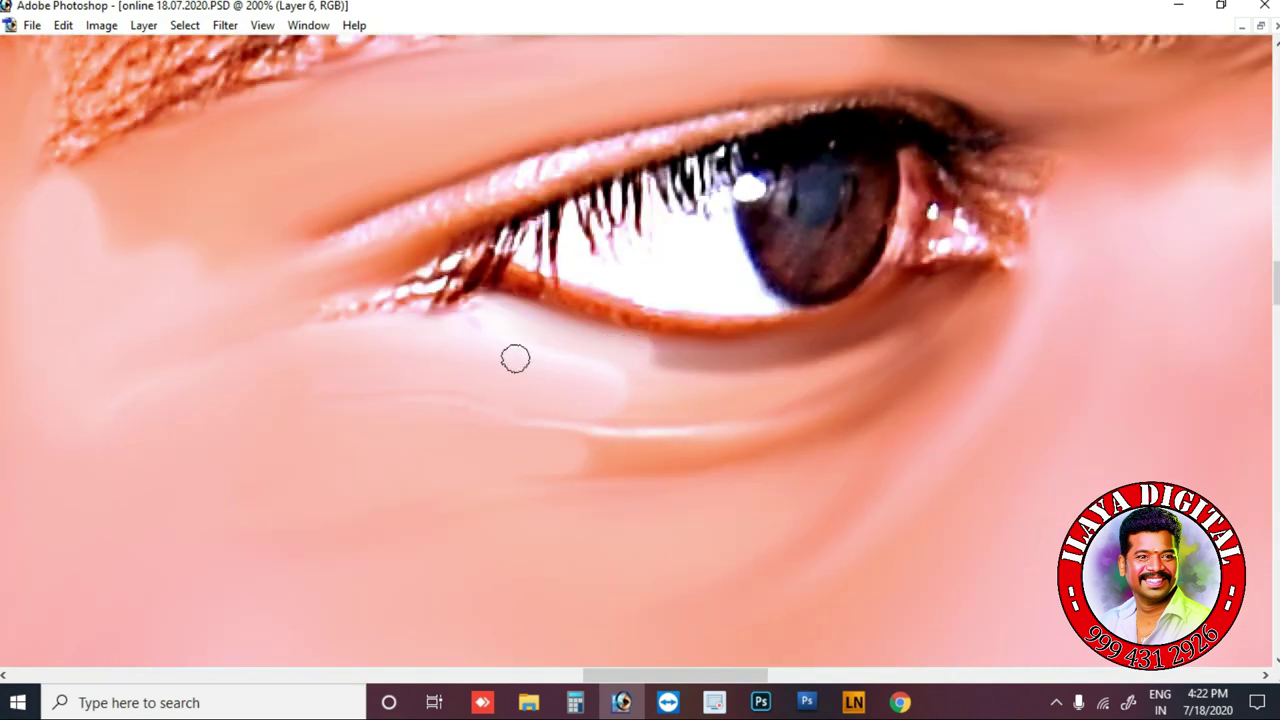
key(bracketright)
key(bracketright)
mouse_move(414, 278)
mouse_down()
mouse_move(390, 306)
mouse_move(488, 278)
mouse_move(383, 300)
mouse_up()
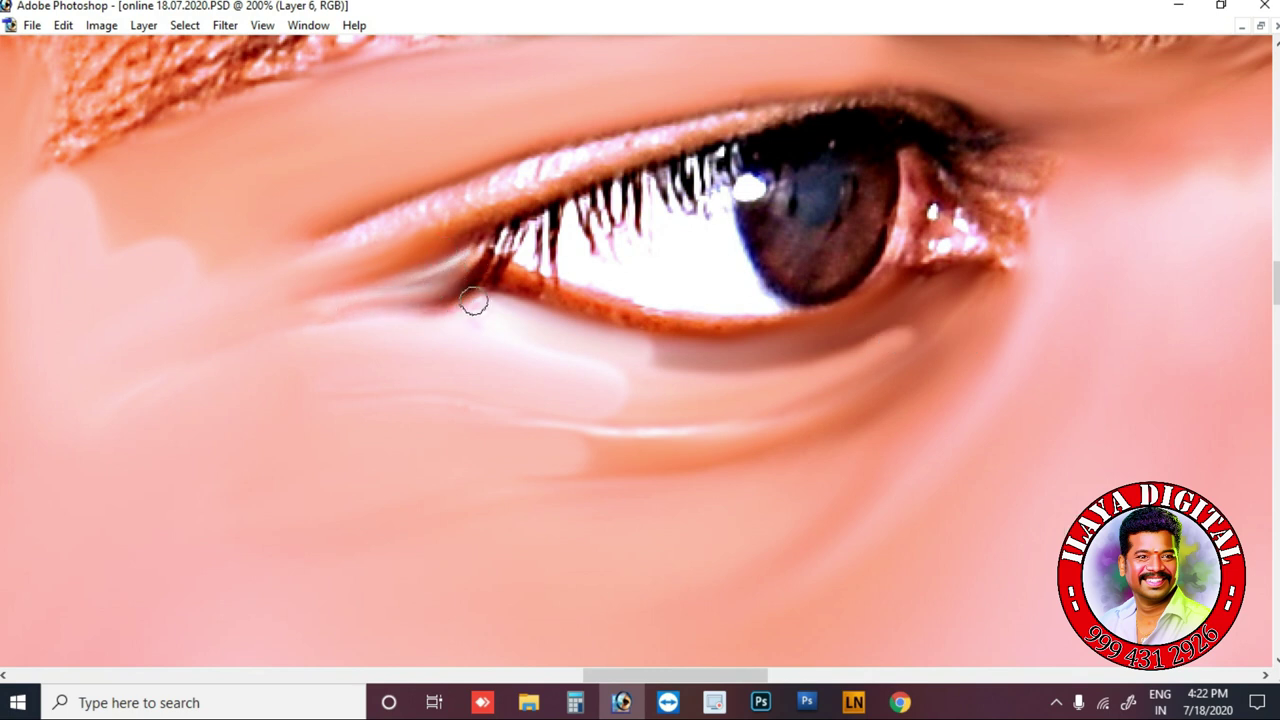
- Smudge the near eye's upper eyelid and fold smooth from the outer corner to the inner corner
scroll(897, 347, up, 3)
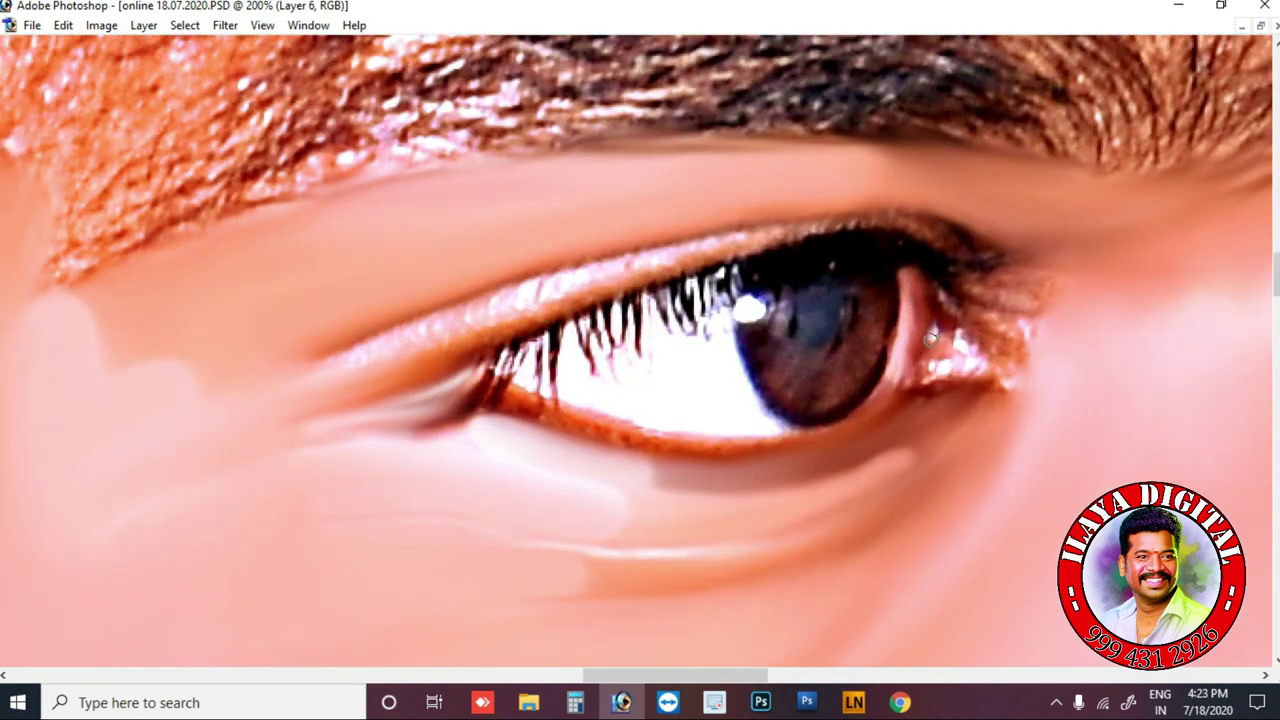
scroll(480, 420, up, 2)
mouse_move(364, 404)
mouse_down()
mouse_move(557, 334)
mouse_move(926, 284)
mouse_move(1005, 317)
mouse_up()
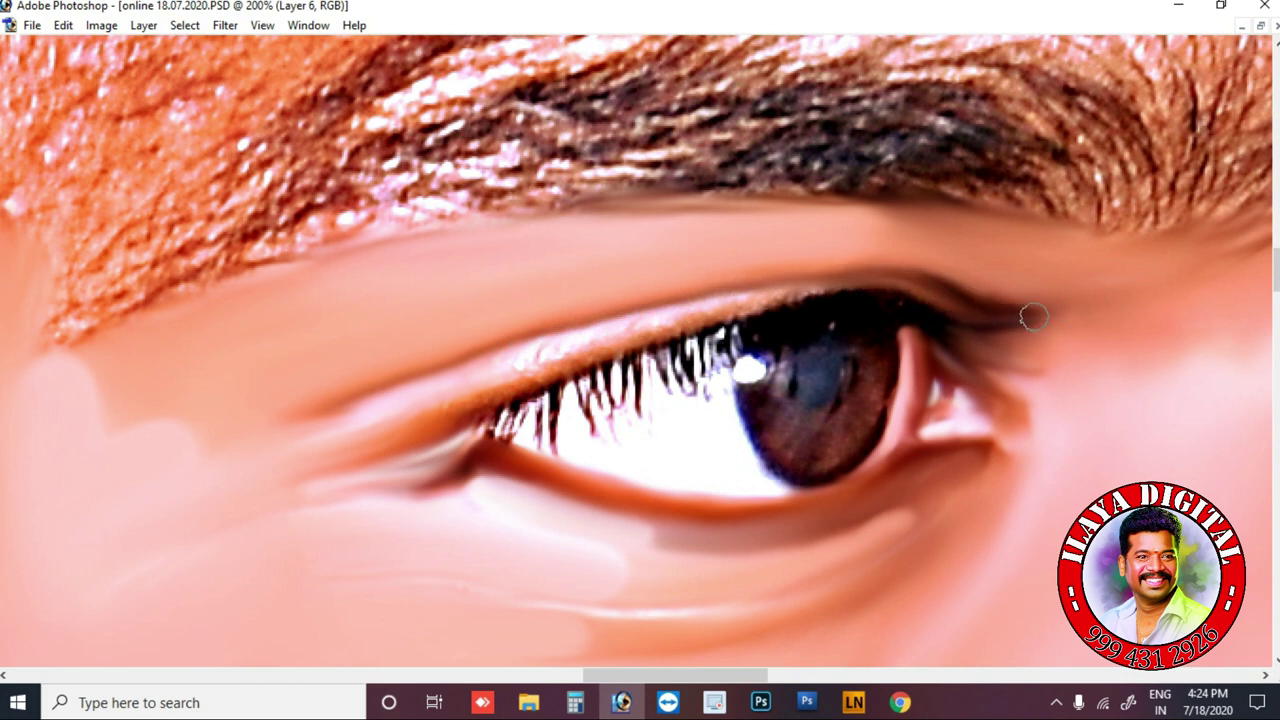
mouse_move(386, 418)
mouse_down()
mouse_move(777, 303)
mouse_move(482, 384)
mouse_move(714, 317)
mouse_move(555, 410)
mouse_up()
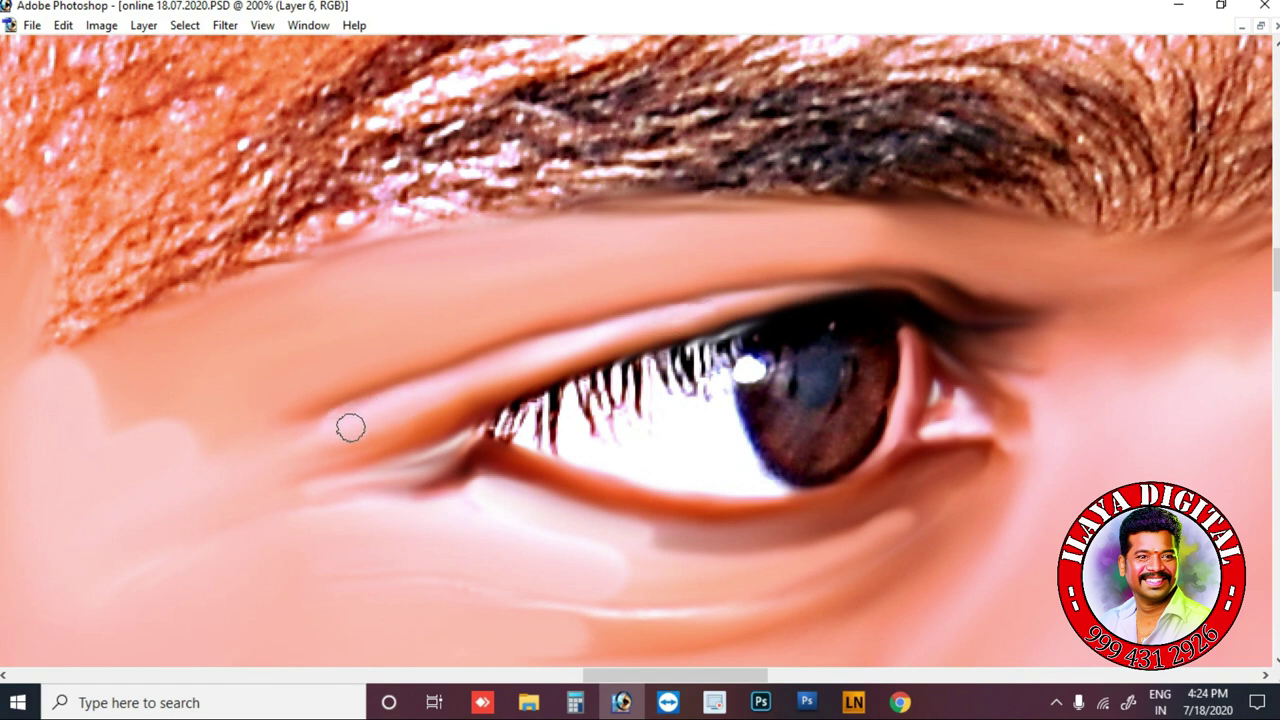
- Smudge the skin beside and below the near eye's inner corner with an enlarged brush
scroll(1032, 348, down, 2)
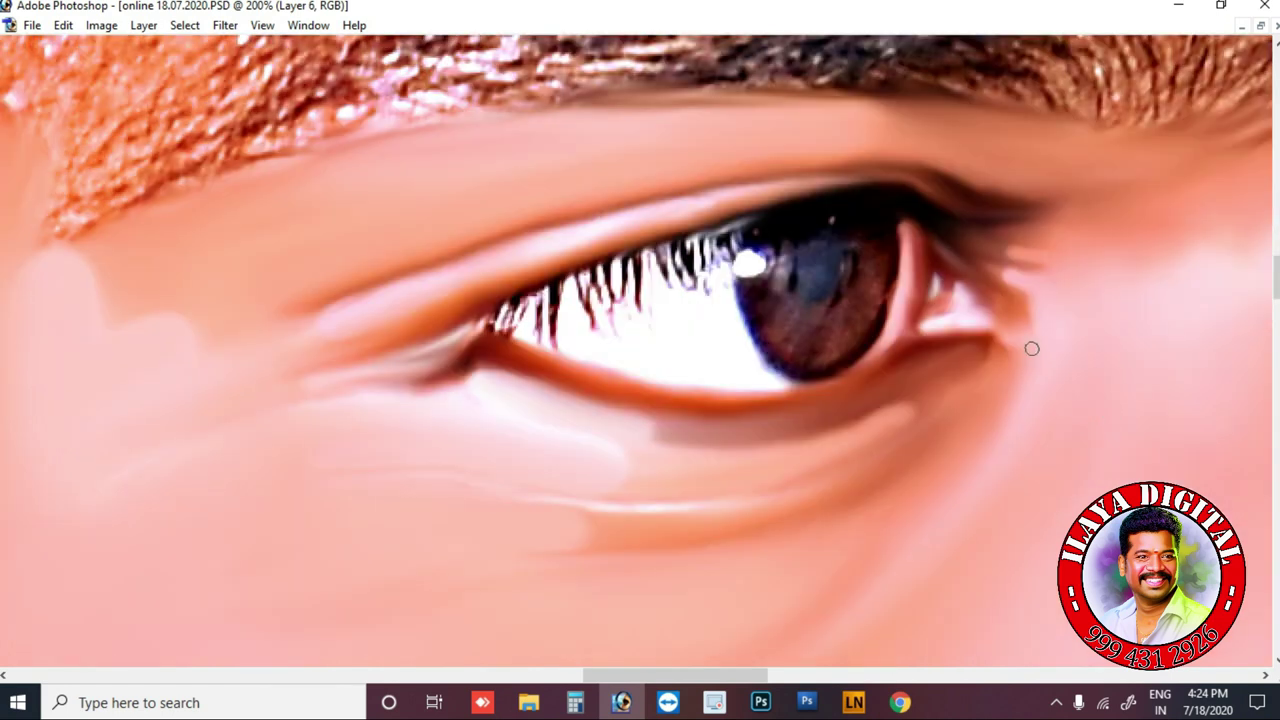
scroll(934, 358, down, 1)
key(bracketright)
key(bracketright)
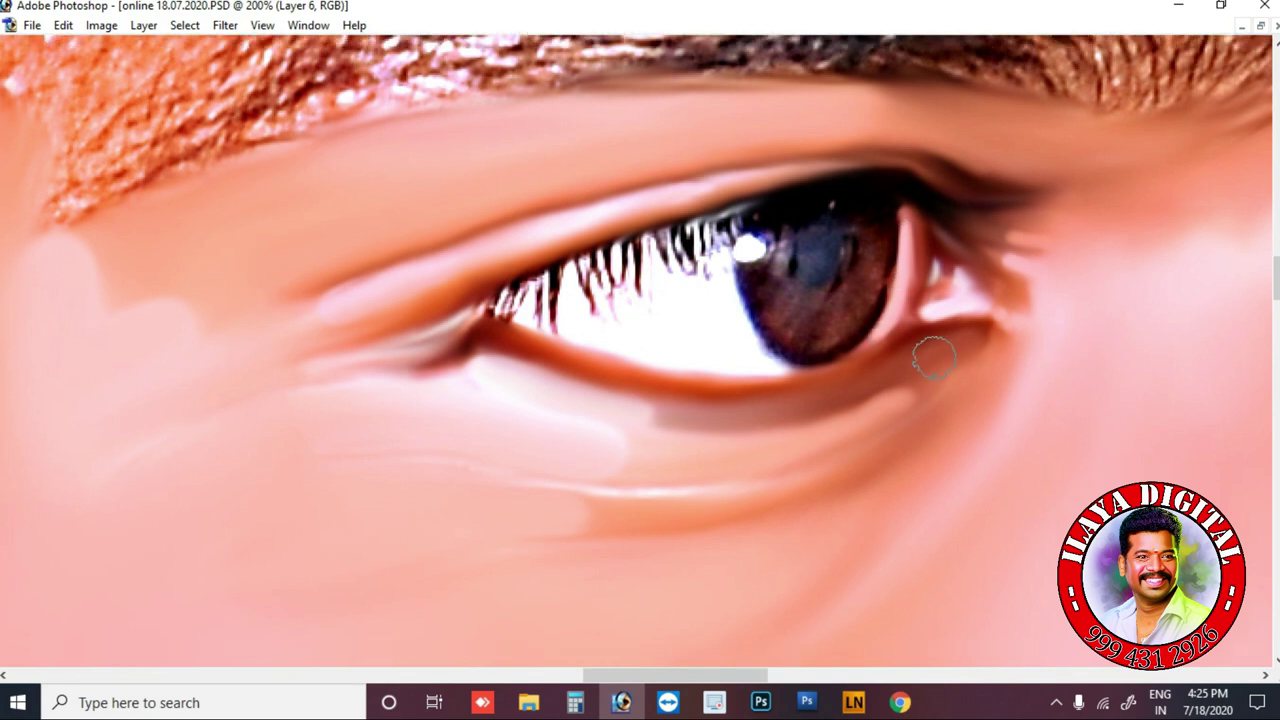
- Smudge the upper lashes out of the near eye's white and blend the iris and its highlights
scroll(666, 482, up, 2)
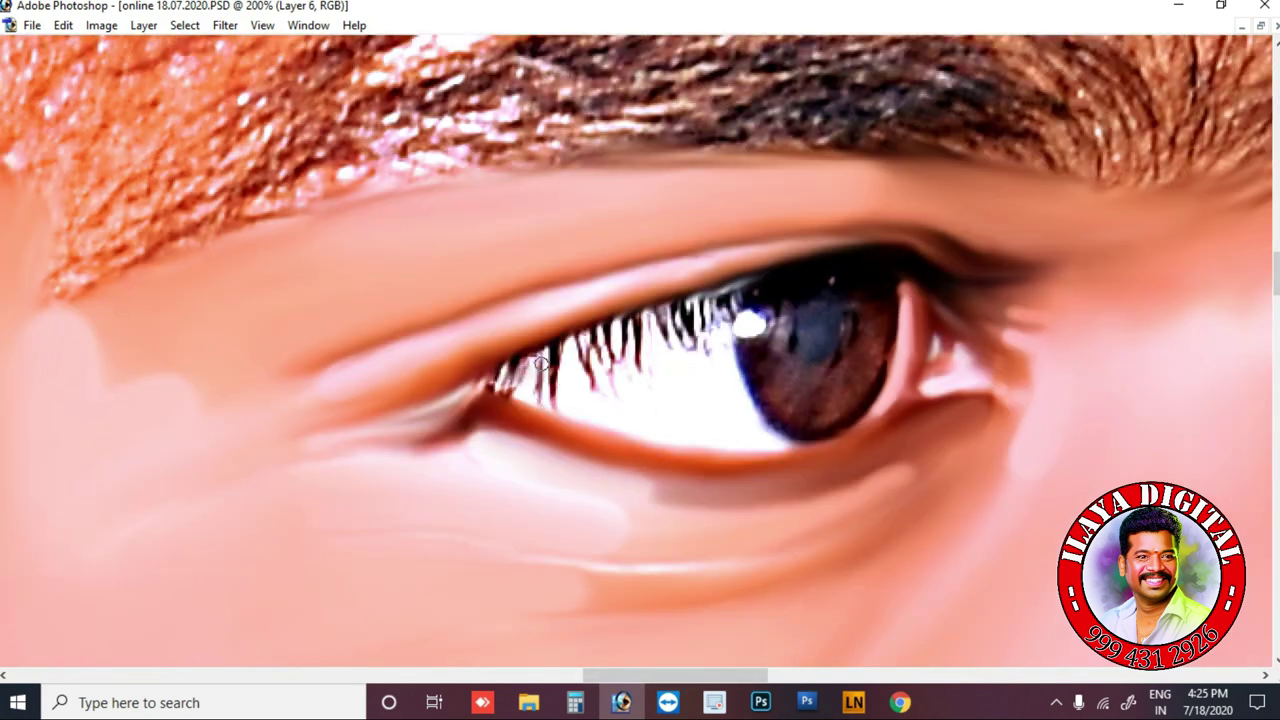
mouse_move(748, 283)
mouse_down()
mouse_move(539, 356)
mouse_move(514, 382)
mouse_move(537, 393)
mouse_move(489, 368)
mouse_move(544, 376)
mouse_move(673, 351)
mouse_move(698, 381)
mouse_move(574, 394)
mouse_move(604, 398)
mouse_move(708, 346)
mouse_move(642, 385)
mouse_move(536, 377)
mouse_move(650, 330)
mouse_up()
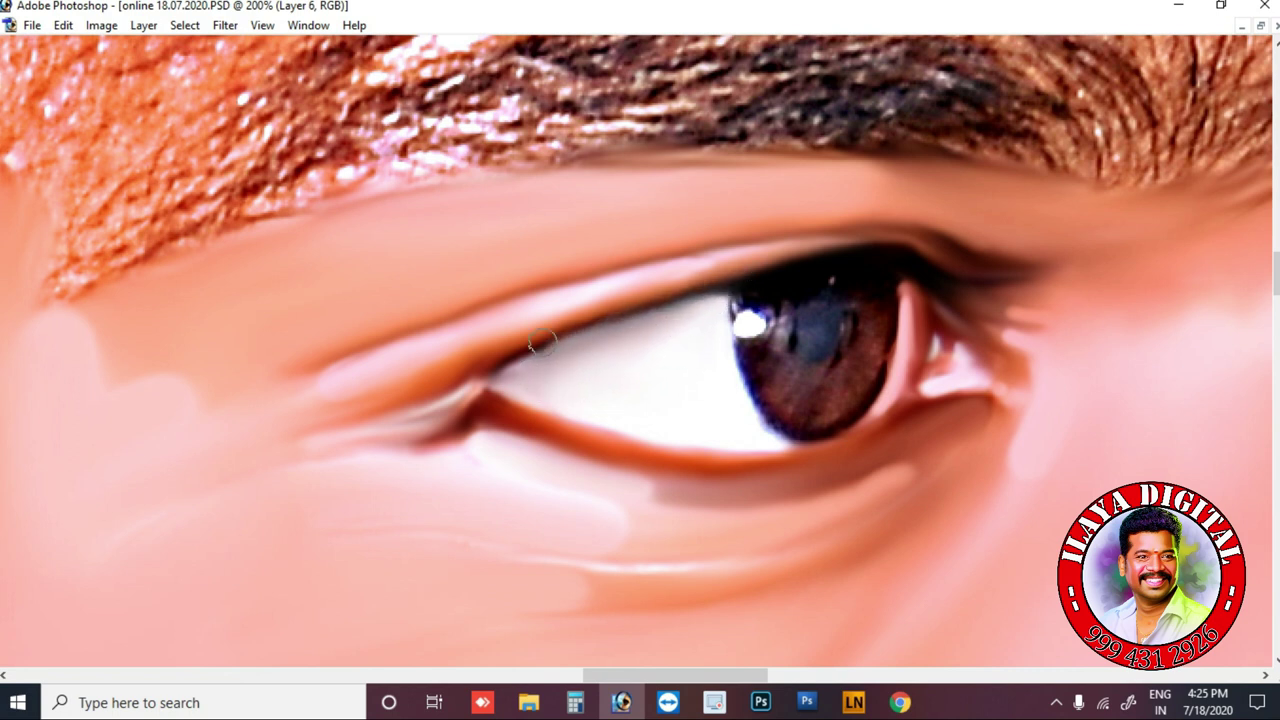
mouse_move(795, 338)
mouse_down()
mouse_move(824, 293)
mouse_move(809, 388)
mouse_move(775, 398)
mouse_move(808, 371)
mouse_move(802, 322)
mouse_up()
mouse_move(890, 289)
mouse_down()
mouse_move(862, 380)
mouse_move(748, 327)
mouse_up()
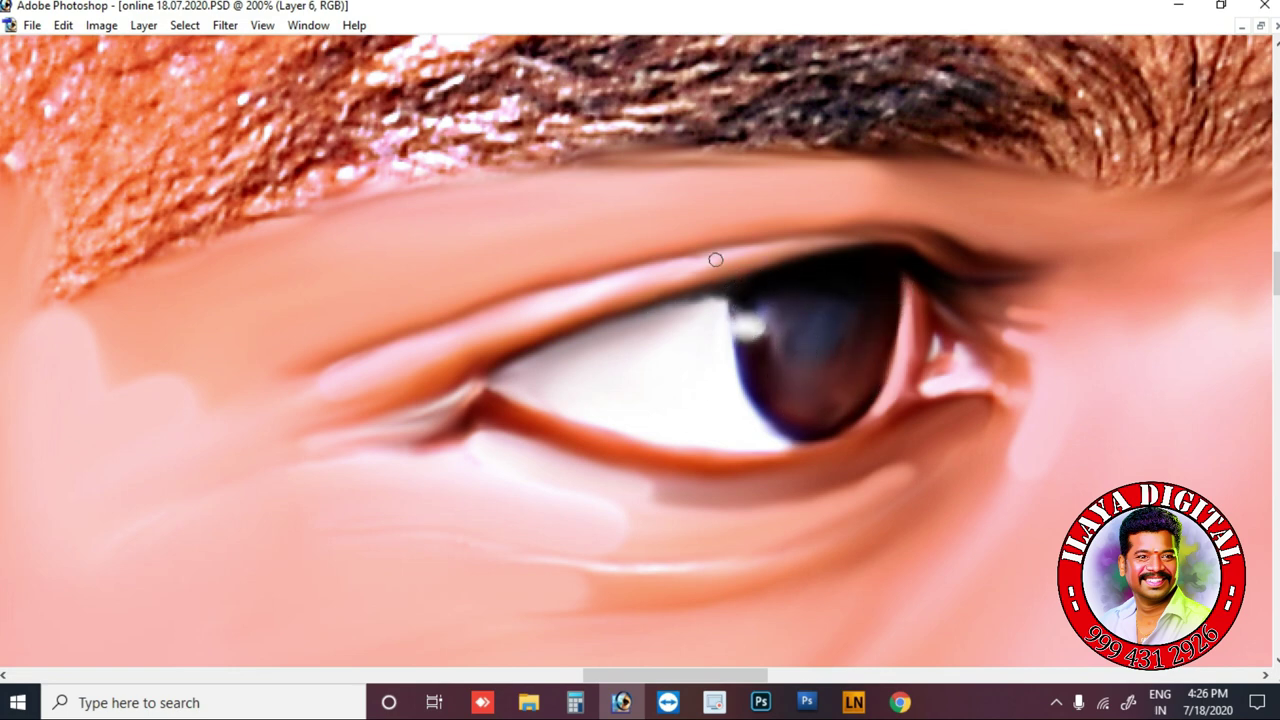
- Smudge the forehead skin above the near eyebrow smooth
key(ctrl+minus)
key(ctrl+minus)
key(ctrl+minus)
key(ctrl+minus)
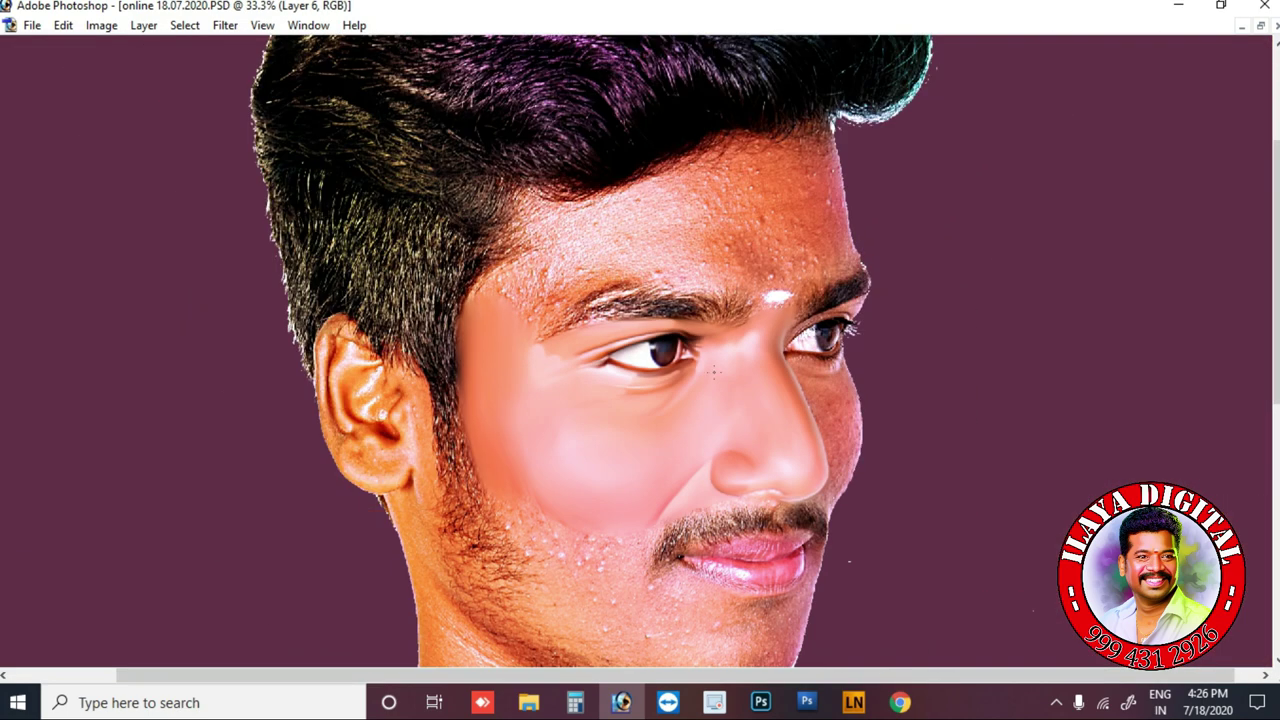
key(ctrl+plus)
key(ctrl+plus)
key(ctrl+plus)
scroll(737, 374, up, 3)
mouse_move(677, 314)
mouse_down()
mouse_move(560, 234)
mouse_move(806, 157)
mouse_move(540, 190)
mouse_move(511, 240)
mouse_up()
- Smudge the skin above the near eyebrow's inner end and along the temple hairline with smaller brushes
key(bracketleft)
key(bracketleft)
key(bracketleft)
key(bracketleft)
mouse_move(942, 402)
mouse_down()
mouse_move(894, 348)
mouse_move(1000, 371)
mouse_move(1040, 416)
mouse_up()
mouse_move(846, 414)
mouse_down()
mouse_move(697, 371)
mouse_move(410, 470)
mouse_move(646, 394)
mouse_move(930, 440)
mouse_move(894, 380)
mouse_move(509, 320)
mouse_move(663, 266)
mouse_move(850, 115)
mouse_move(870, 292)
mouse_move(937, 345)
mouse_up()
key(bracketleft)
key(bracketleft)
mouse_move(180, 510)
mouse_down()
mouse_move(171, 523)
mouse_move(243, 409)
mouse_move(194, 491)
mouse_move(502, 285)
mouse_up()
scroll(277, 434, down, 3)
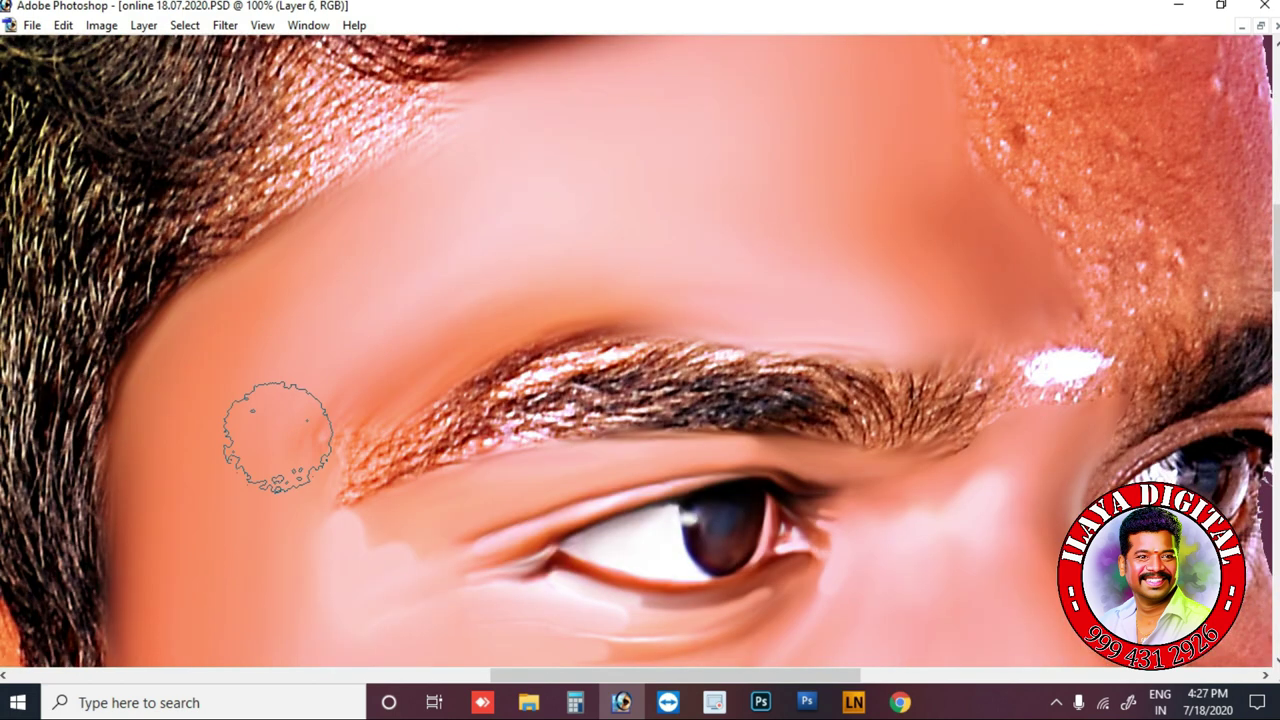
- Smudge a light pink highlight along the forehead just above the near eyebrow
key(bracketleft)
key(bracketleft)
key(bracketleft)
mouse_move(665, 297)
mouse_down()
mouse_move(761, 304)
mouse_move(781, 331)
mouse_move(696, 304)
mouse_move(822, 310)
mouse_up()
key(bracketleft)
drag(714, 299, 884, 322)
scroll(362, 408, down, 3)
- Smudge the short hairs at the temple hairline into the forehead skin with a small brush
key(bracketleft)
key(bracketleft)
scroll(860, 391, up, 3)
scroll(860, 390, up, 3)
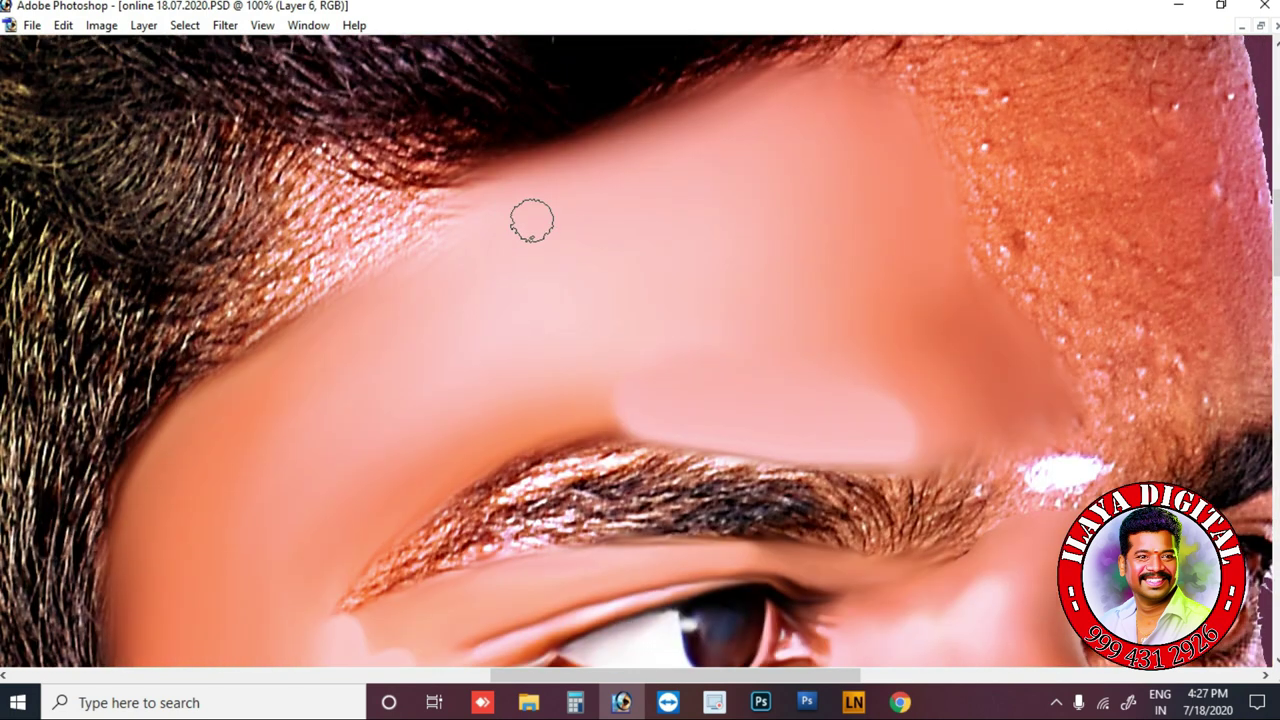
mouse_move(332, 205)
mouse_down()
mouse_move(329, 269)
mouse_move(300, 289)
mouse_move(309, 260)
mouse_move(292, 234)
mouse_move(349, 306)
mouse_move(229, 434)
mouse_move(198, 518)
mouse_up()
- Load the figure's outline as a selection and smudge the far side of the forehead smooth up to the edge
key(bracketright)
drag(1202, 206, 672, 258)
key(Tab)
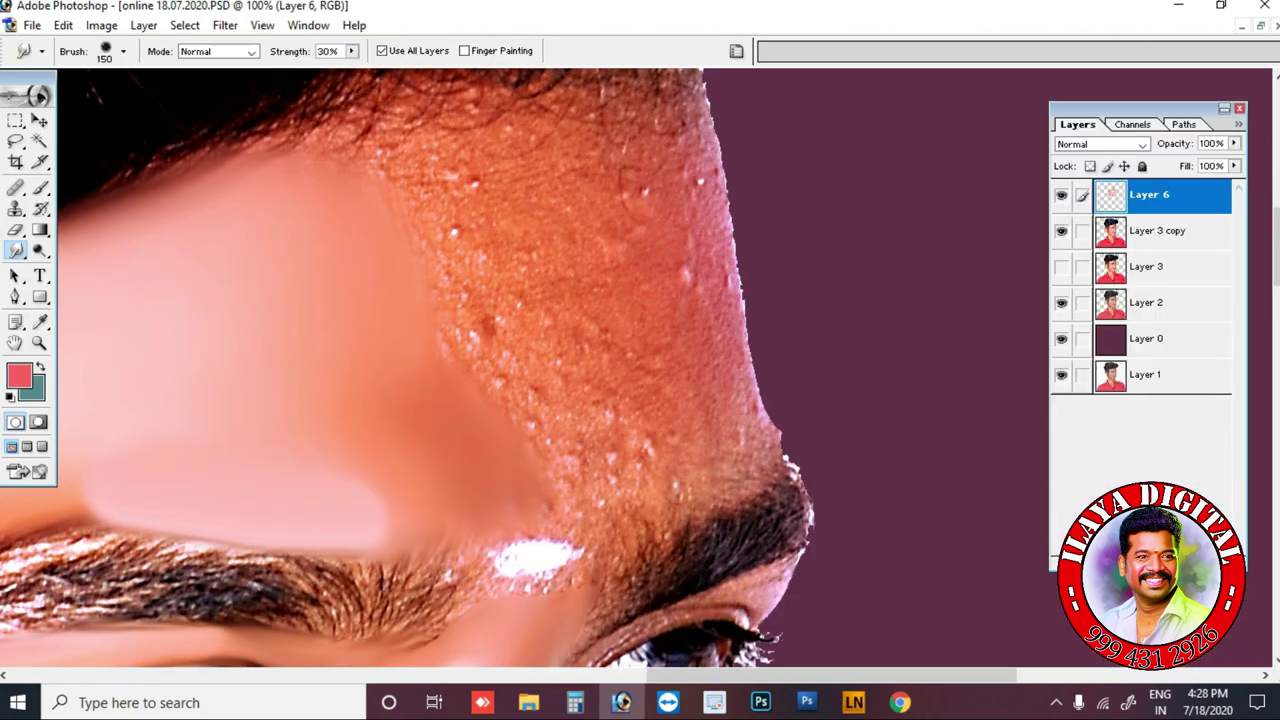
key(ctrl+plus)
scroll(630, 285, down, 3)
key(ctrl+minus)
scroll(660, 280, up, 3)
key(Tab)
mouse_move(643, 272)
mouse_down()
mouse_move(720, 157)
mouse_move(674, 100)
mouse_move(737, 263)
mouse_move(727, 344)
mouse_move(620, 360)
mouse_move(666, 386)
mouse_move(563, 349)
mouse_move(498, 382)
mouse_up()
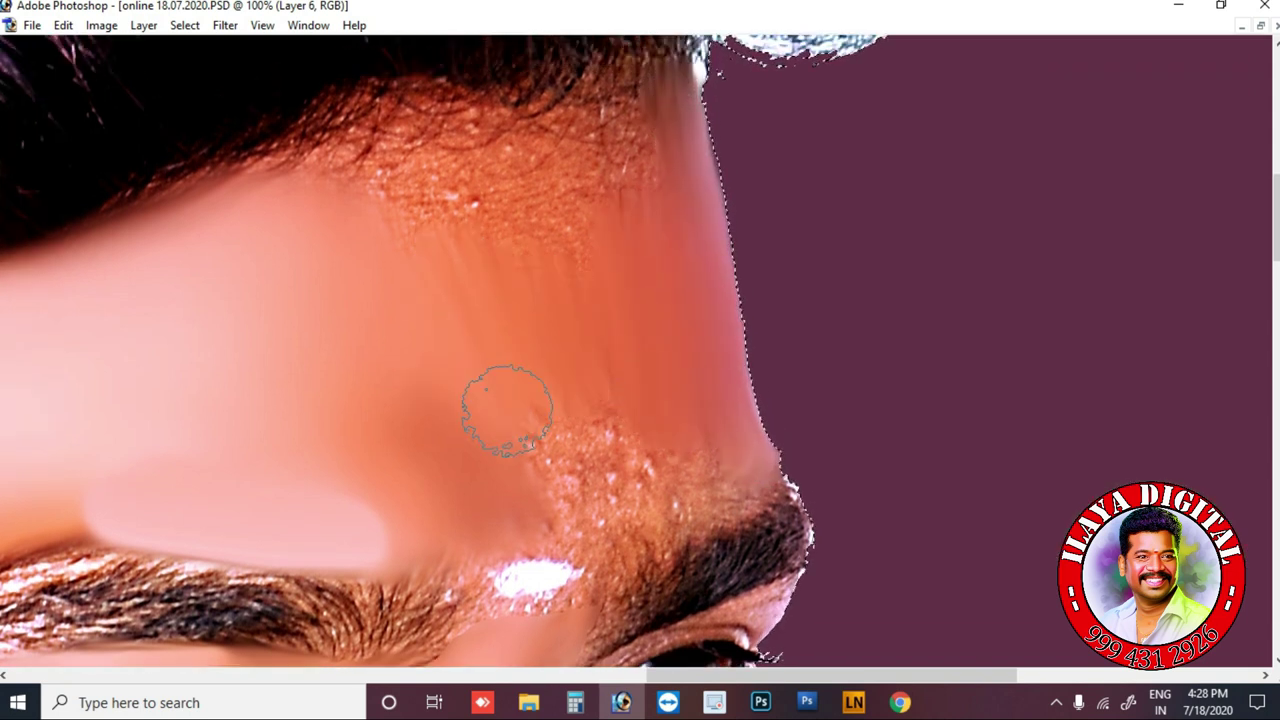
- Smudge the rough skin on the upper forehead smooth below the front hairline
scroll(506, 409, up, 6)
mouse_move(350, 360)
mouse_down()
mouse_move(429, 357)
mouse_move(229, 366)
mouse_move(277, 306)
mouse_move(618, 255)
mouse_move(629, 269)
mouse_move(471, 289)
mouse_move(551, 380)
mouse_up()
scroll(229, 366, down, 2)
scroll(500, 345, down, 4)
- Smudge the lower forehead above the far eyebrow smooth, adjusting the brush size to the area
key(bracketright)
key(bracketright)
key(bracketright)
scroll(490, 330, down, 8)
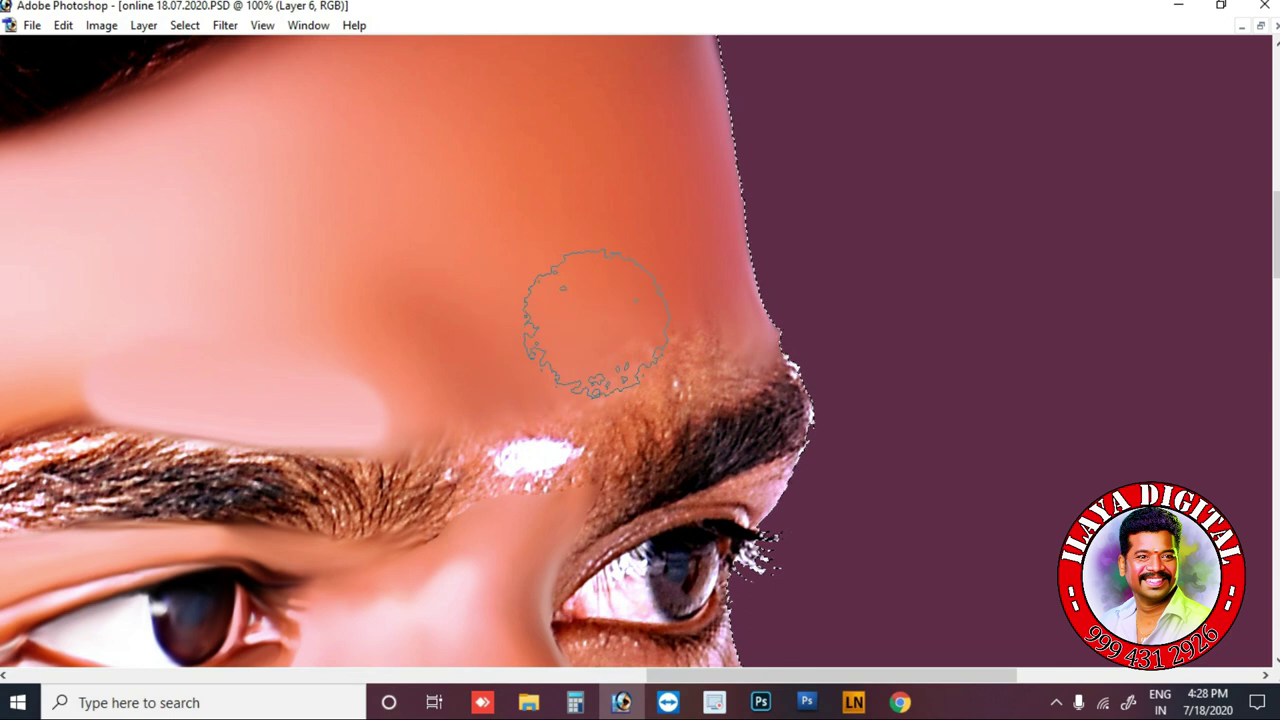
key(bracketleft)
key(bracketleft)
key(bracketleft)
key(bracketleft)
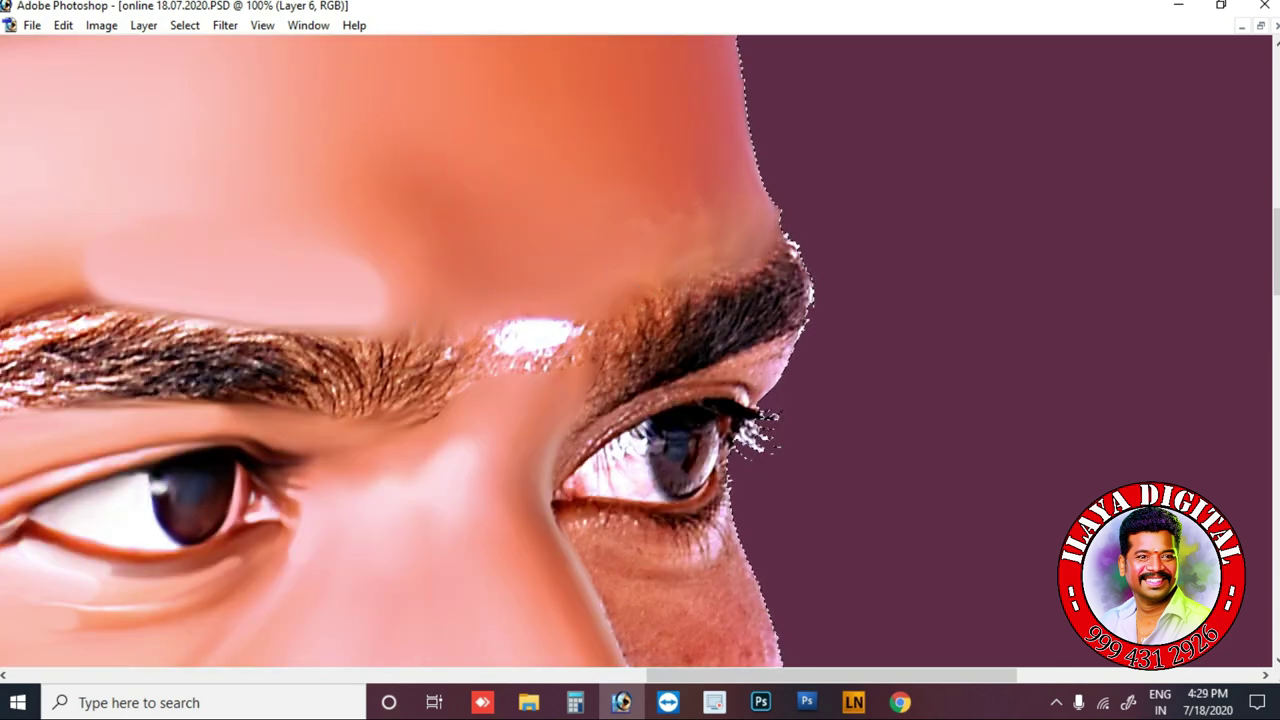
- Smudge a broad light pink highlight across the middle of the forehead with a large brush
scroll(514, 286, up, 2)
scroll(571, 194, left, 10)
scroll(571, 194, up, 2)
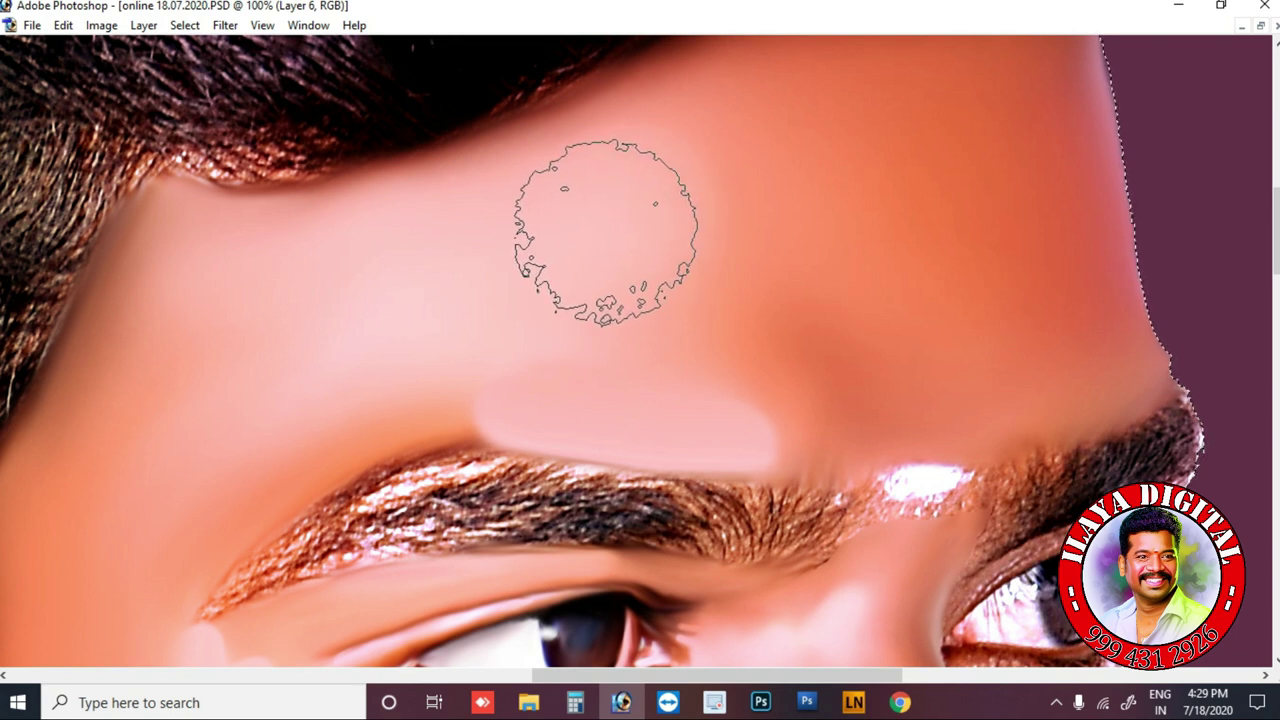
drag(611, 230, 420, 300)
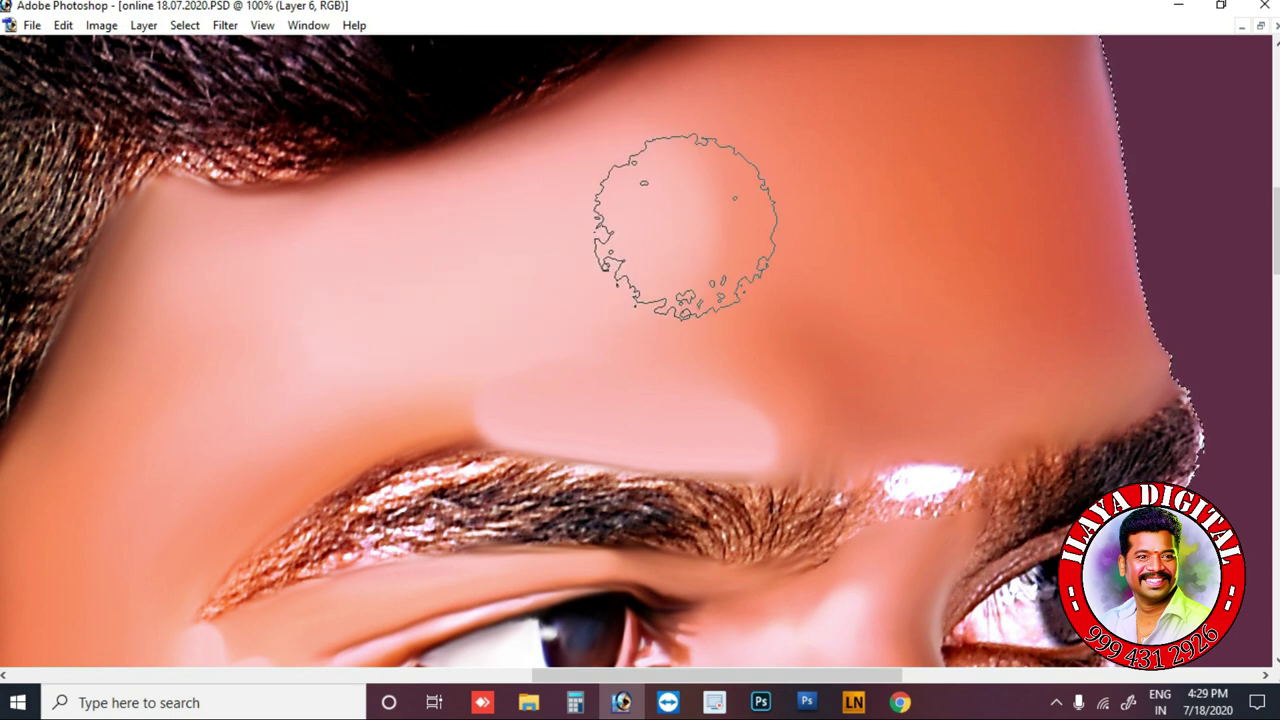
- Smudge a light pink highlight onto the nose bridge between the eyes
key(ctrl+minus)
key(ctrl+minus)
scroll(736, 355, down, 5)
key(ctrl+plus)
scroll(605, 312, up, 1)
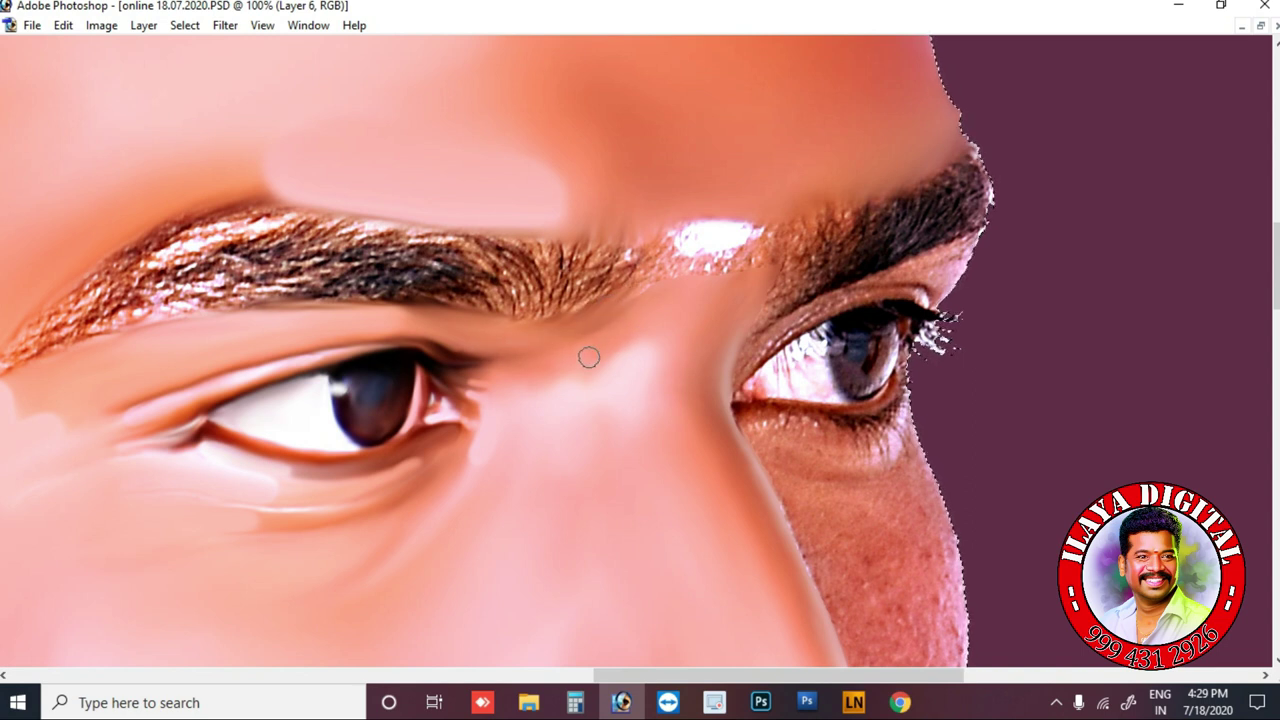
drag(614, 331, 577, 360)
scroll(550, 369, down, 2)
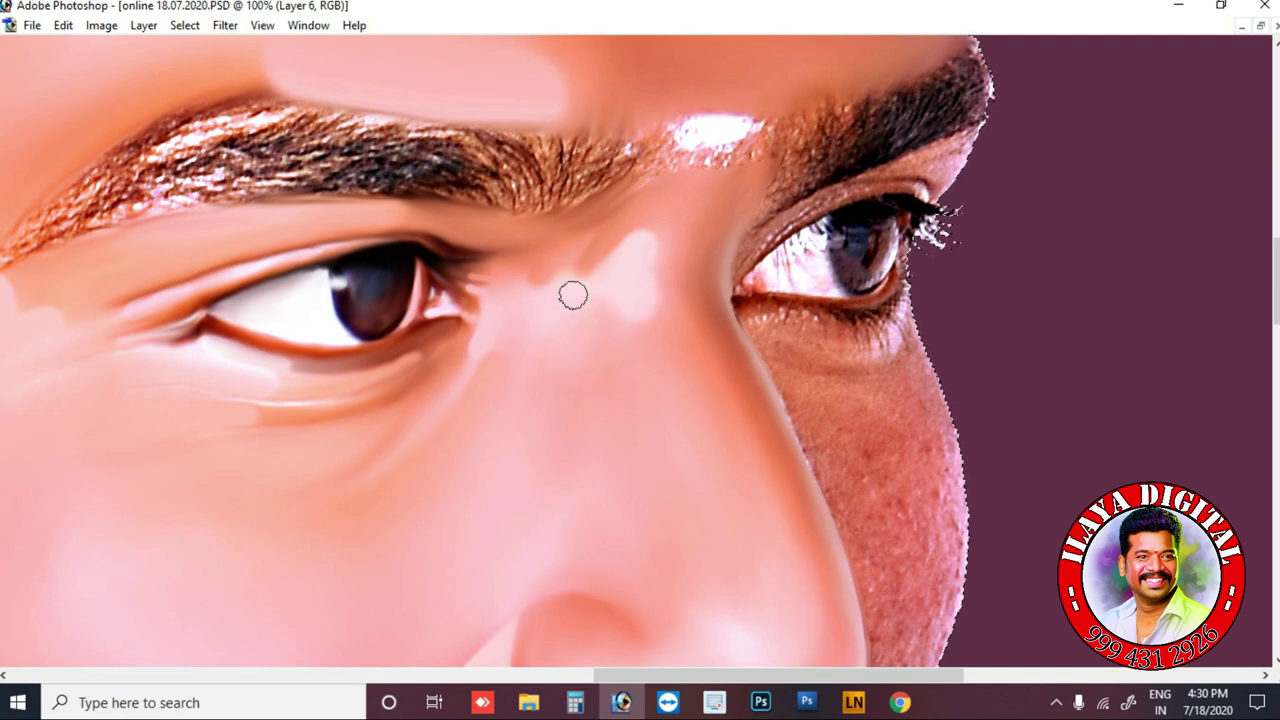
- Smudge the white forehead mark between the eyebrows into a smooth bar and blend the skin around it
scroll(573, 295, up, 2)
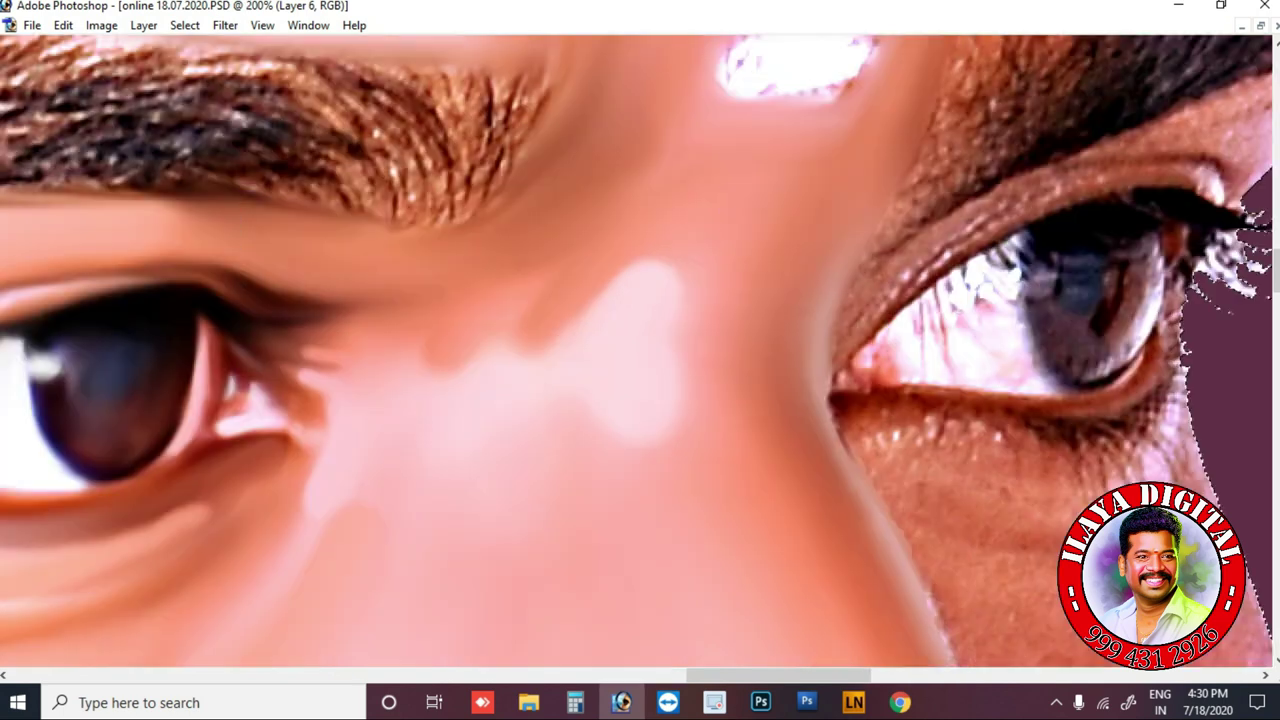
key(ctrl+plus)
mouse_move(715, 188)
mouse_down()
mouse_move(816, 196)
mouse_move(759, 176)
mouse_move(842, 169)
mouse_move(830, 197)
mouse_move(851, 177)
mouse_move(841, 196)
mouse_move(844, 179)
mouse_move(723, 165)
mouse_move(712, 193)
mouse_move(825, 186)
mouse_up()
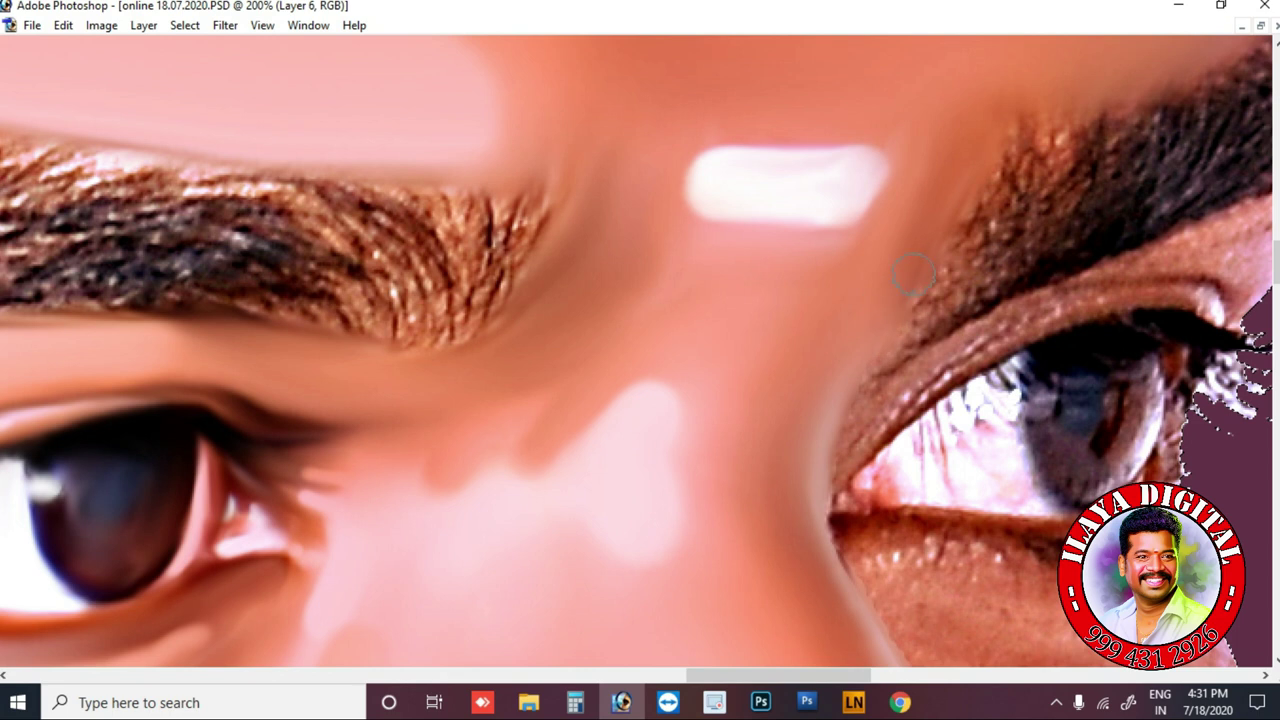
- Smudge the far eye's upper eyelid and fold smooth from the inner corner outward
scroll(912, 272, down, 2)
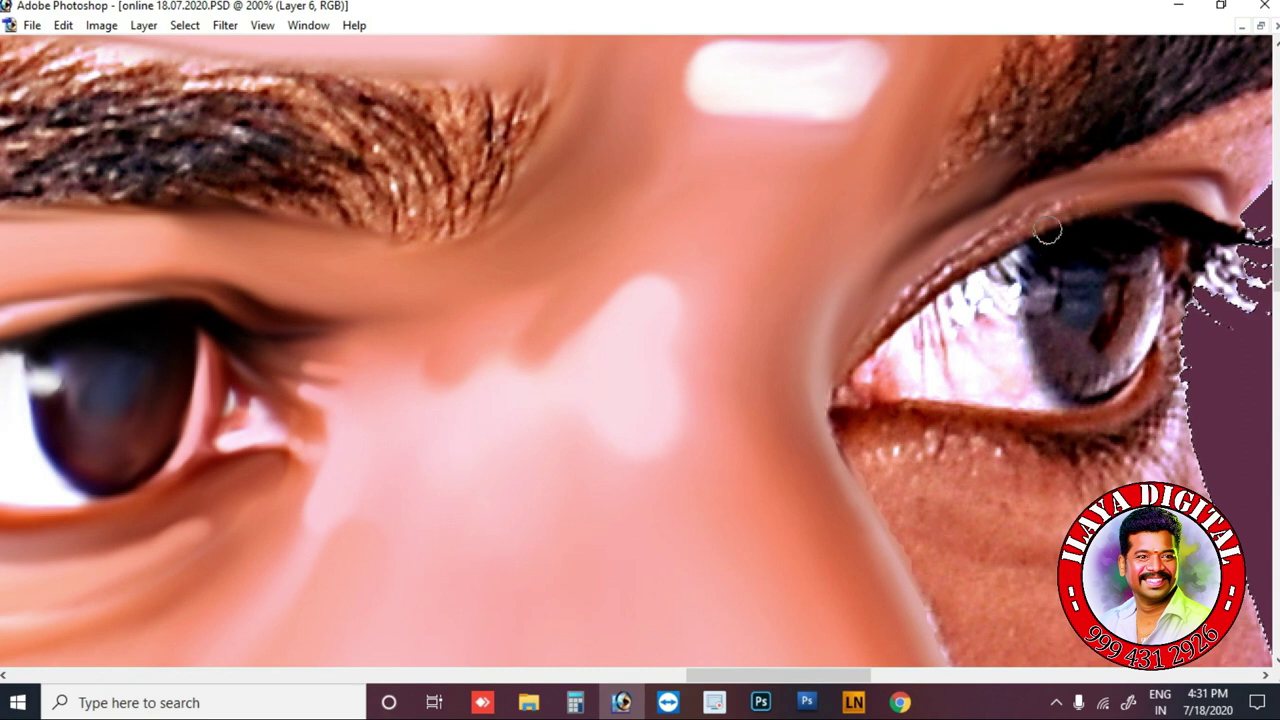
scroll(1047, 232, down, 2)
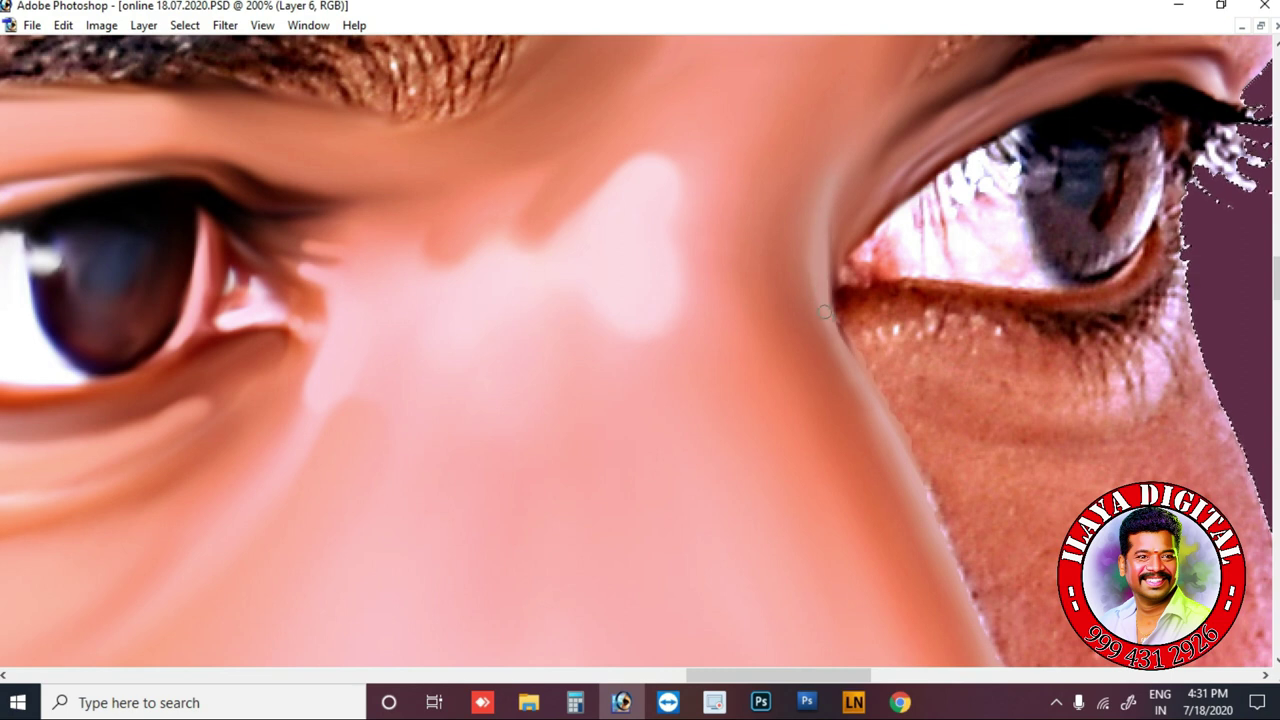
scroll(818, 261, down, 2)
scroll(914, 327, up, 1)
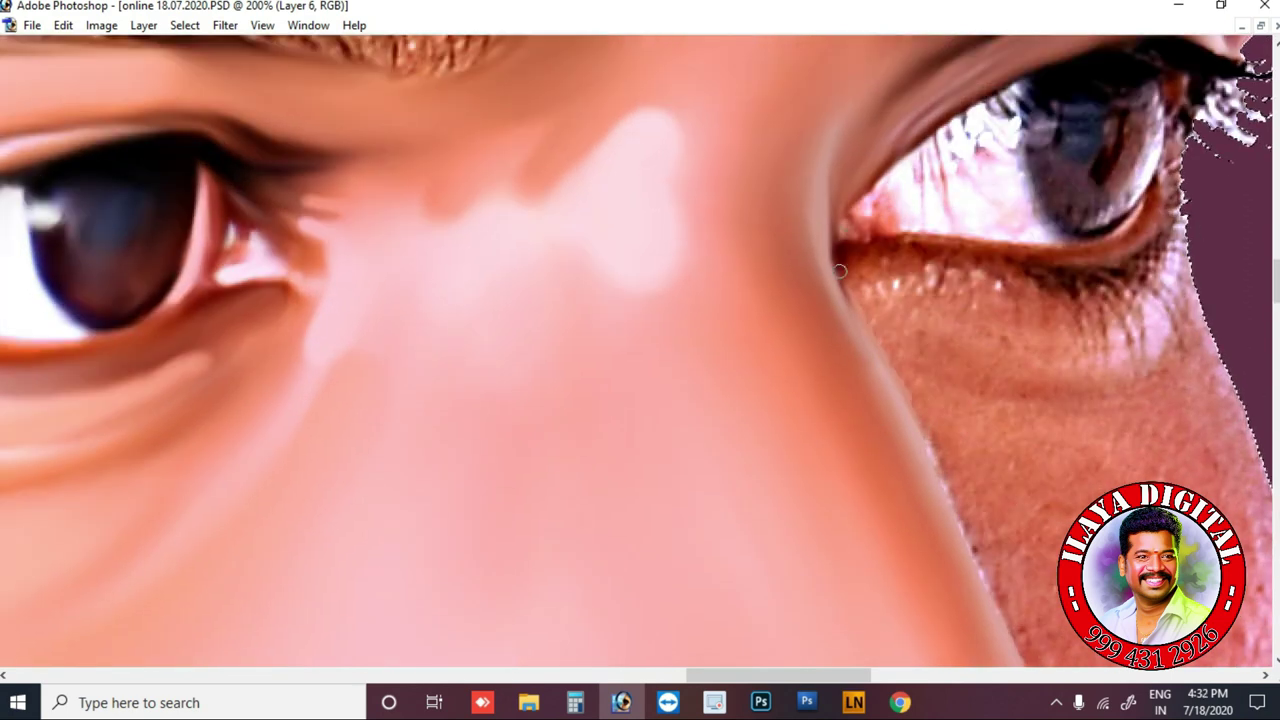
- Smudge the skin fold beneath the far eye's lower lashes smooth
mouse_move(1161, 314)
mouse_down()
mouse_move(1124, 358)
mouse_move(1059, 354)
mouse_move(925, 307)
mouse_move(958, 360)
mouse_up()
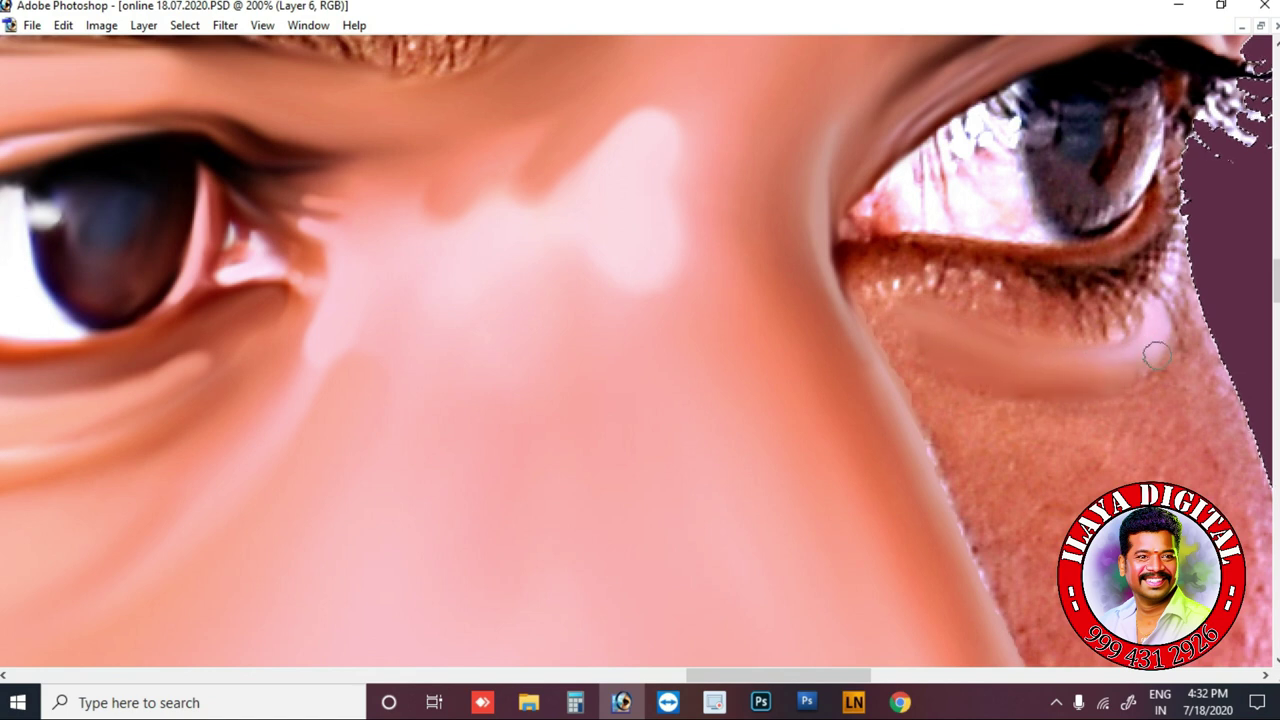
drag(912, 264, 1022, 286)
- Smudge the far eye's inner corner and the lower part of its white smooth
key(F7)
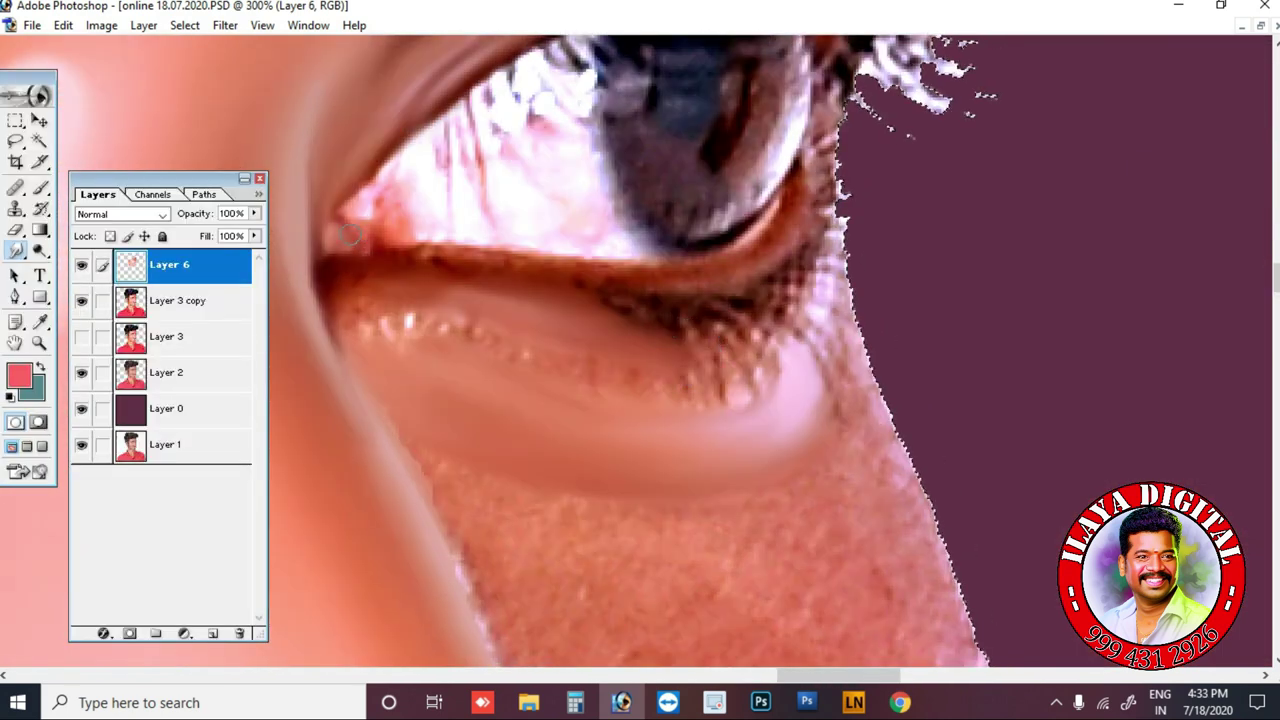
mouse_move(389, 167)
mouse_down()
mouse_move(370, 188)
mouse_move(538, 245)
mouse_up()
key(])
key([)
mouse_move(651, 254)
mouse_down()
mouse_move(560, 201)
mouse_move(544, 220)
mouse_up()
key(])
mouse_move(517, 203)
mouse_down()
mouse_move(458, 138)
mouse_move(499, 98)
mouse_move(496, 177)
mouse_move(552, 178)
mouse_move(608, 229)
mouse_up()
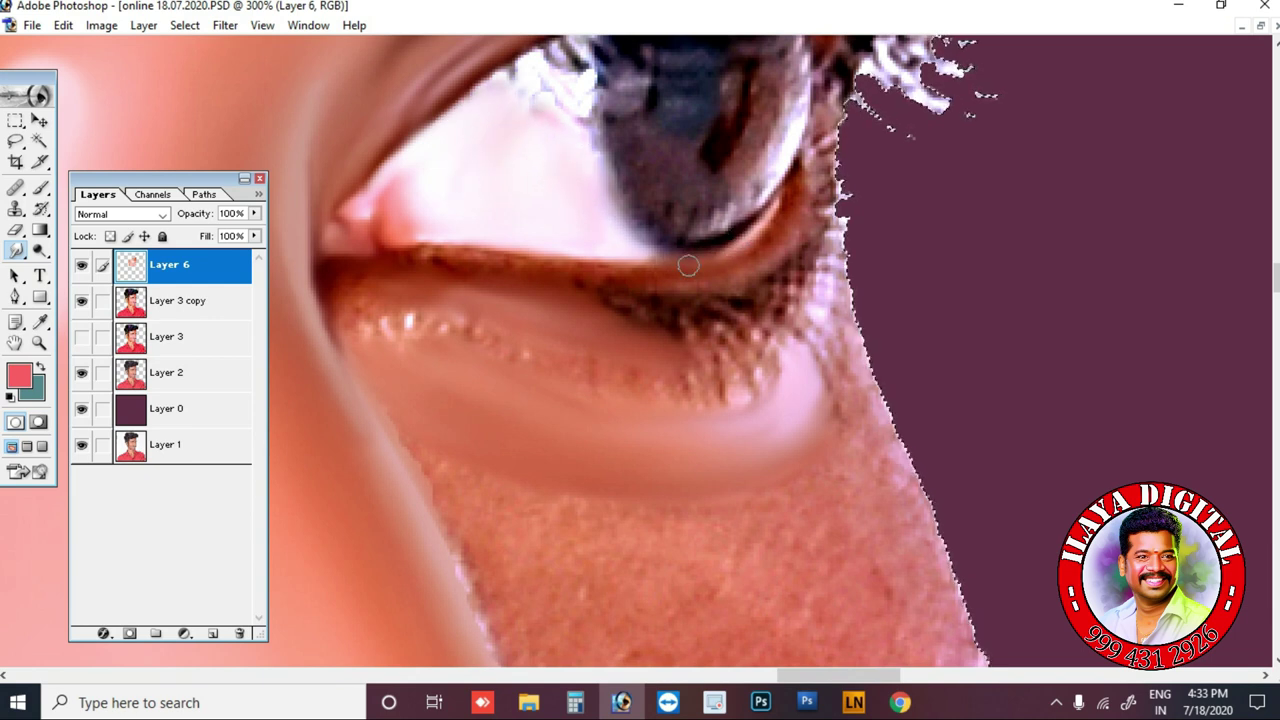
- Smudge the far eye's lower lid rim and the dark lash line below it smooth
key(])
mouse_move(397, 252)
mouse_down()
mouse_move(521, 270)
mouse_move(617, 309)
mouse_move(770, 285)
mouse_up()
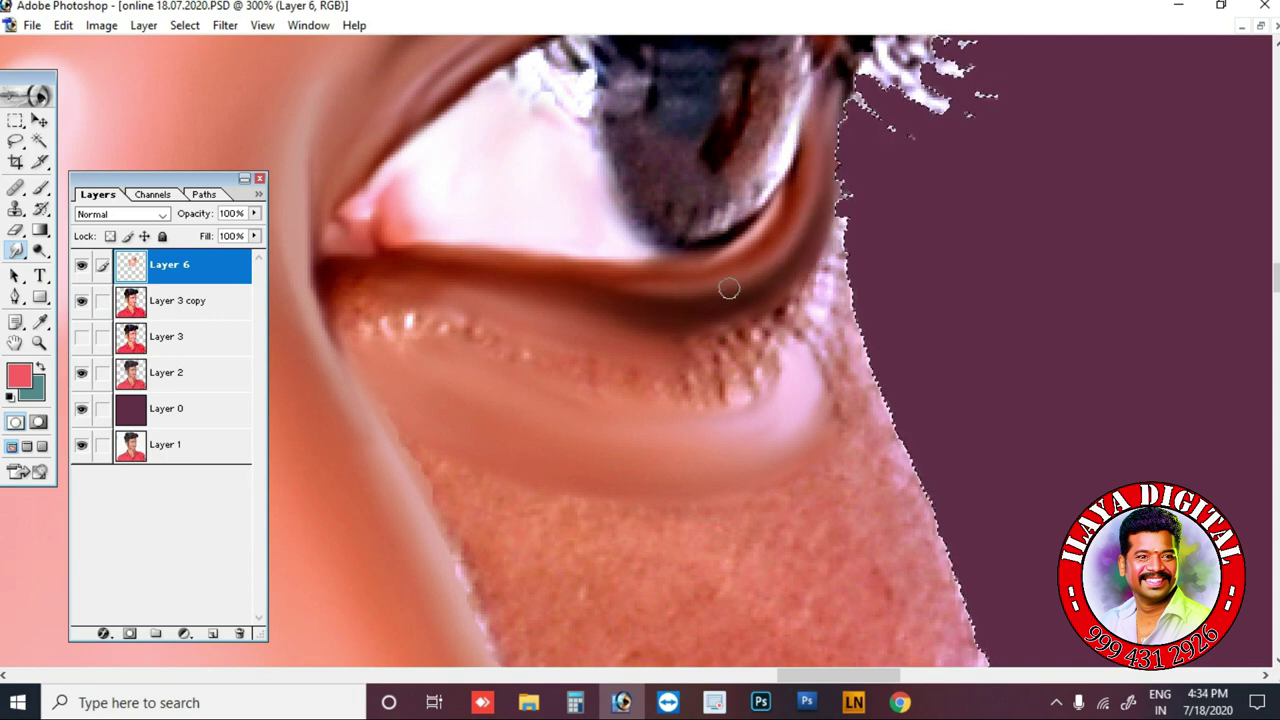
drag(346, 288, 401, 289)
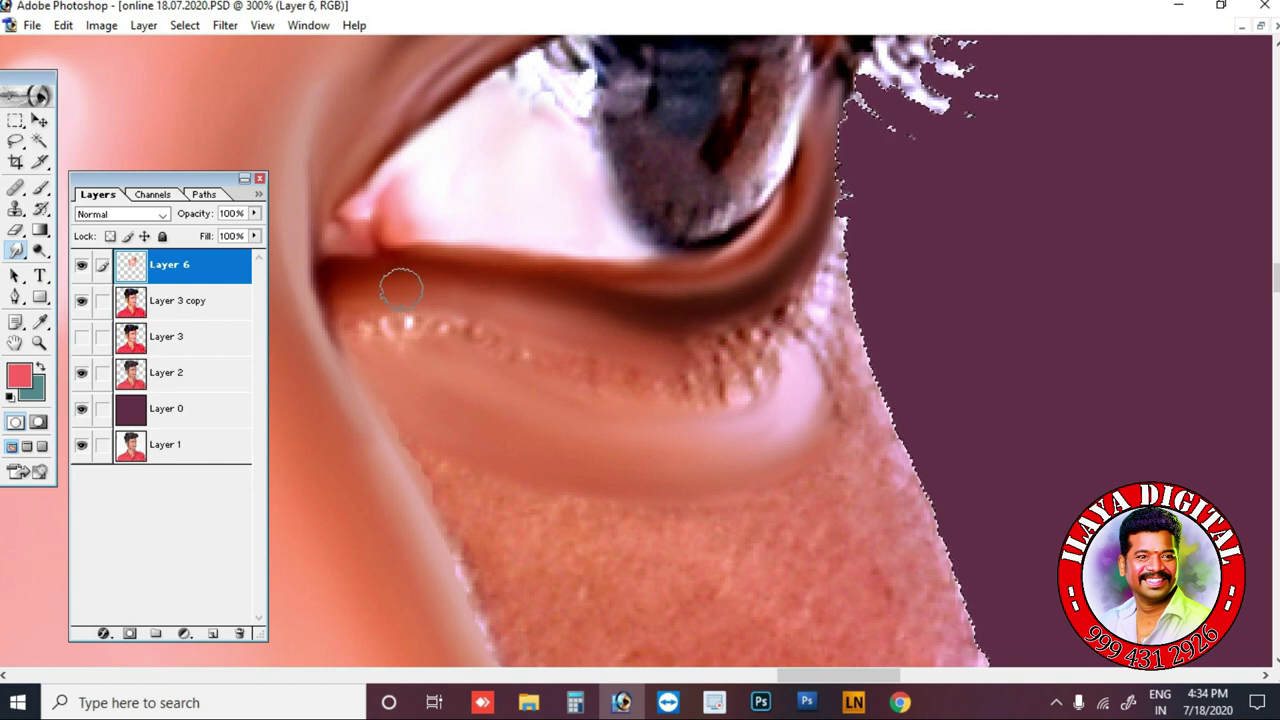
- Set the background colour to white and swap it with the foreground colour
click(38, 393)
click(729, 335)
click(1133, 321)
drag(502, 305, 649, 303)
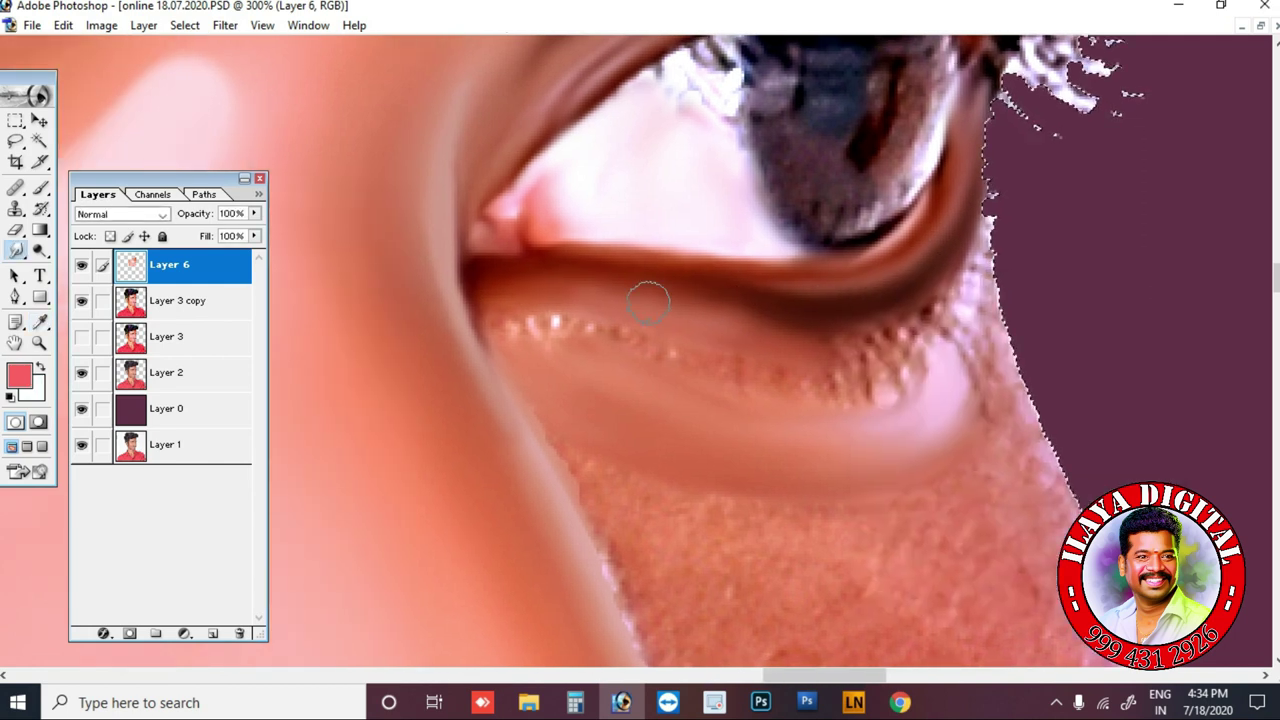
key(x)
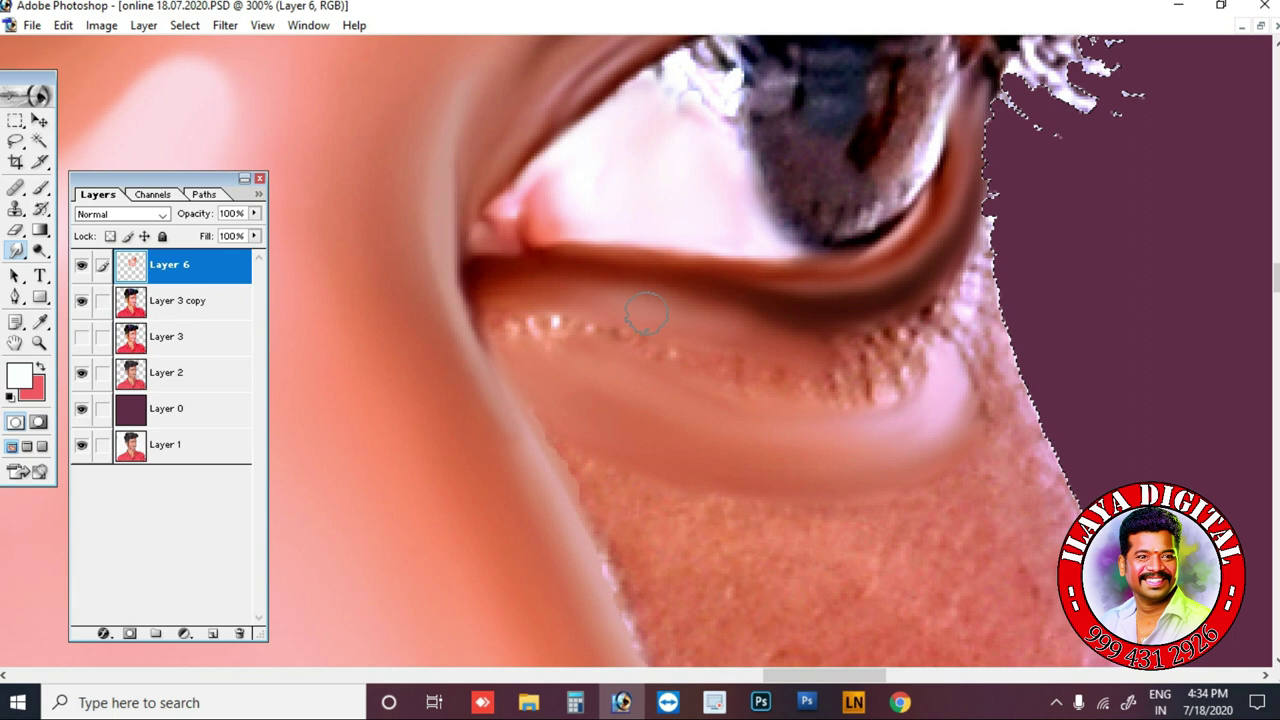
- Smudge the far eye's lower lashes into the surrounding under-eye skin
mouse_move(615, 299)
mouse_down()
mouse_move(640, 300)
mouse_move(606, 294)
mouse_move(714, 310)
mouse_up()
mouse_move(769, 366)
mouse_down()
mouse_move(562, 328)
mouse_move(686, 358)
mouse_move(805, 340)
mouse_up()
drag(592, 294, 922, 342)
mouse_move(982, 236)
mouse_down()
mouse_move(960, 311)
mouse_move(969, 384)
mouse_move(914, 374)
mouse_move(929, 286)
mouse_move(855, 395)
mouse_up()
drag(1014, 404, 1023, 337)
- Smudge the far cheek's rough skin smooth below the eye with an enlarged brush
scroll(1049, 323, down, 3)
key(bracketright)
key(bracketright)
key(bracketright)
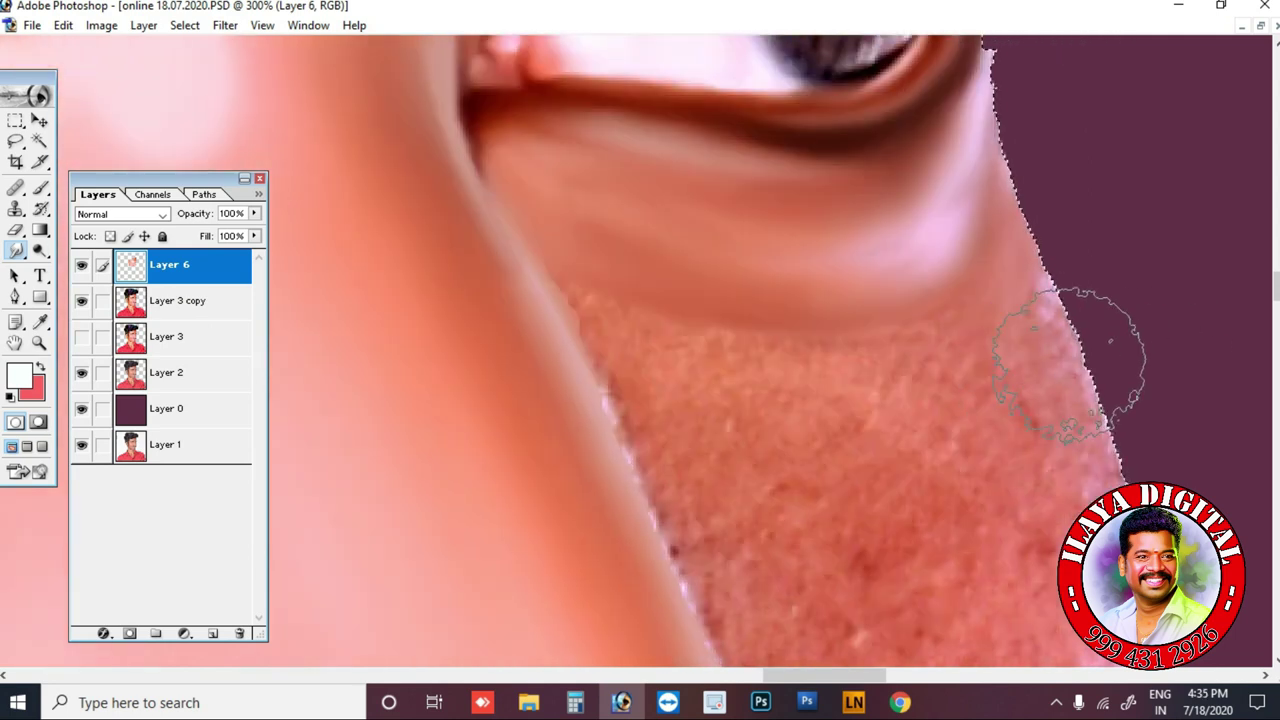
scroll(1150, 420, down, 2)
drag(777, 343, 705, 435)
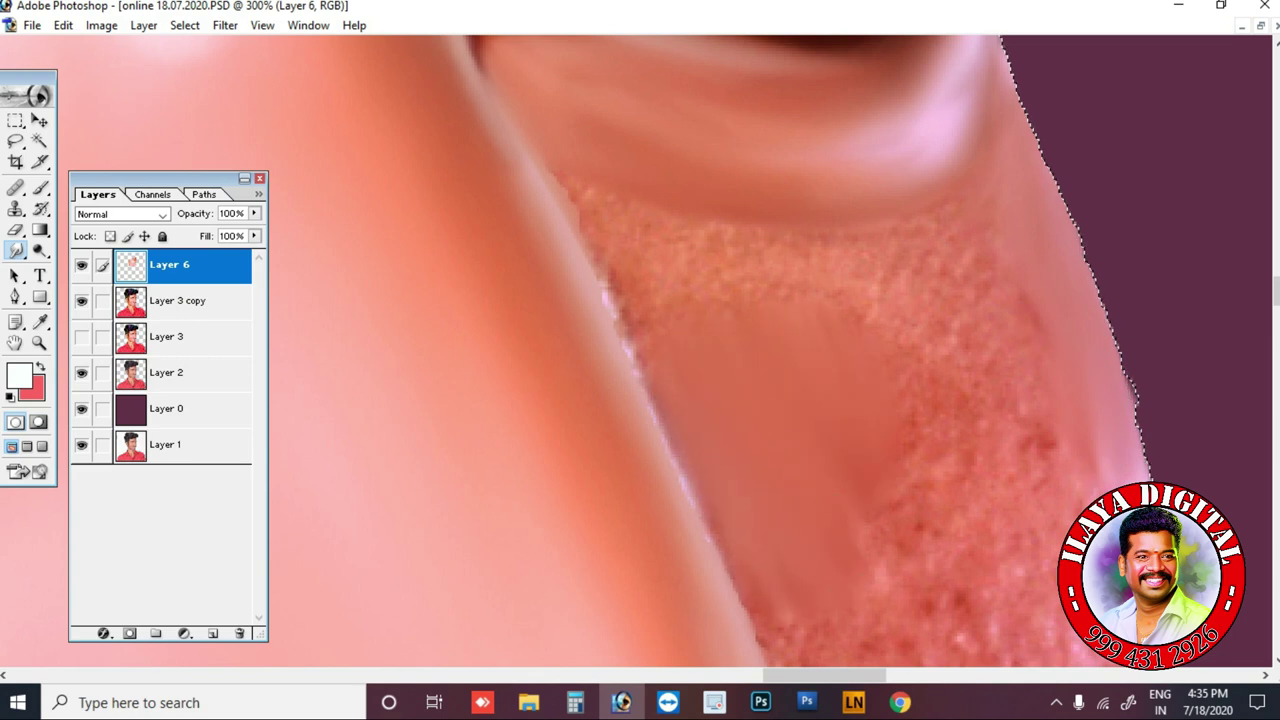
drag(1010, 450, 922, 540)
- Smudge the remaining rough skin just below the far eye bag and along the nose edge
scroll(770, 350, up, 2)
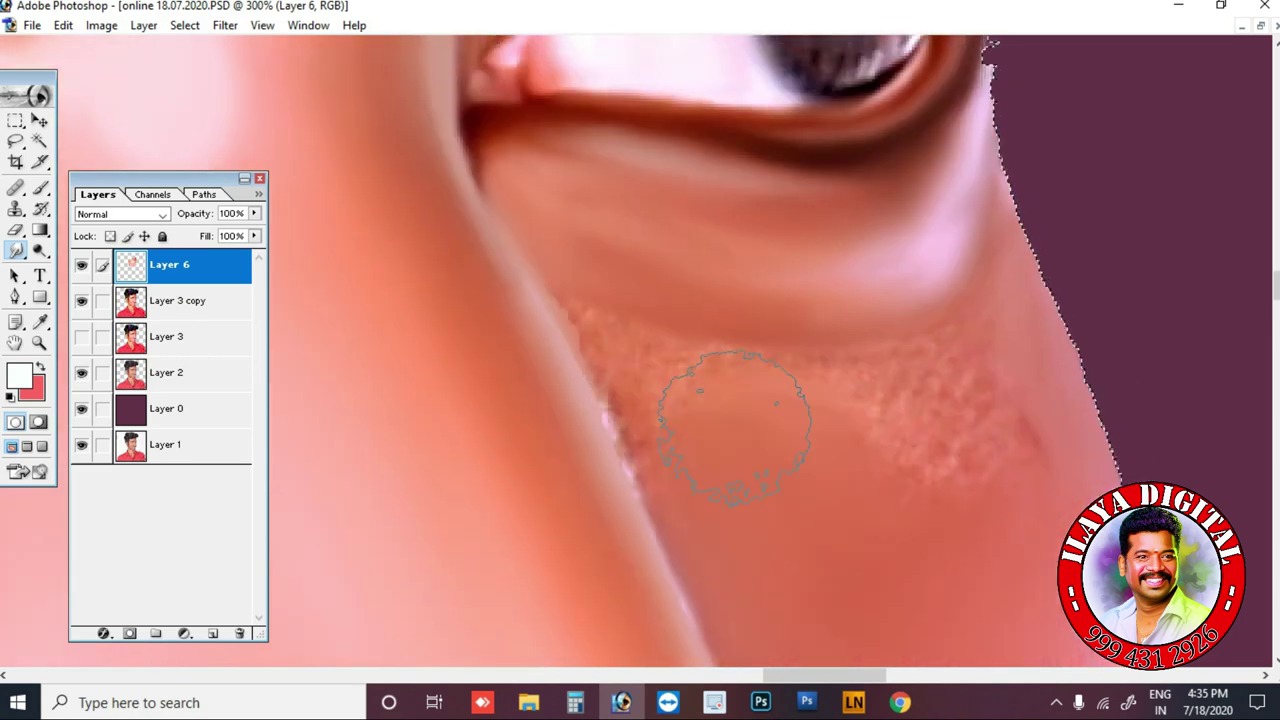
mouse_move(904, 412)
mouse_down()
mouse_move(983, 459)
mouse_move(1049, 430)
mouse_up()
key(bracketright)
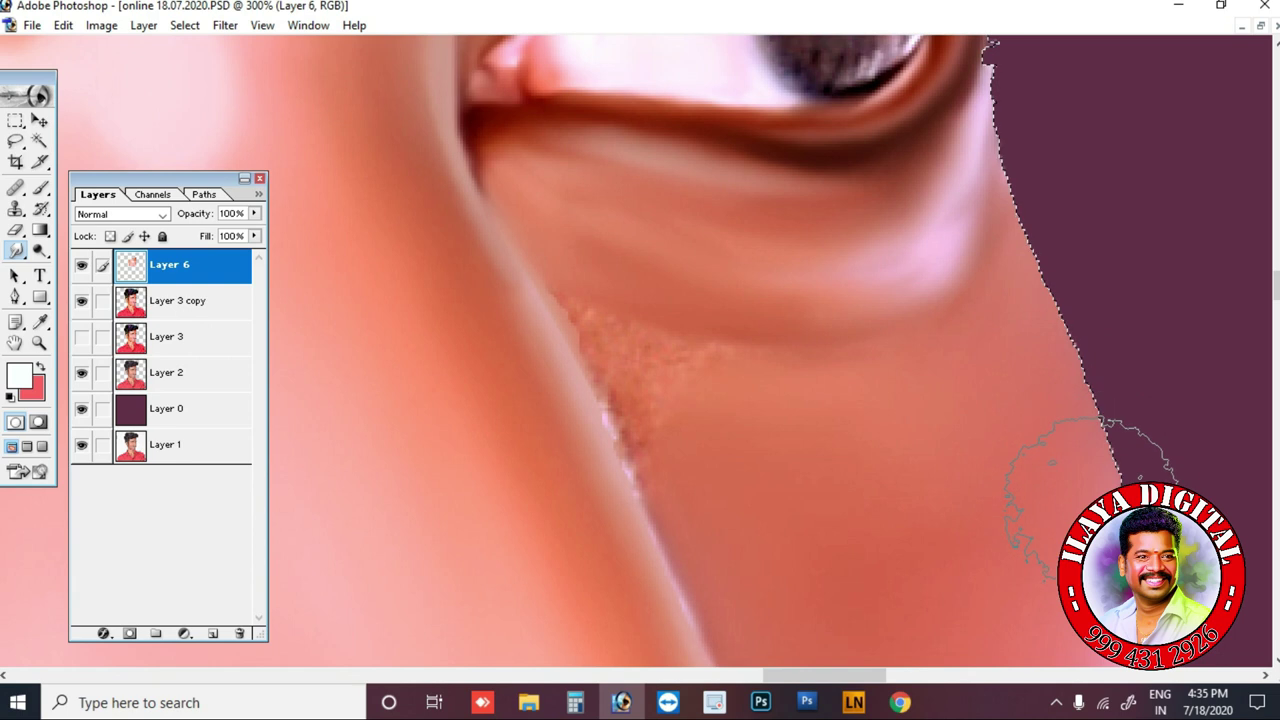
mouse_move(661, 501)
mouse_down()
mouse_move(586, 386)
mouse_move(537, 273)
mouse_up()
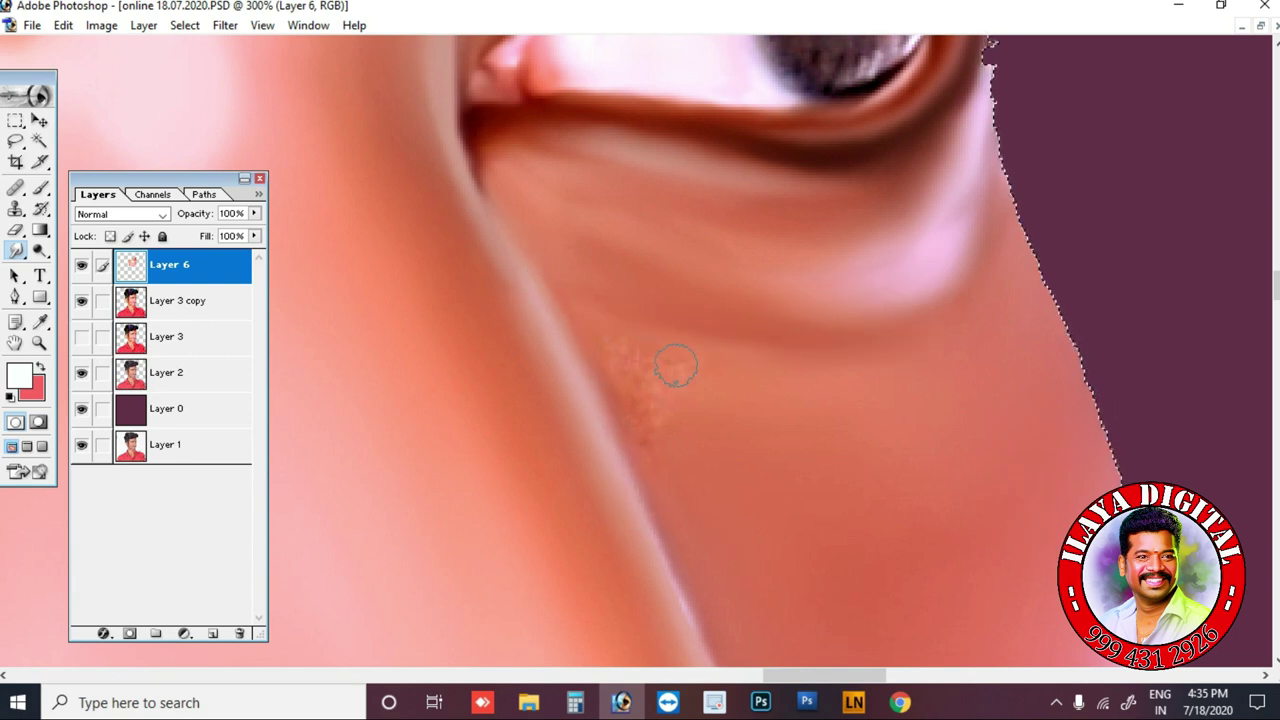
- Move the Layers palette clear of the face
key(ctrl+minus)
key(ctrl+minus)
key(ctrl+minus)
key(ctrl+minus)
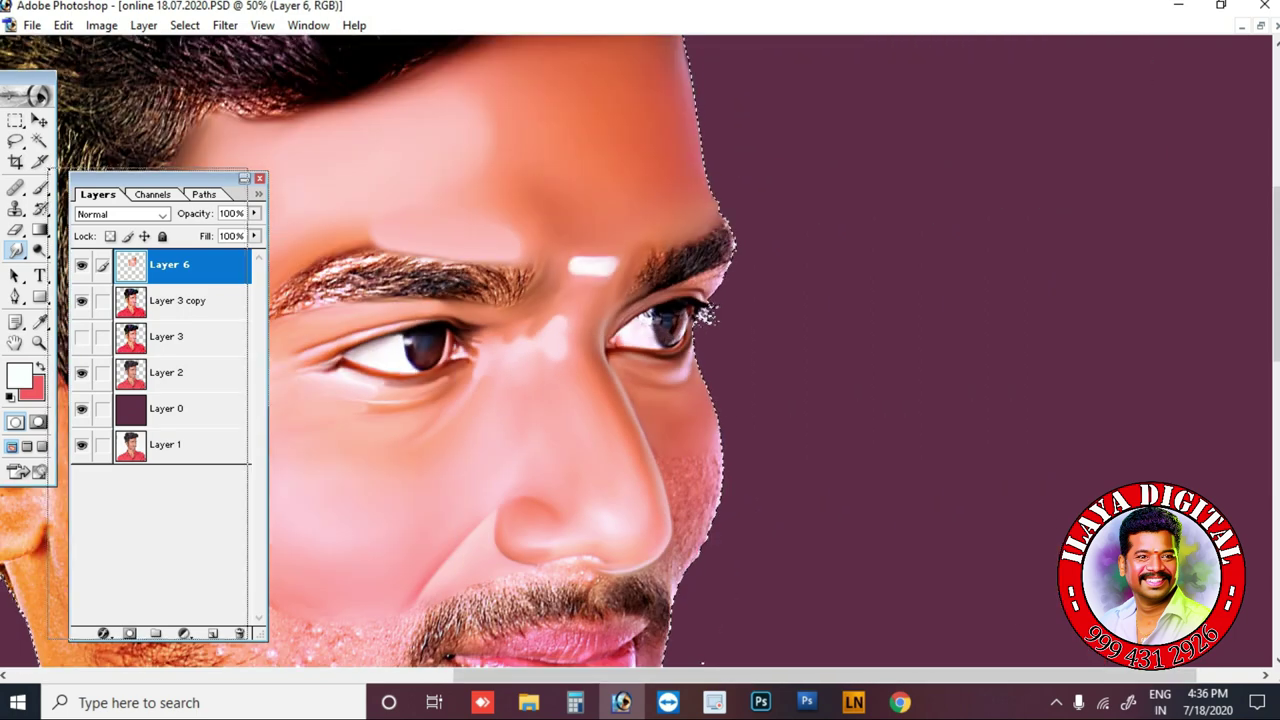
drag(130, 176, 1111, 150)
- Toggle the visibility of Layer 3 copy and Layer 6 to compare the retouched face with the original
key(ctrl+minus)
key(ctrl+minus)
key(ctrl+plus)
key(ctrl+plus)
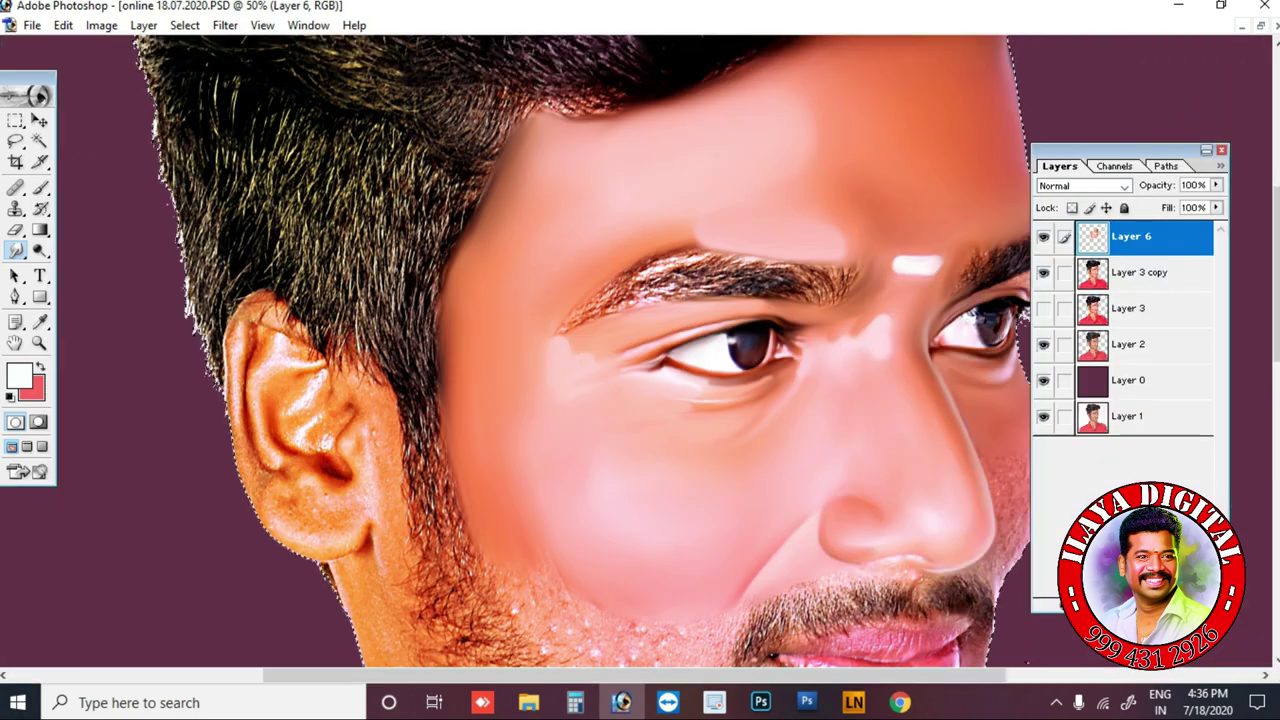
drag(966, 440, 811, 356)
click(1044, 272)
click(1044, 236)
click(1044, 236)
click(1044, 272)
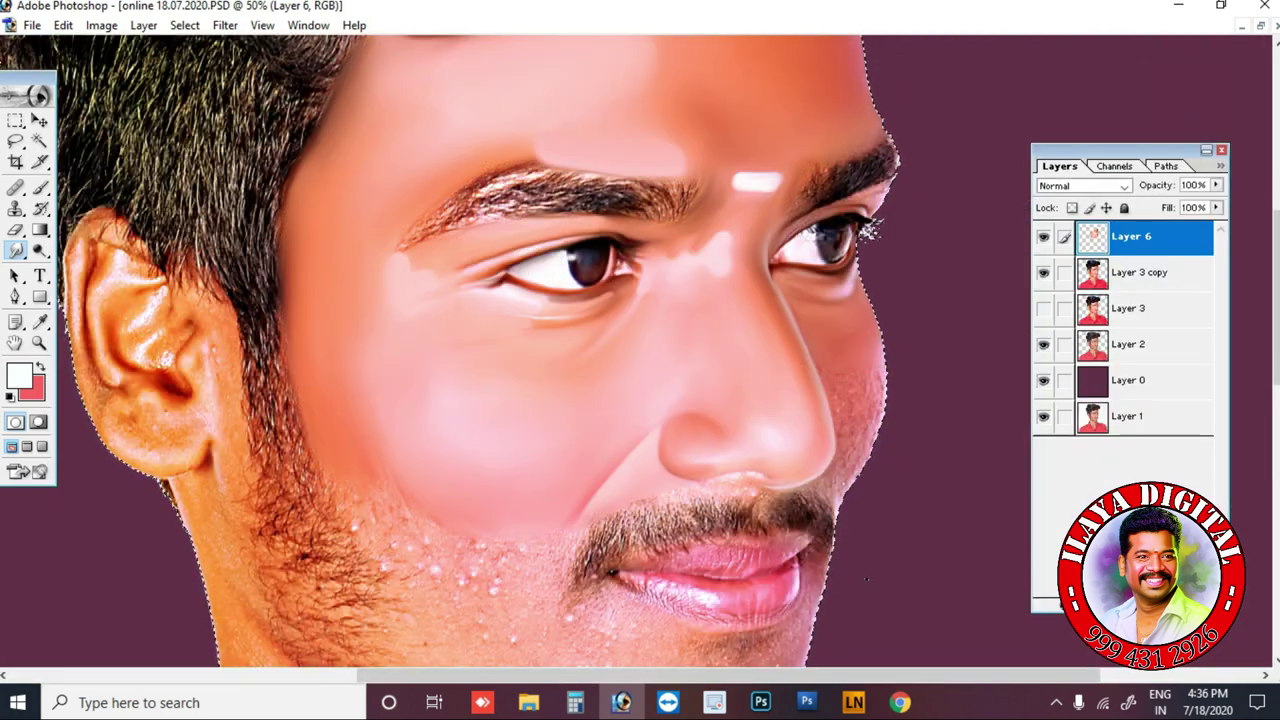
- Smudge the far eye's upper lash line into a smooth dark band and clear the lashes from its white
key(ctrl+plus)
key(ctrl+plus)
key(ctrl+plus)
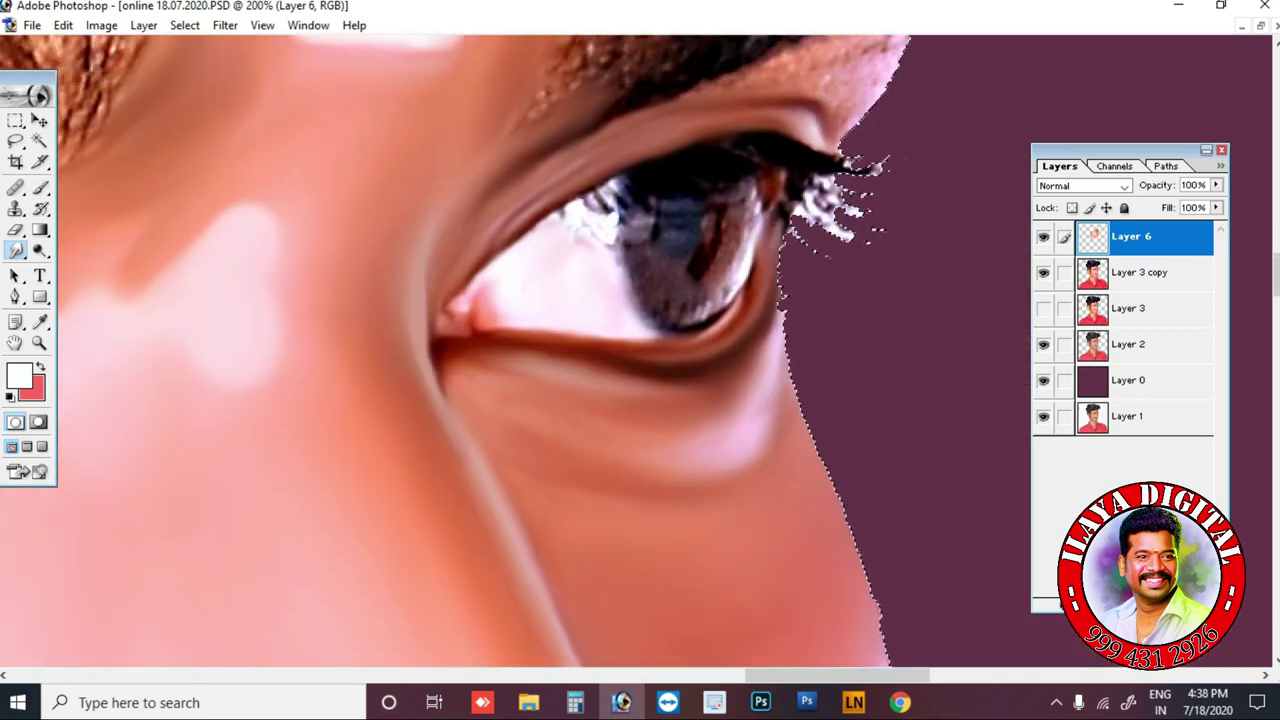
key(ctrl+plus)
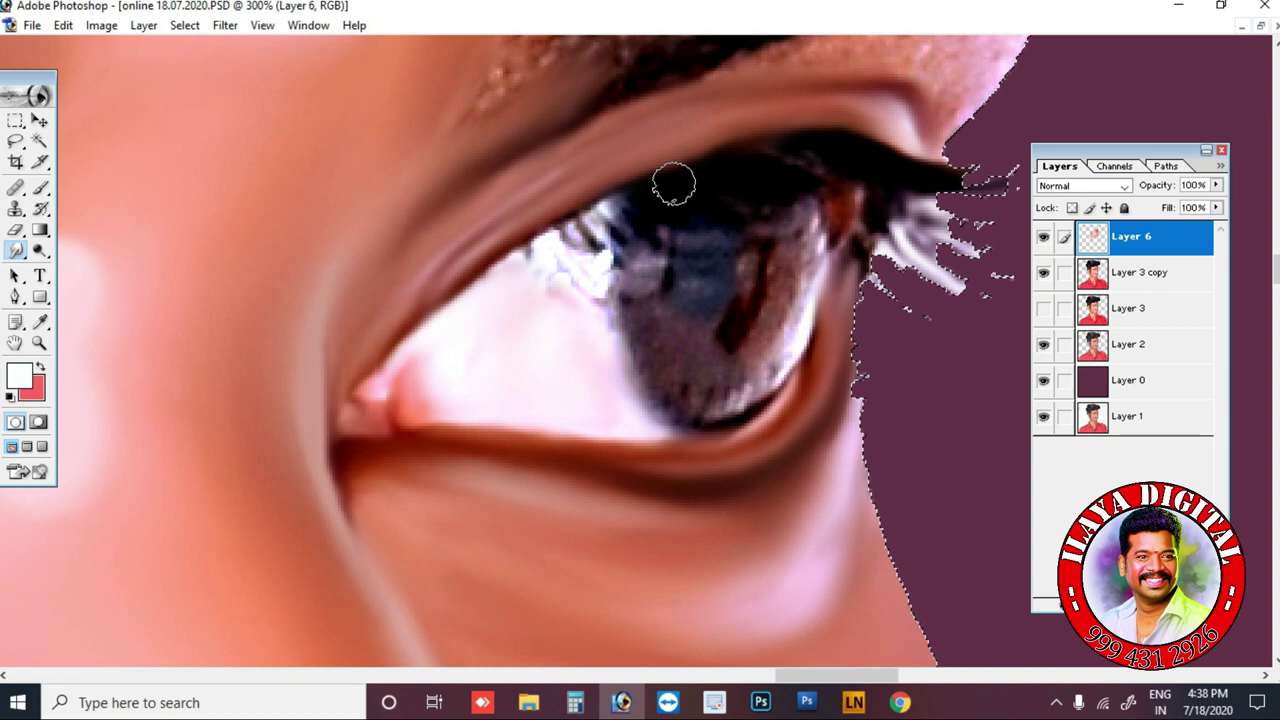
drag(585, 284, 594, 308)
key(bracketleft)
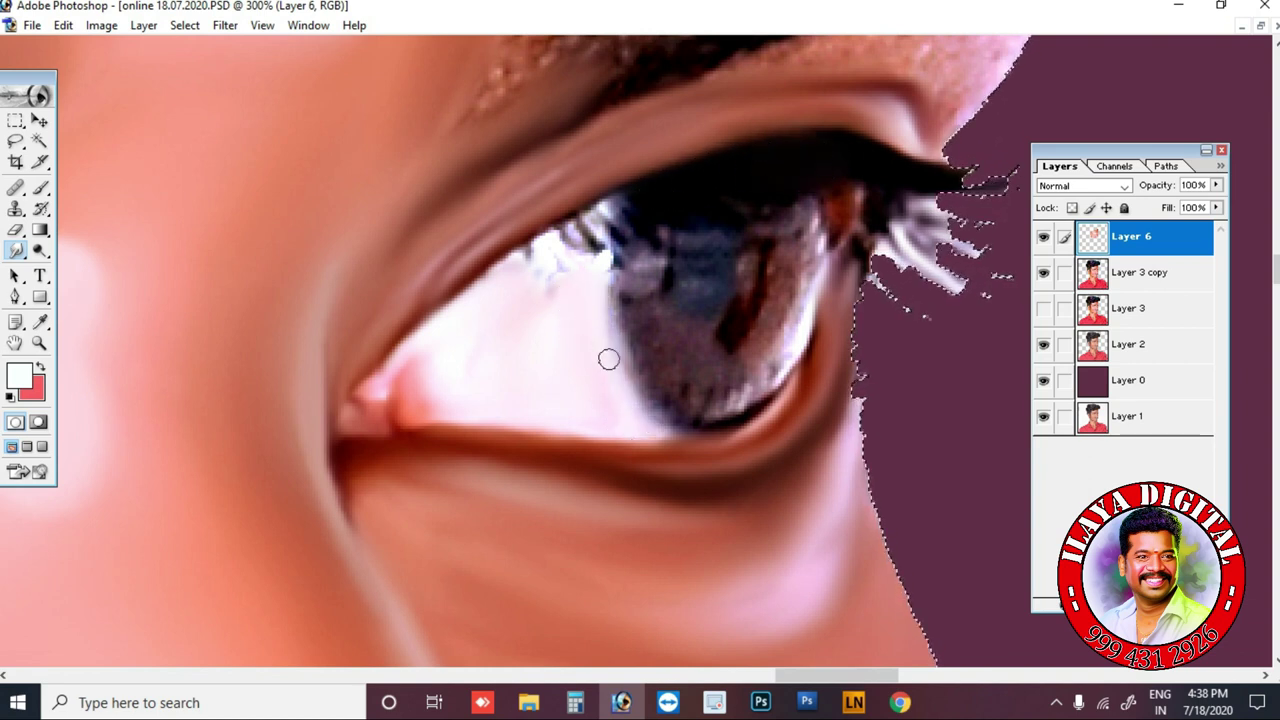
key(bracketright)
key(bracketright)
key(bracketleft)
drag(522, 288, 556, 254)
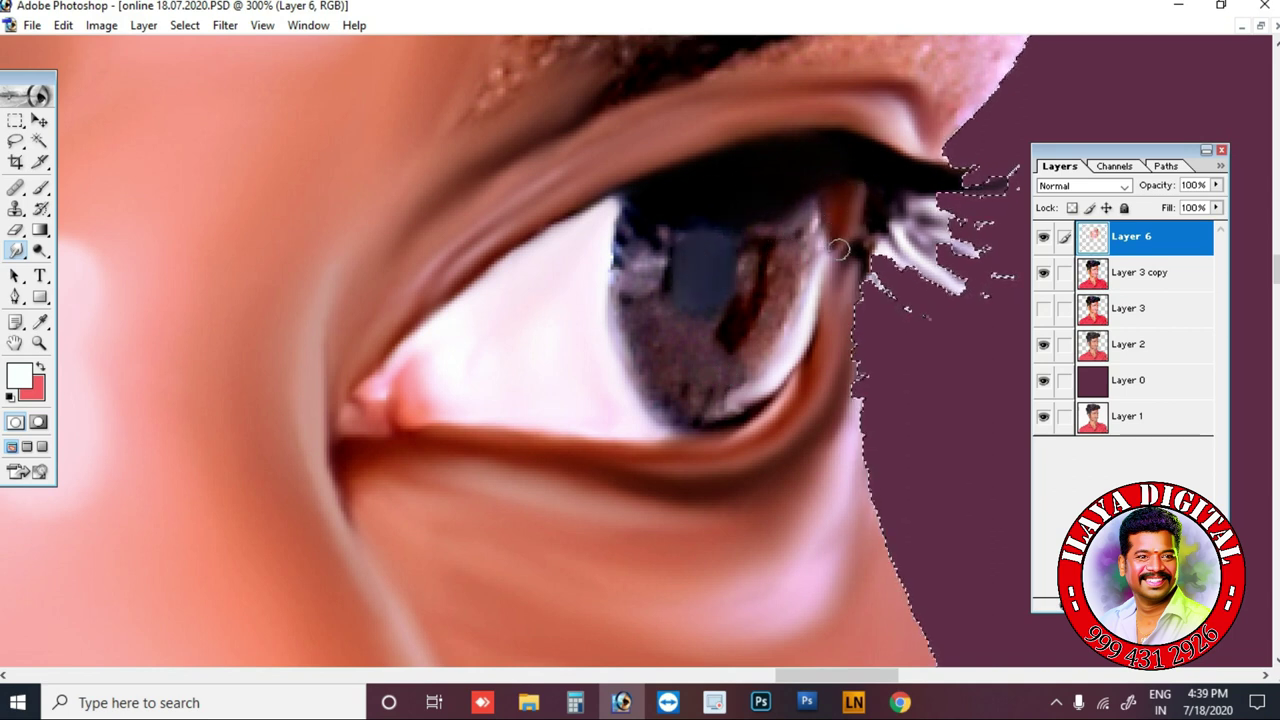
- Smudge the far eye's iris and pupil into smooth dark tones and blend the folds and highlights beneath that eye
drag(801, 222, 756, 262)
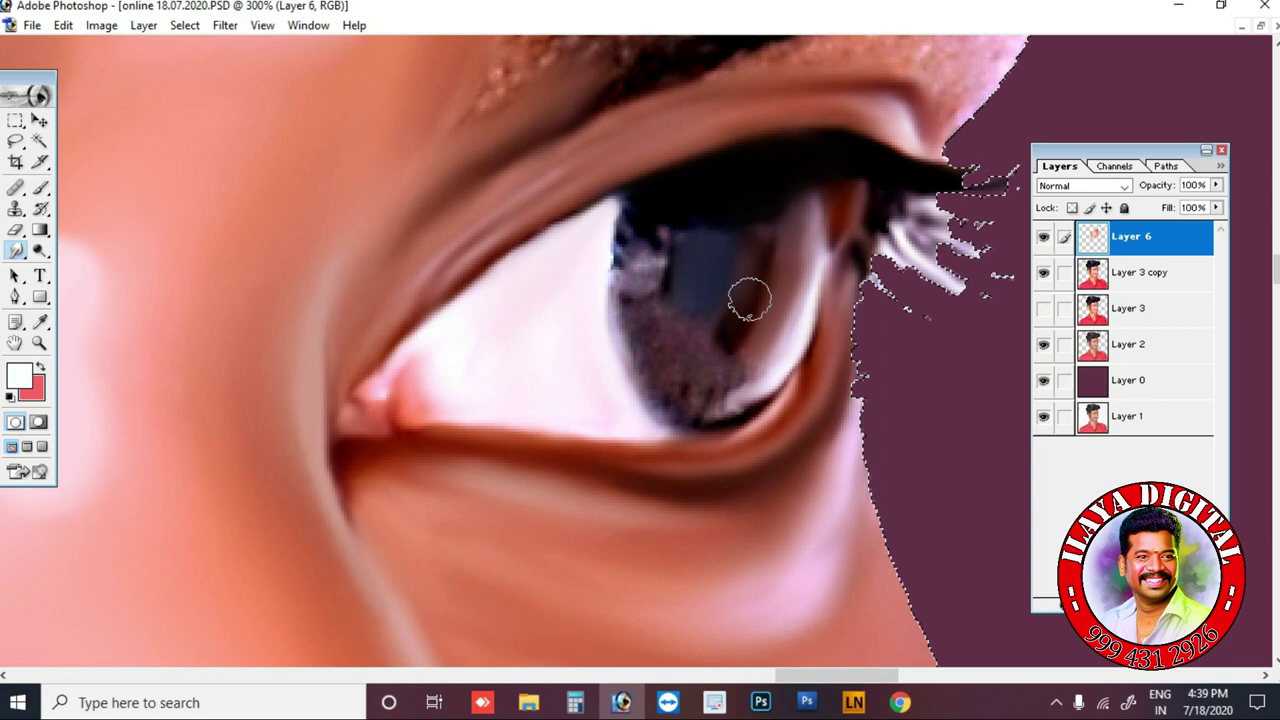
mouse_move(667, 220)
mouse_down()
mouse_move(638, 210)
mouse_move(647, 260)
mouse_move(636, 287)
mouse_move(655, 343)
mouse_move(725, 393)
mouse_move(655, 392)
mouse_move(730, 373)
mouse_up()
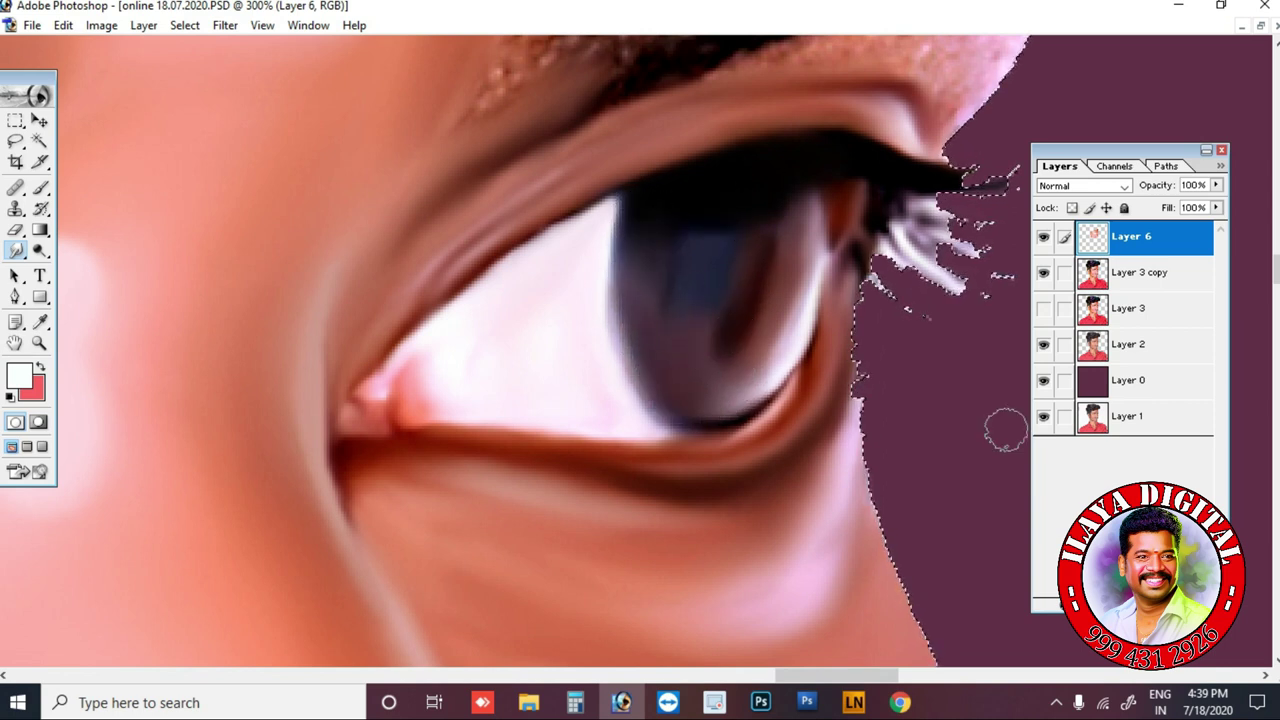
scroll(470, 280, down, 1)
scroll(560, 412, down, 1)
drag(560, 412, 448, 392)
drag(392, 425, 718, 440)
mouse_move(726, 531)
mouse_down()
mouse_move(722, 546)
mouse_move(800, 500)
mouse_up()
scroll(700, 395, down, 5)
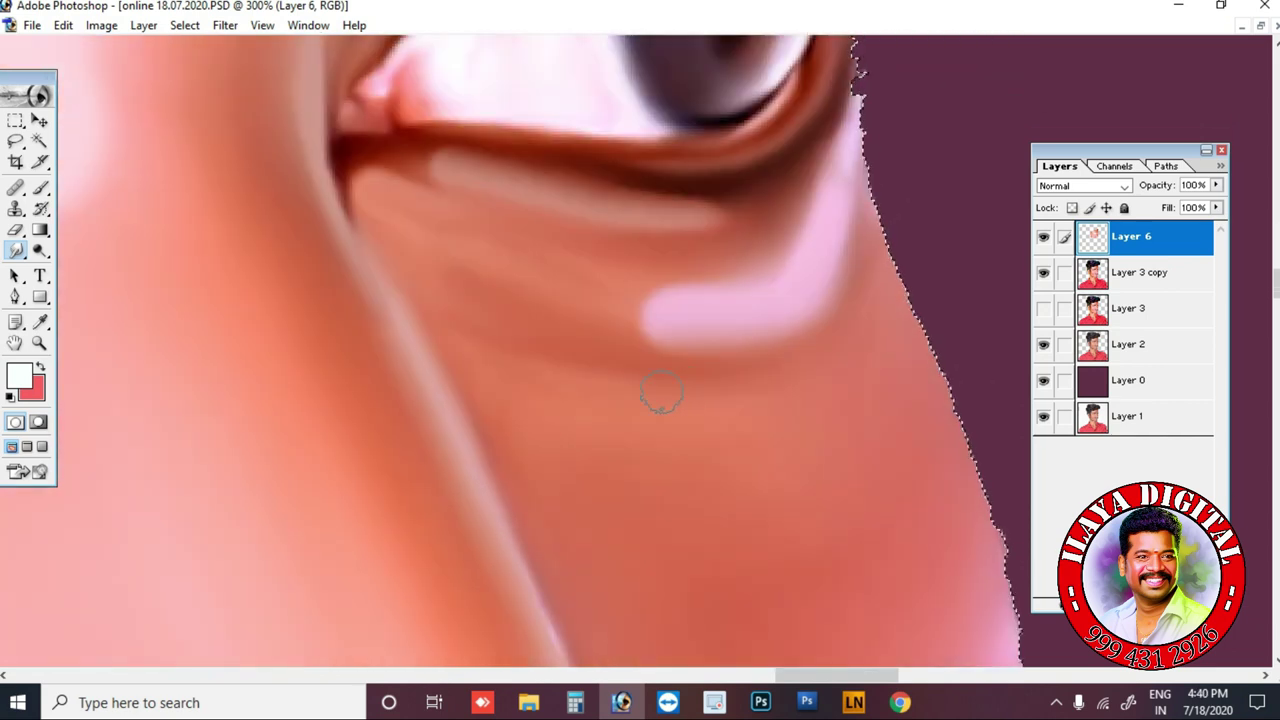
- Smudge the skin between the far eyebrow and upper eyelid smooth and brighten the lid's outer highlight
scroll(723, 451, up, 5)
scroll(800, 290, up, 6)
mouse_move(777, 265)
mouse_down()
mouse_move(874, 220)
mouse_move(808, 337)
mouse_up()
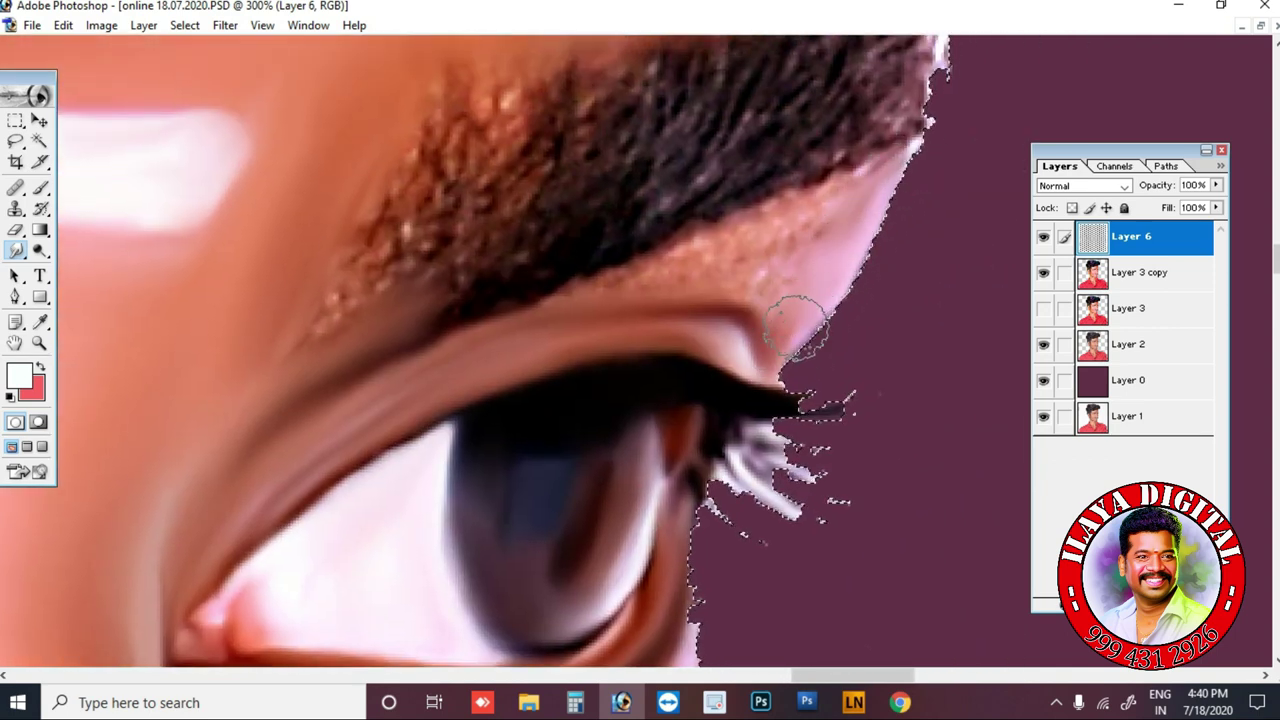
key(bracketleft)
mouse_move(601, 280)
mouse_down()
mouse_move(337, 374)
mouse_move(815, 182)
mouse_move(893, 190)
mouse_up()
key(bracketright)
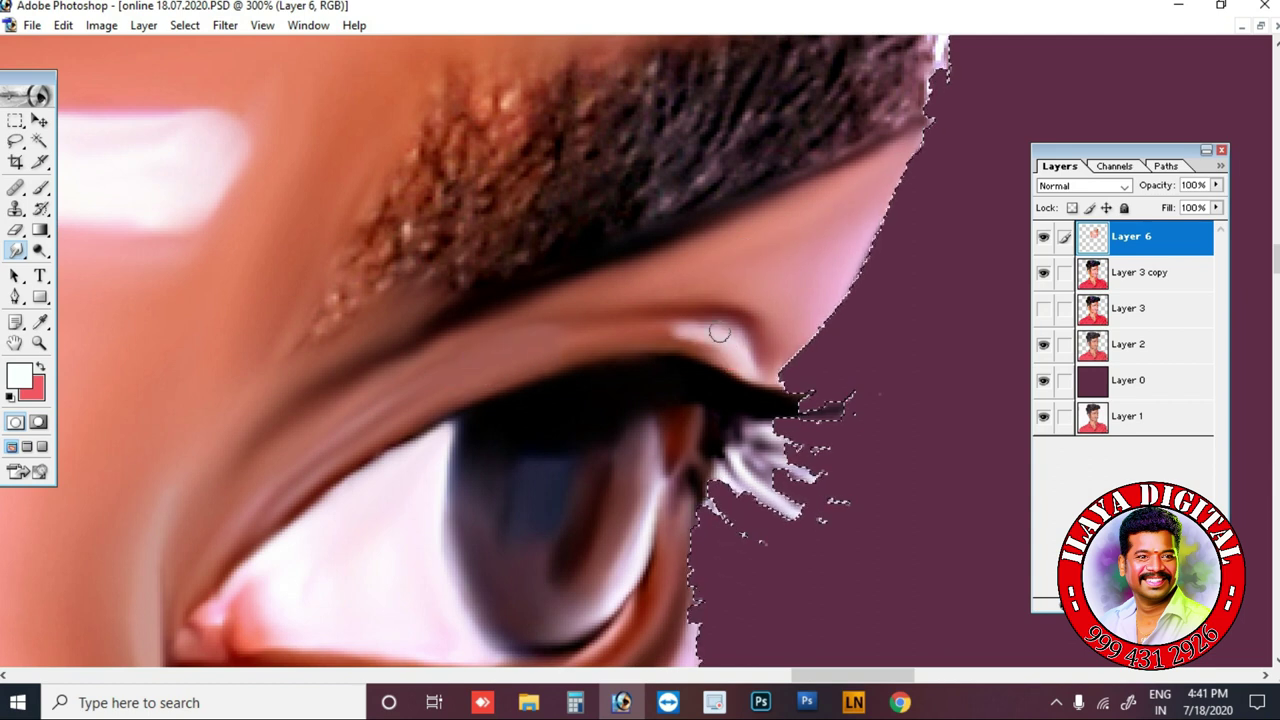
scroll(551, 337, down, 2)
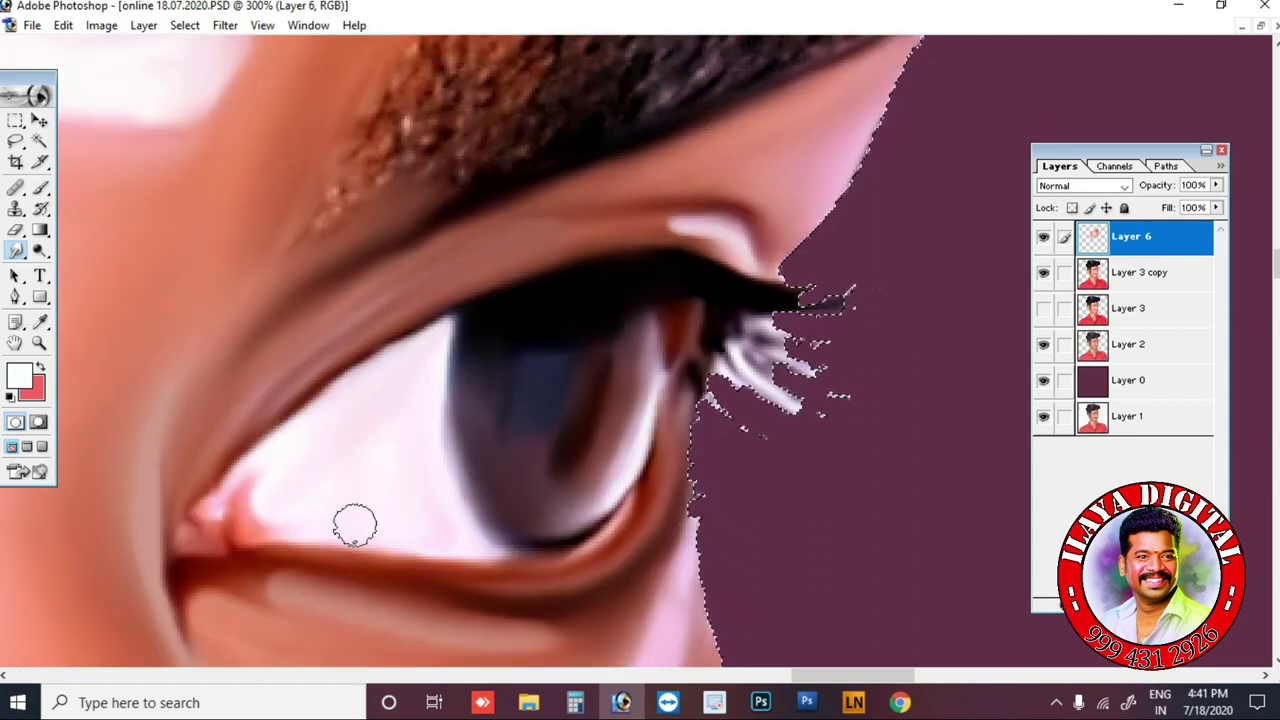
- Smudge the far eyebrow's coarse hairs into soft dark strokes following the direction of growth
scroll(608, 428, up, 2)
key(ctrl+minus)
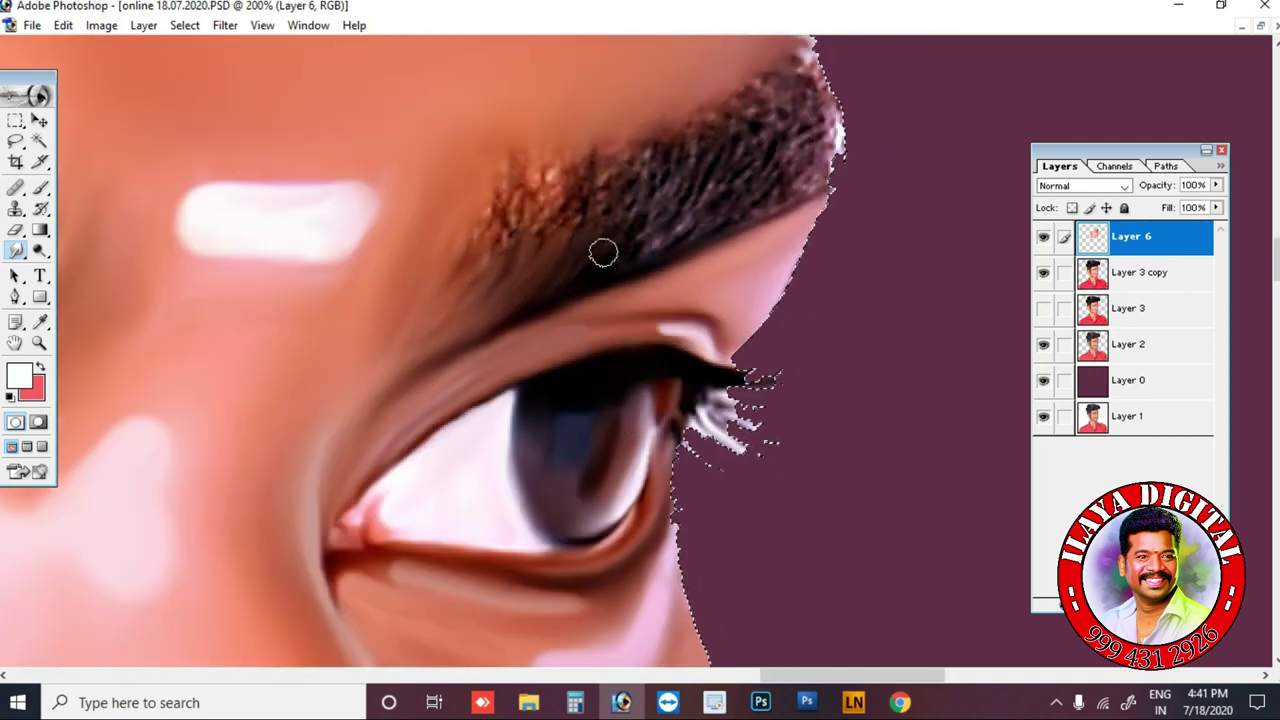
scroll(603, 252, up, 2)
mouse_move(649, 281)
mouse_down()
mouse_move(485, 290)
mouse_move(635, 218)
mouse_move(676, 177)
mouse_move(830, 180)
mouse_move(740, 150)
mouse_move(829, 100)
mouse_move(857, 135)
mouse_move(757, 129)
mouse_move(737, 274)
mouse_move(751, 134)
mouse_up()
drag(519, 366, 846, 149)
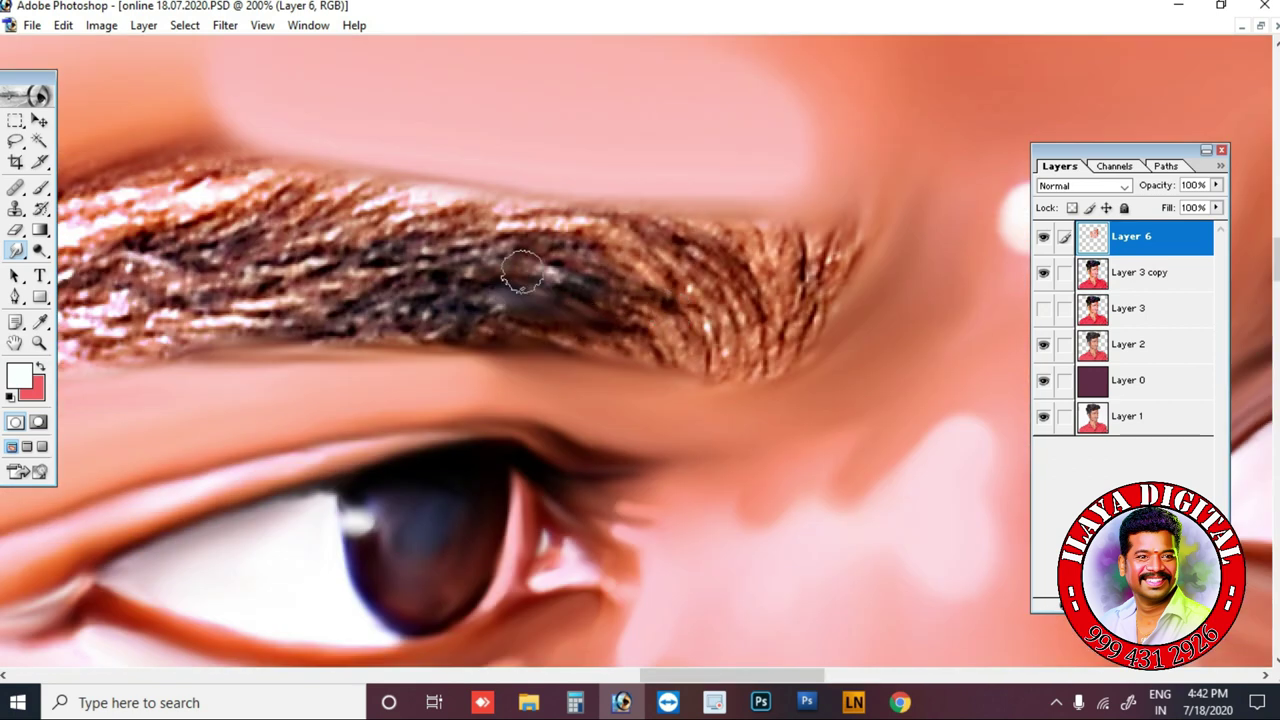
- Smudge the near eyebrow from its inner end to its tail into soft curved hair strokes and blend its edges
mouse_move(520, 280)
mouse_down()
mouse_move(636, 258)
mouse_move(750, 270)
mouse_move(800, 250)
mouse_move(810, 320)
mouse_move(727, 366)
mouse_move(600, 325)
mouse_move(781, 301)
mouse_up()
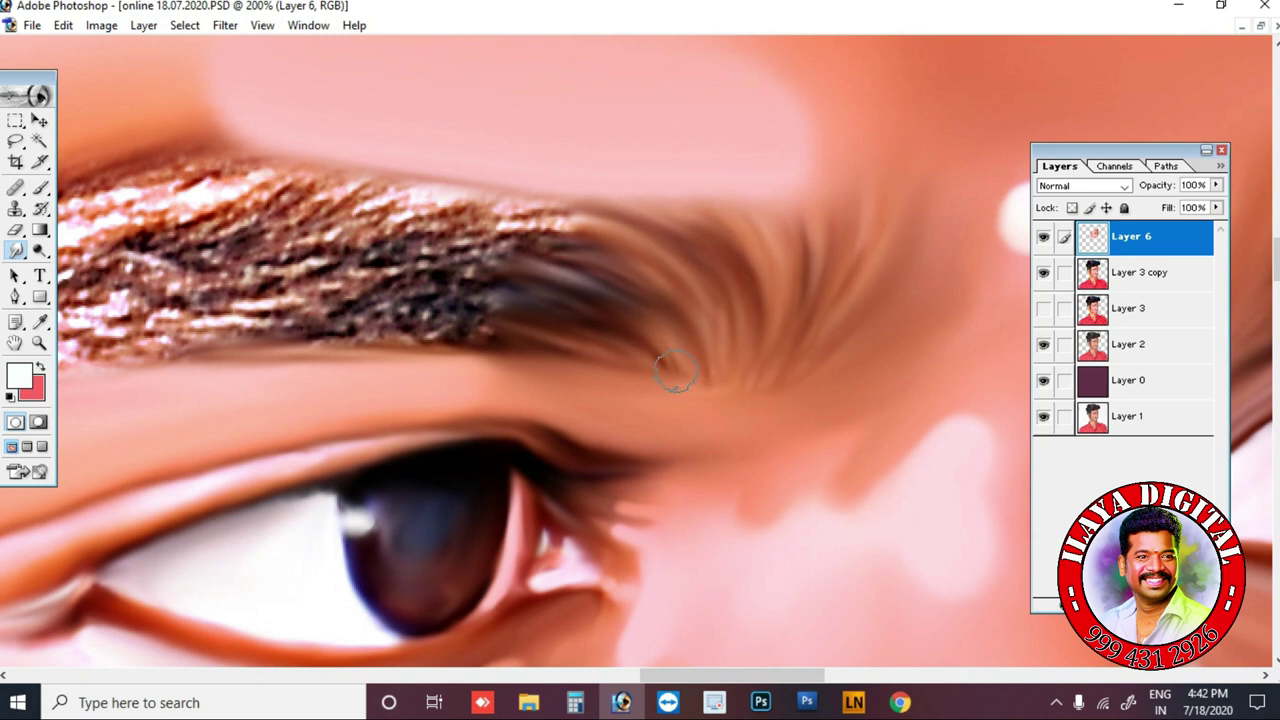
drag(586, 350, 966, 339)
drag(275, 318, 600, 165)
drag(250, 305, 631, 129)
drag(430, 200, 570, 165)
key(ctrl+minus)
scroll(505, 291, down, 1)
mouse_move(336, 383)
mouse_down()
mouse_move(358, 340)
mouse_move(622, 254)
mouse_move(530, 298)
mouse_move(685, 285)
mouse_move(746, 303)
mouse_up()
mouse_move(670, 270)
mouse_down()
mouse_move(763, 250)
mouse_move(686, 237)
mouse_move(643, 203)
mouse_up()
drag(560, 242, 465, 275)
drag(329, 380, 390, 365)
- Smudge the rough stubbled skin on the far cheek beside the nose into smooth tones
key(ctrl+minus)
key(ctrl+minus)
key(ctrl+minus)
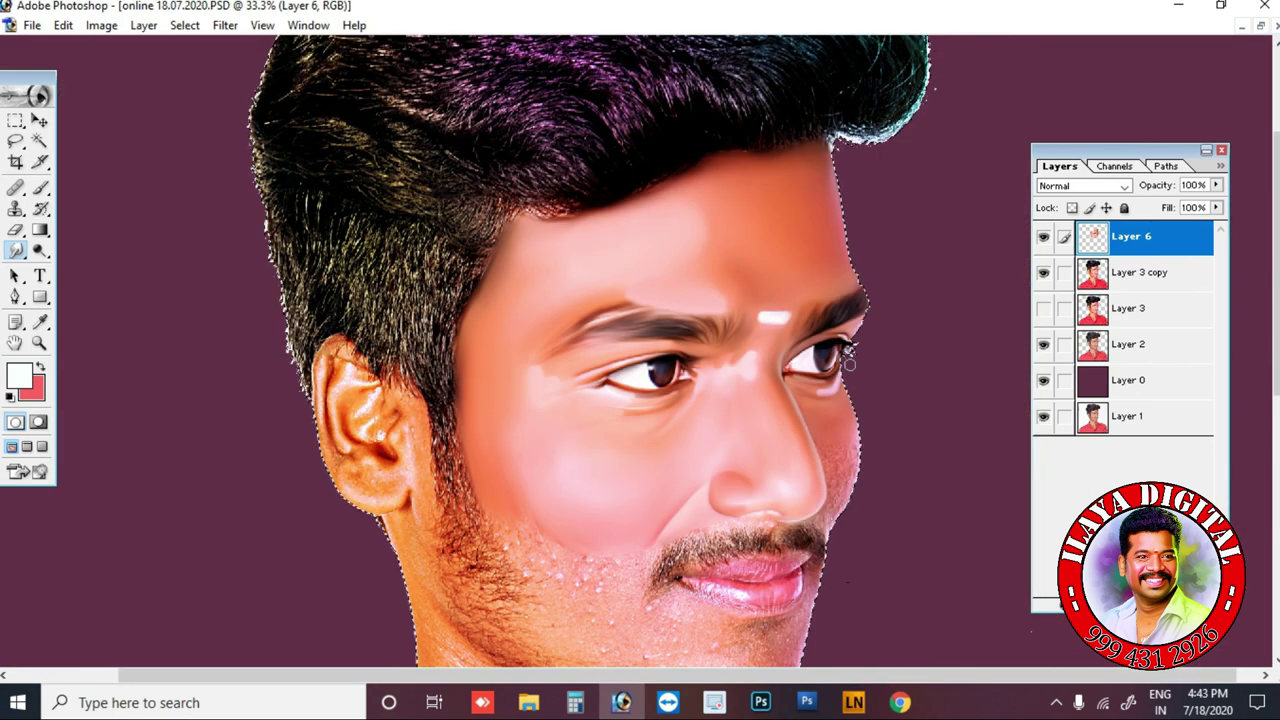
scroll(847, 355, down, 5)
key(ctrl+plus)
key(ctrl+plus)
drag(849, 150, 578, 278)
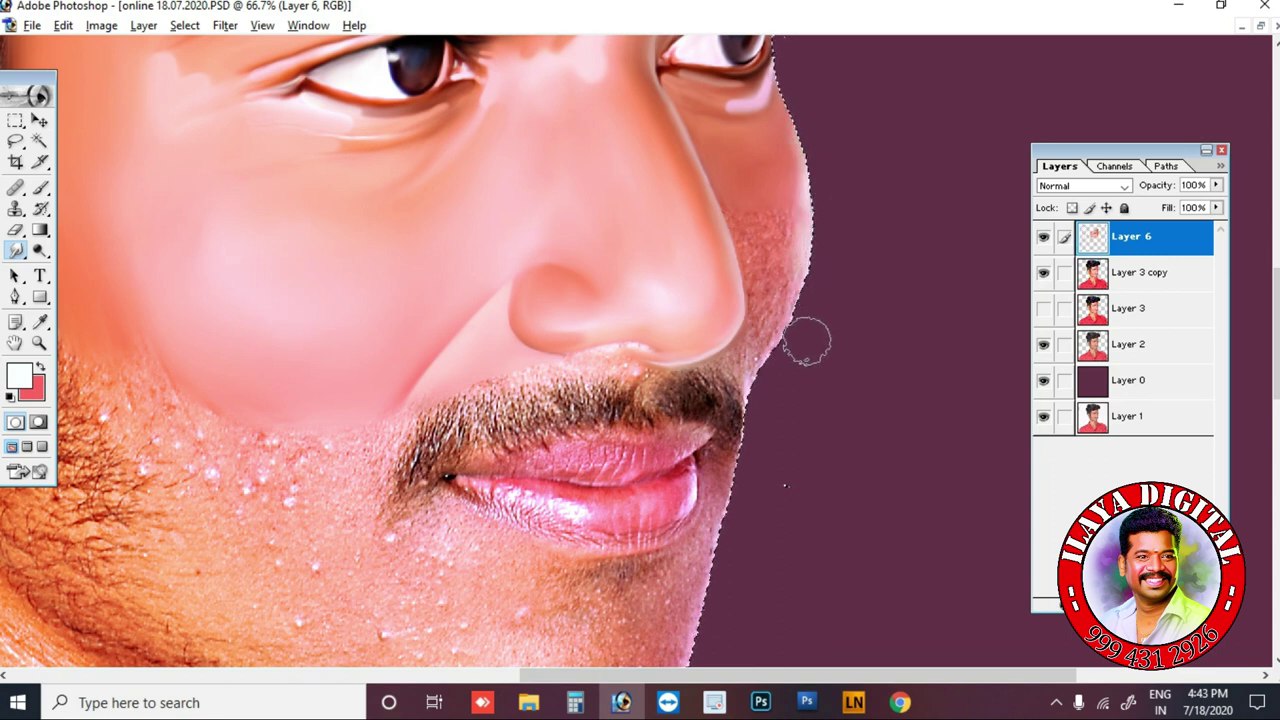
key(ctrl+plus)
scroll(835, 140, up, 2)
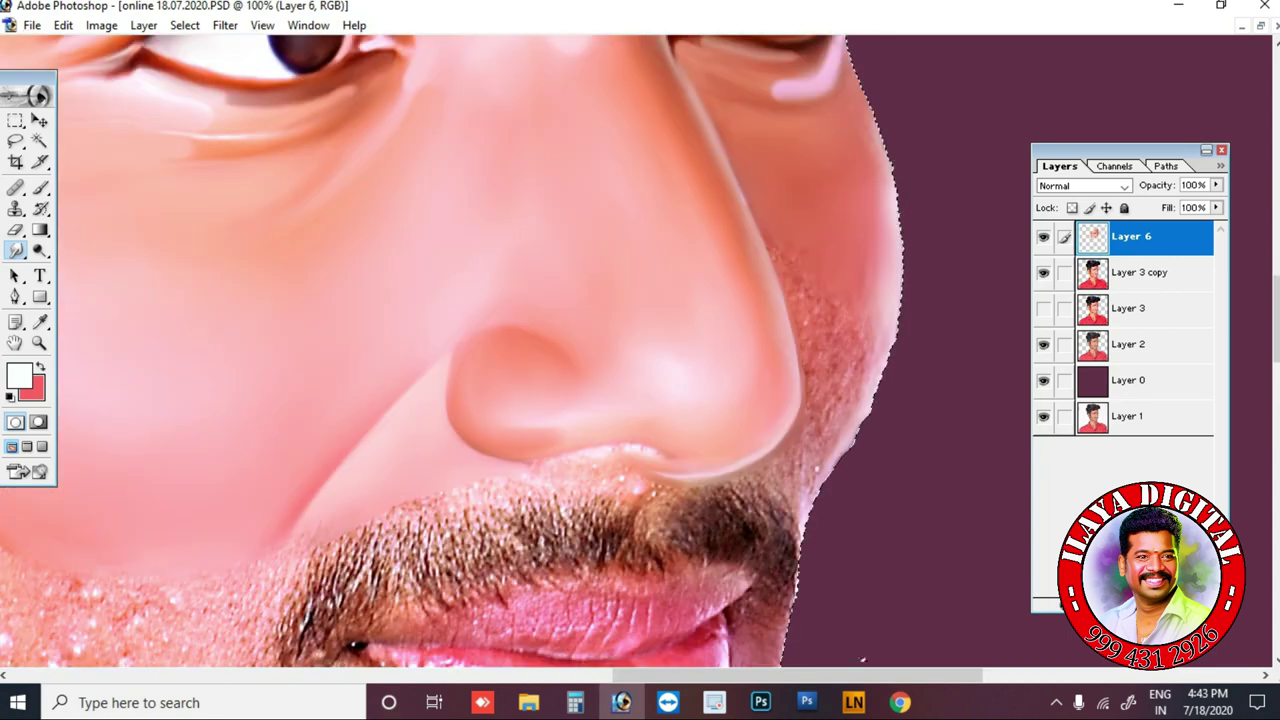
scroll(790, 275, down, 3)
scroll(714, 234, up, 3)
scroll(756, 284, down, 2)
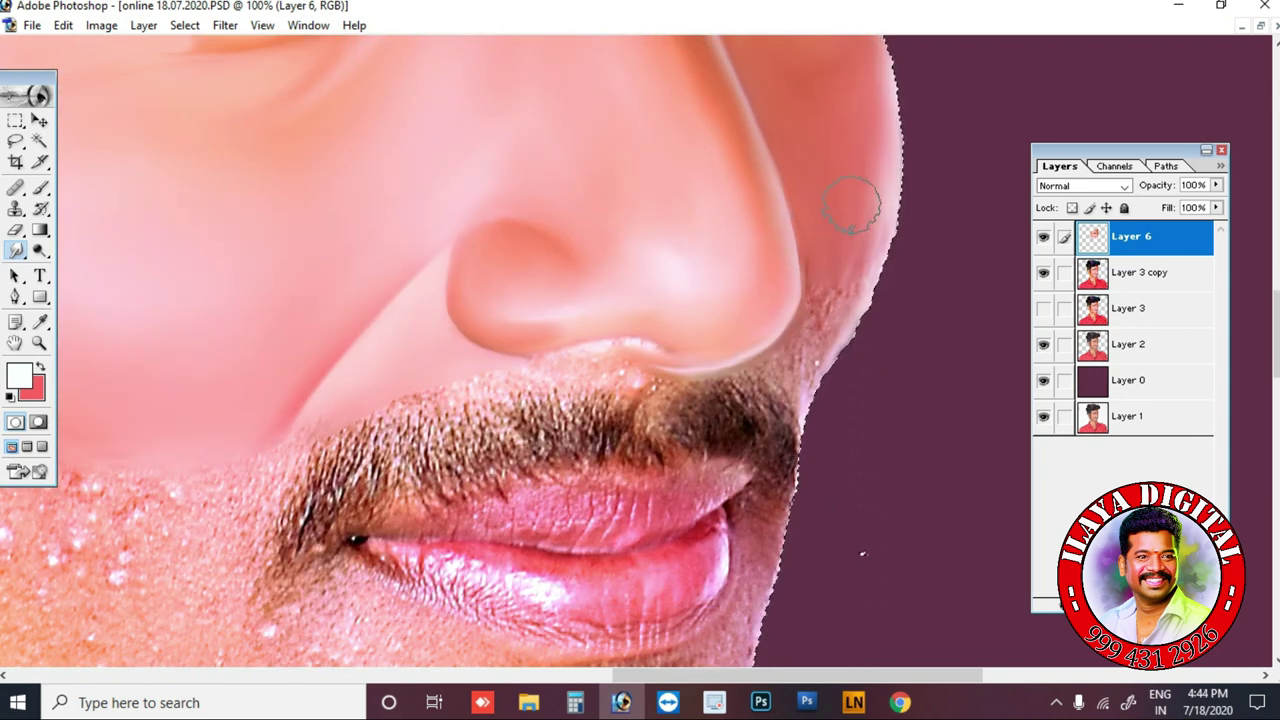
scroll(851, 200, up, 3)
scroll(891, 408, down, 3)
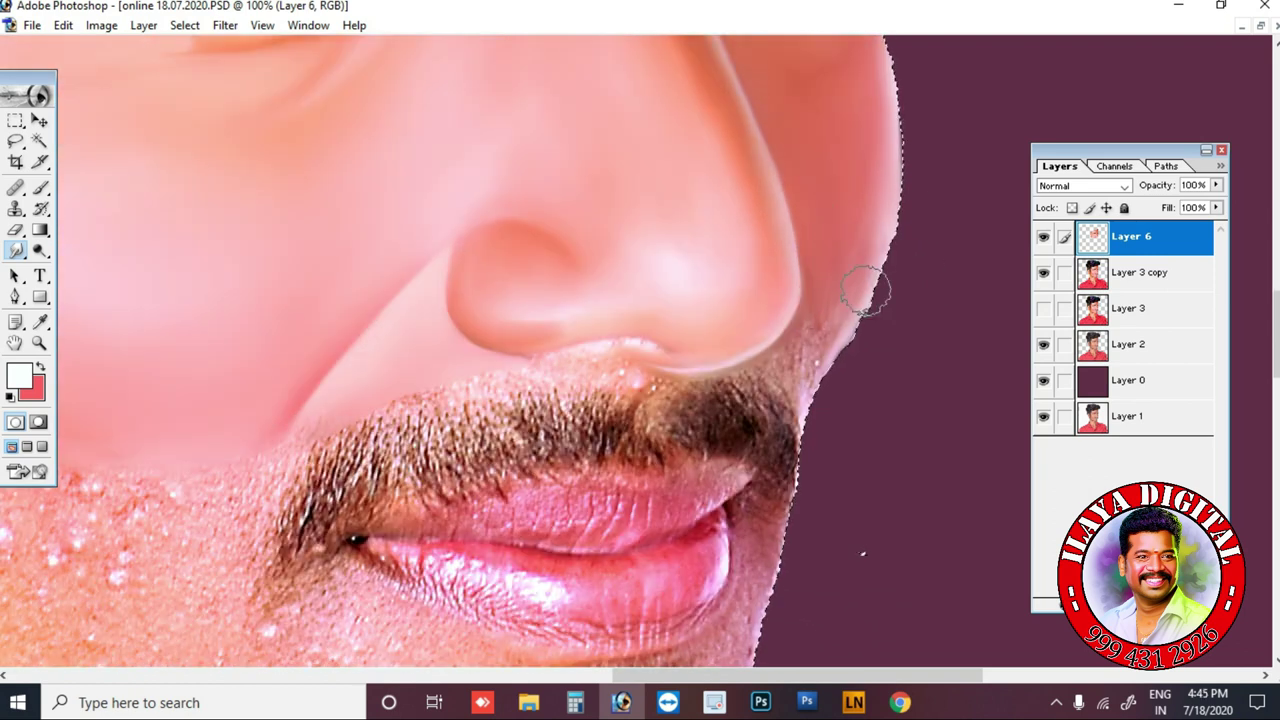
- Blend the lowest part of the far cheek down to the moustache's far end with a smaller smudge brush
scroll(809, 268, down, 2)
drag(808, 269, 824, 232)
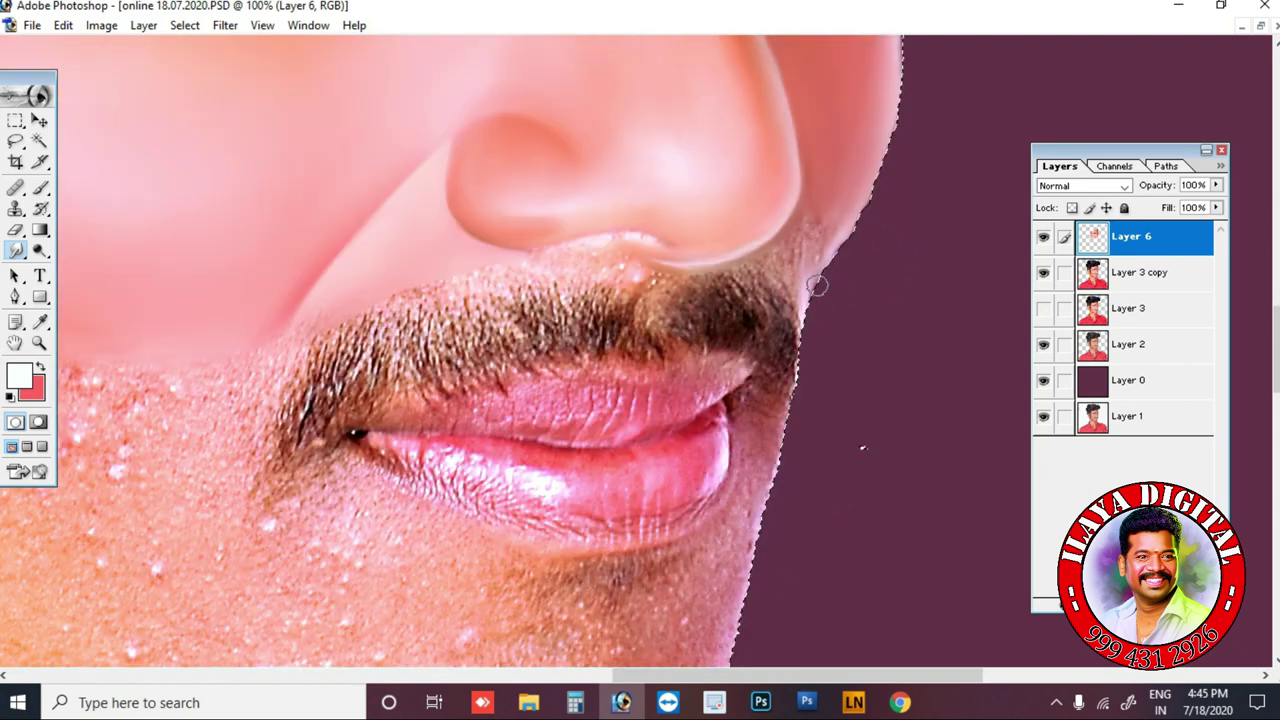
key(bracketleft)
key(bracketleft)
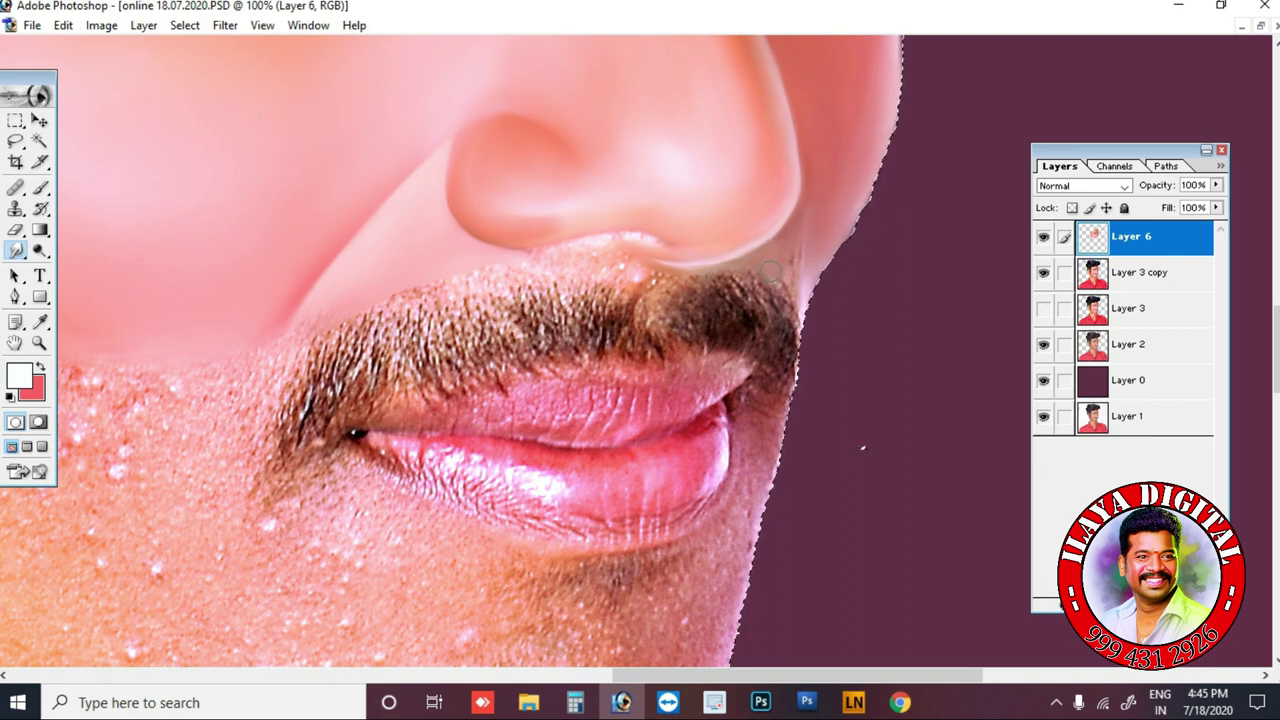
drag(809, 278, 808, 199)
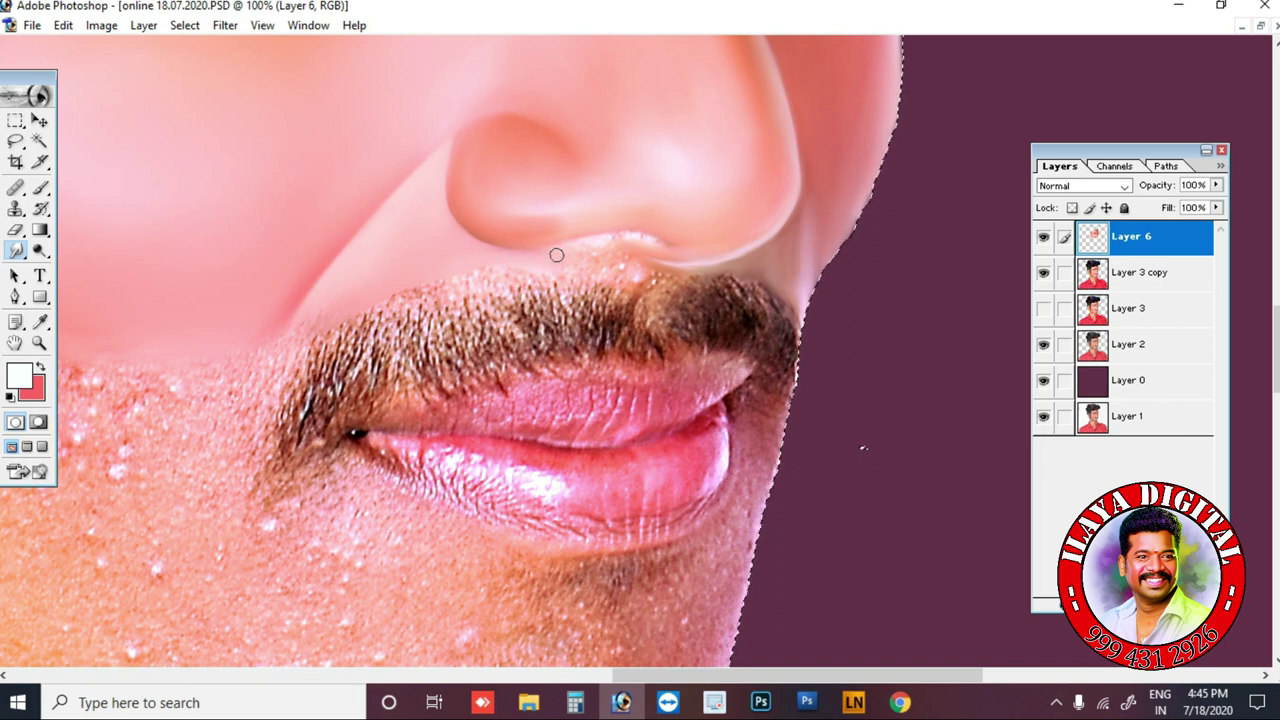
- Smudge the rim under the nose and the skin above the moustache into smooth tones
key(ctrl+plus)
mouse_move(681, 226)
mouse_down()
mouse_move(646, 217)
mouse_move(450, 236)
mouse_up()
key(bracketleft)
key(bracketright)
mouse_move(609, 208)
mouse_down()
mouse_move(643, 237)
mouse_move(644, 215)
mouse_move(718, 240)
mouse_up()
key(bracketleft)
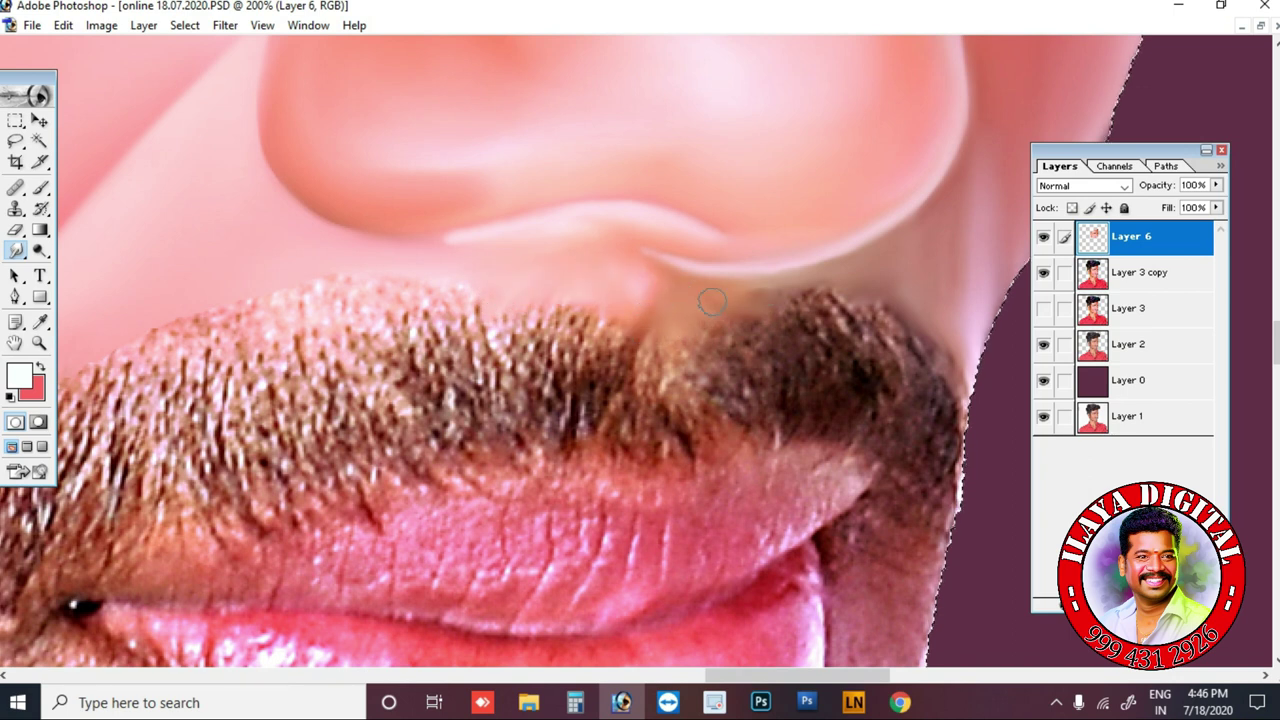
drag(480, 400, 945, 278)
mouse_move(391, 303)
mouse_down()
mouse_move(454, 240)
mouse_move(721, 155)
mouse_up()
mouse_move(448, 312)
mouse_down()
mouse_move(452, 277)
mouse_move(571, 217)
mouse_up()
mouse_move(763, 164)
mouse_down()
mouse_move(491, 198)
mouse_move(660, 197)
mouse_move(554, 203)
mouse_move(558, 218)
mouse_up()
mouse_move(106, 411)
mouse_down()
mouse_move(468, 212)
mouse_move(422, 341)
mouse_up()
- Review the retouched face at 50% zoom from the hairline down to the jaw
key(ctrl+0)
key(ctrl+equal)
scroll(645, 425, down, 2)
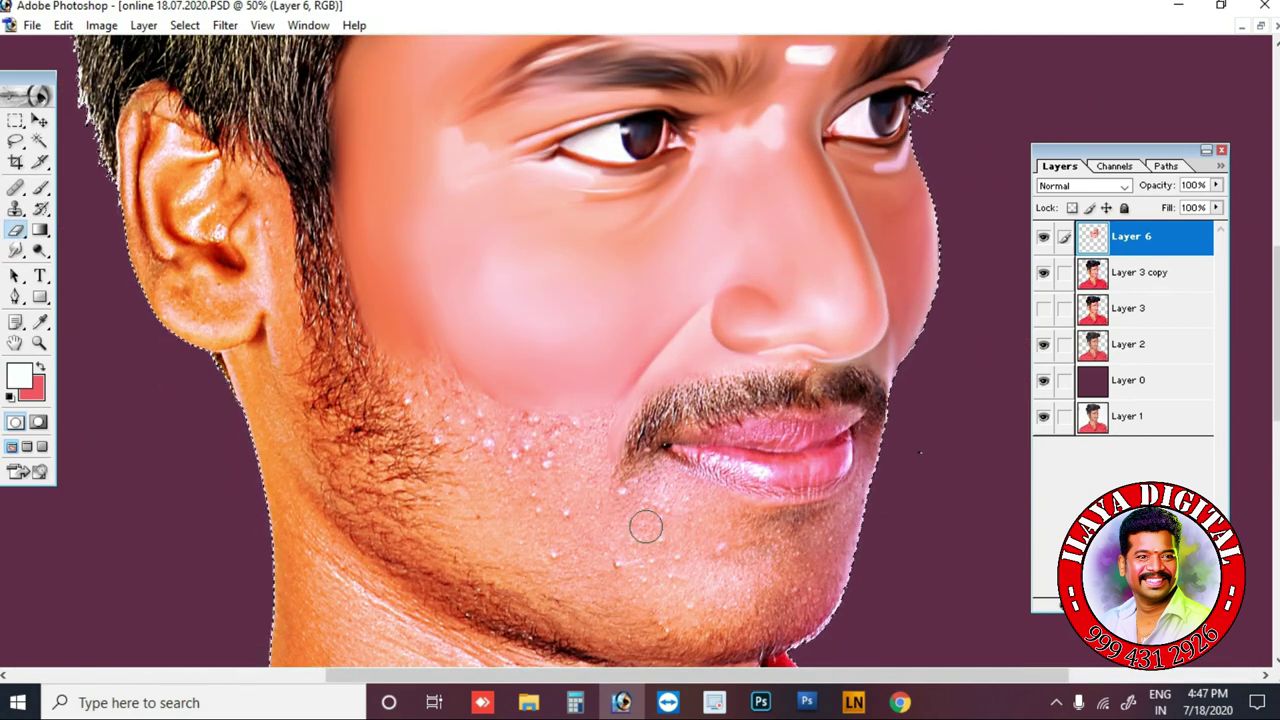
scroll(669, 486, up, 3)
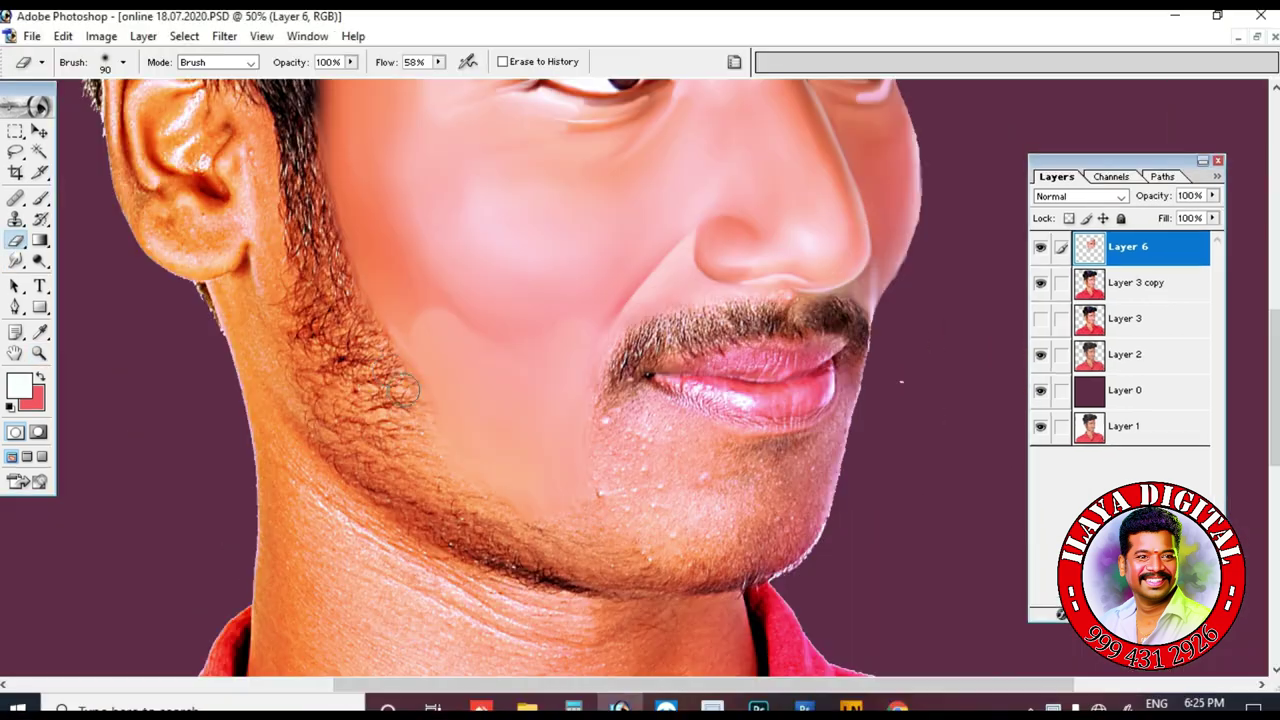
scroll(310, 348, up, 3)
scroll(336, 143, up, 3)
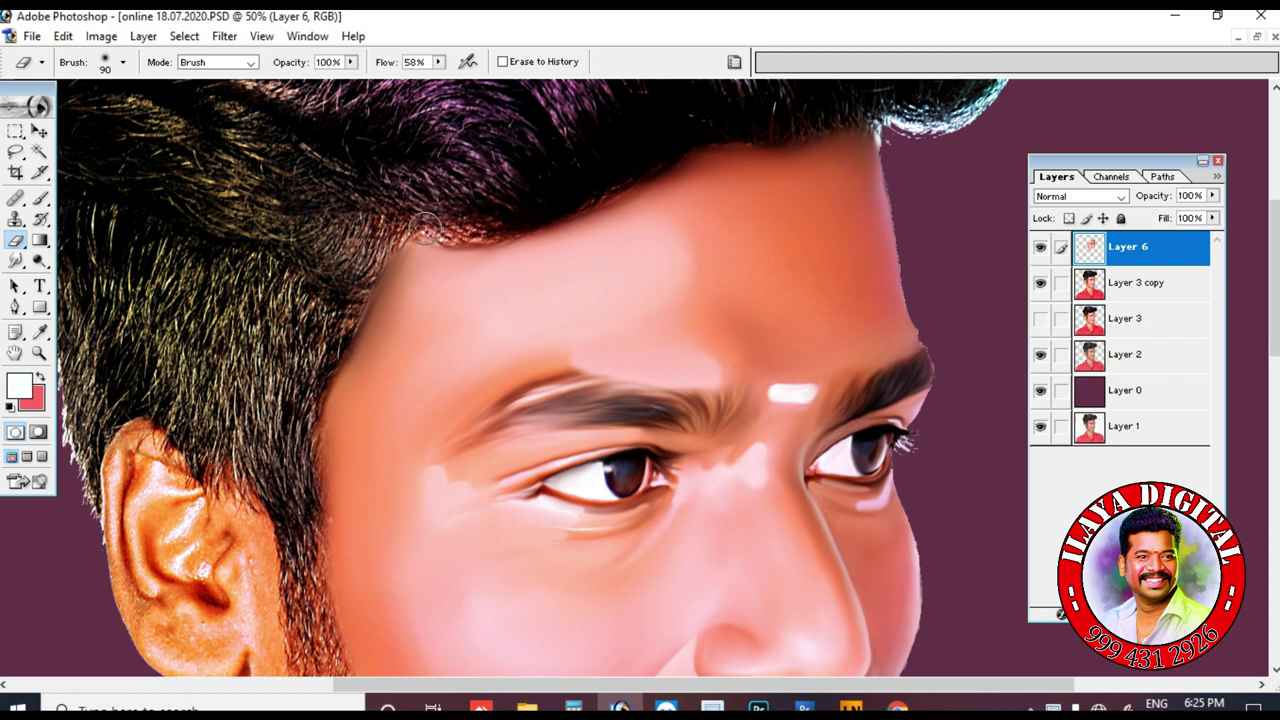
scroll(312, 390, down, 6)
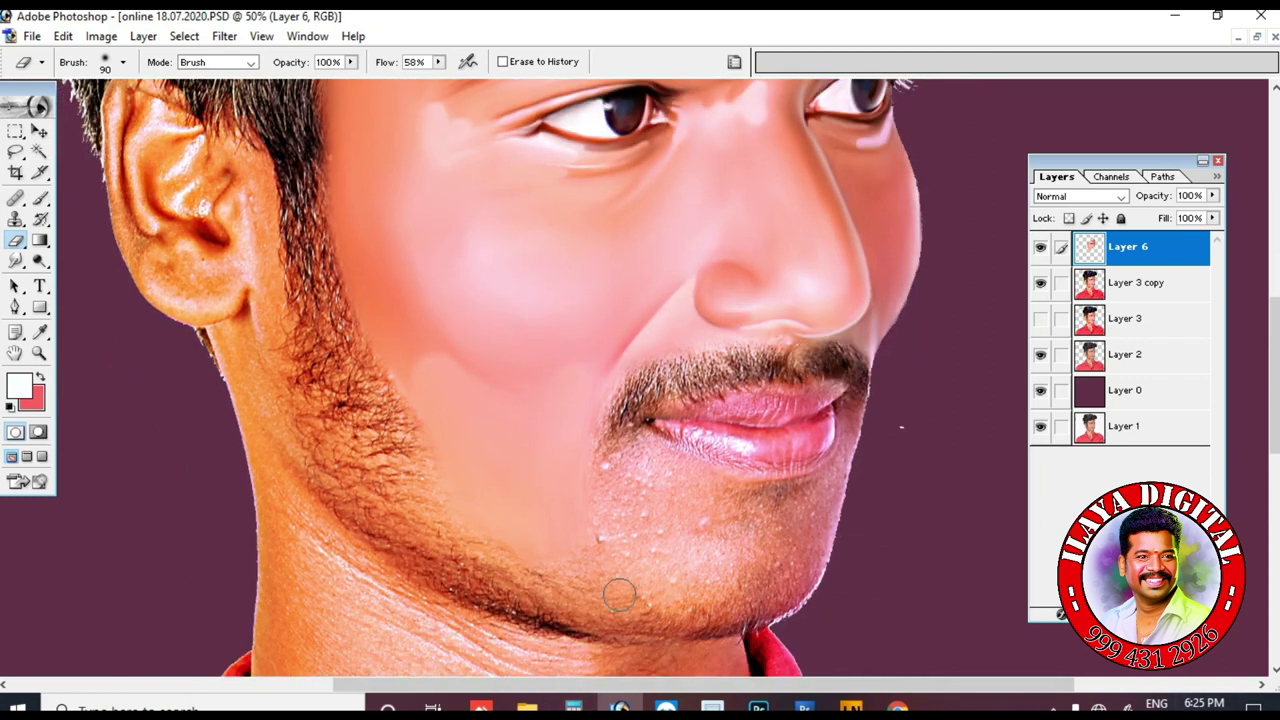
- Smudge the chin's outer contour against the background with a small brush at 30% strength
key(r)
key(ctrl+plus)
scroll(635, 585, down, 2)
key(ctrl+plus)
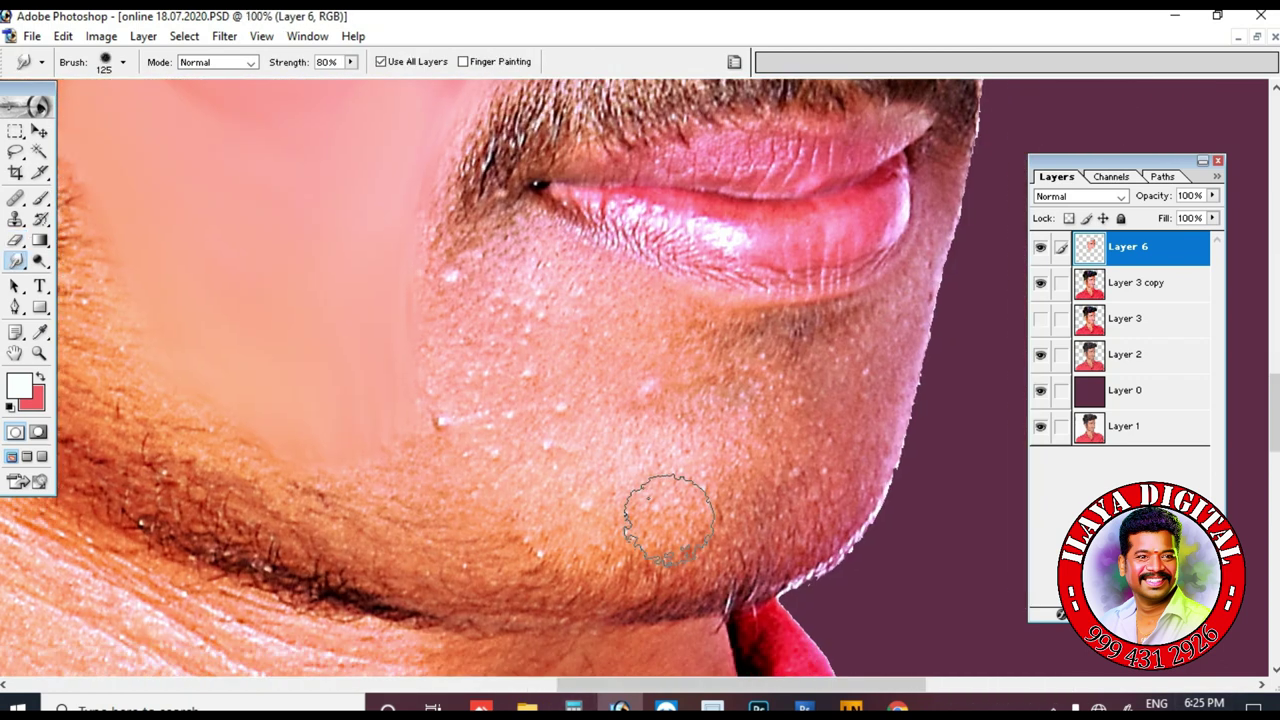
key(bracketleft)
key(bracketleft)
key(bracketleft)
key(bracketleft)
mouse_move(917, 396)
mouse_down()
mouse_move(949, 279)
mouse_move(903, 509)
mouse_move(860, 560)
mouse_move(818, 578)
mouse_up()
key(bracketleft)
key(bracketleft)
key(bracketleft)
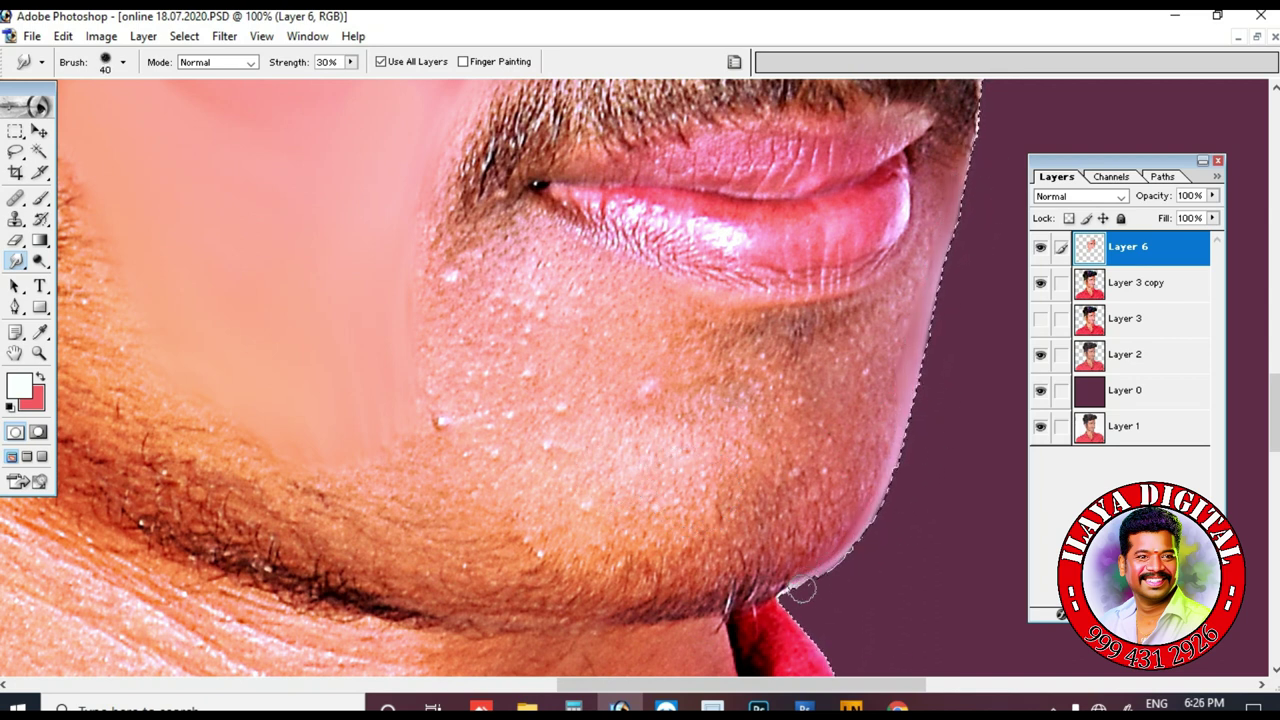
- Smudge the side of the chin with a size 70 brush and the lower chin and jawline with size 125 at 35% strength
key(bracketright)
key(bracketright)
drag(853, 457, 878, 423)
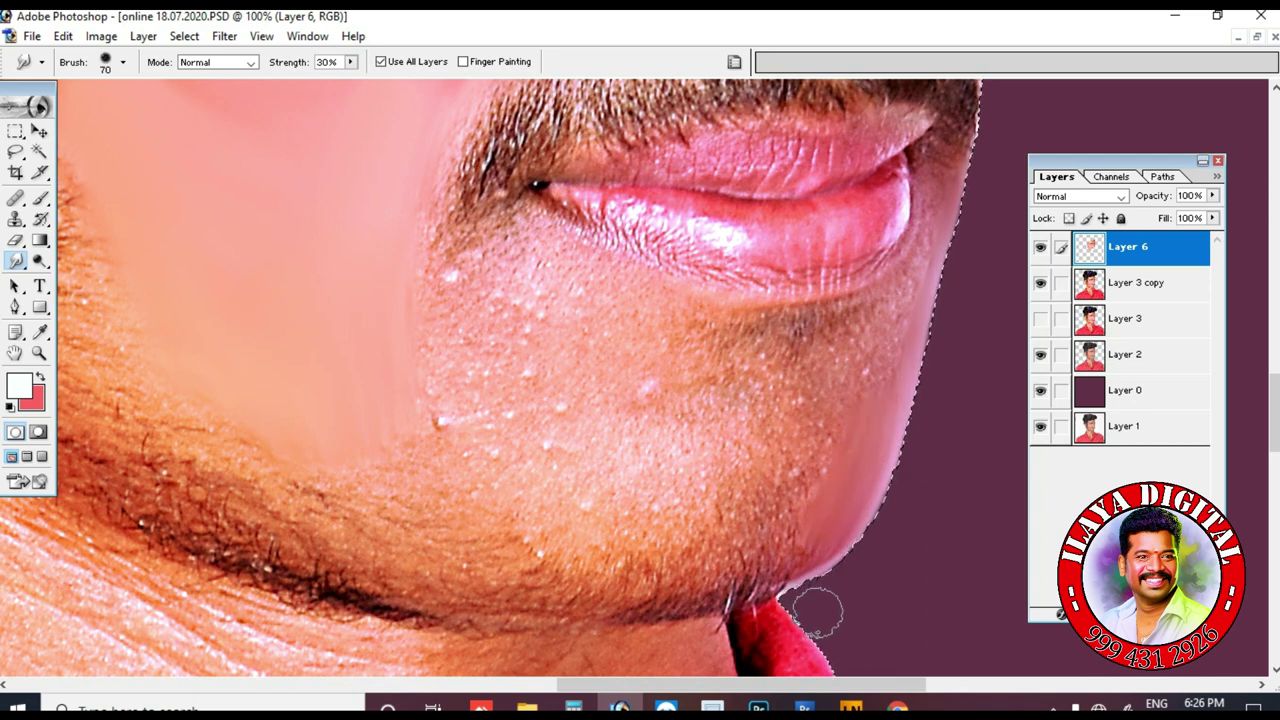
key(bracketright)
key(bracketright)
key(bracketright)
key(bracketright)
mouse_move(663, 511)
mouse_down()
mouse_move(594, 525)
mouse_move(583, 509)
mouse_move(766, 449)
mouse_move(613, 551)
mouse_move(793, 515)
mouse_up()
mouse_move(200, 357)
mouse_down()
mouse_move(303, 483)
mouse_move(609, 549)
mouse_up()
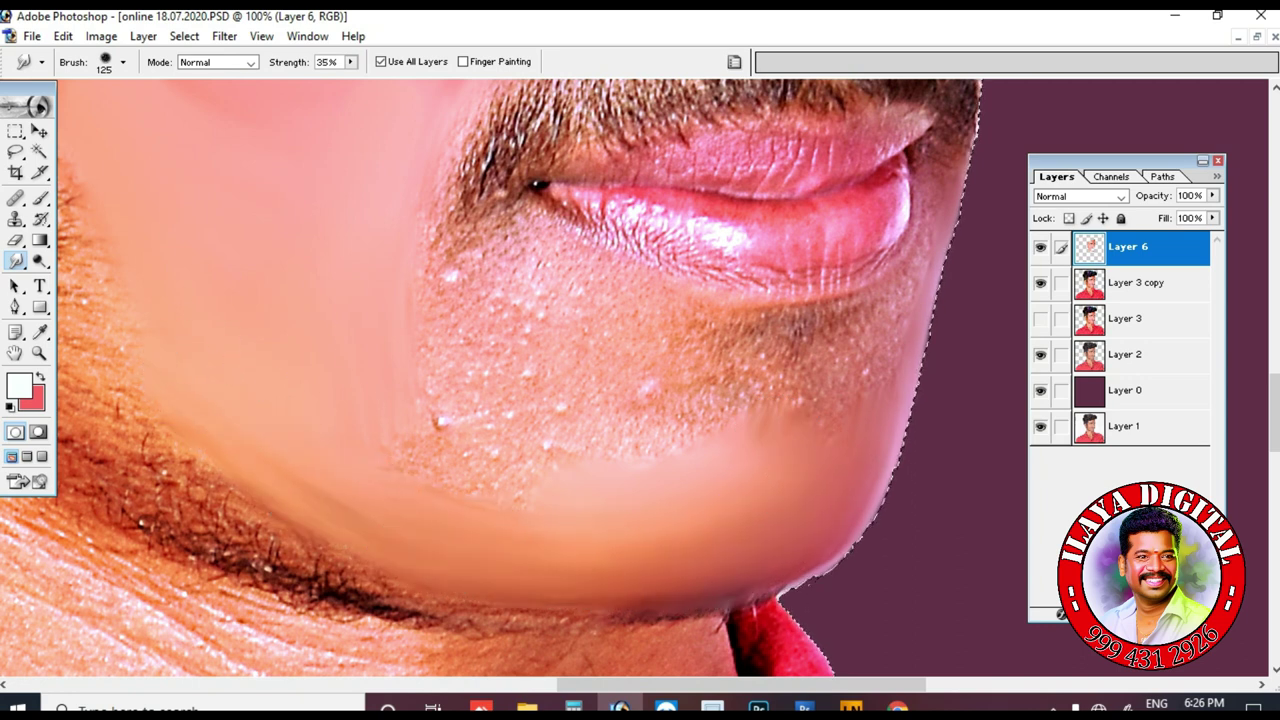
- Hide the palettes and smudge the blemished skin on the middle of the chin and below the near mouth corner
key(Tab)
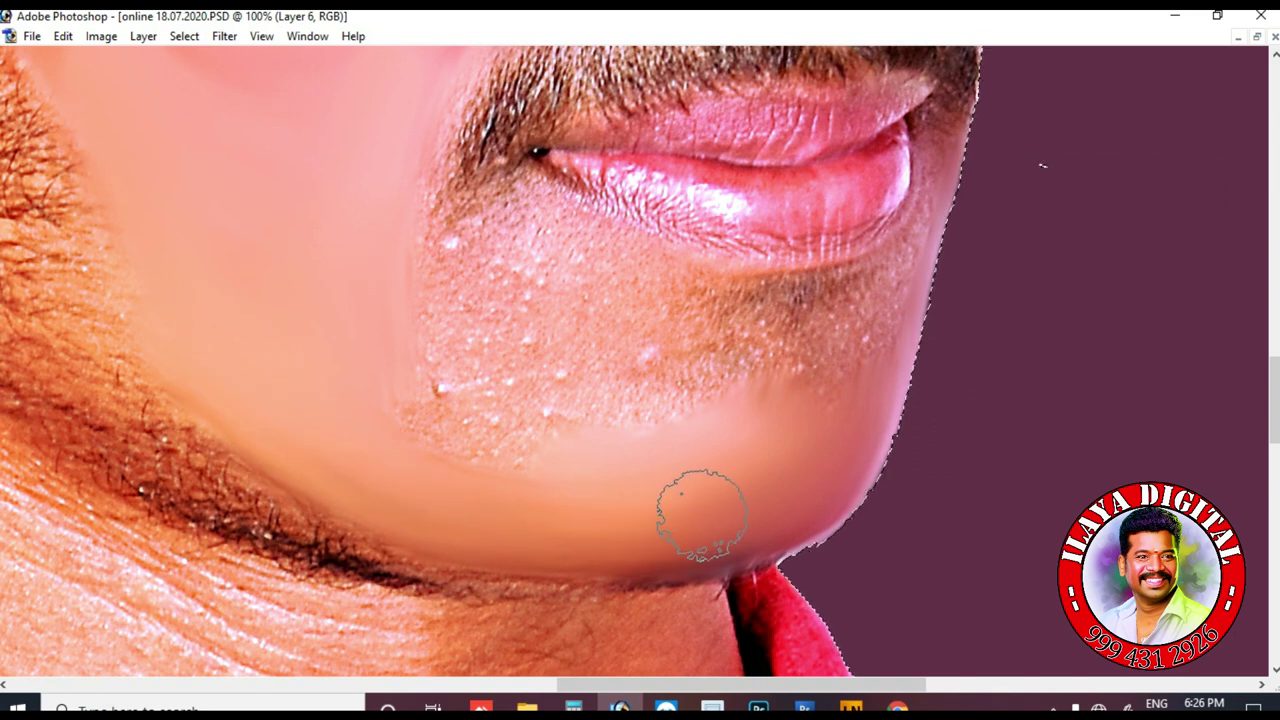
scroll(486, 463, up, 3)
mouse_move(470, 355)
mouse_down()
mouse_move(718, 503)
mouse_move(855, 482)
mouse_move(472, 449)
mouse_move(580, 515)
mouse_move(668, 513)
mouse_up()
key(bracketright)
key(bracketright)
key(bracketright)
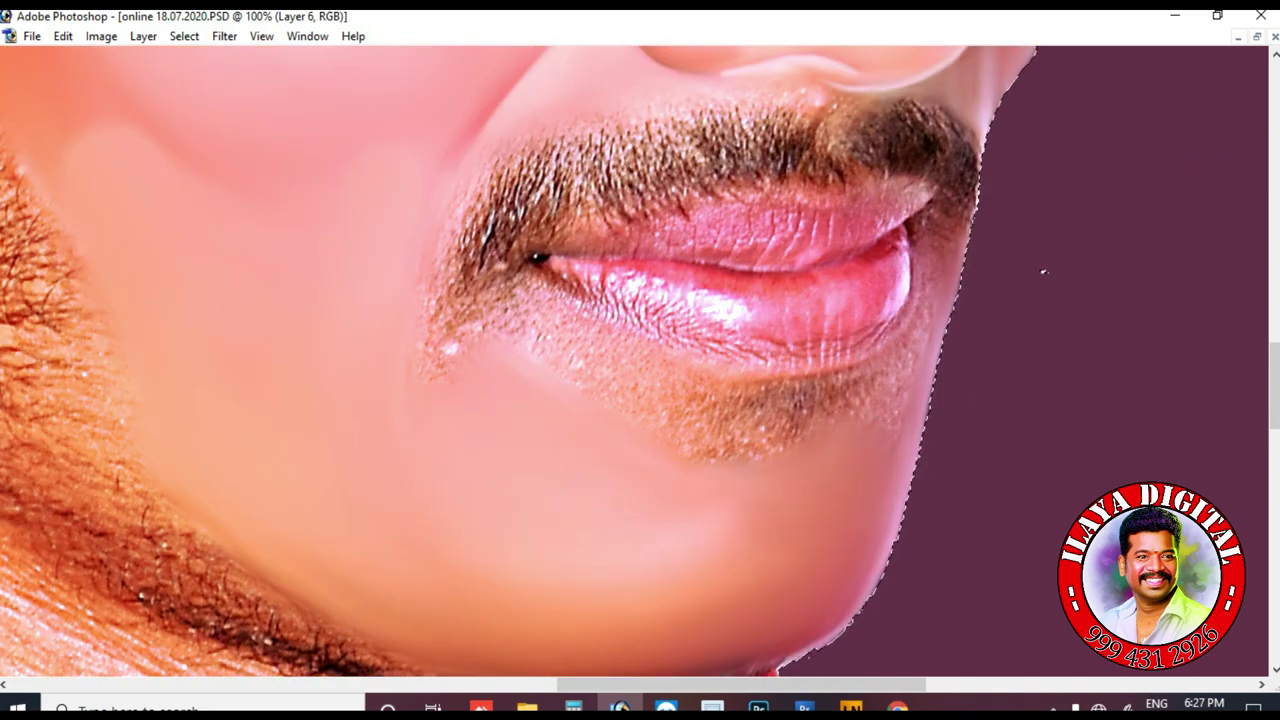
- Smudge the stubble around the moustache's near end and the skin directly under the lower lip
scroll(437, 503, up, 3)
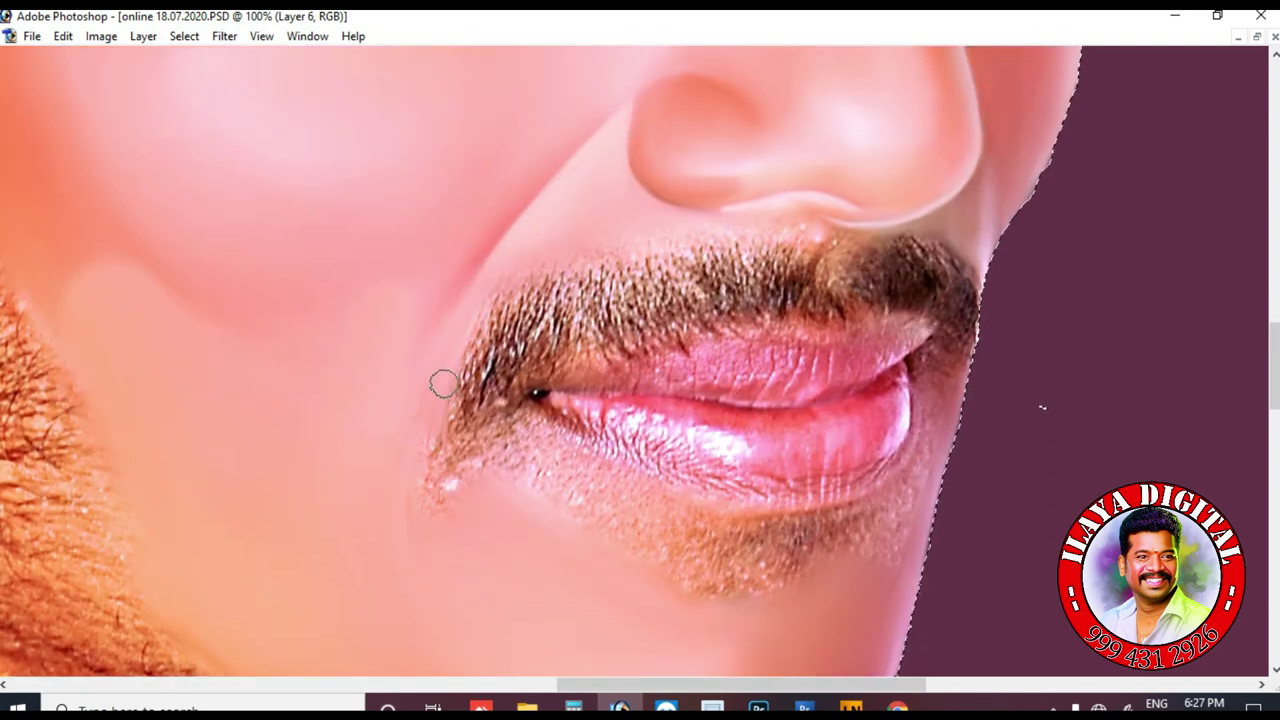
mouse_move(406, 420)
mouse_down()
mouse_move(425, 480)
mouse_move(462, 467)
mouse_move(414, 498)
mouse_move(470, 530)
mouse_up()
key(bracketleft)
key(bracketleft)
key(bracketleft)
drag(540, 441, 525, 424)
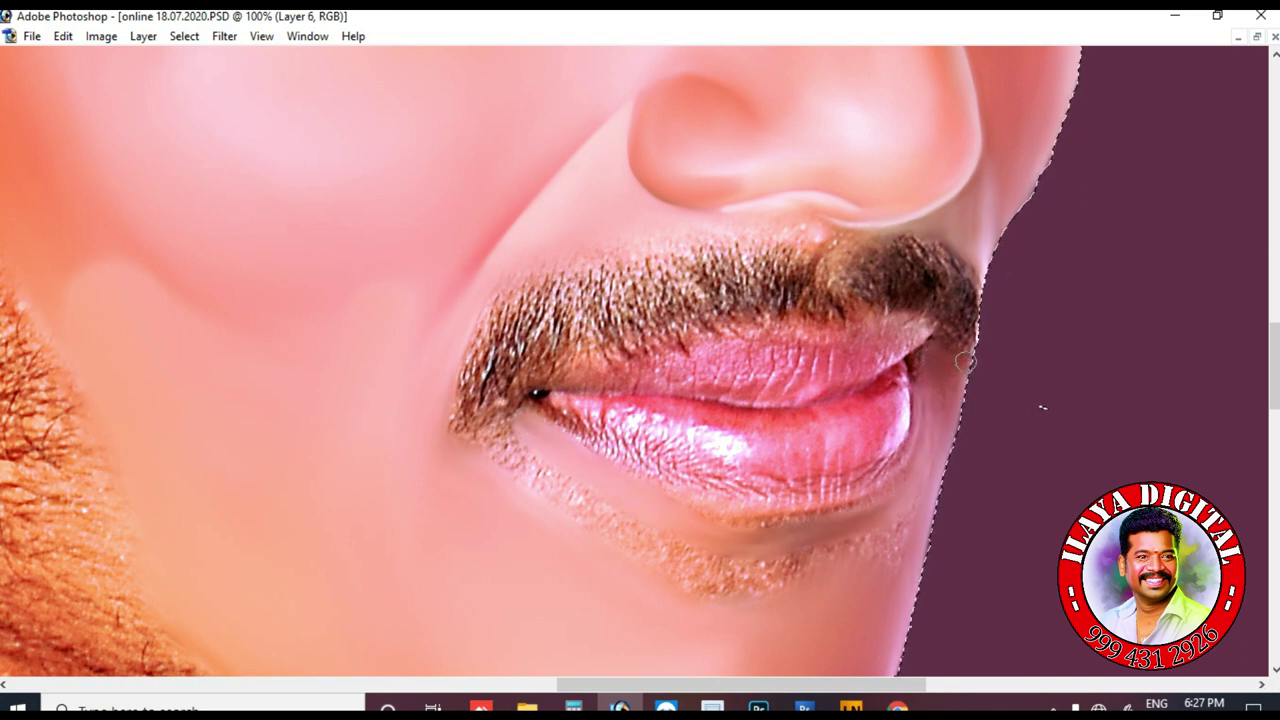
- Smudge the skin around the mouth's far corner and under the moustache's far end with a smaller brush
key(ctrl+plus)
key(bracketleft)
key(bracketleft)
mouse_move(1170, 380)
mouse_down()
mouse_move(863, 298)
mouse_move(924, 240)
mouse_up()
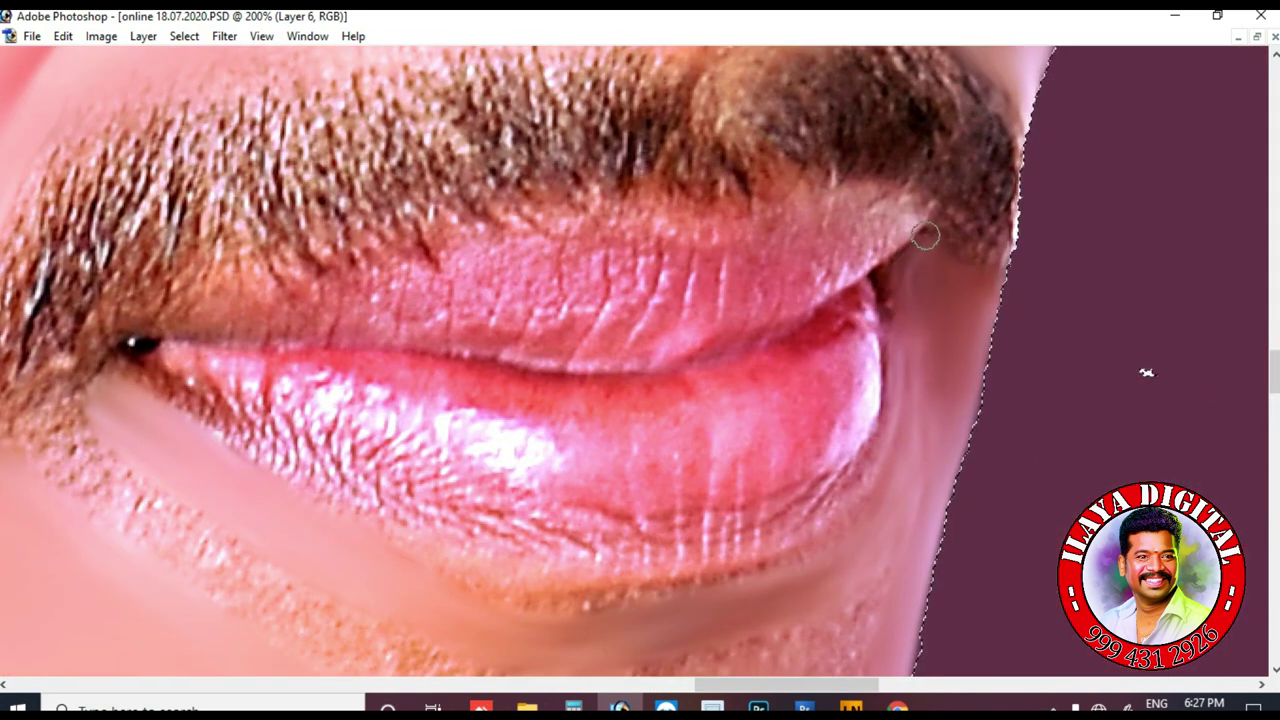
drag(884, 278, 914, 239)
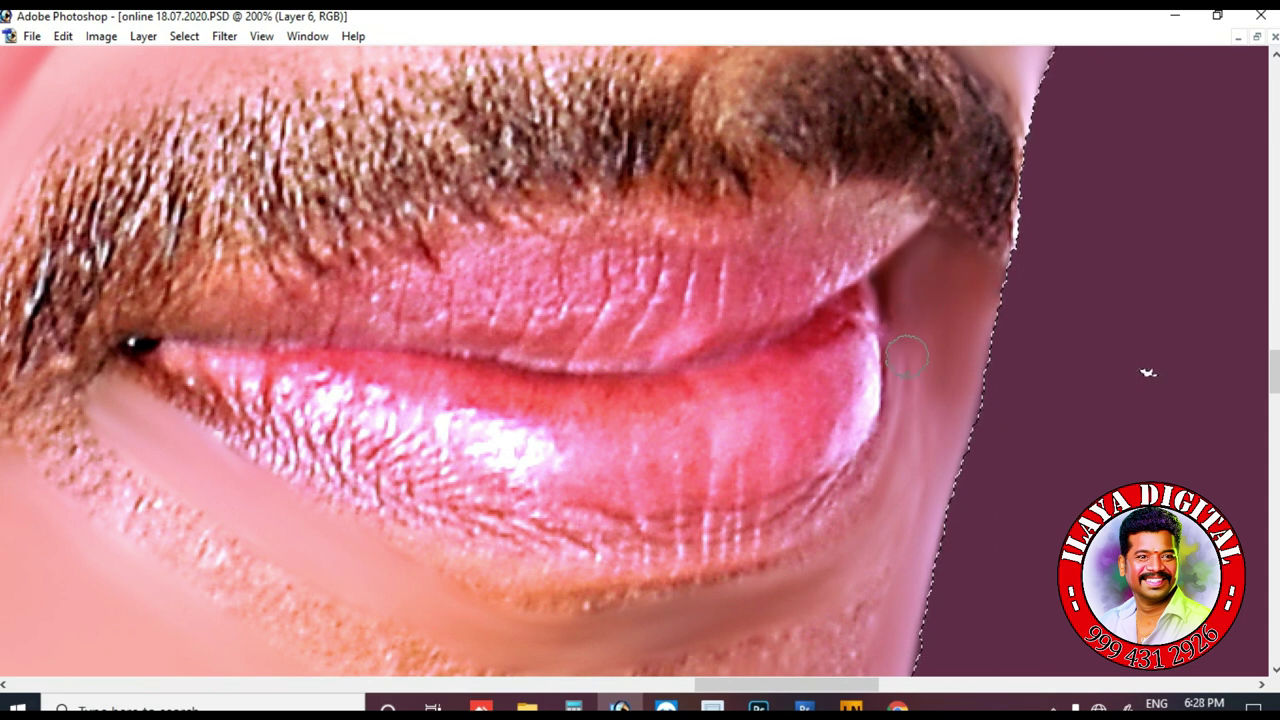
- Smudge along the lower lip's bottom edge from the near mouth corner to the far side into a clean contour
scroll(855, 368, down, 2)
scroll(664, 446, down, 1)
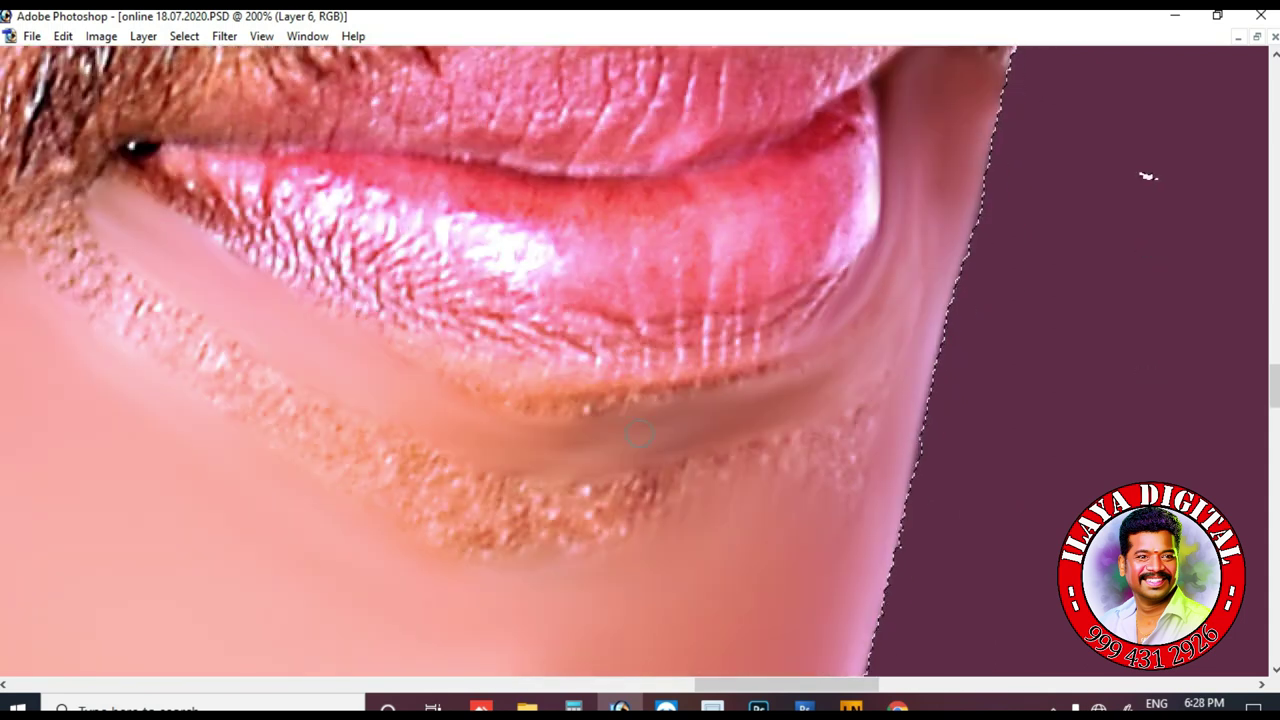
mouse_move(185, 214)
mouse_down()
mouse_move(371, 335)
mouse_move(546, 390)
mouse_move(472, 375)
mouse_move(317, 289)
mouse_up()
drag(241, 240, 312, 288)
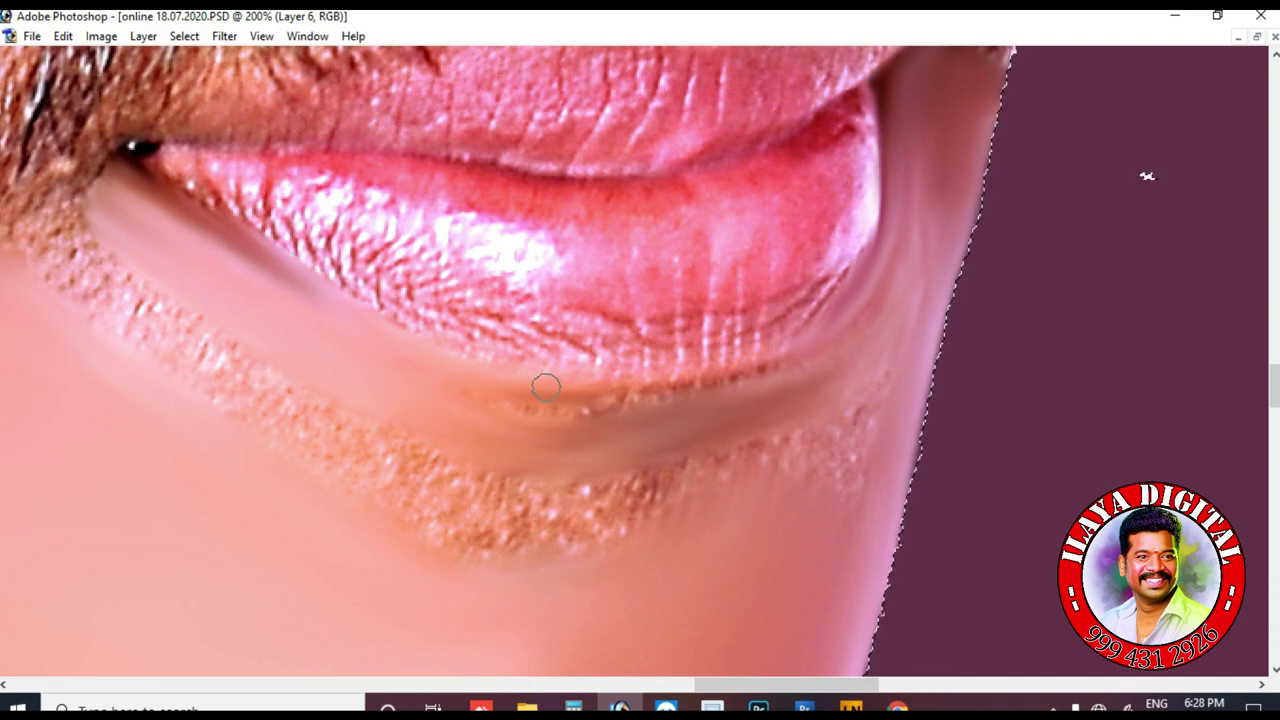
mouse_move(424, 372)
mouse_down()
mouse_move(581, 384)
mouse_move(560, 390)
mouse_move(710, 378)
mouse_move(838, 328)
mouse_up()
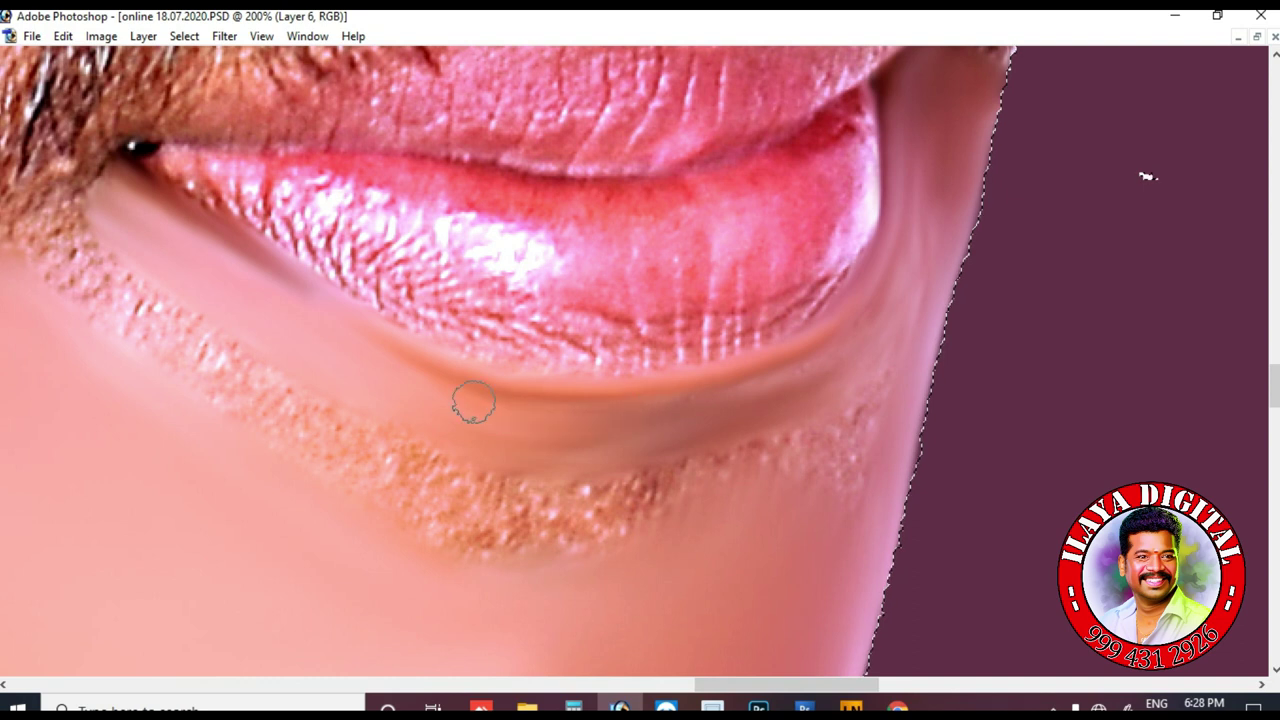
- Smudge the skin along the lower lip's bottom edge and beside the far mouth corner, adding soft light strokes under the lip
drag(283, 268, 378, 335)
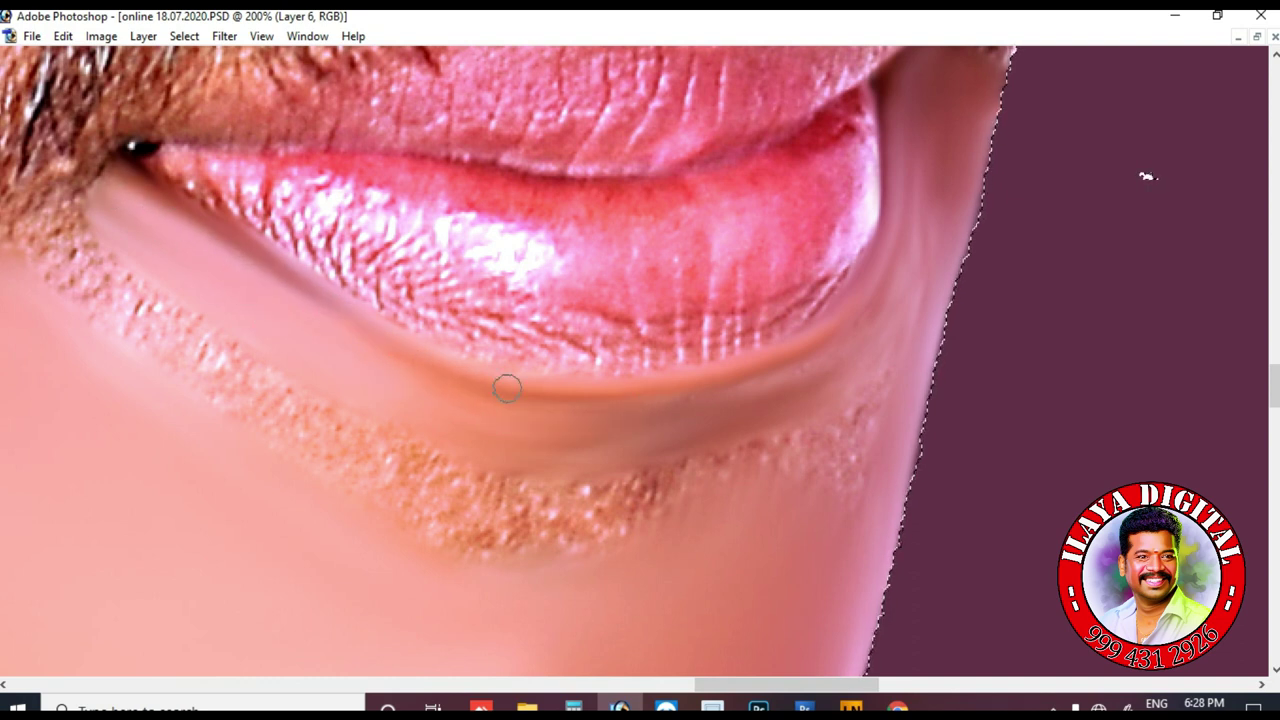
mouse_move(892, 311)
mouse_down()
mouse_move(930, 128)
mouse_move(925, 205)
mouse_up()
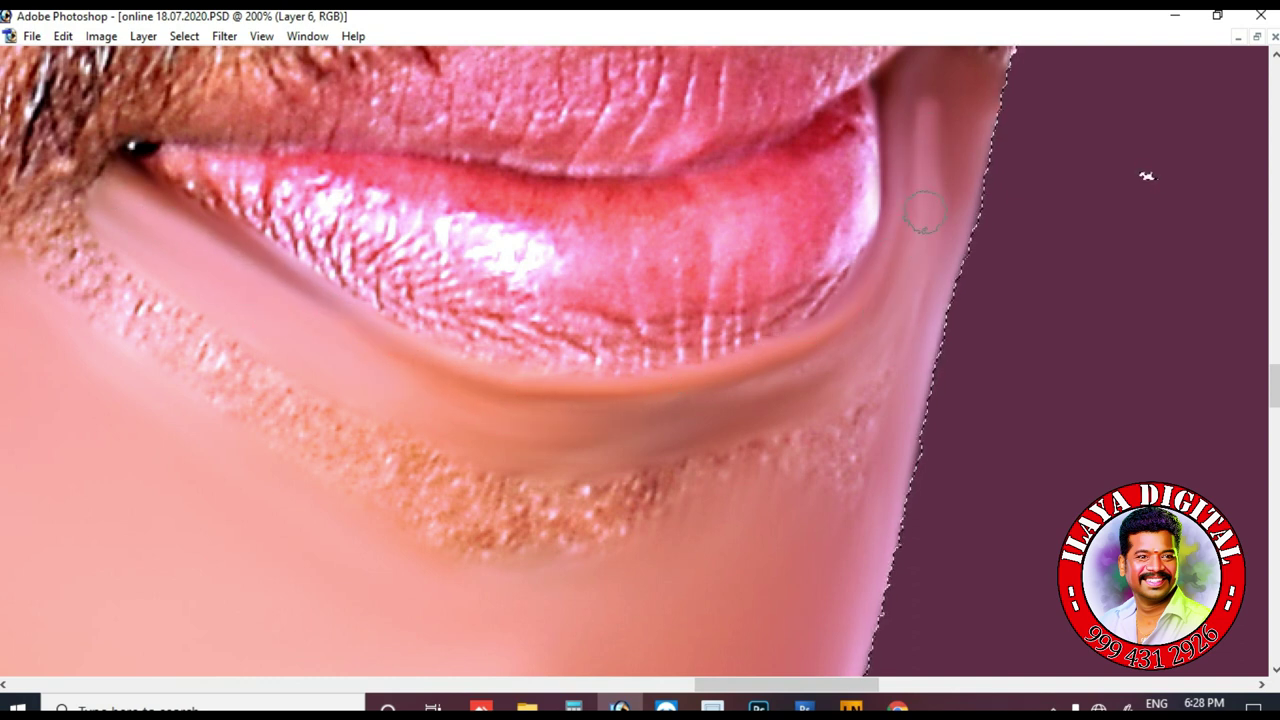
scroll(940, 200, down, 2)
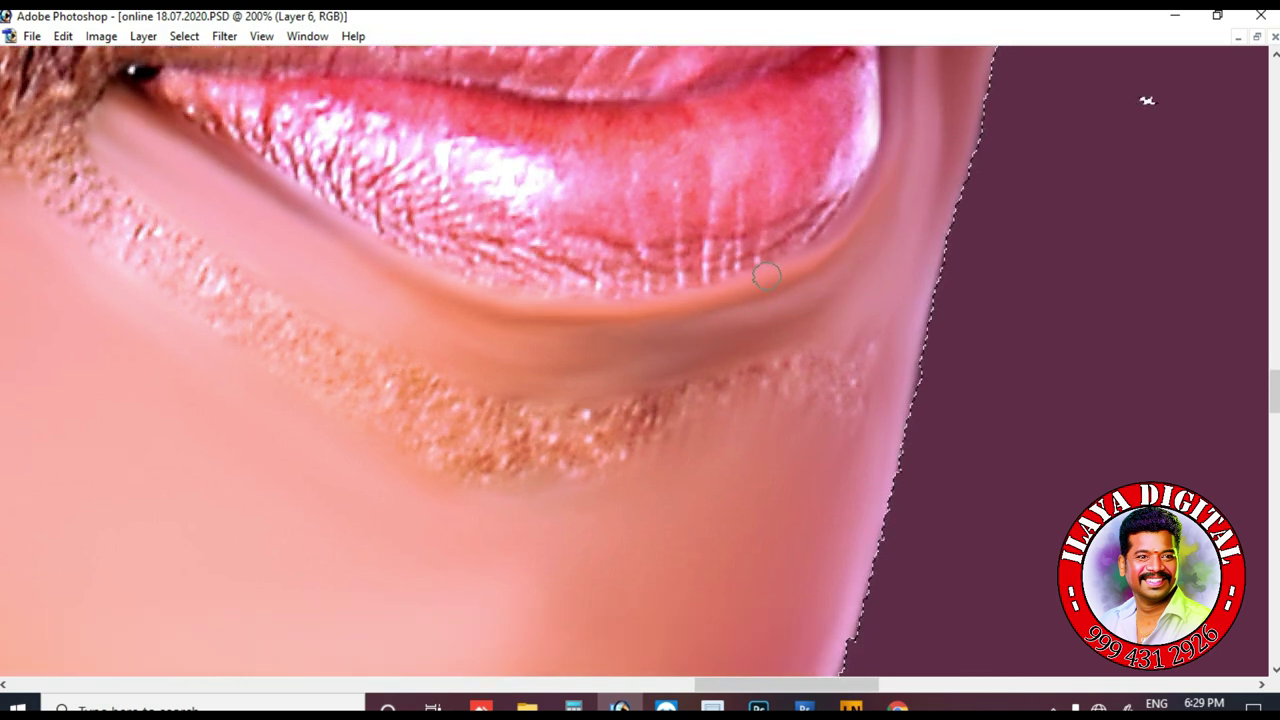
drag(491, 356, 569, 357)
mouse_move(191, 178)
mouse_down()
mouse_move(360, 297)
mouse_move(420, 318)
mouse_up()
scroll(909, 309, up, 2)
scroll(660, 437, down, 4)
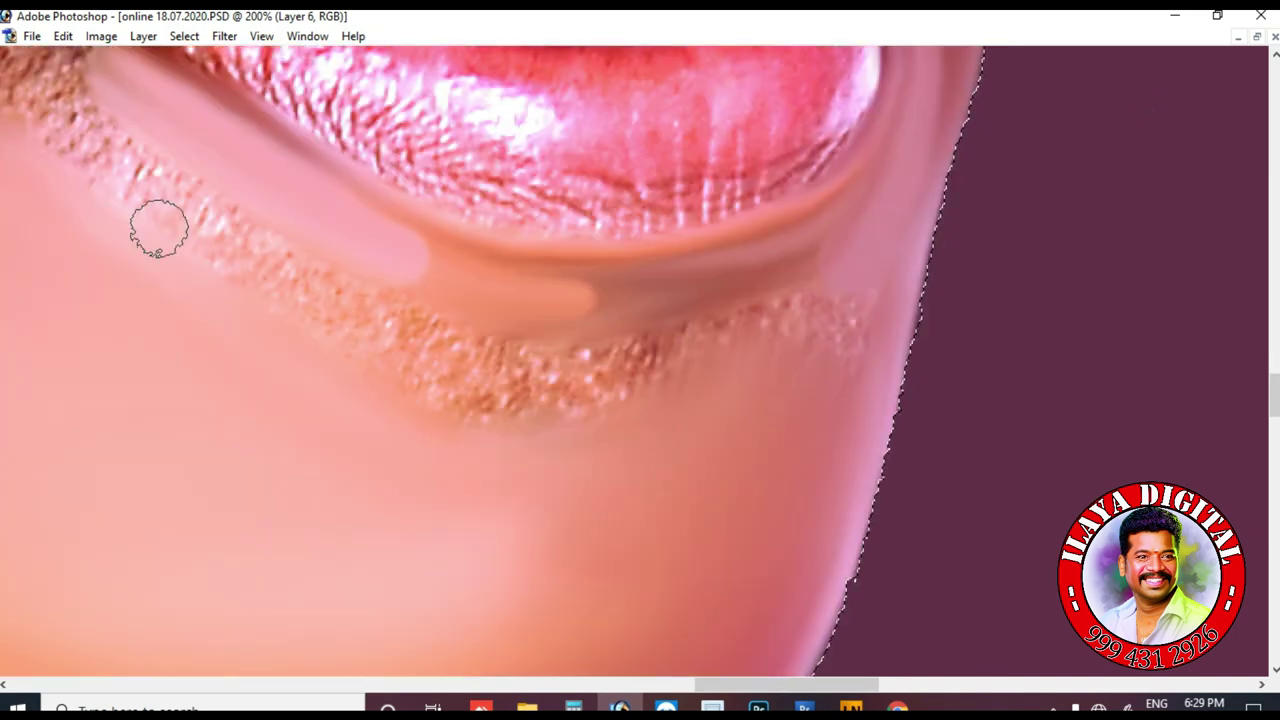
- Smudge the stubble band below the lower lip into smooth skin, from the near mouth corner to the face's far edge
mouse_move(83, 108)
mouse_down()
mouse_move(269, 277)
mouse_move(420, 355)
mouse_move(466, 371)
mouse_move(600, 368)
mouse_up()
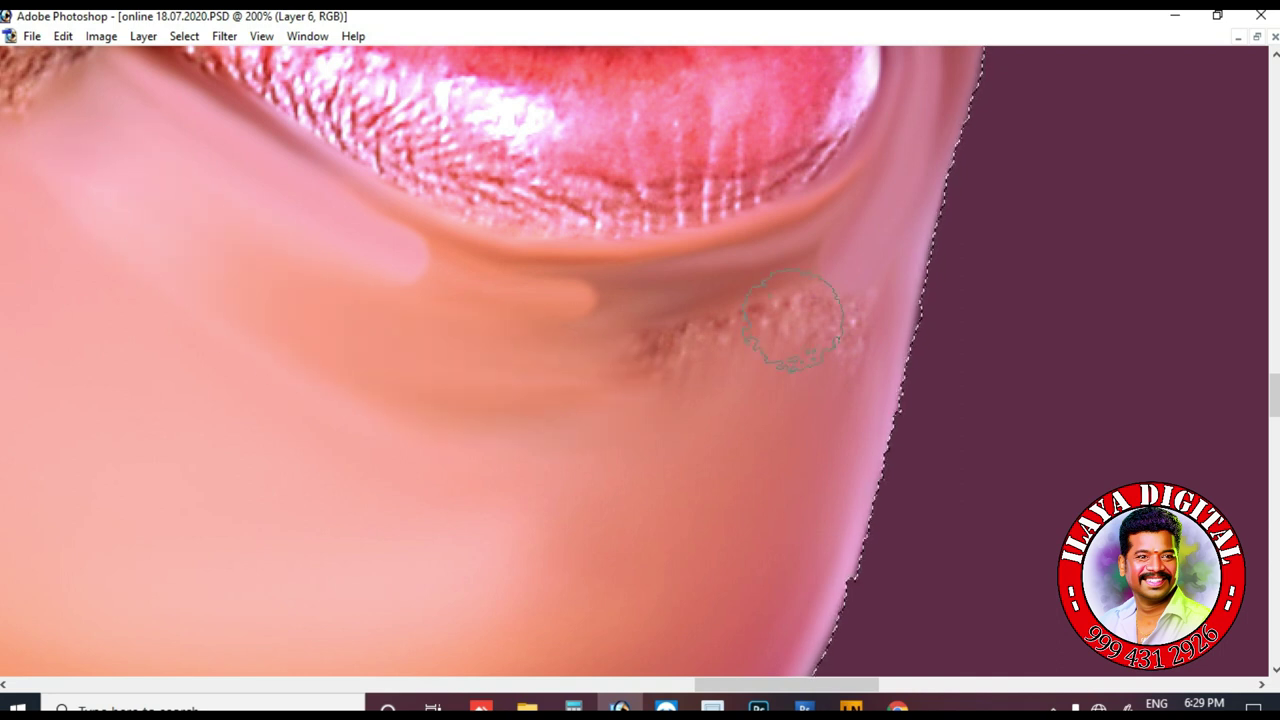
scroll(800, 228, down, 3)
mouse_move(801, 228)
mouse_down()
mouse_move(772, 220)
mouse_move(511, 280)
mouse_move(573, 288)
mouse_up()
scroll(442, 399, up, 3)
key(bracketleft)
key(bracketleft)
drag(842, 254, 880, 207)
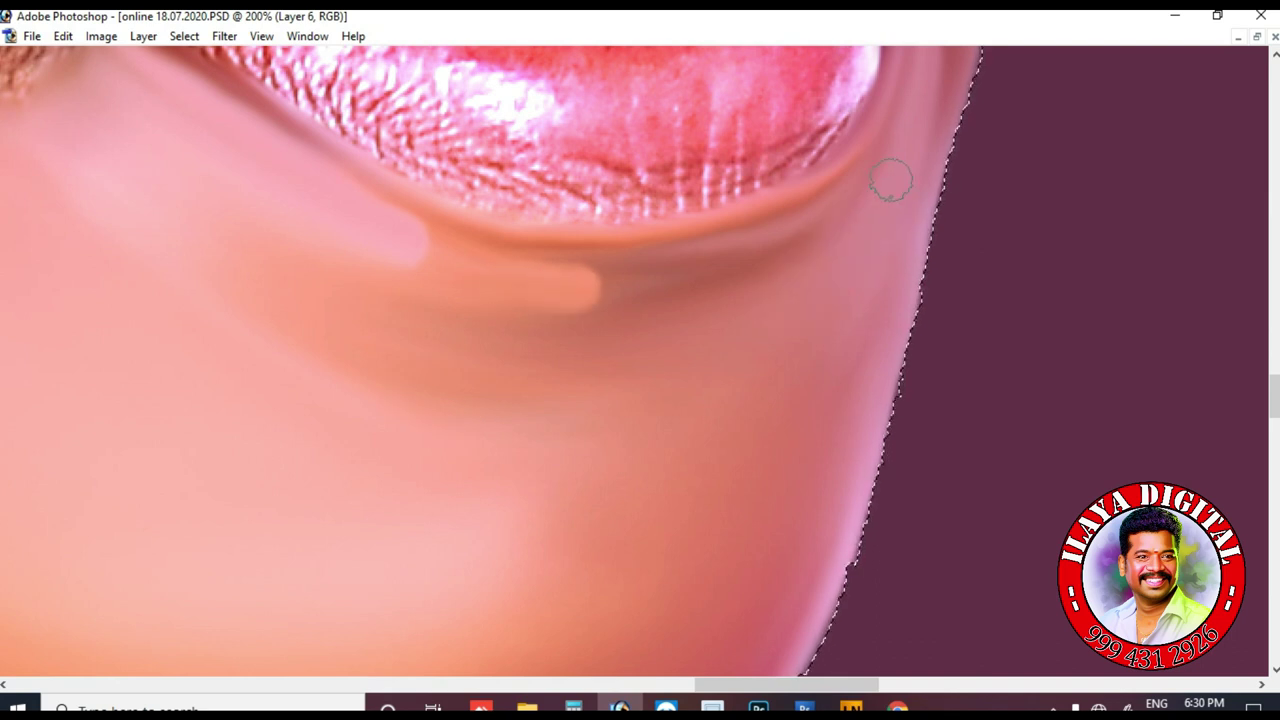
- Smudge a broad soft highlight across the middle of the chin
key(ctrl+minus)
key(ctrl+minus)
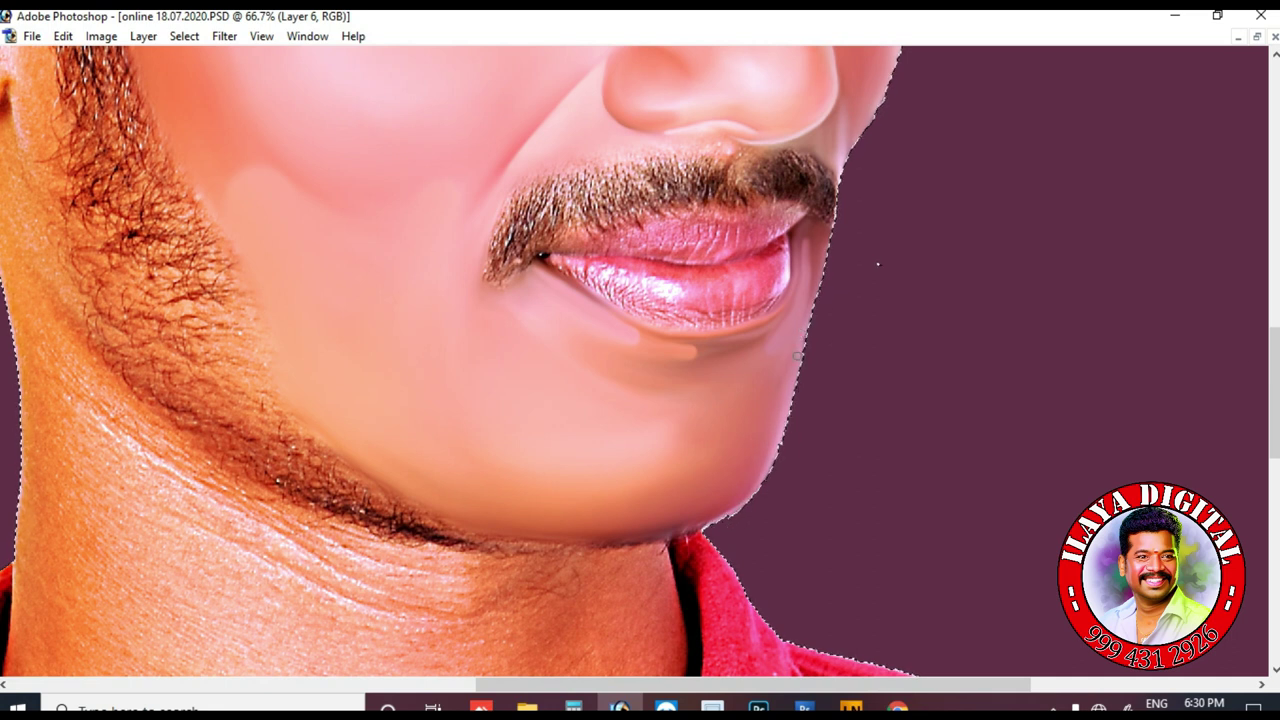
scroll(757, 489, up, 3)
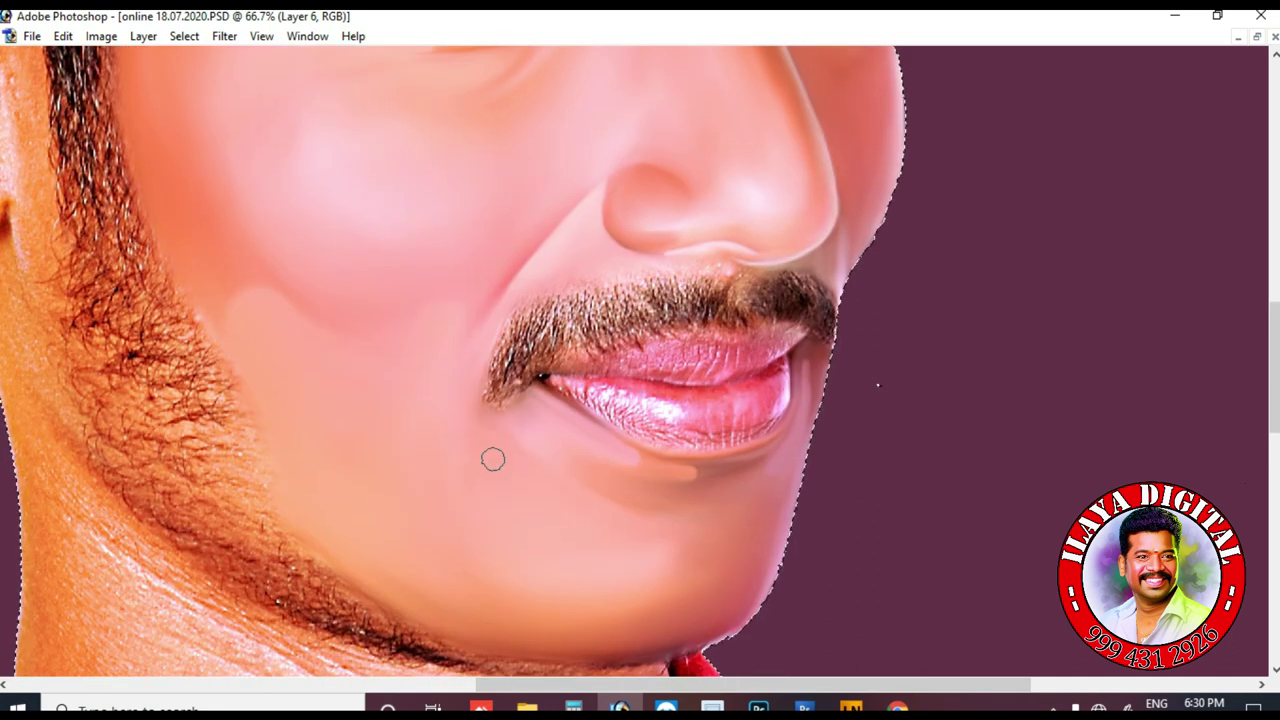
mouse_move(620, 562)
mouse_down()
mouse_move(654, 547)
mouse_move(514, 562)
mouse_move(656, 552)
mouse_move(518, 562)
mouse_move(639, 554)
mouse_up()
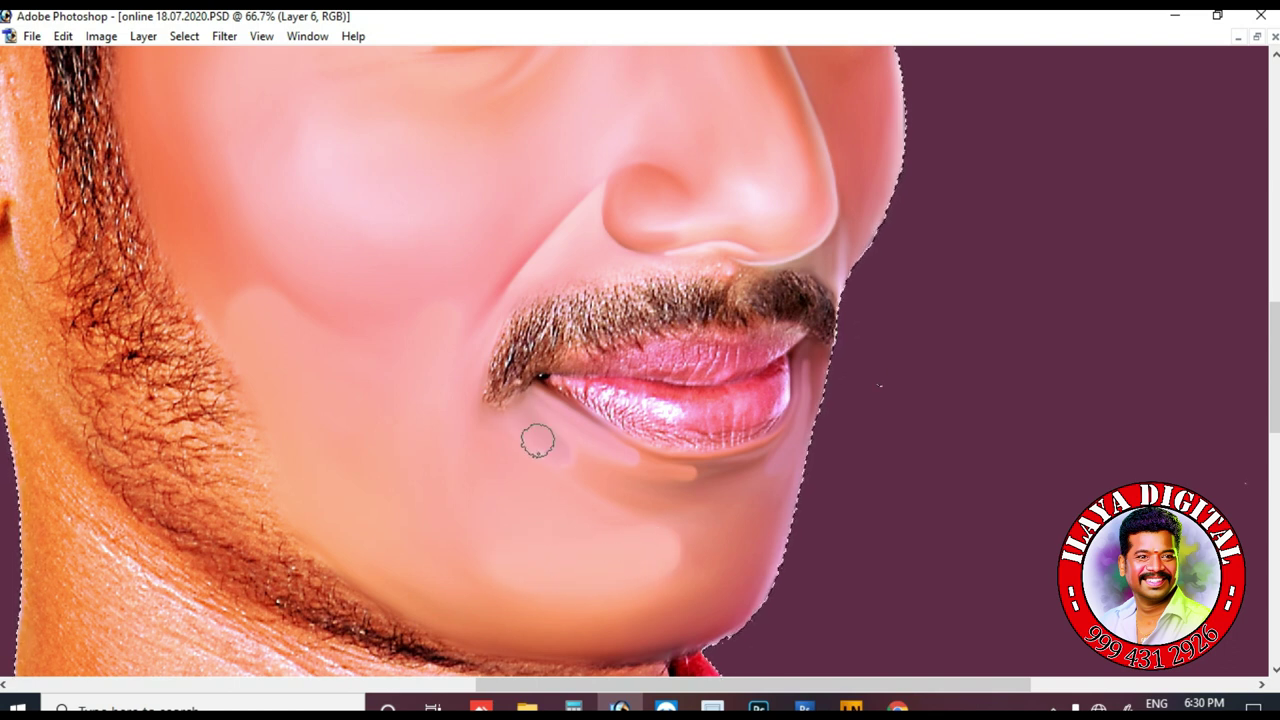
- Smudge a soft diagonal shadow stroke into the skin below the near mouth corner
scroll(537, 437, down, 2)
key(ctrl+plus)
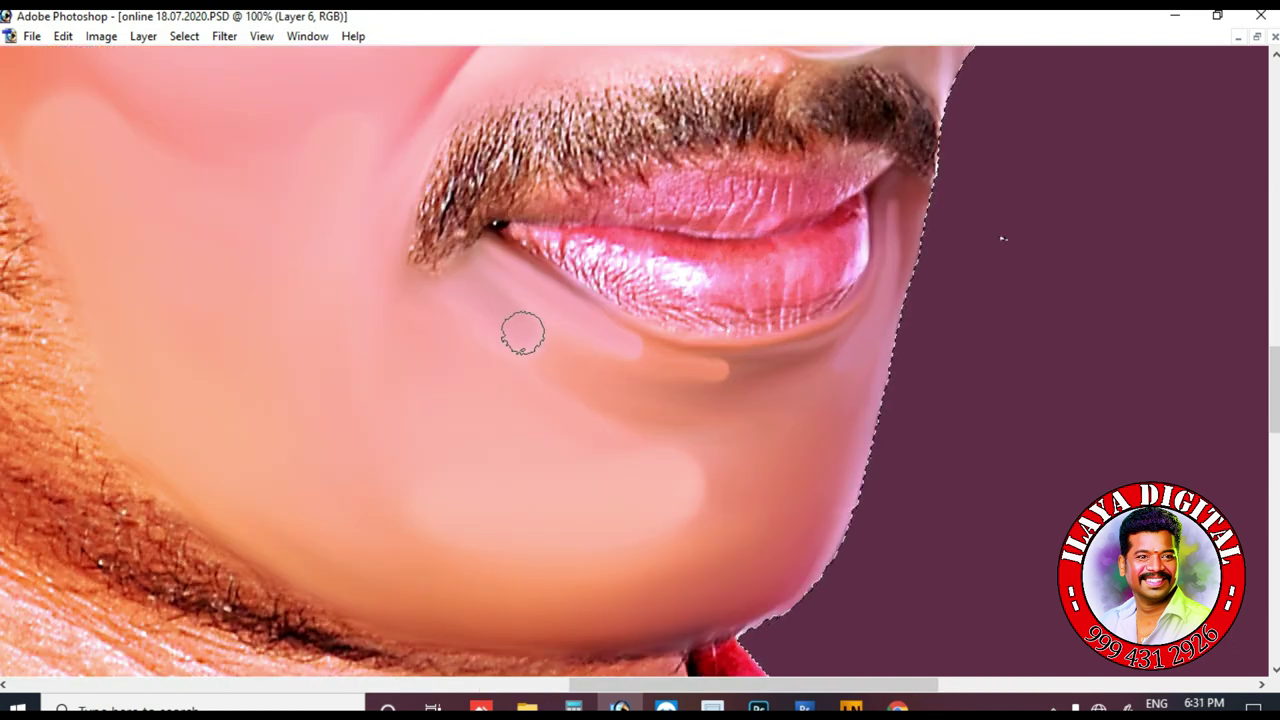
key(bracketright)
key(bracketright)
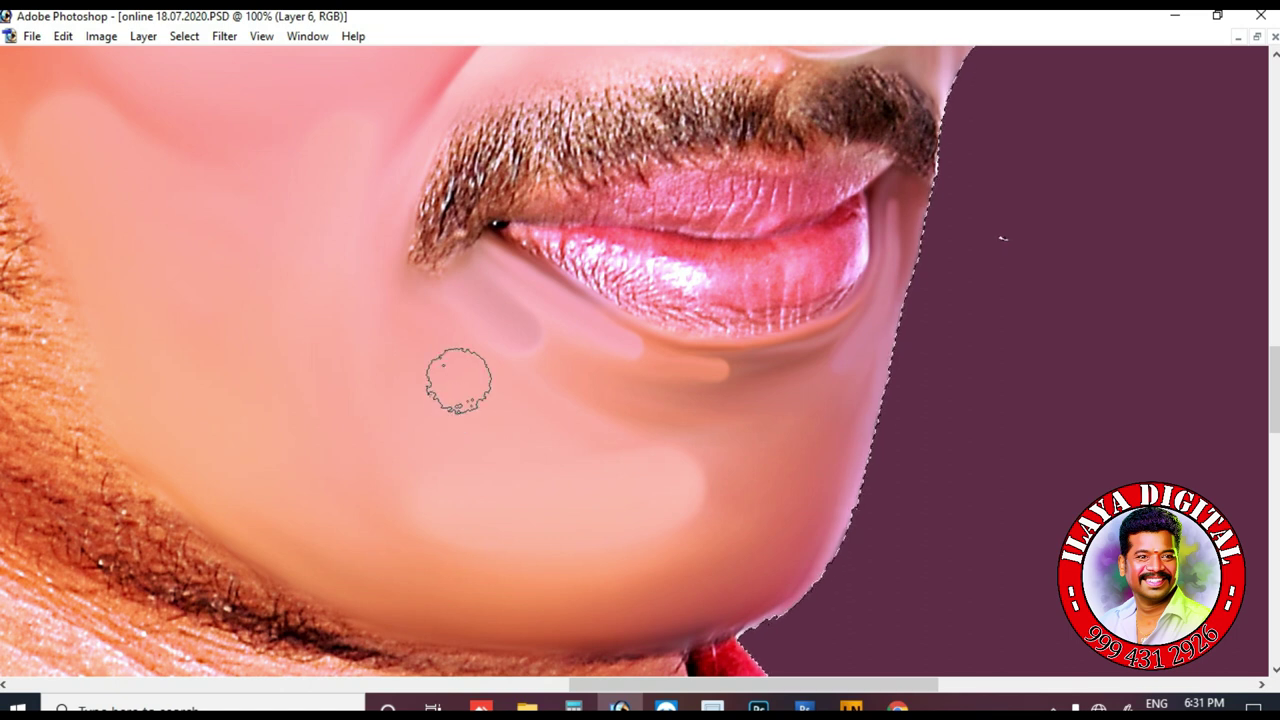
key(bracketleft)
key(bracketleft)
key(bracketleft)
key(bracketleft)
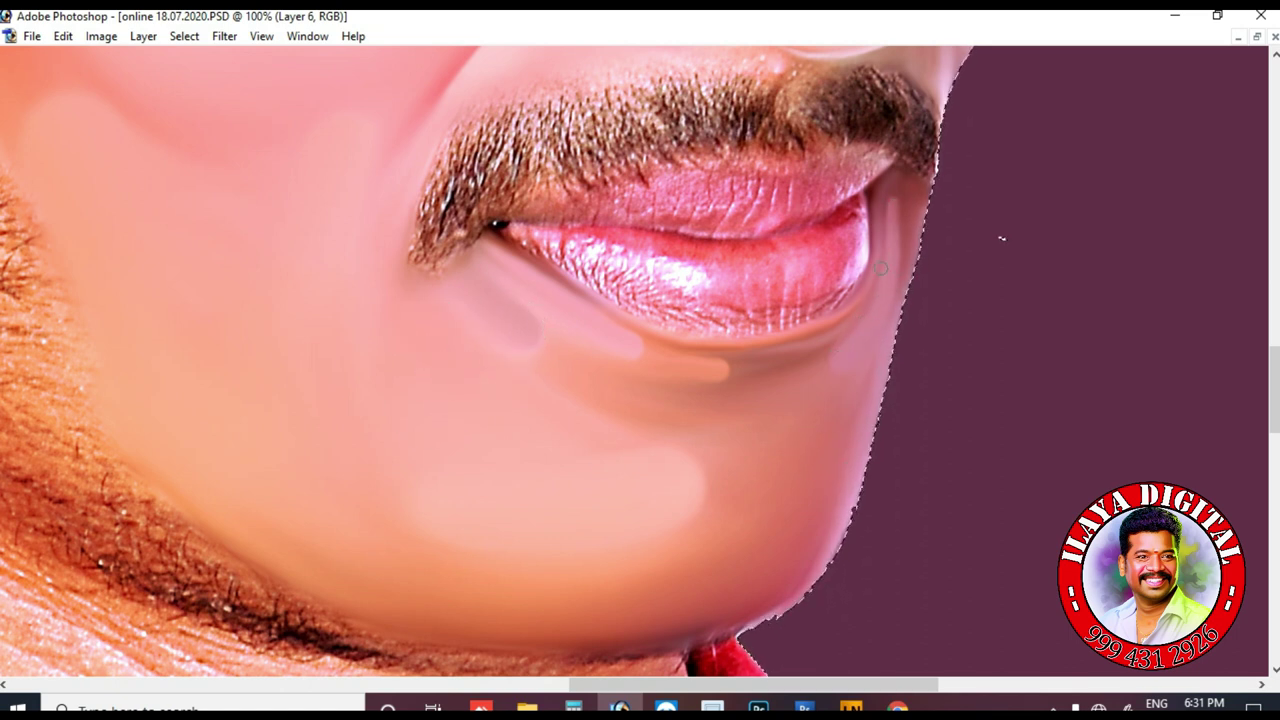
- Smudge the lower lip's upper part, its bright far edge and its wrinkled bottom rim into smooth bands
scroll(463, 440, up, 2)
scroll(435, 403, up, 2)
key(bracketright)
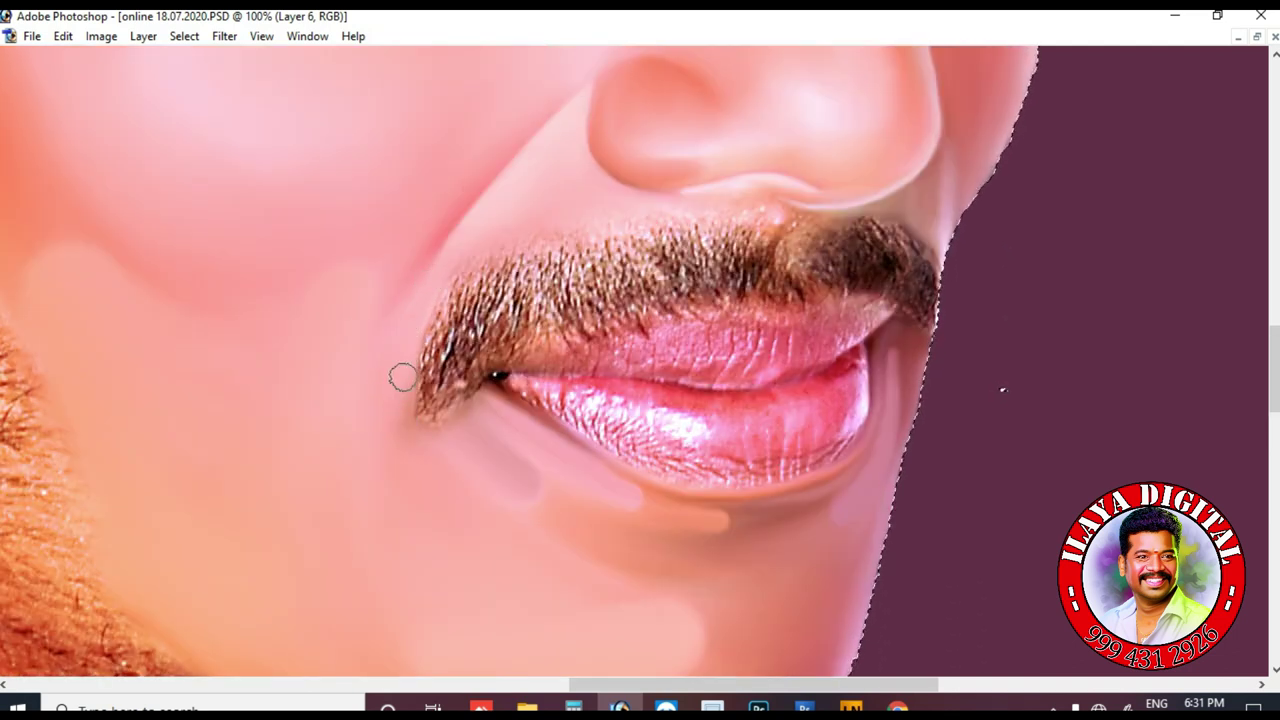
key(ctrl+plus)
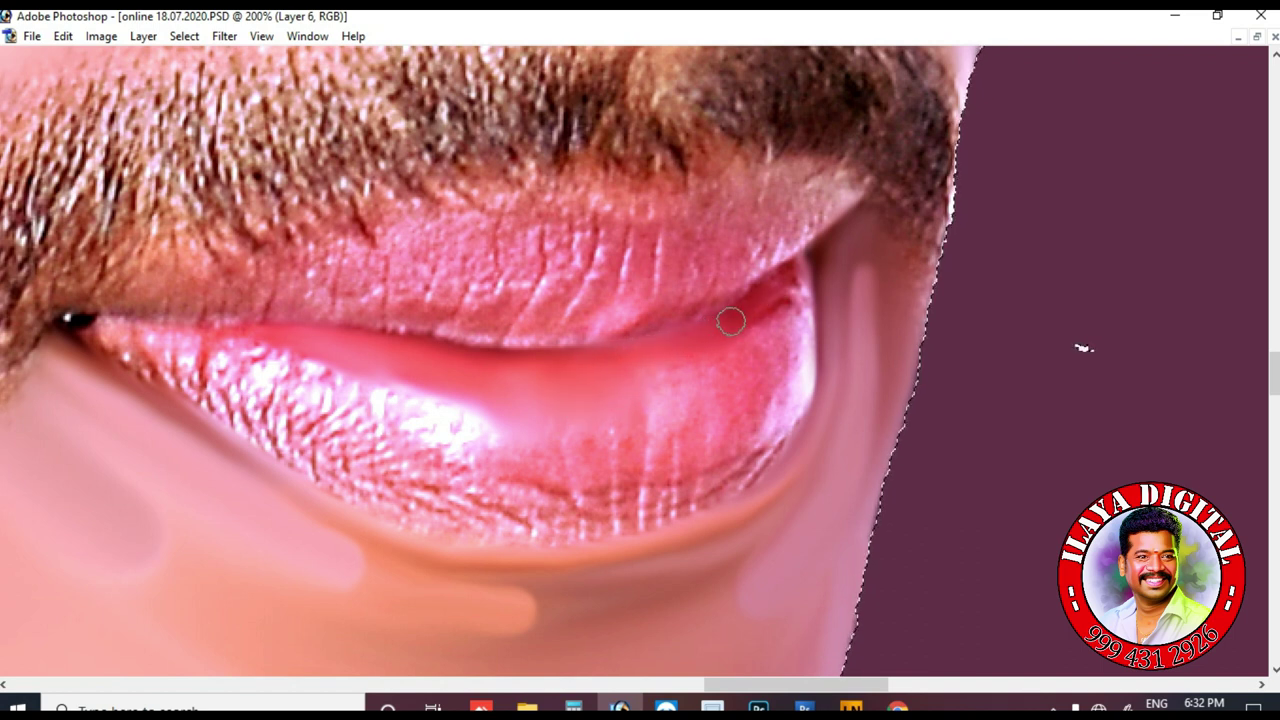
mouse_move(803, 270)
mouse_down()
mouse_move(802, 357)
mouse_move(729, 472)
mouse_up()
mouse_move(801, 423)
mouse_down()
mouse_move(774, 423)
mouse_move(736, 478)
mouse_move(566, 503)
mouse_move(663, 506)
mouse_move(646, 500)
mouse_up()
mouse_move(105, 345)
mouse_down()
mouse_move(261, 441)
mouse_move(385, 503)
mouse_move(537, 529)
mouse_move(478, 527)
mouse_move(559, 533)
mouse_move(739, 498)
mouse_up()
drag(234, 419, 136, 362)
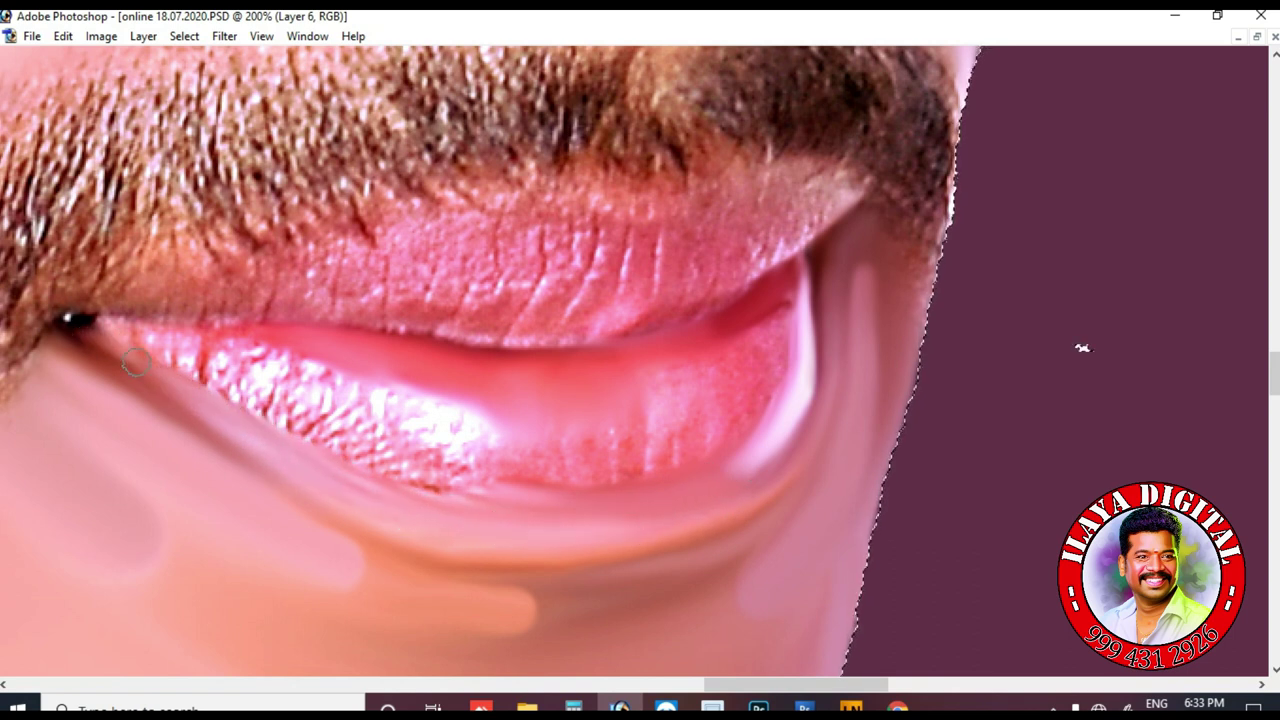
- Smudge the creases on the middle and far part of the lower lip and deepen the line at the near mouth corner
drag(72, 326, 140, 378)
drag(329, 482, 666, 490)
mouse_move(500, 442)
mouse_down()
mouse_move(532, 436)
mouse_move(577, 449)
mouse_move(612, 440)
mouse_move(620, 460)
mouse_move(660, 398)
mouse_up()
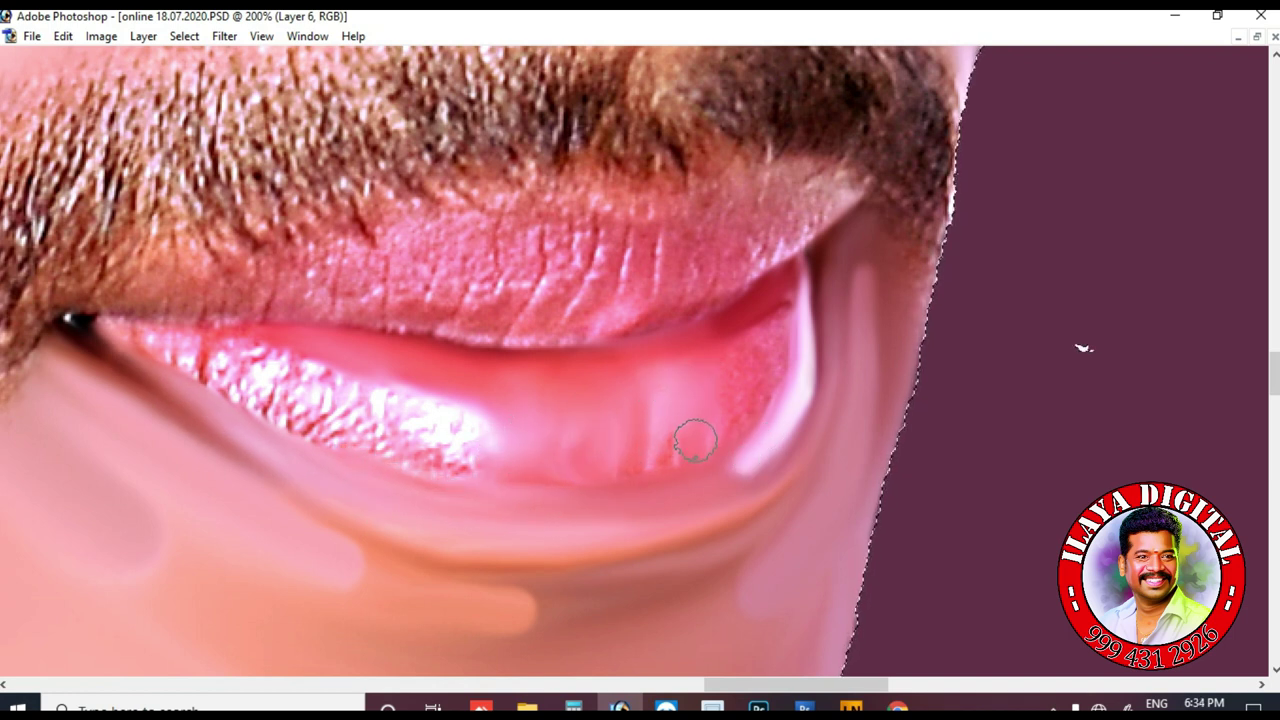
key(bracketleft)
key(bracketleft)
drag(738, 335, 778, 298)
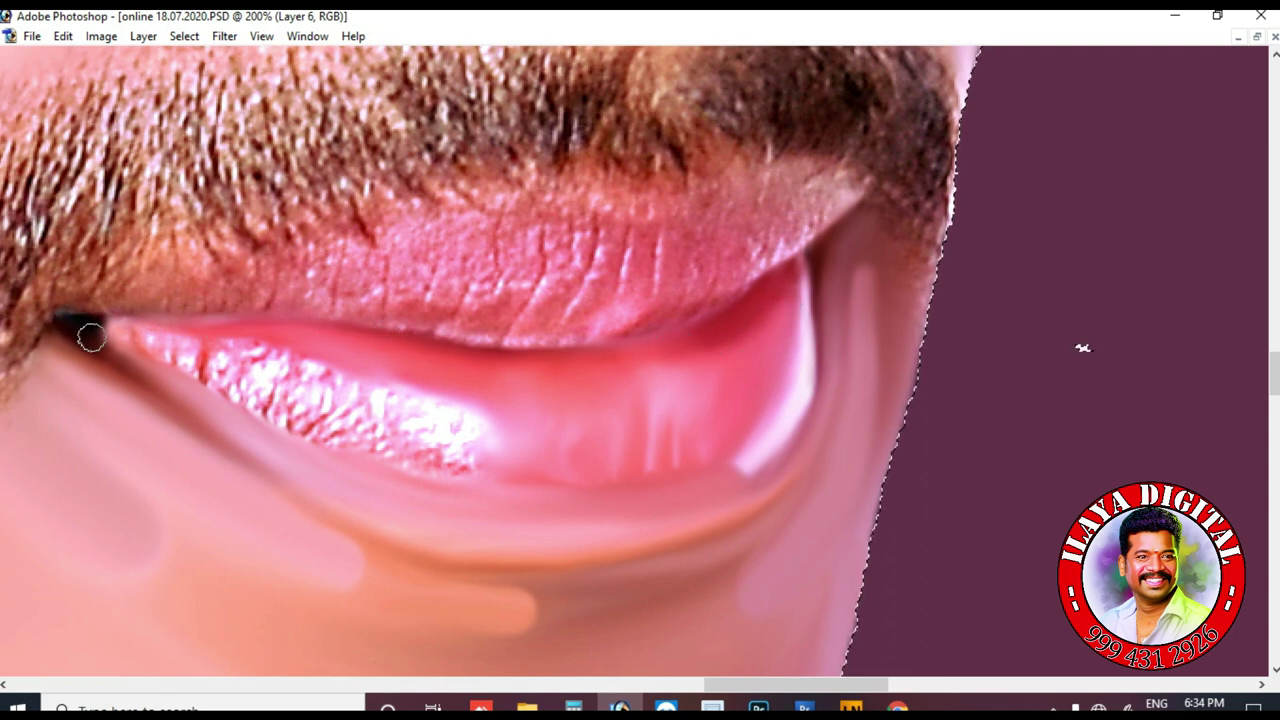
- Draw out the dark near mouth corner and smudge the rough highlight on the near half of the lower lip
drag(88, 333, 153, 323)
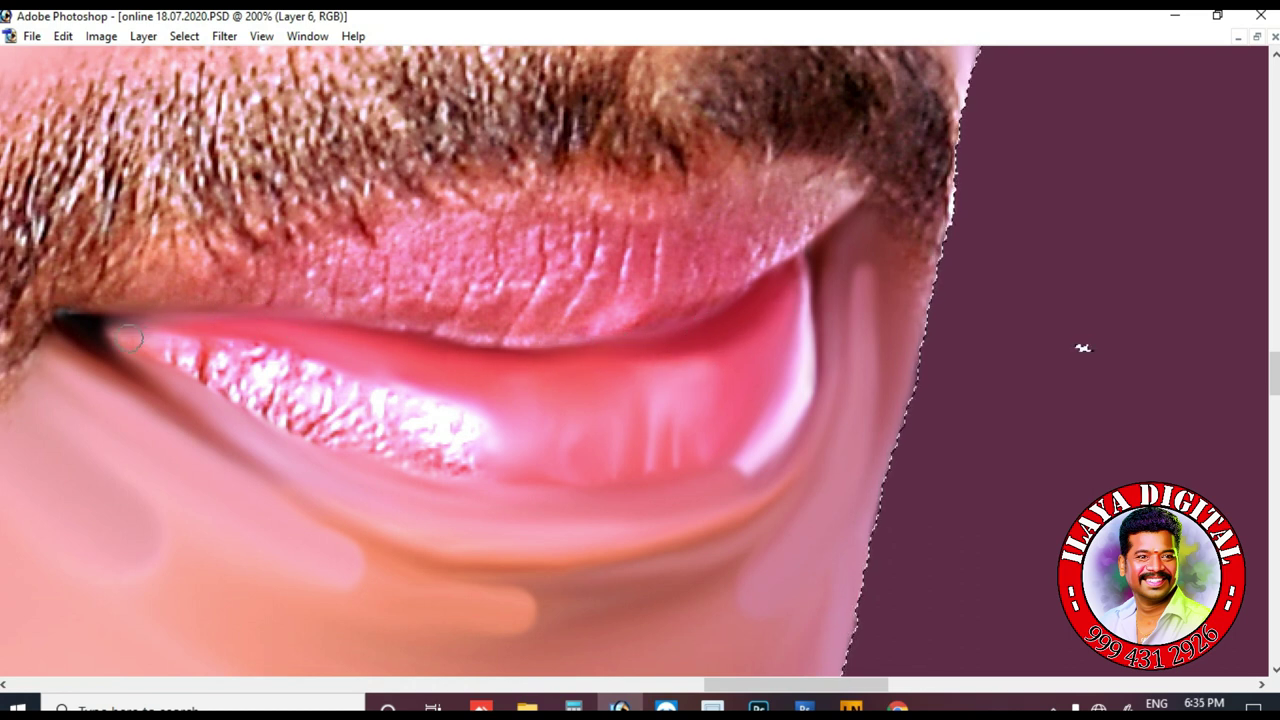
mouse_move(180, 354)
mouse_down()
mouse_move(221, 367)
mouse_move(250, 357)
mouse_move(308, 381)
mouse_move(243, 342)
mouse_move(229, 378)
mouse_move(302, 415)
mouse_move(359, 418)
mouse_move(397, 399)
mouse_move(477, 413)
mouse_move(401, 396)
mouse_move(475, 440)
mouse_move(402, 445)
mouse_move(224, 368)
mouse_up()
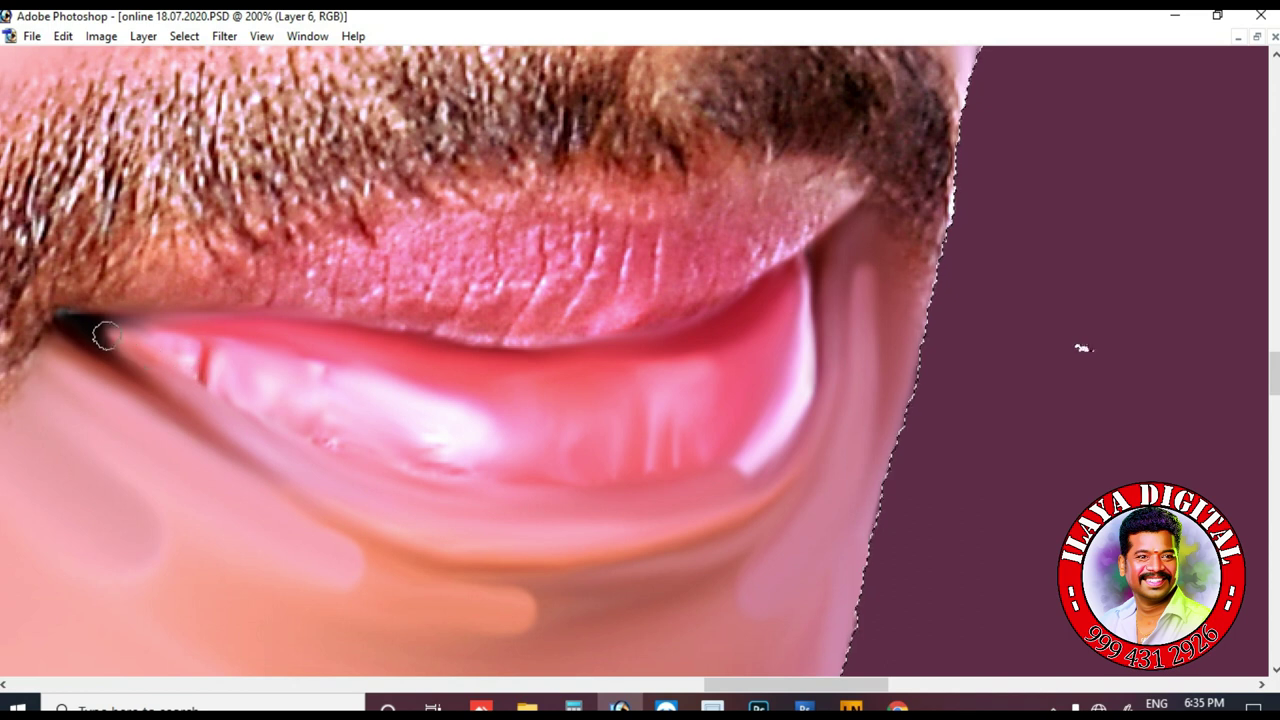
mouse_move(134, 341)
mouse_down()
mouse_move(219, 360)
mouse_move(254, 394)
mouse_move(314, 380)
mouse_move(189, 369)
mouse_move(363, 449)
mouse_move(469, 440)
mouse_move(378, 361)
mouse_up()
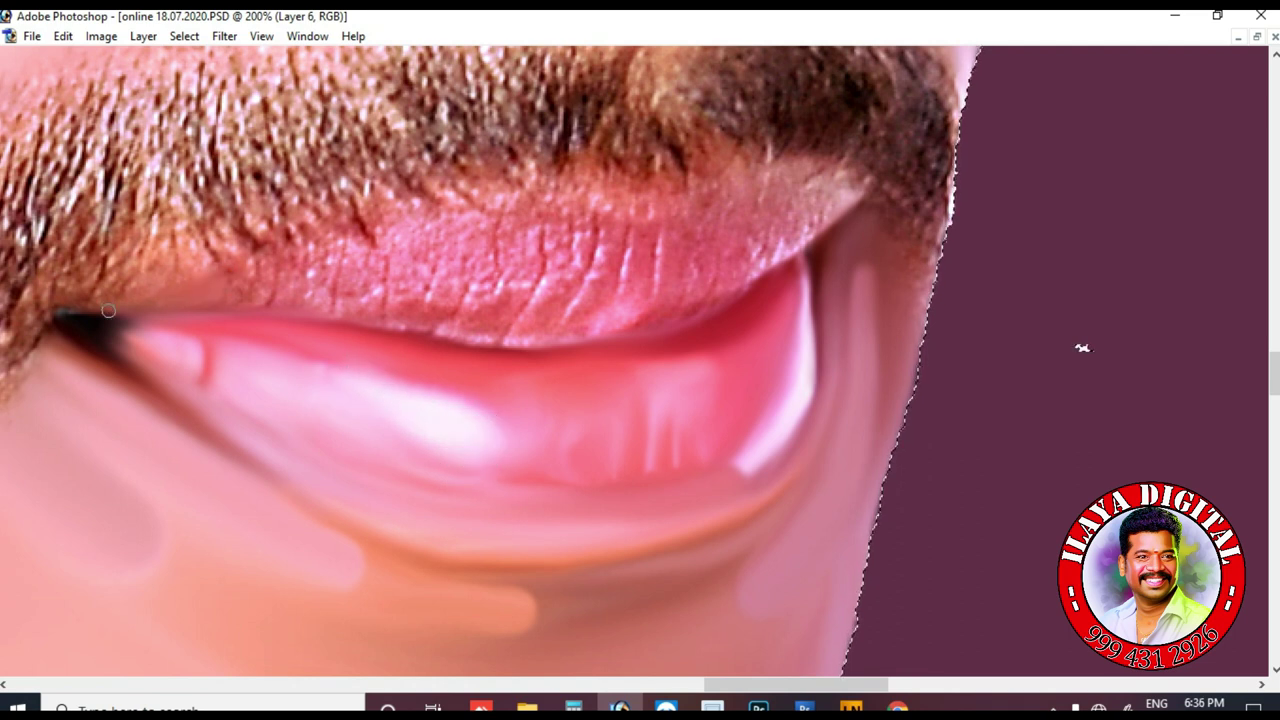
- Smudge the upper lip's top contour, far end and bottom edge into clean, smooth lines
mouse_move(238, 270)
mouse_down()
mouse_move(310, 236)
mouse_move(430, 216)
mouse_move(412, 222)
mouse_up()
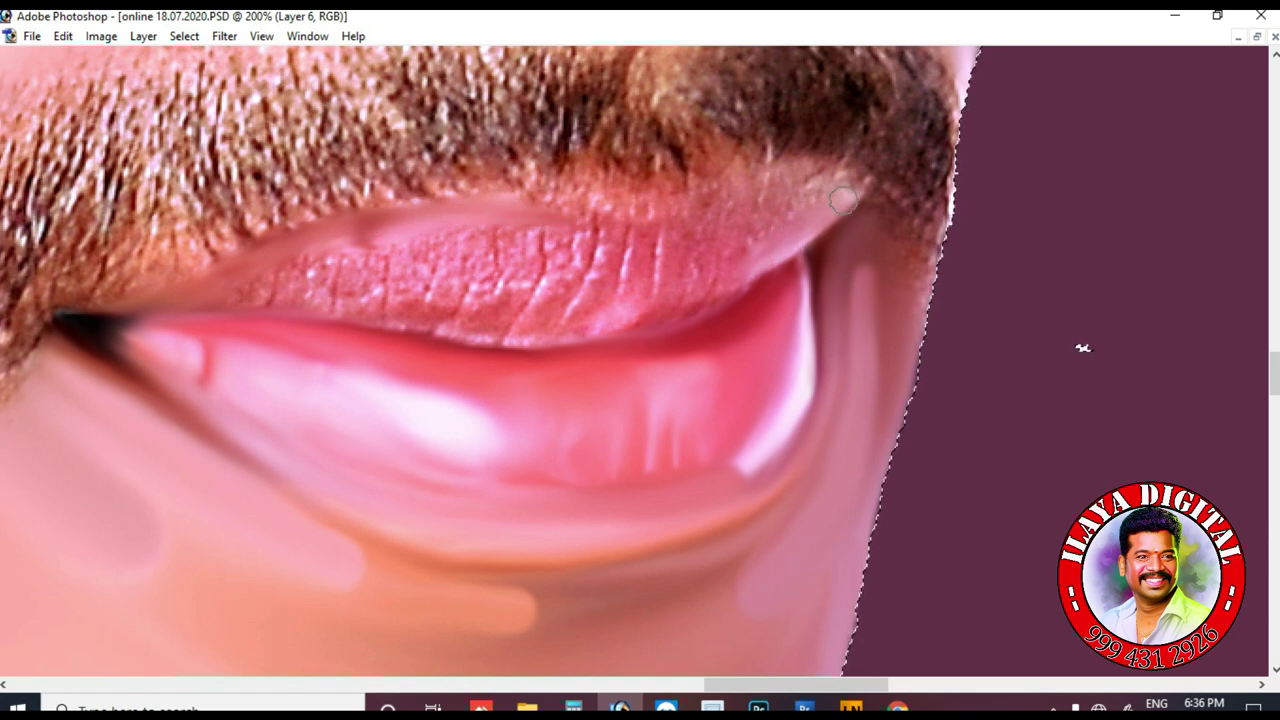
drag(580, 327, 300, 314)
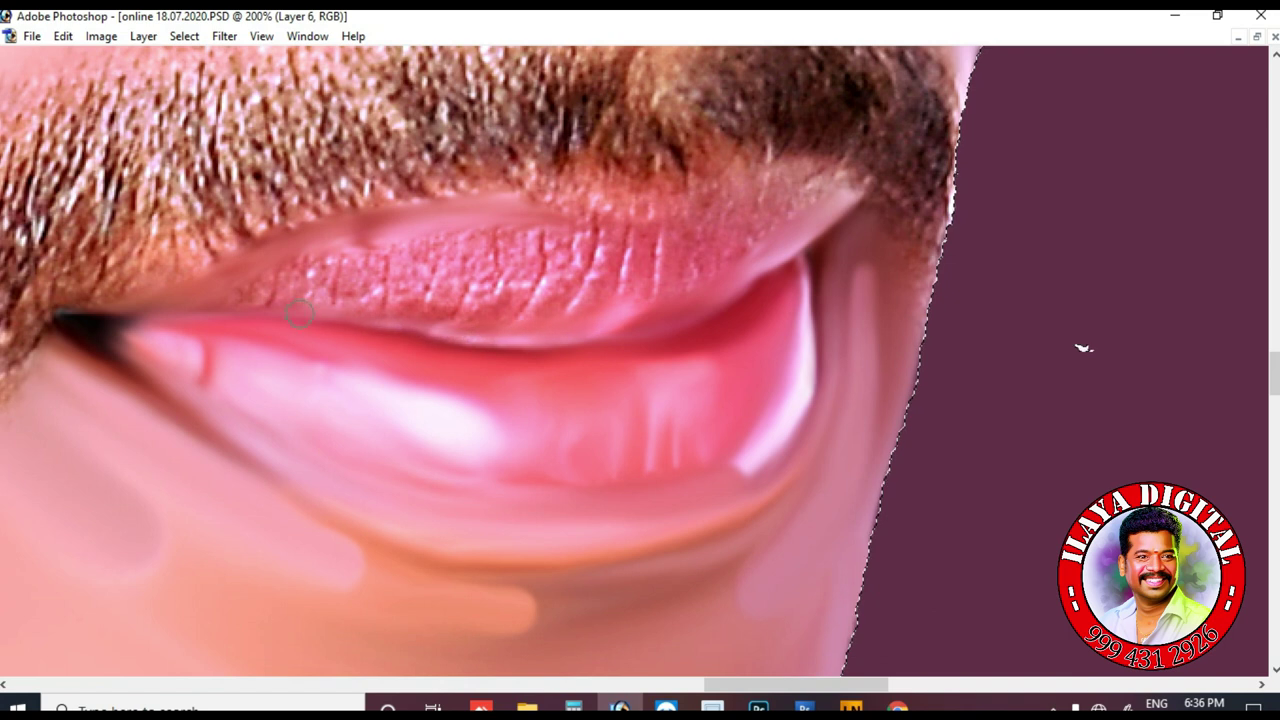
mouse_move(487, 343)
mouse_down()
mouse_move(568, 245)
mouse_move(458, 240)
mouse_move(392, 276)
mouse_move(610, 229)
mouse_move(643, 267)
mouse_move(724, 228)
mouse_up()
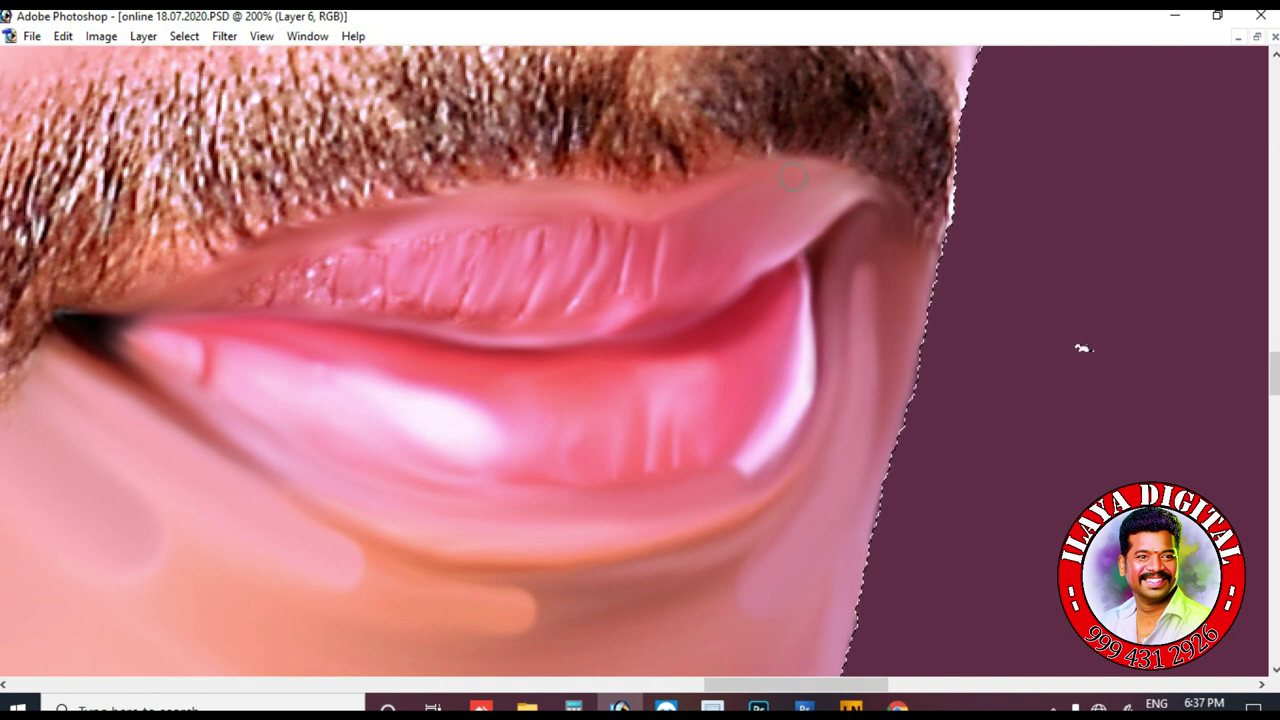
- Smudge the creases inside the upper lip and shape smooth highlight strokes on the lower lip
mouse_move(254, 285)
mouse_down()
mouse_move(361, 249)
mouse_move(454, 263)
mouse_move(605, 242)
mouse_up()
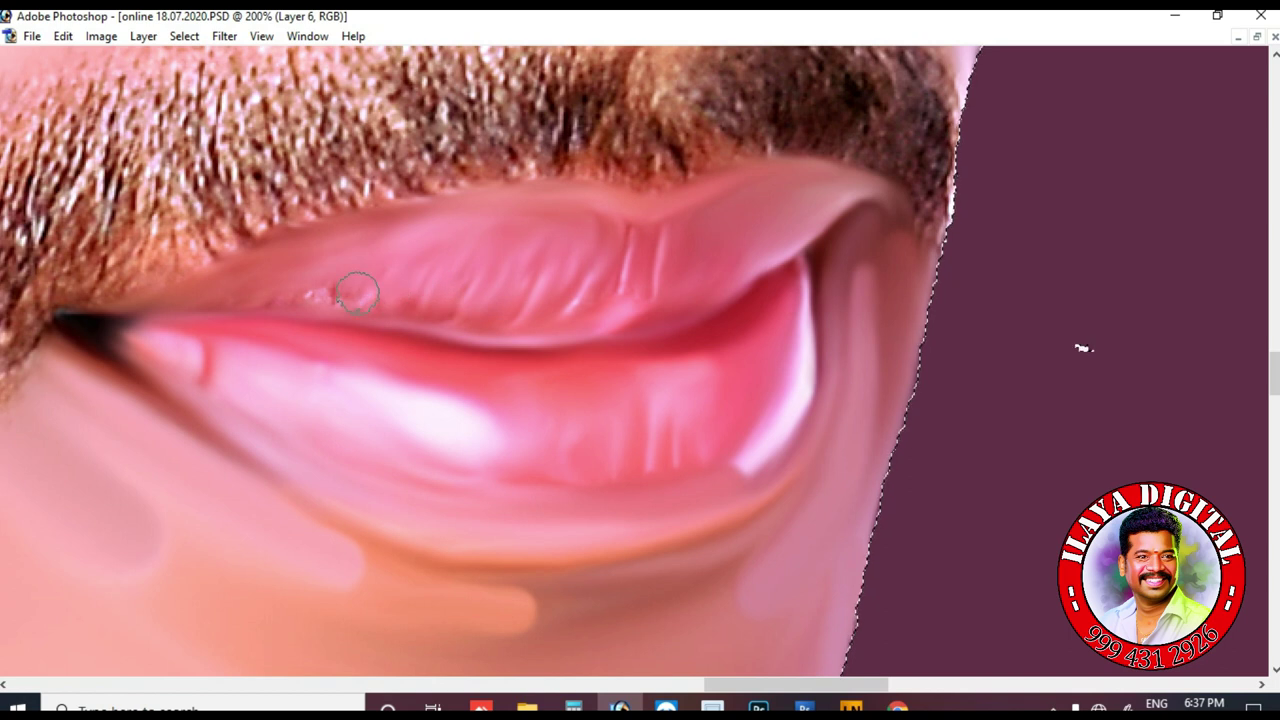
drag(406, 320, 610, 312)
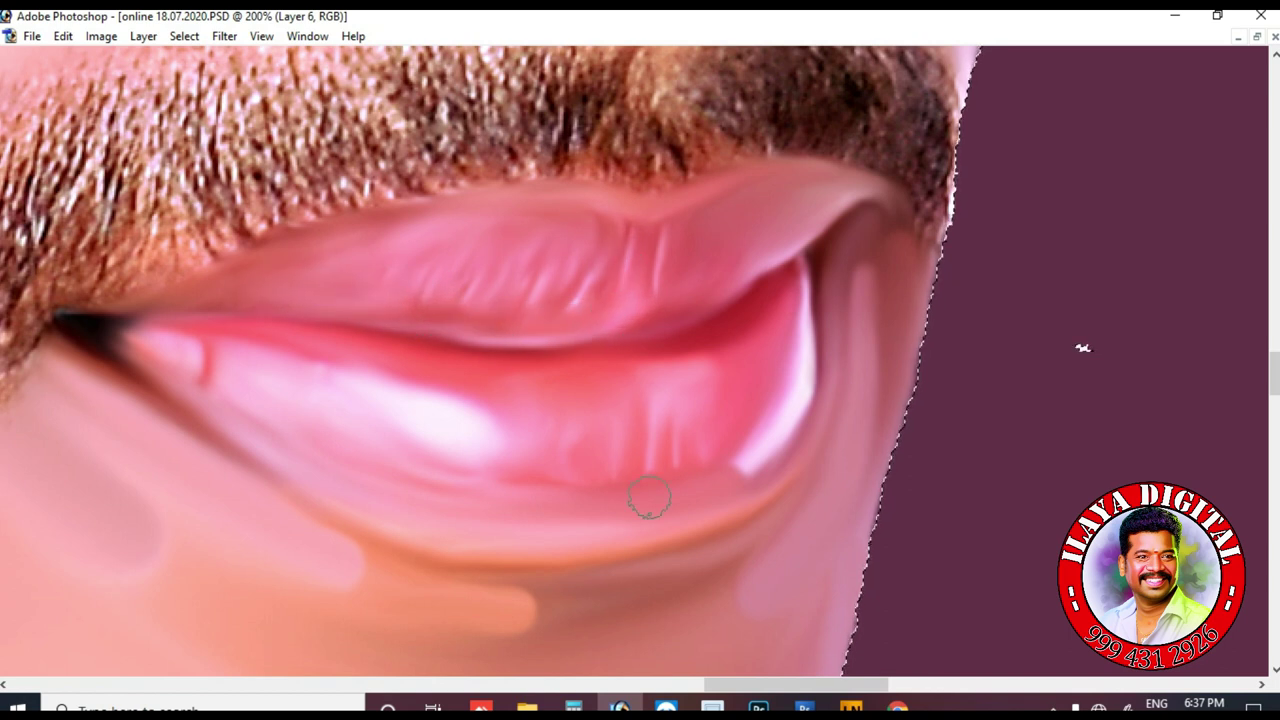
key(])
mouse_move(164, 348)
mouse_down()
mouse_move(147, 344)
mouse_move(477, 434)
mouse_move(363, 397)
mouse_move(476, 448)
mouse_up()
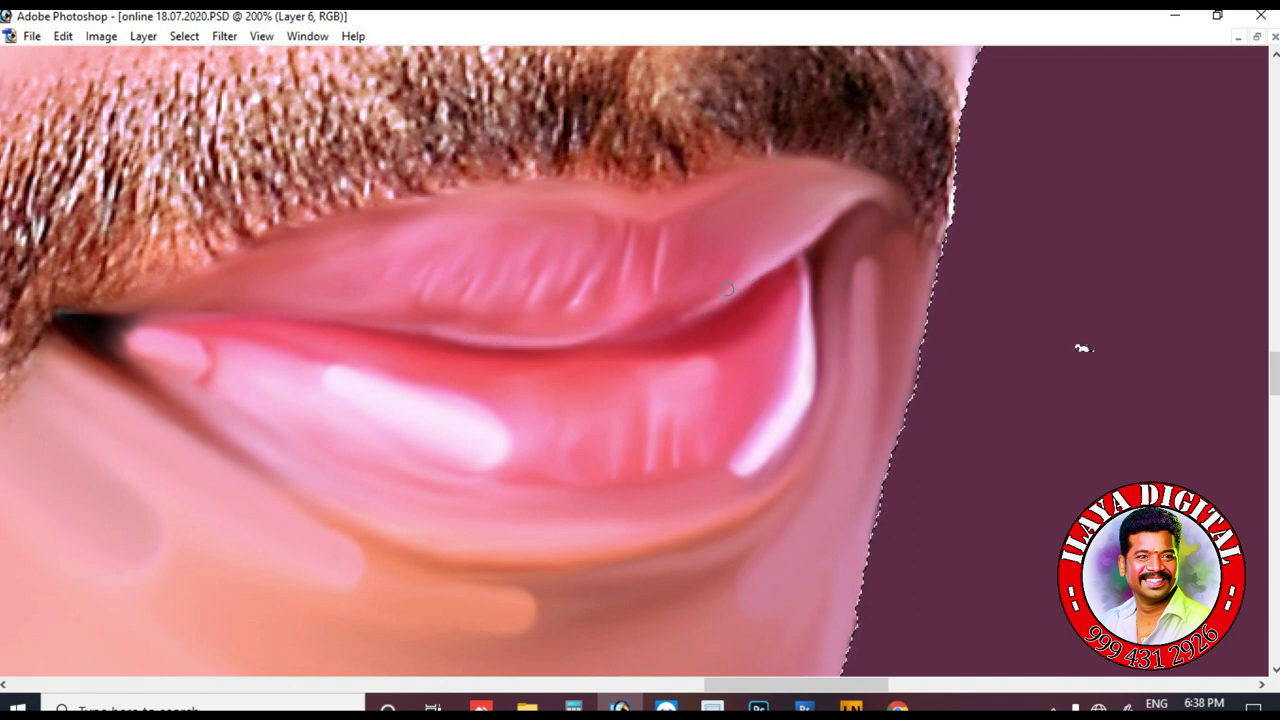
- Smudge the upper neck skin below the jaw creases with a much larger brush
key(ctrl+minus)
key(ctrl+minus)
key(ctrl+minus)
drag(781, 356, 1101, 82)
key(bracketright)
key(bracketright)
key(bracketright)
key(bracketright)
key(bracketright)
key(bracketright)
key(bracketright)
key(bracketright)
key(bracketright)
key(bracketright)
mouse_move(508, 314)
mouse_down()
mouse_move(463, 203)
mouse_move(502, 267)
mouse_move(587, 313)
mouse_move(565, 354)
mouse_move(636, 340)
mouse_move(759, 380)
mouse_move(597, 322)
mouse_move(717, 427)
mouse_up()
scroll(717, 427, down, 1)
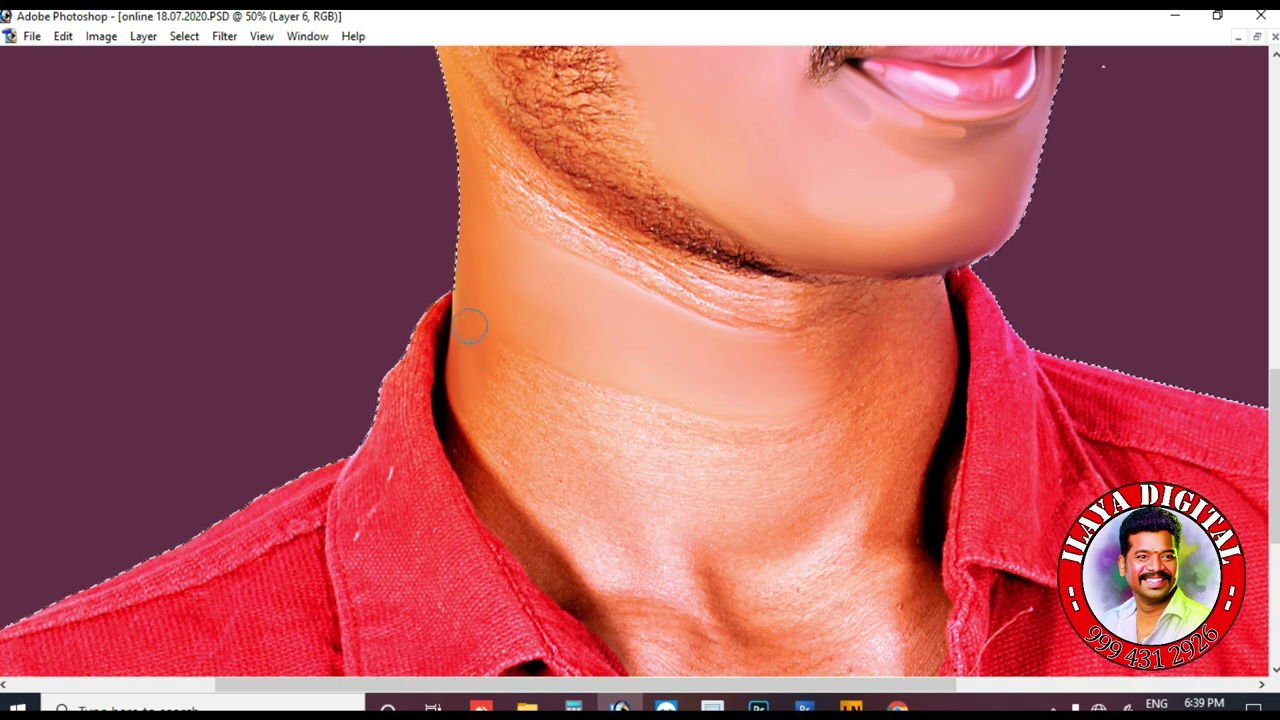
- Smudge the near side of the neck downward along the shadow beside the shirt collar
scroll(476, 290, down, 3)
scroll(532, 418, down, 2)
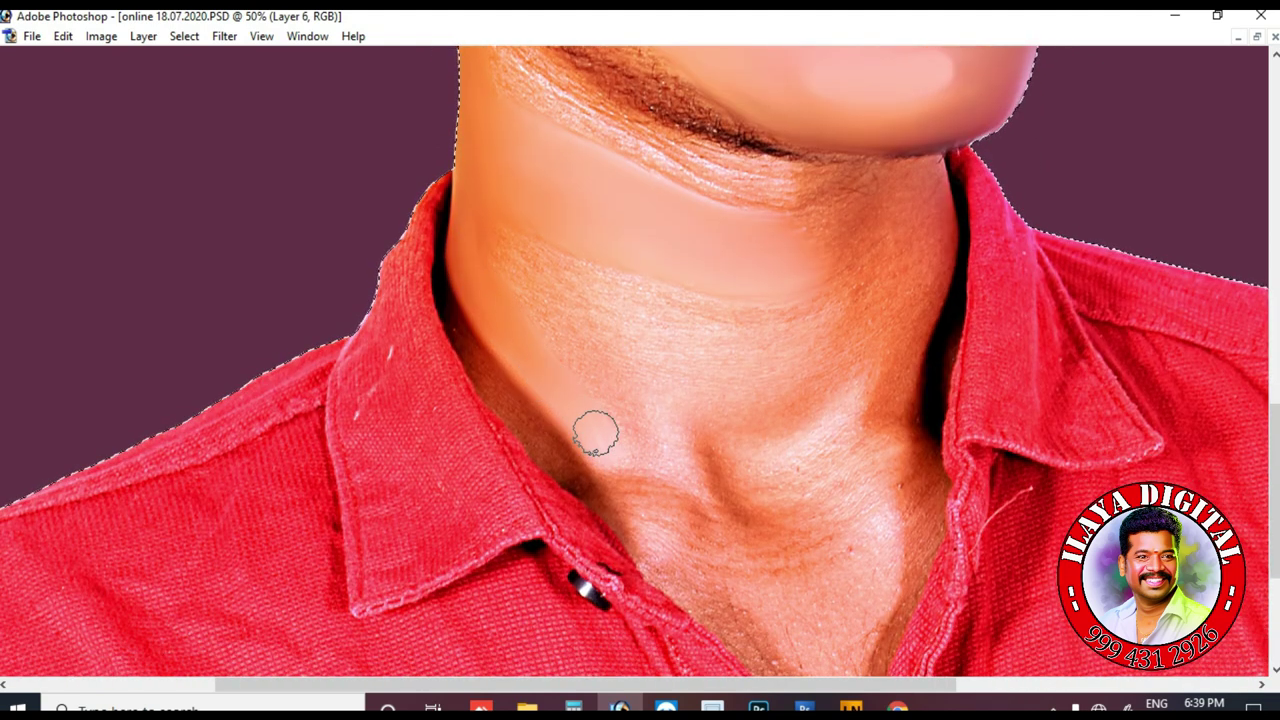
drag(593, 428, 606, 449)
- Smudge the middle of the neck, the throat hollow and the shadow along the near collar into smooth skin
key(bracketright)
key(bracketright)
mouse_move(503, 249)
mouse_down()
mouse_move(519, 275)
mouse_move(564, 293)
mouse_move(705, 329)
mouse_move(637, 314)
mouse_move(756, 271)
mouse_move(758, 334)
mouse_move(815, 387)
mouse_move(780, 399)
mouse_move(632, 349)
mouse_move(779, 412)
mouse_move(795, 486)
mouse_move(821, 473)
mouse_move(809, 508)
mouse_move(729, 468)
mouse_move(819, 406)
mouse_move(655, 433)
mouse_move(681, 445)
mouse_move(681, 461)
mouse_move(719, 457)
mouse_move(670, 446)
mouse_move(679, 479)
mouse_move(710, 496)
mouse_move(683, 423)
mouse_move(698, 466)
mouse_move(759, 534)
mouse_move(738, 467)
mouse_move(638, 492)
mouse_move(652, 555)
mouse_move(640, 515)
mouse_move(698, 525)
mouse_up()
key([)
drag(657, 488, 721, 536)
drag(440, 293, 630, 556)
scroll(724, 516, up, 2)
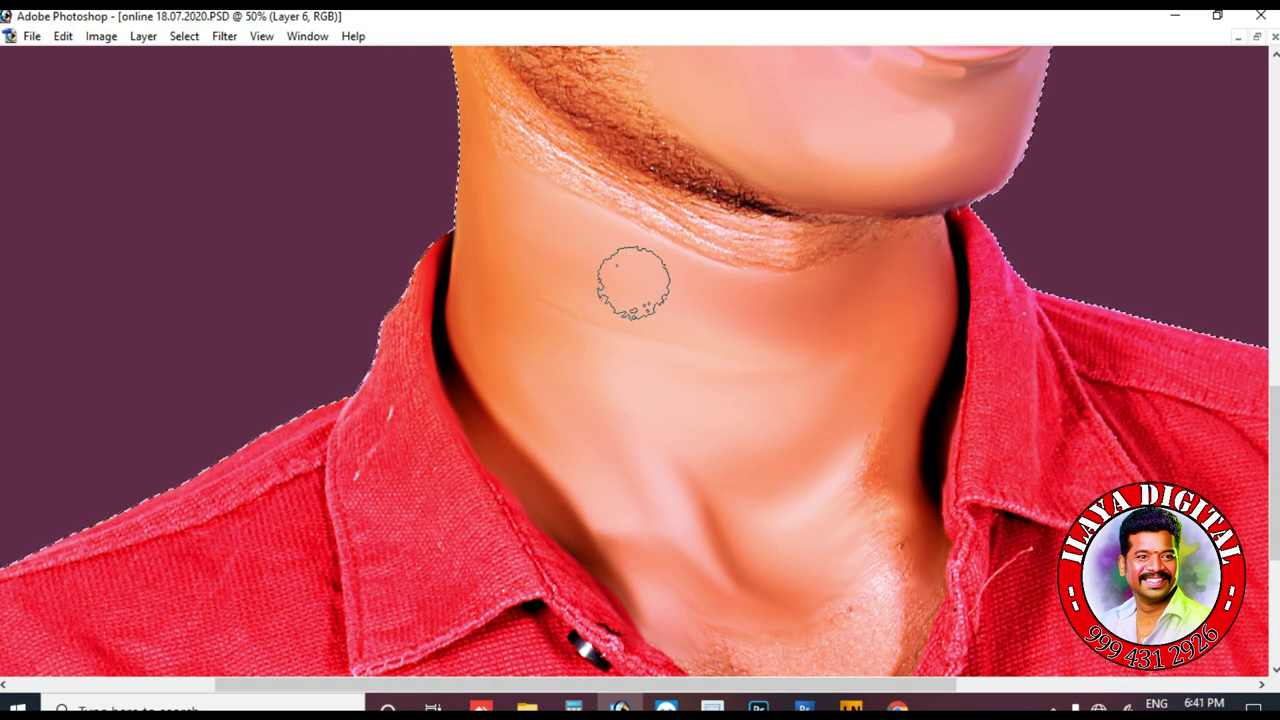
- Smudge the far base of the neck and the hairy chest skin down to the point of the shirt opening
scroll(891, 312, down, 3)
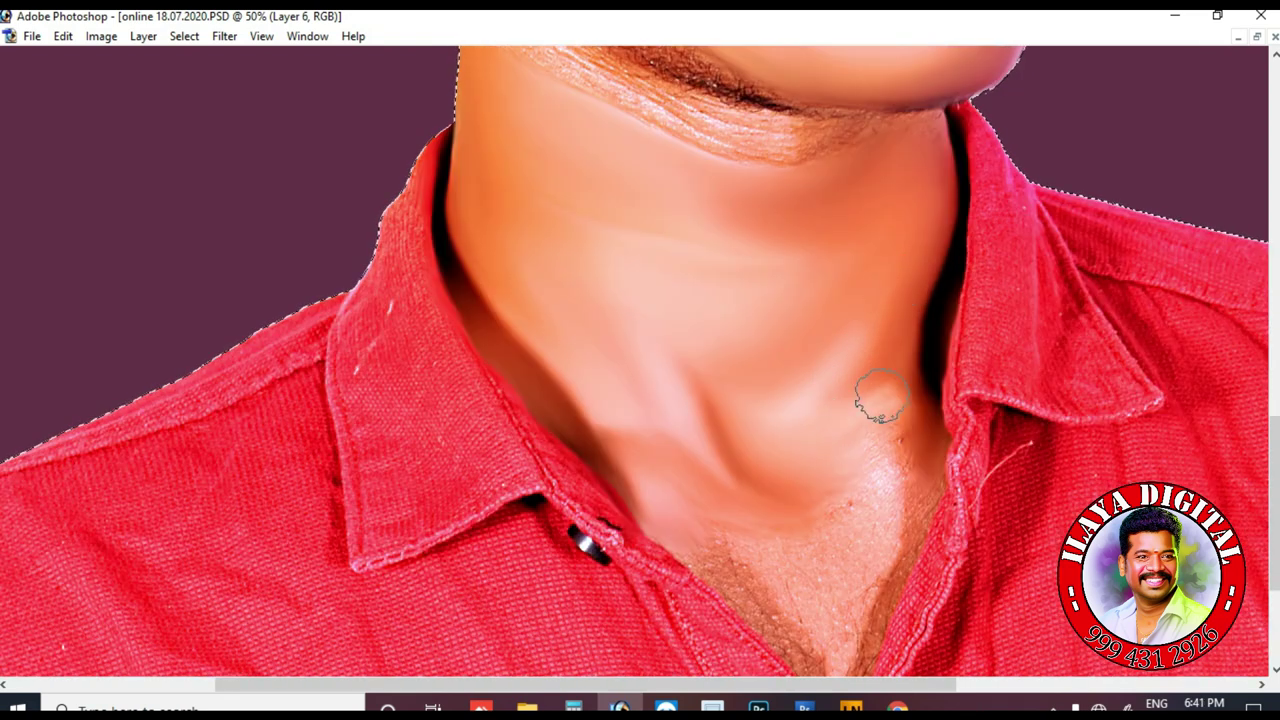
scroll(877, 463, down, 5)
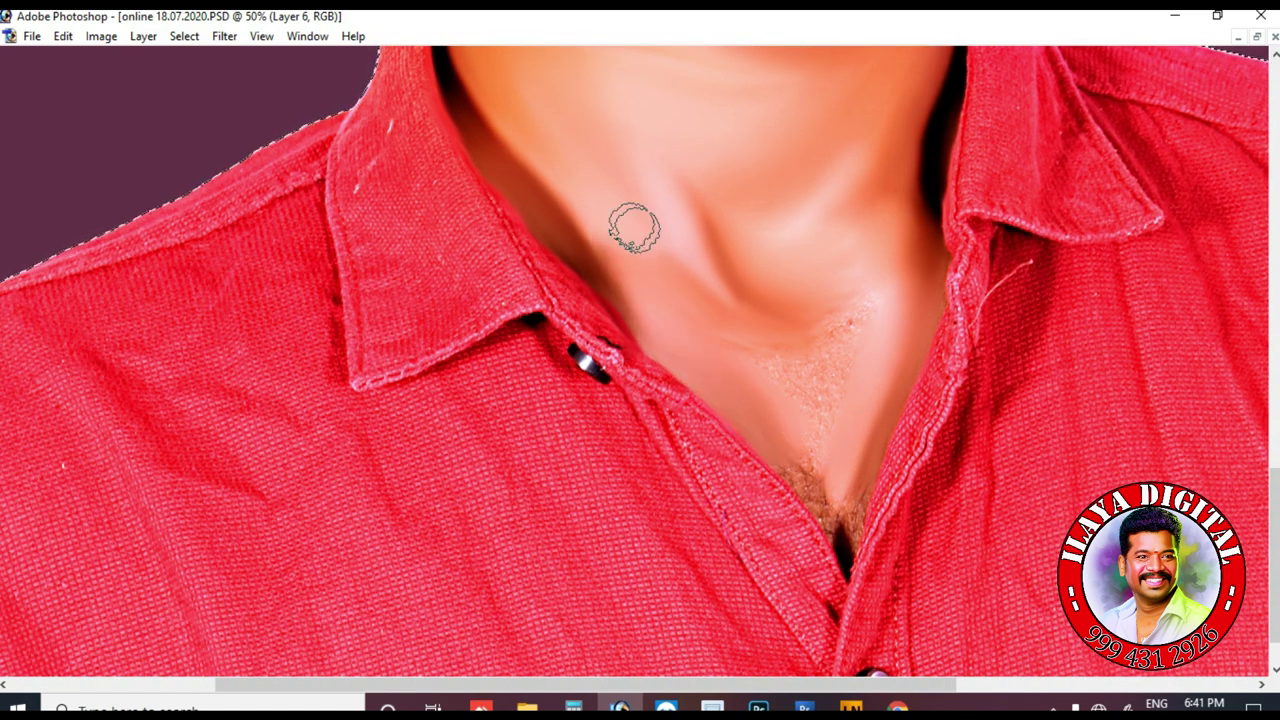
drag(835, 332, 820, 410)
scroll(850, 330, down, 1)
mouse_move(820, 363)
mouse_down()
mouse_move(774, 389)
mouse_move(837, 447)
mouse_move(792, 388)
mouse_move(833, 463)
mouse_move(851, 447)
mouse_move(845, 480)
mouse_up()
key(bracketright)
key(bracketright)
key(bracketright)
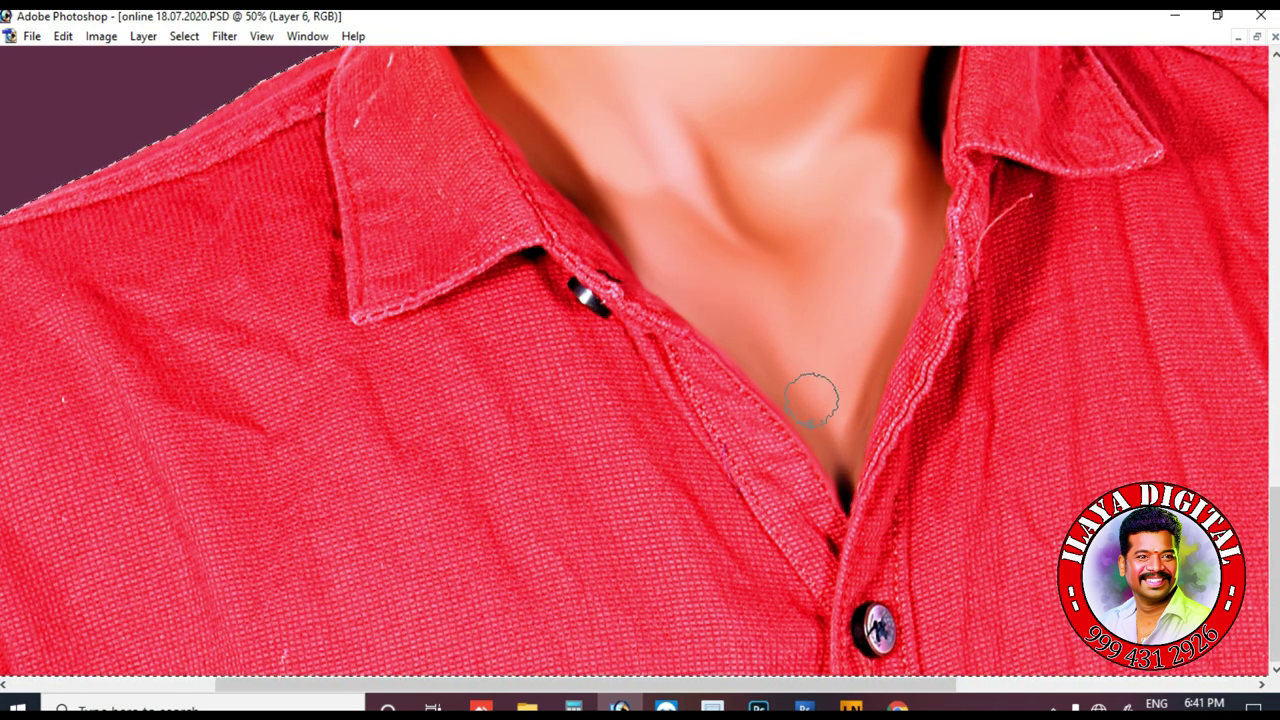
drag(876, 314, 816, 425)
- Smudge the rough skin folds on the neck below the bearded jawline into soft, flowing creases
scroll(816, 424, up, 5)
scroll(540, 349, up, 1)
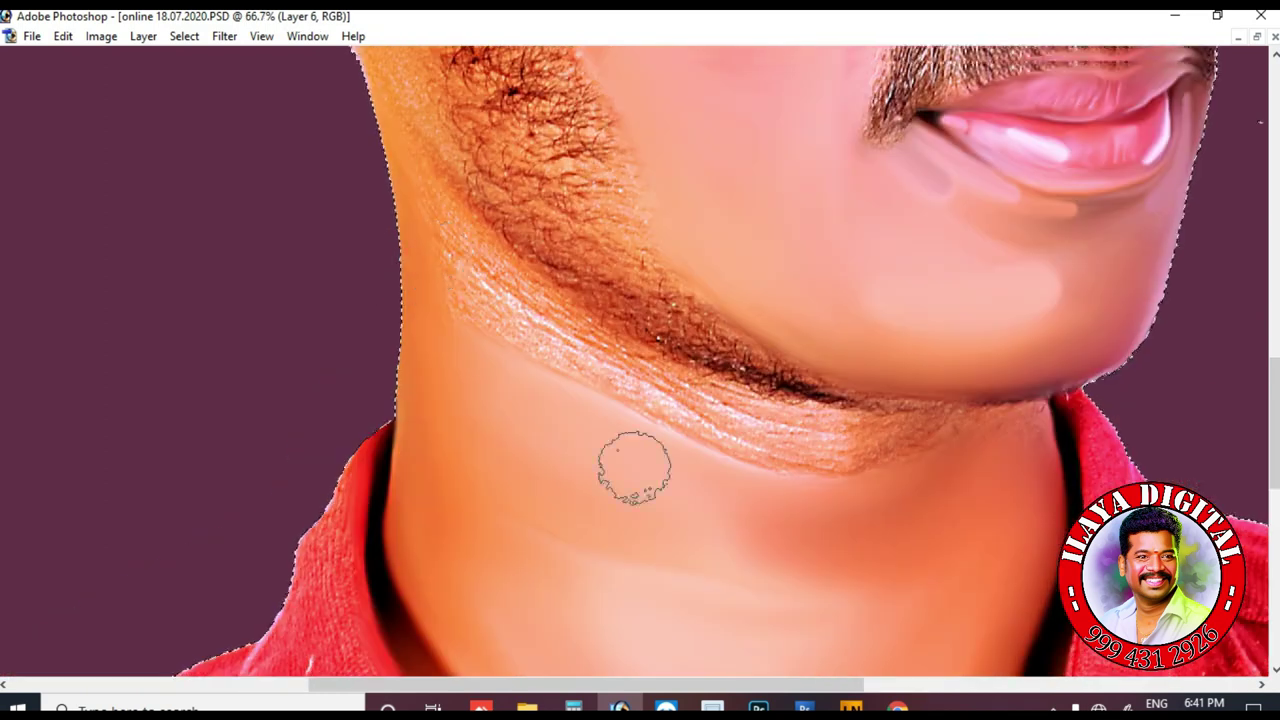
mouse_move(443, 200)
mouse_down()
mouse_move(563, 309)
mouse_move(763, 420)
mouse_move(855, 443)
mouse_up()
key(bracketright)
mouse_move(620, 358)
mouse_down()
mouse_move(453, 278)
mouse_move(560, 343)
mouse_move(877, 474)
mouse_up()
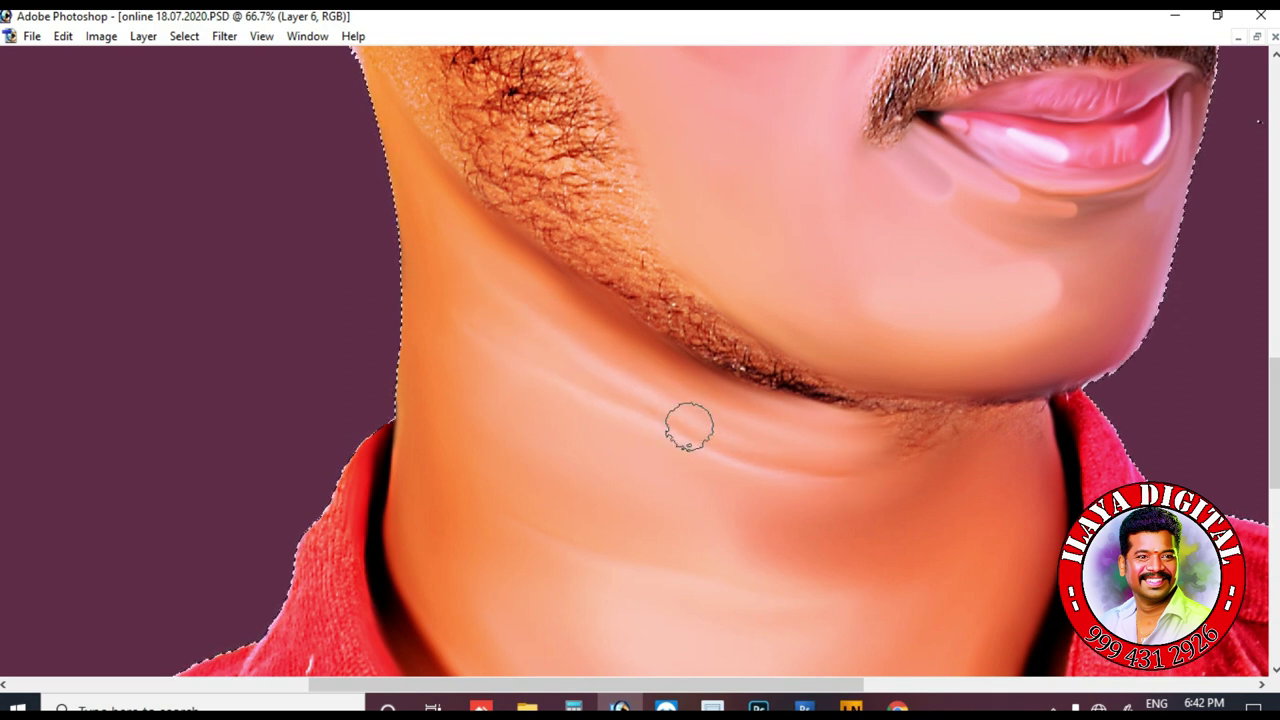
- Smudge the stubble beneath the chin and the adjoining neck skin into a clean, soft shadow line
key(ctrl+plus)
mouse_move(1003, 398)
mouse_down()
mouse_move(511, 388)
mouse_move(509, 335)
mouse_up()
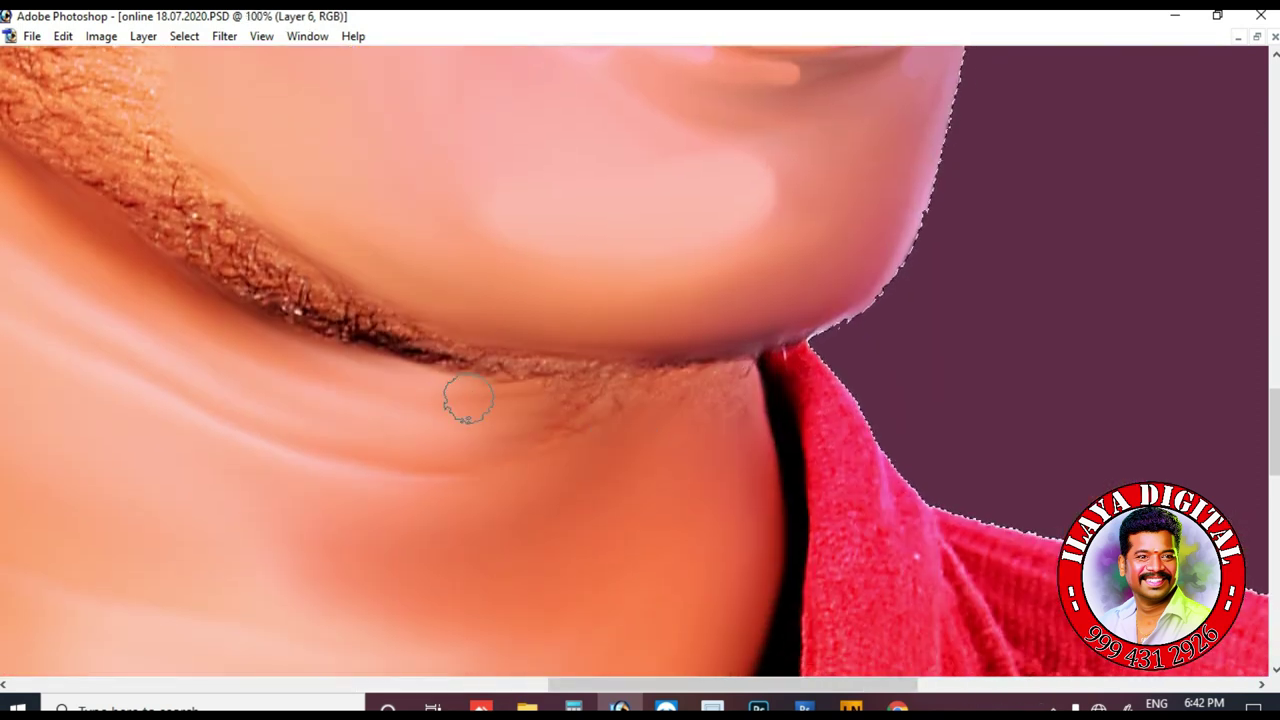
drag(408, 457, 437, 443)
key(bracketleft)
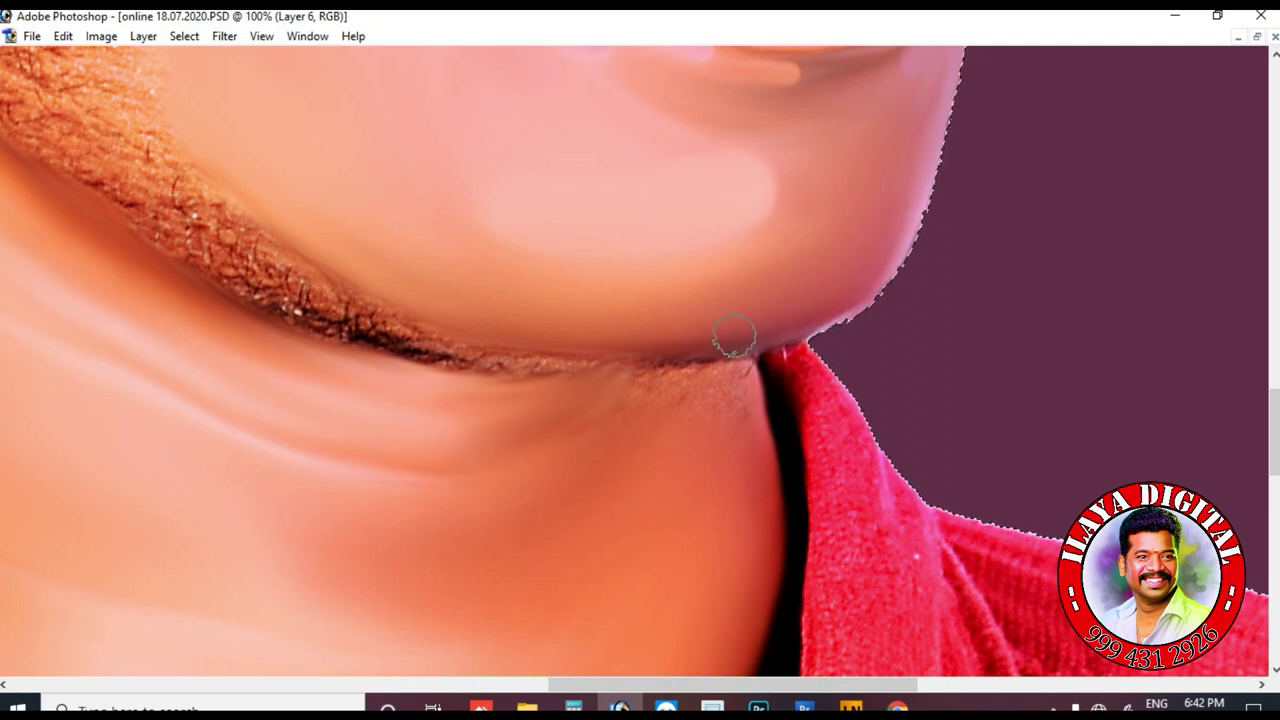
drag(415, 372, 574, 394)
drag(500, 425, 403, 440)
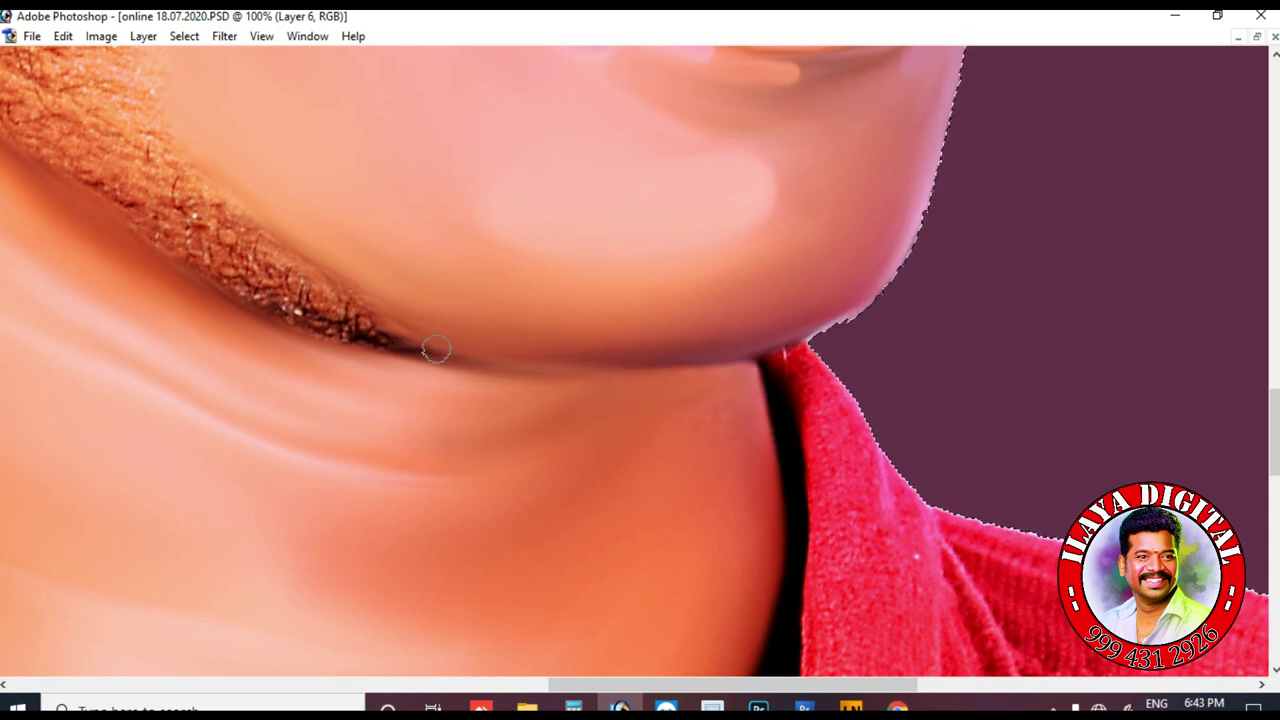
- Shape a soft highlight with a larger smudge brush along the neck crease below the front end of the beard
key(bracketright)
key(bracketright)
key(bracketright)
key(bracketright)
drag(374, 400, 413, 409)
- Shape soft highlights over the base of the throat, the collarbone area and the chest inside the shirt opening
drag(471, 551, 575, 237)
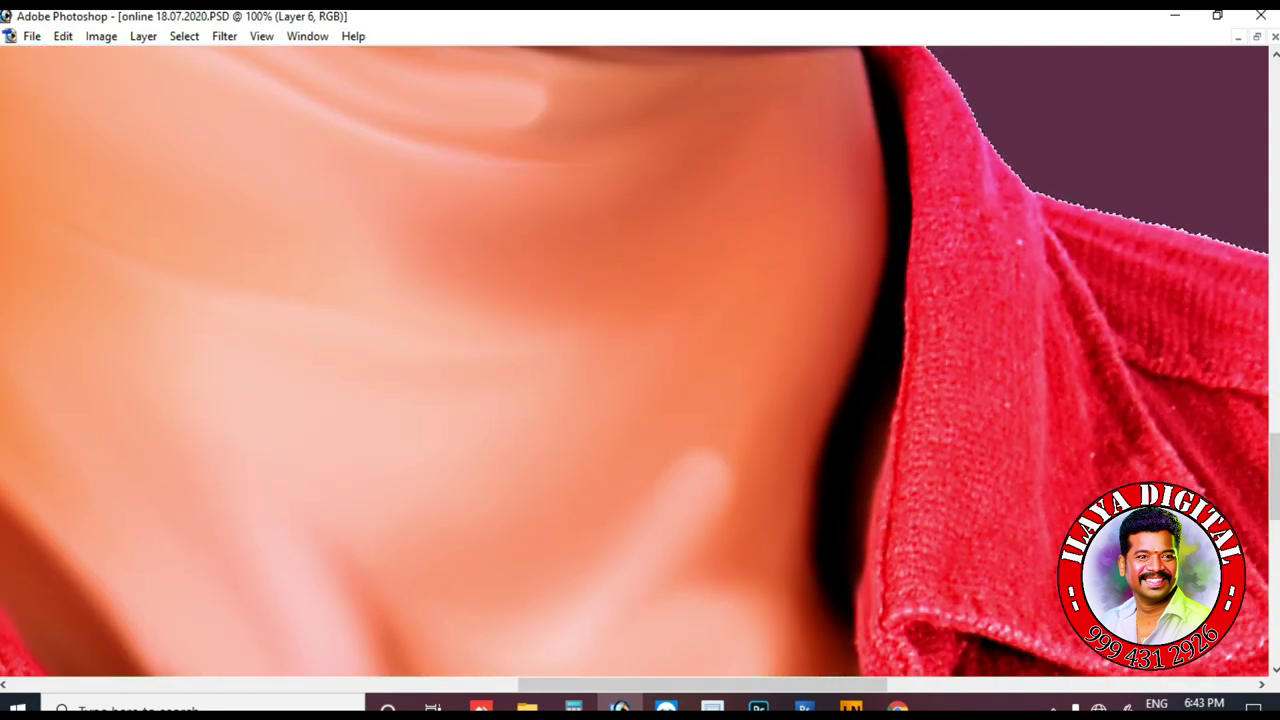
drag(651, 580, 914, 437)
key(bracketright)
key(bracketright)
key(bracketright)
key(bracketright)
drag(398, 438, 423, 463)
scroll(545, 550, down, 2)
key(bracketleft)
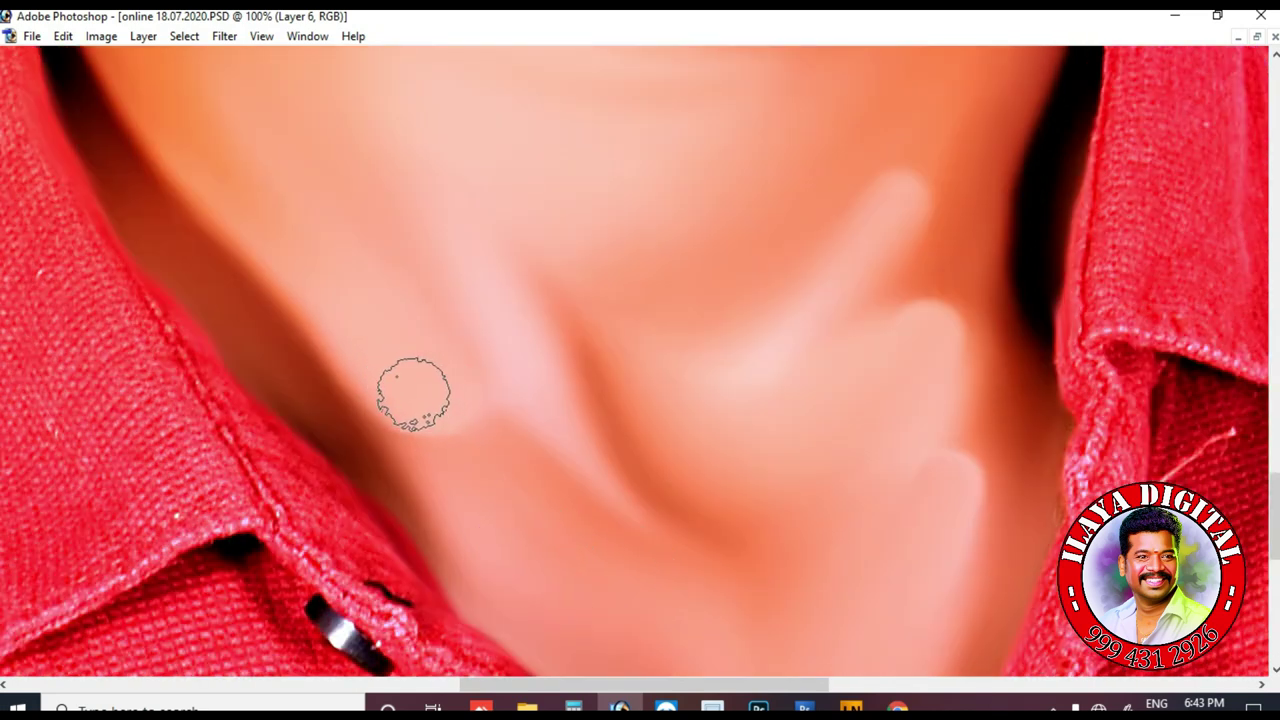
- Shape soft light and shadow strokes on the middle of the neck and at the near start of the upper crease
scroll(517, 491, up, 5)
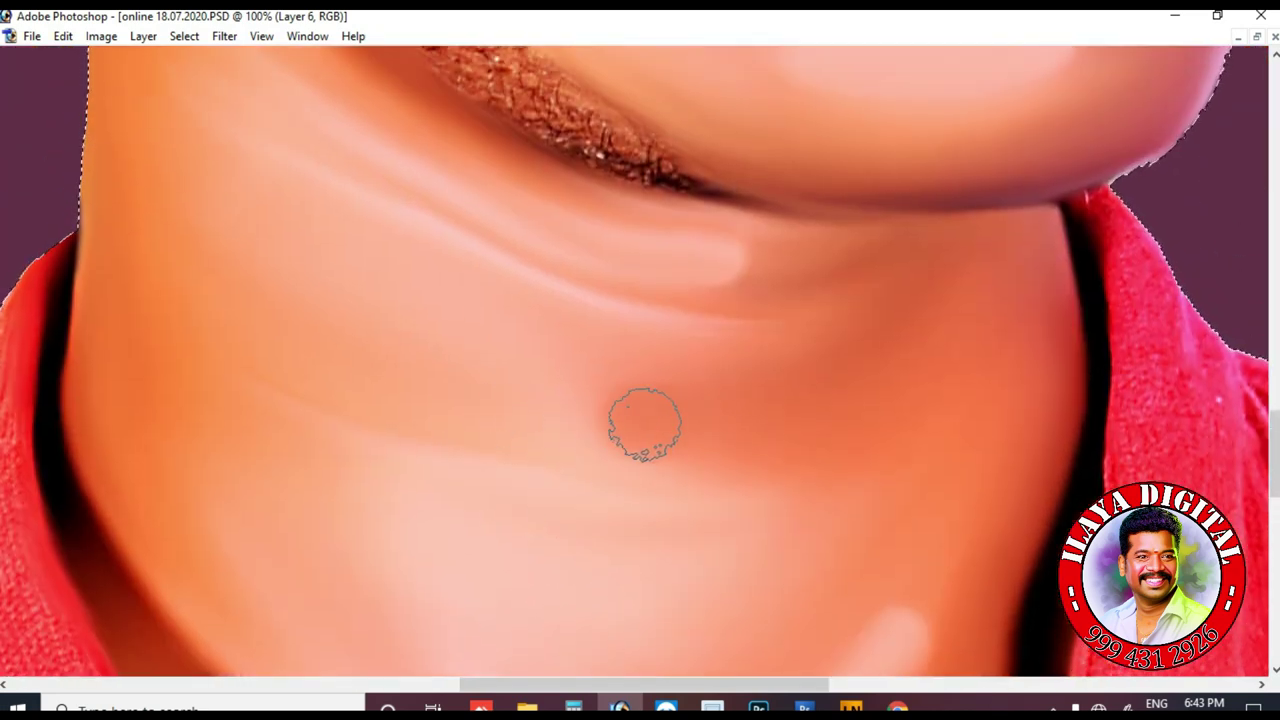
scroll(720, 460, up, 5)
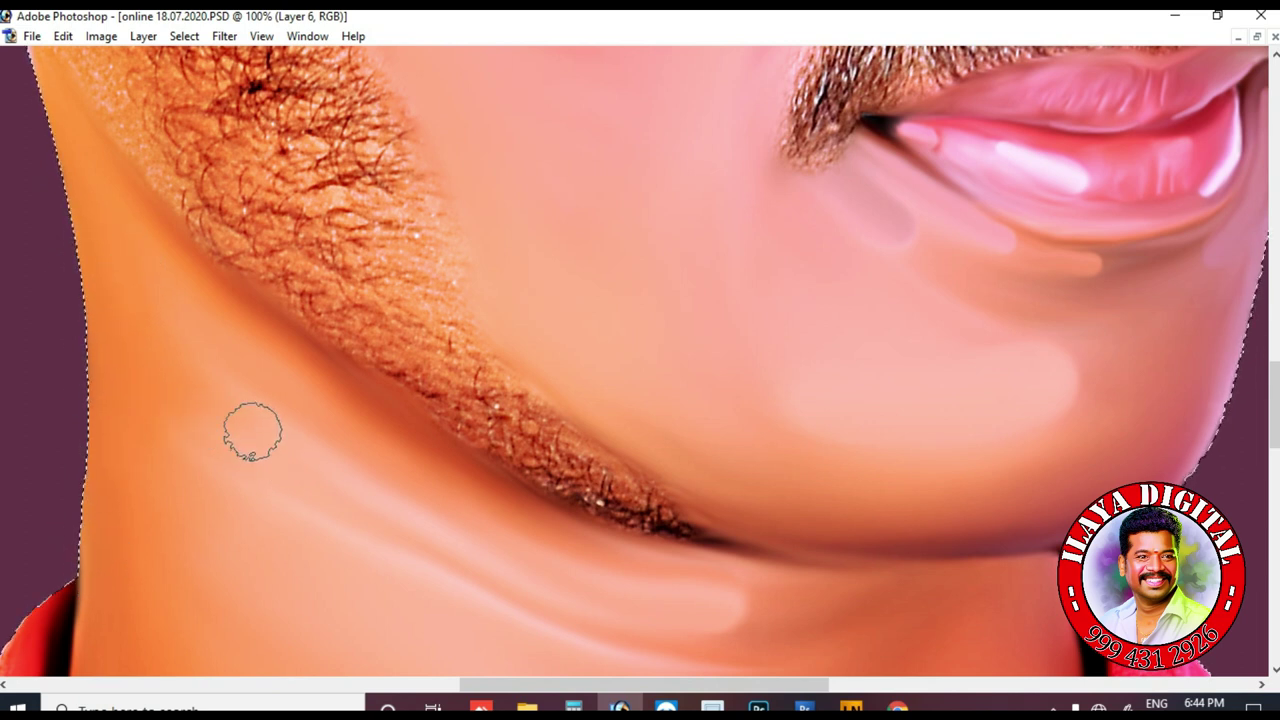
scroll(263, 434, down, 1)
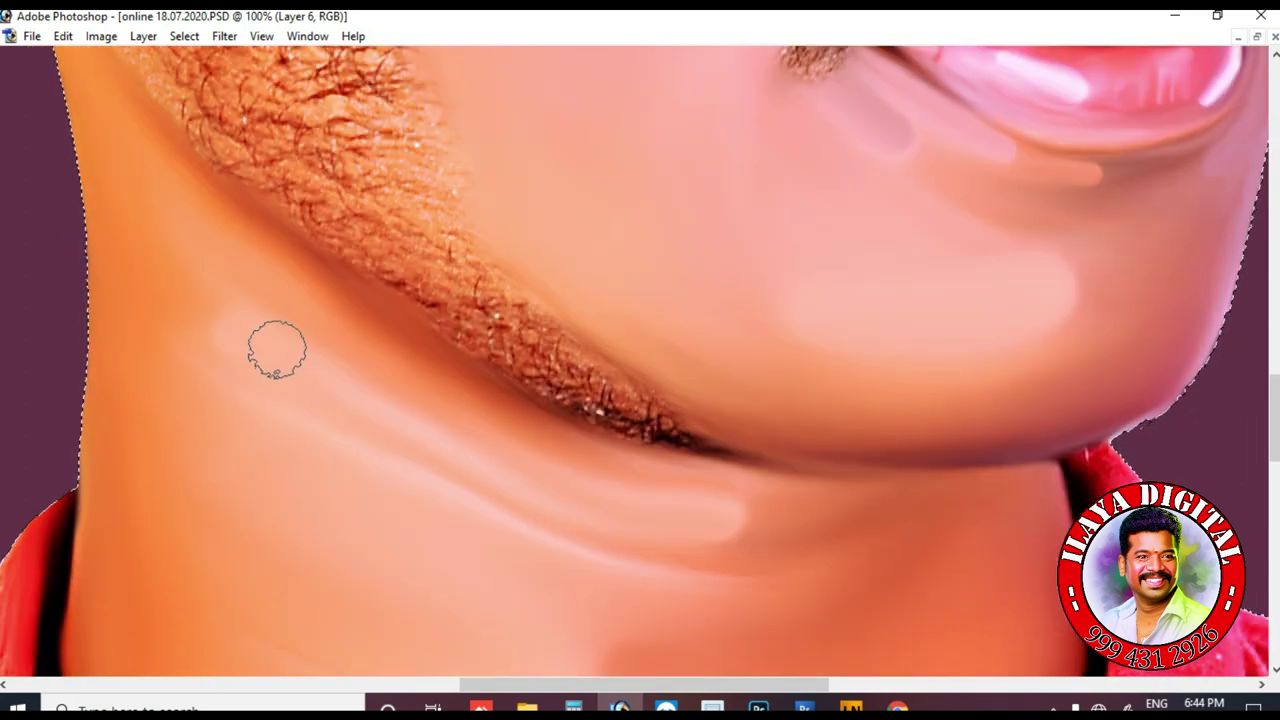
scroll(240, 334, down, 4)
drag(354, 386, 363, 391)
scroll(249, 531, up, 1)
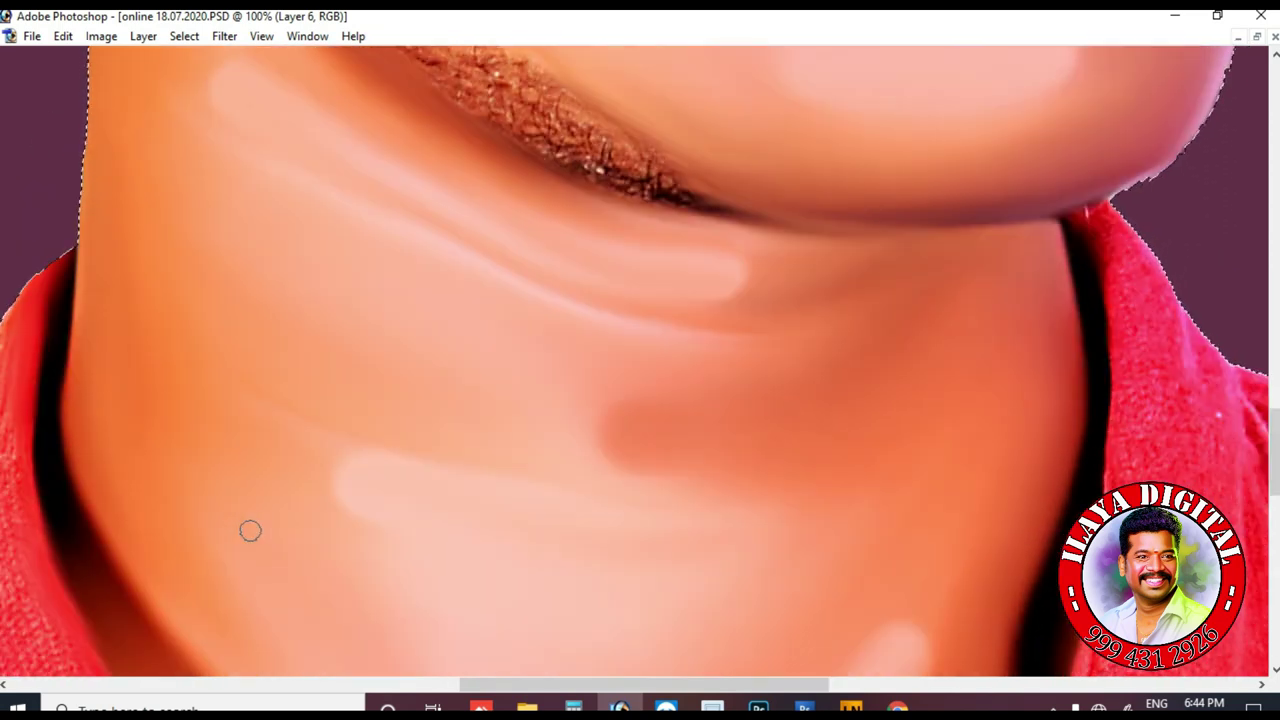
- Smudge the grainy skin below the ear and along the beard's back edge into smooth jaw skin
key(ctrl+minus)
key(ctrl+minus)
scroll(310, 580, down, 1)
key(ctrl+minus)
key(ctrl+minus)
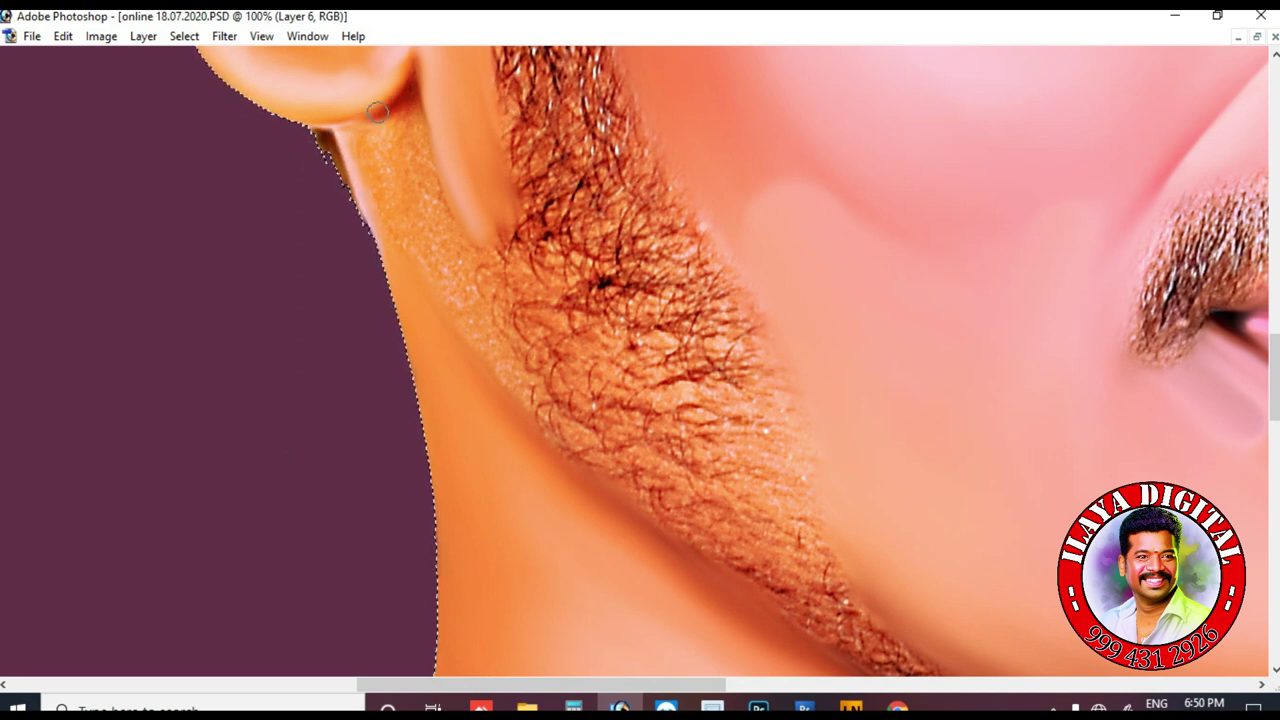
scroll(386, 137, up, 2)
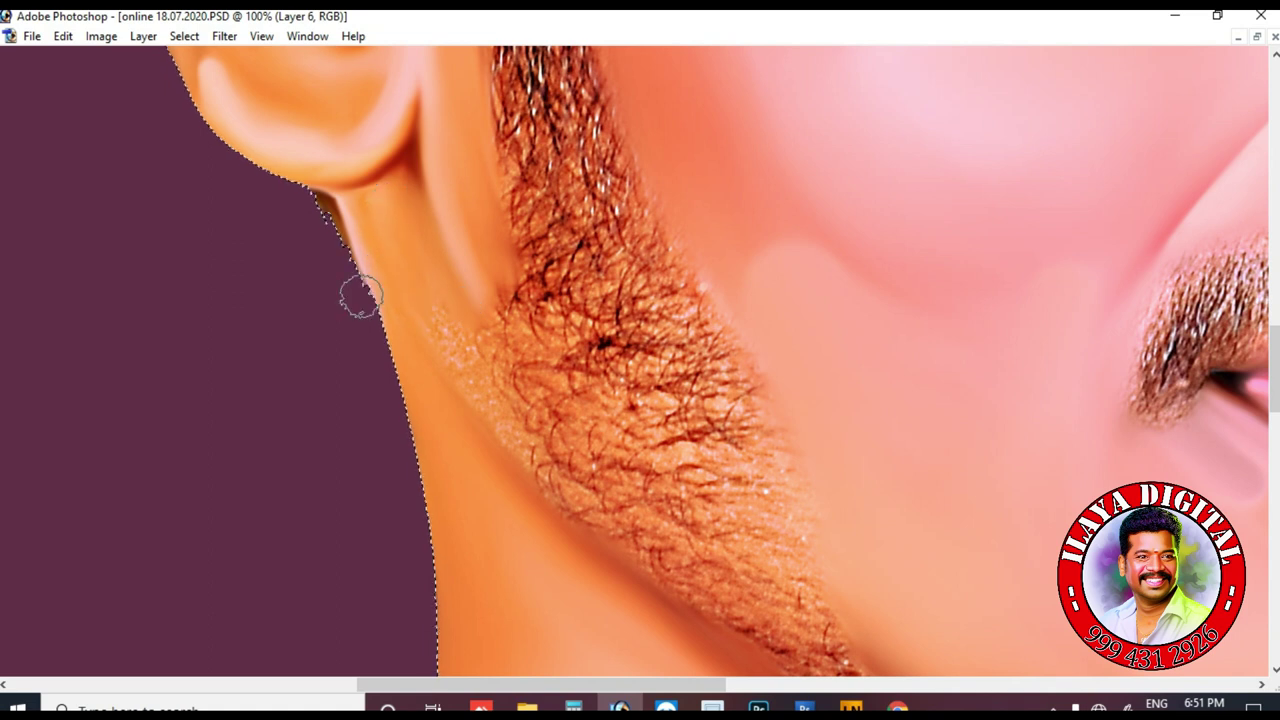
scroll(455, 350, down, 3)
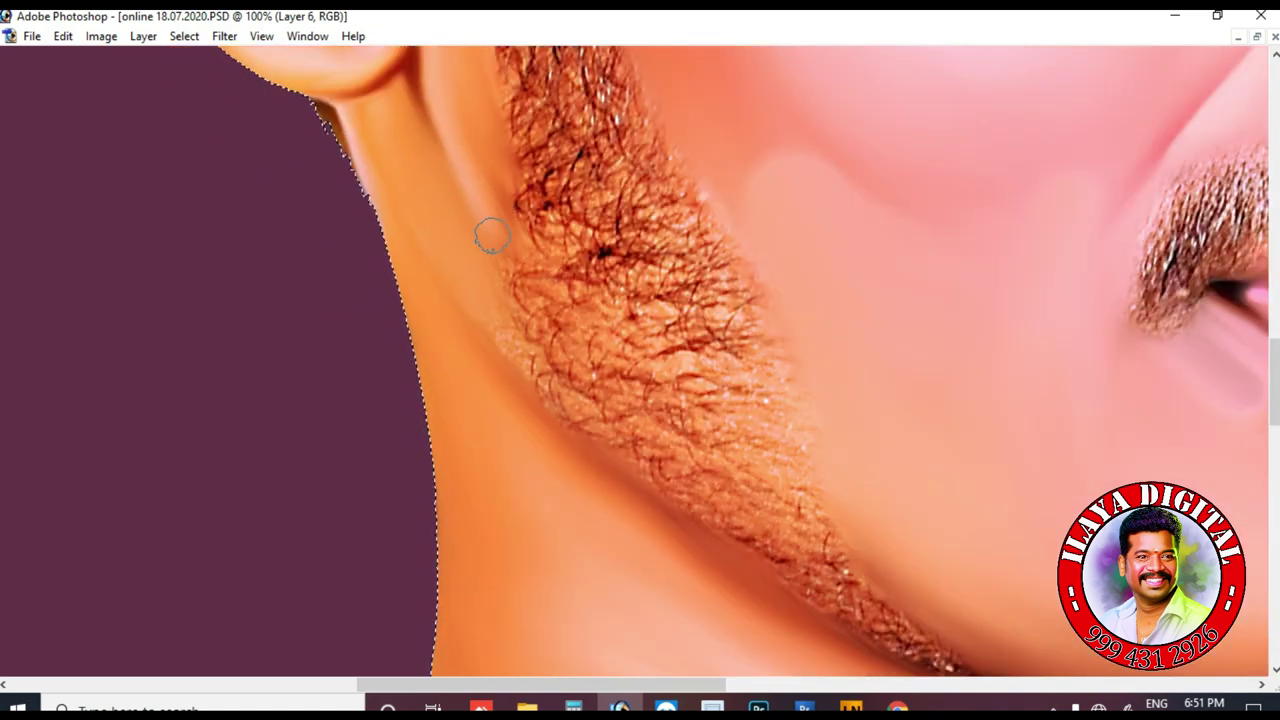
drag(465, 142, 537, 347)
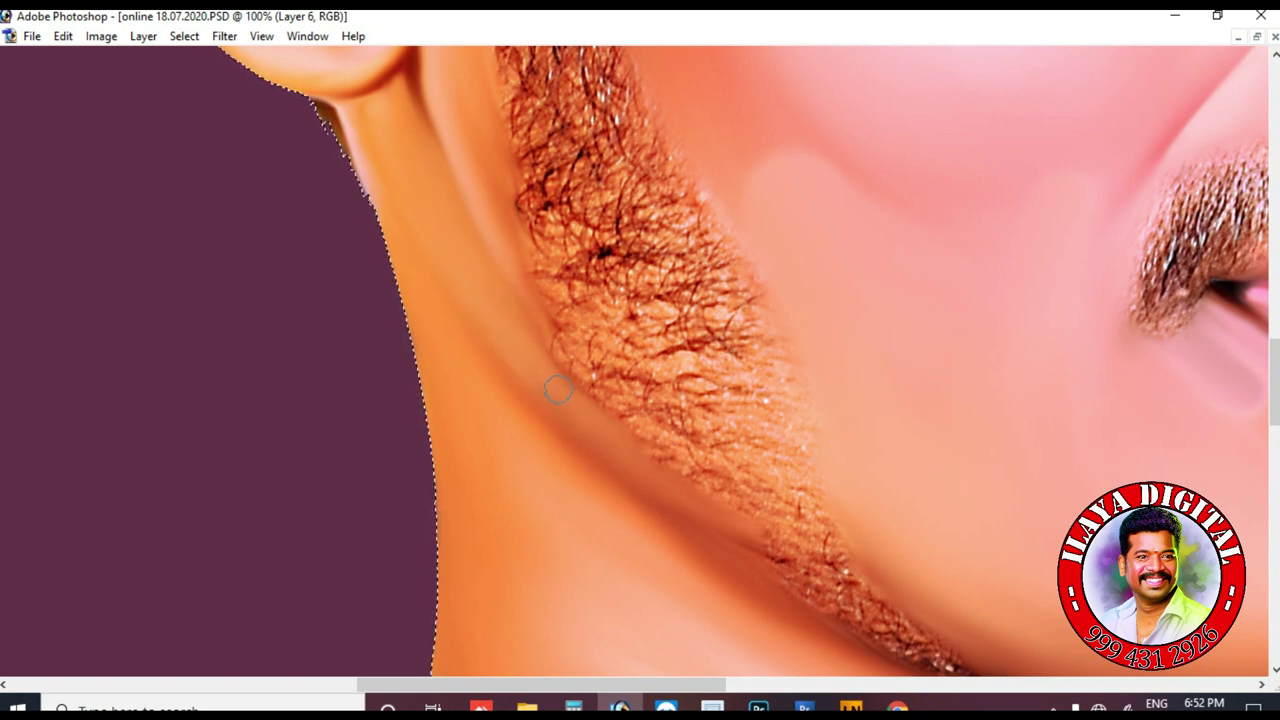
- Smudge the beard's lower edge along the jawline toward the chin into smooth, shaded skin
scroll(707, 512, down, 3)
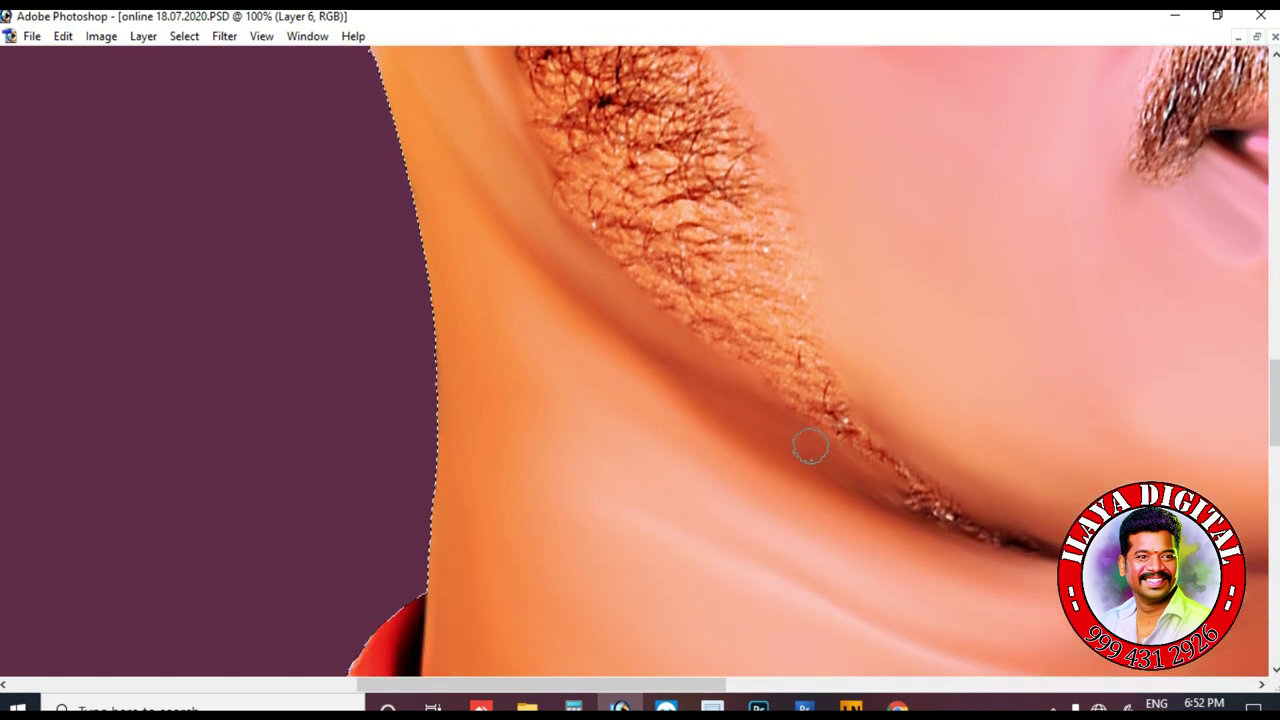
mouse_move(754, 450)
mouse_down()
mouse_move(689, 409)
mouse_move(952, 513)
mouse_up()
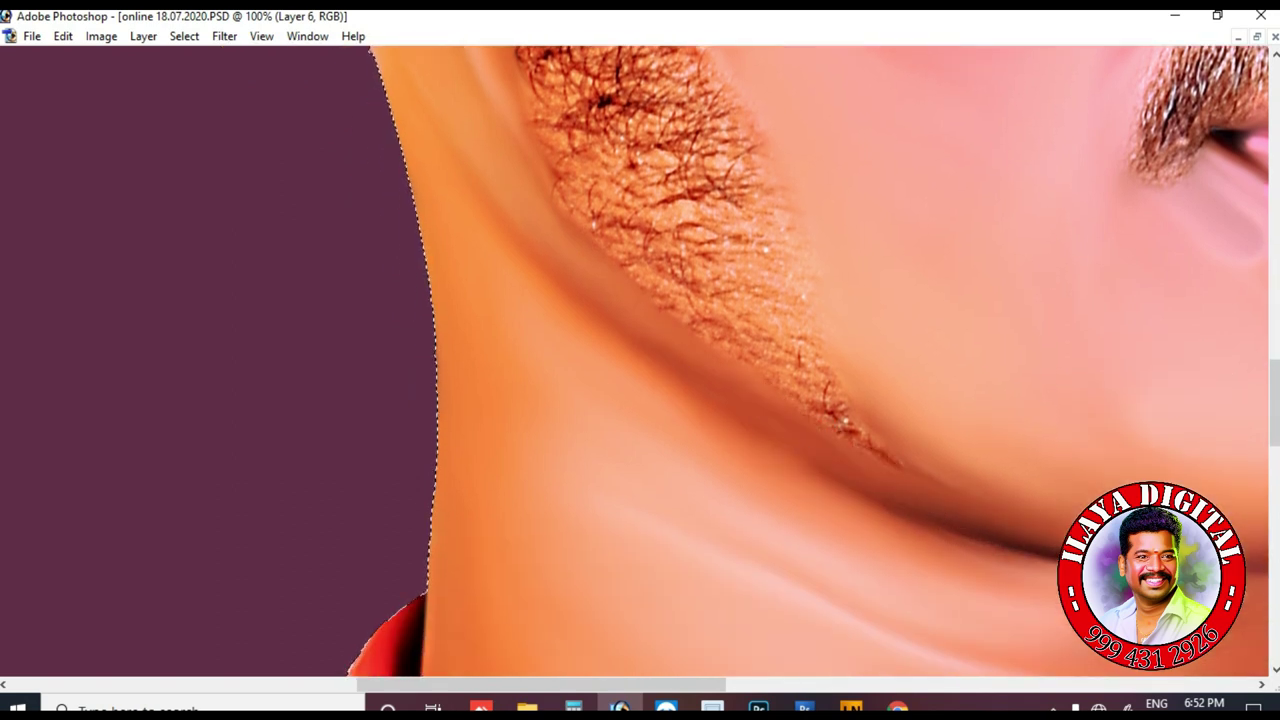
scroll(906, 526, up, 3)
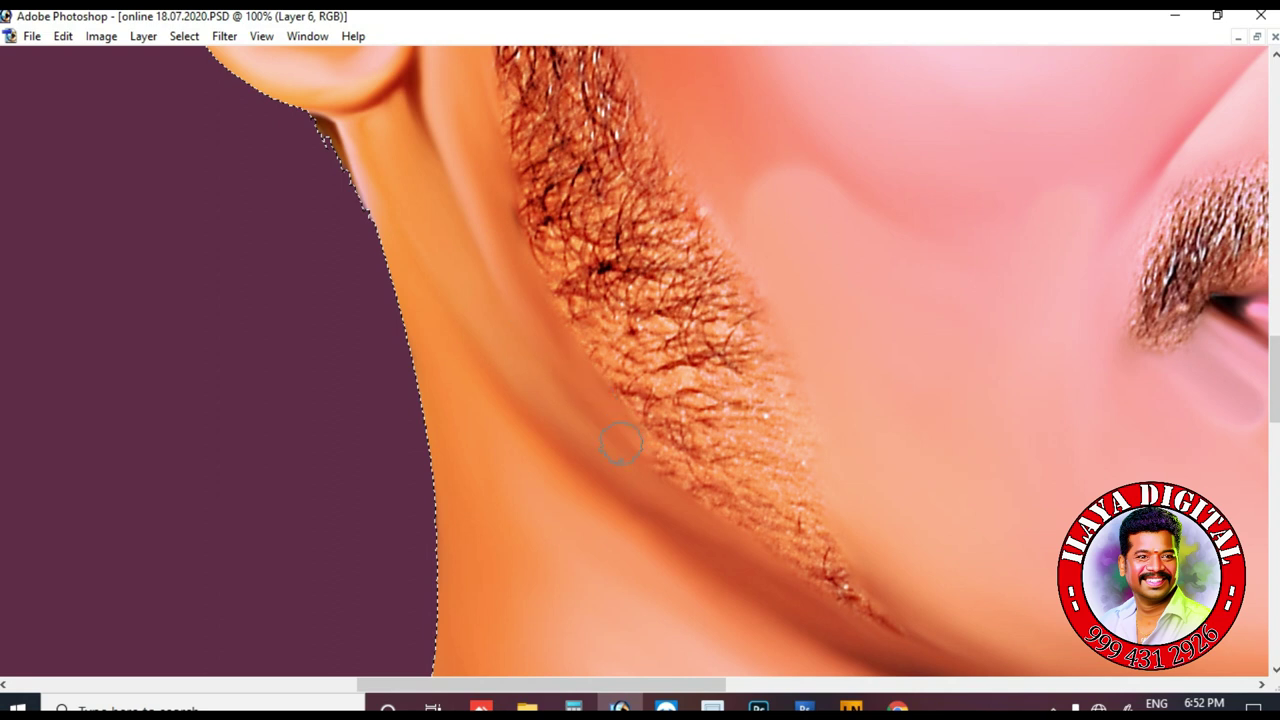
scroll(1029, 523, down, 4)
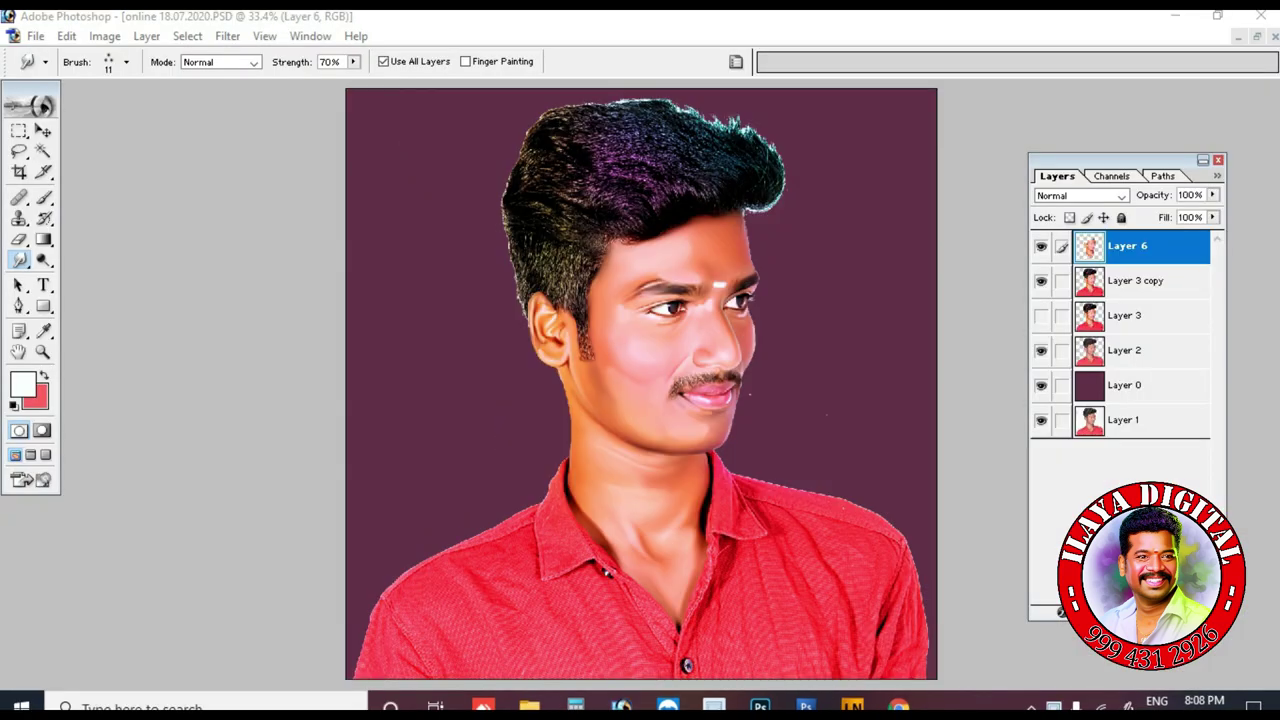
- Create a new empty layer above Layer 6 and clear the floating palette away from the mouth area
key(ctrl+plus)
key(ctrl+plus)
key(ctrl+plus)
key(ctrl+plus)
key(ctrl+plus)
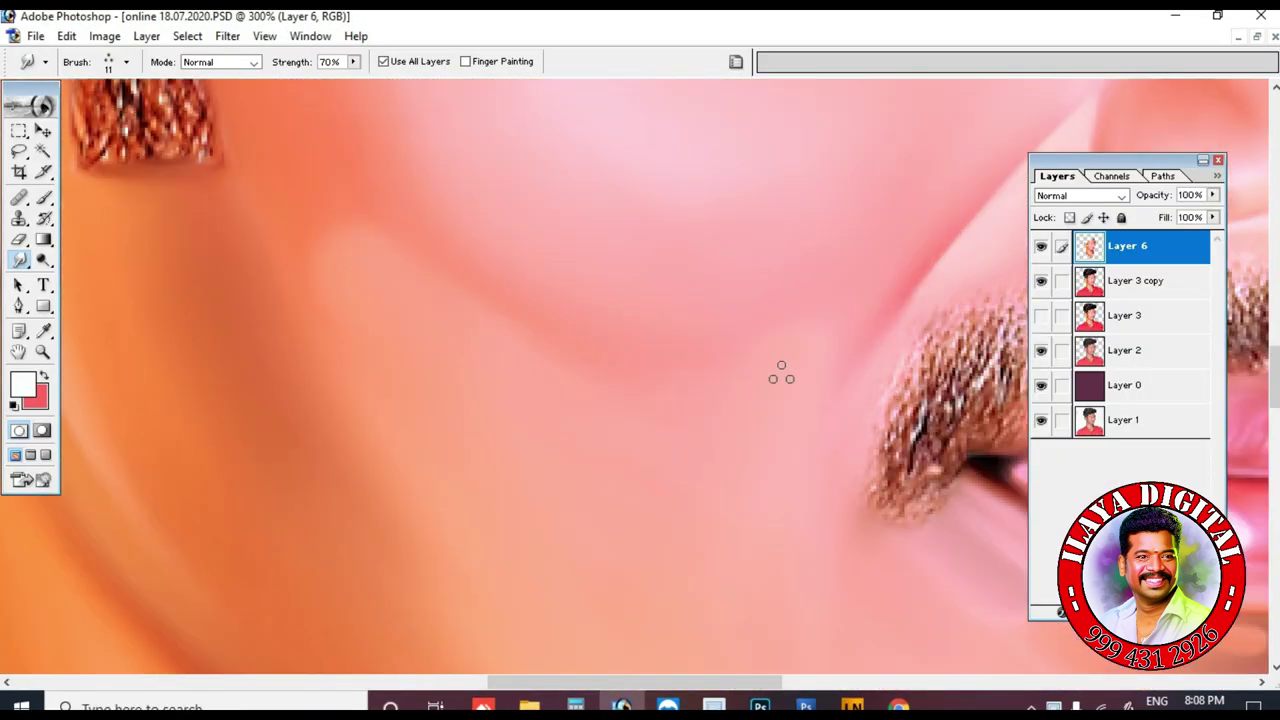
drag(780, 371, 180, 331)
key(ctrl+alt+shift+n)
drag(1112, 161, 128, 228)
drag(620, 303, 821, 317)
key(ctrl+plus)
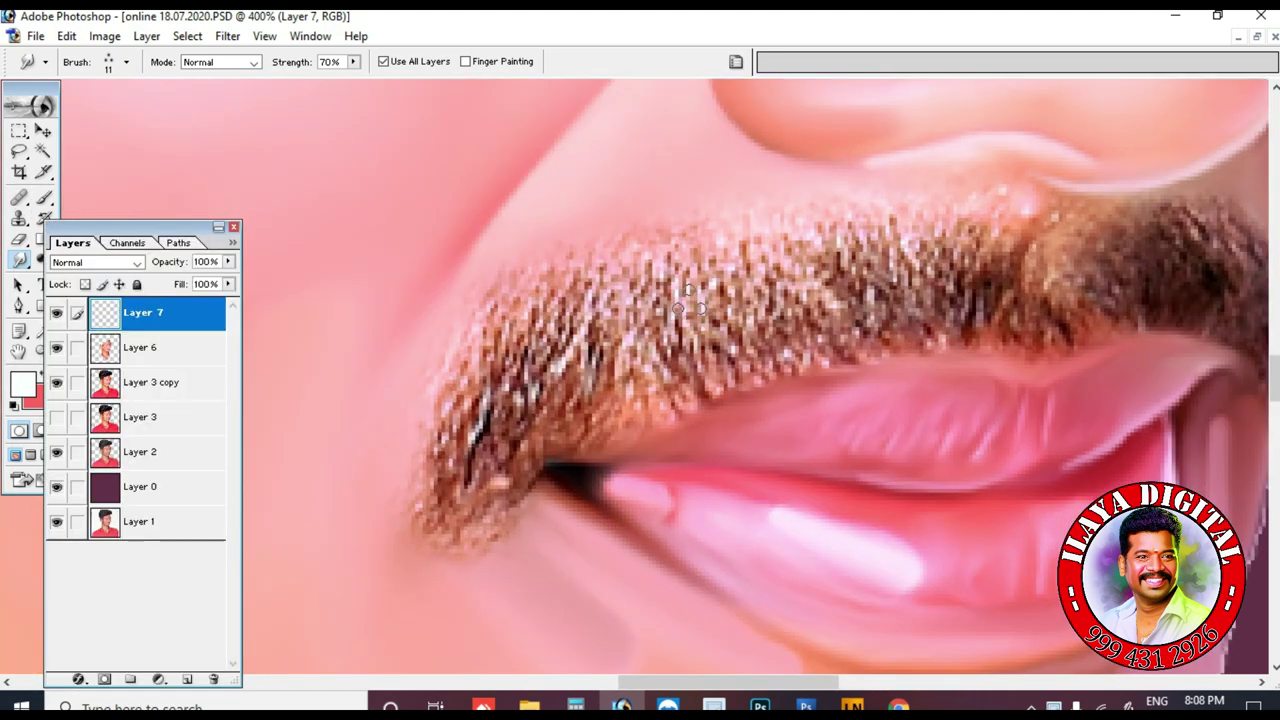
- Try to smudge the near side of the moustache into curved strands with the size 10 brush
mouse_move(606, 250)
mouse_down()
mouse_move(540, 301)
mouse_move(449, 505)
mouse_up()
mouse_move(459, 316)
mouse_down()
mouse_move(760, 290)
mouse_move(800, 362)
mouse_move(905, 280)
mouse_move(985, 285)
mouse_move(1068, 258)
mouse_move(987, 300)
mouse_up()
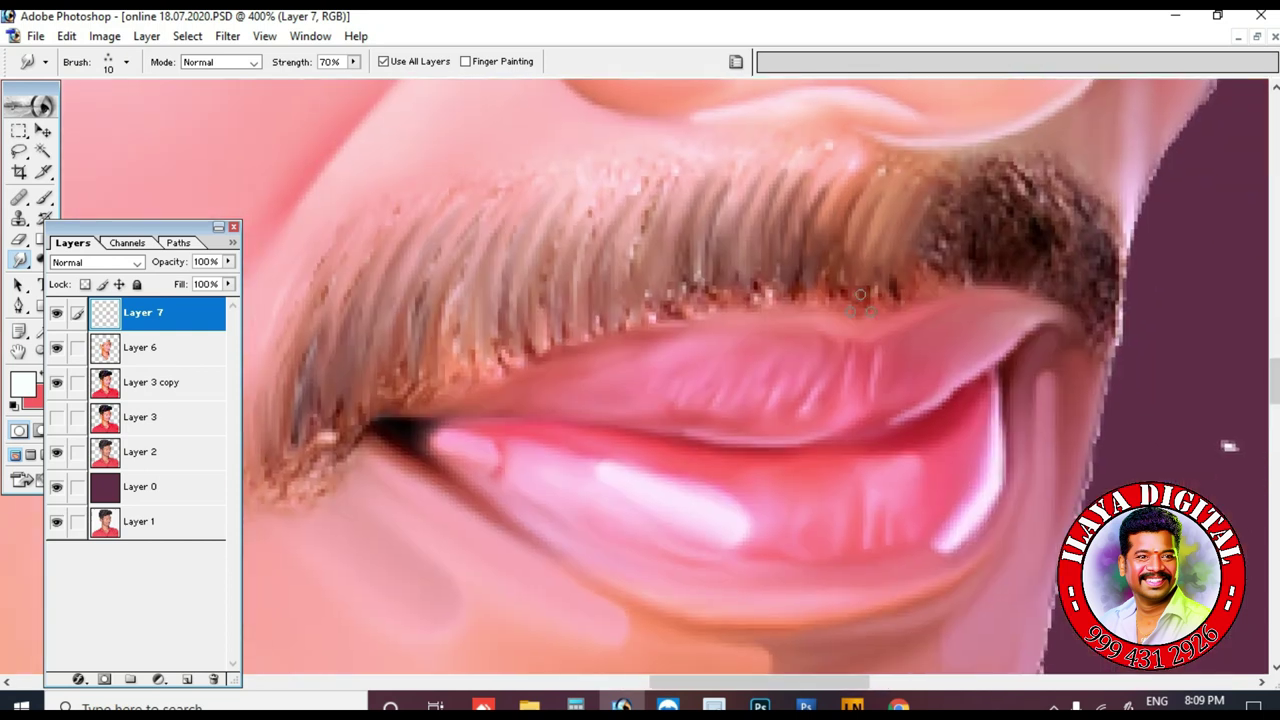
key(e)
drag(520, 270, 790, 215)
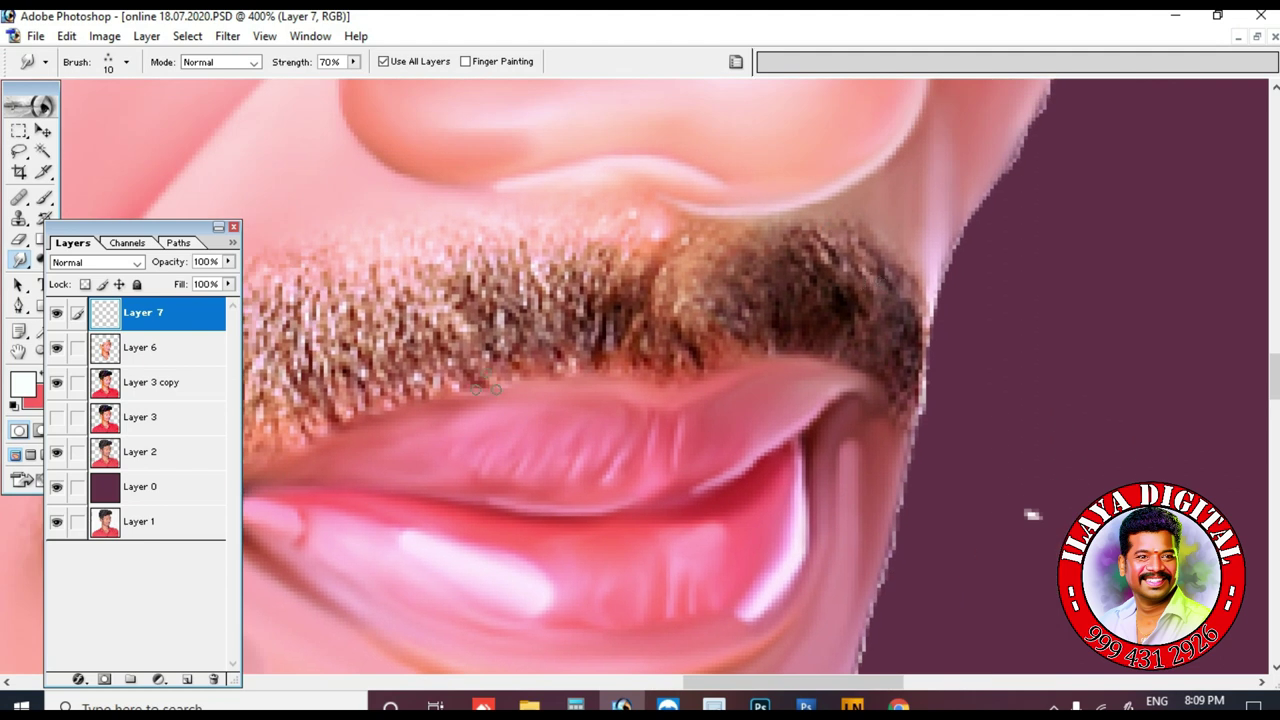
- Smudge the far end of the moustache into downward-curving strands with a size 7 brush at 80% strength
mouse_move(833, 263)
mouse_down()
mouse_move(984, 279)
mouse_move(903, 200)
mouse_move(855, 228)
mouse_move(872, 282)
mouse_move(846, 354)
mouse_up()
key(ctrl+plus)
key(ctrl+plus)
key(bracketleft)
key(bracketleft)
key(bracketleft)
key(8)
drag(880, 225, 908, 340)
drag(912, 238, 935, 410)
drag(952, 268, 980, 385)
mouse_move(990, 315)
mouse_down()
mouse_move(1002, 440)
mouse_move(985, 425)
mouse_up()
- Set the smudge strength to 70% and comb the dark hair between the philtrum and the moustache's far end into strands
key(7)
drag(804, 236, 814, 289)
mouse_move(738, 252)
mouse_down()
mouse_move(678, 255)
mouse_move(745, 315)
mouse_up()
drag(778, 232, 798, 300)
drag(818, 222, 838, 297)
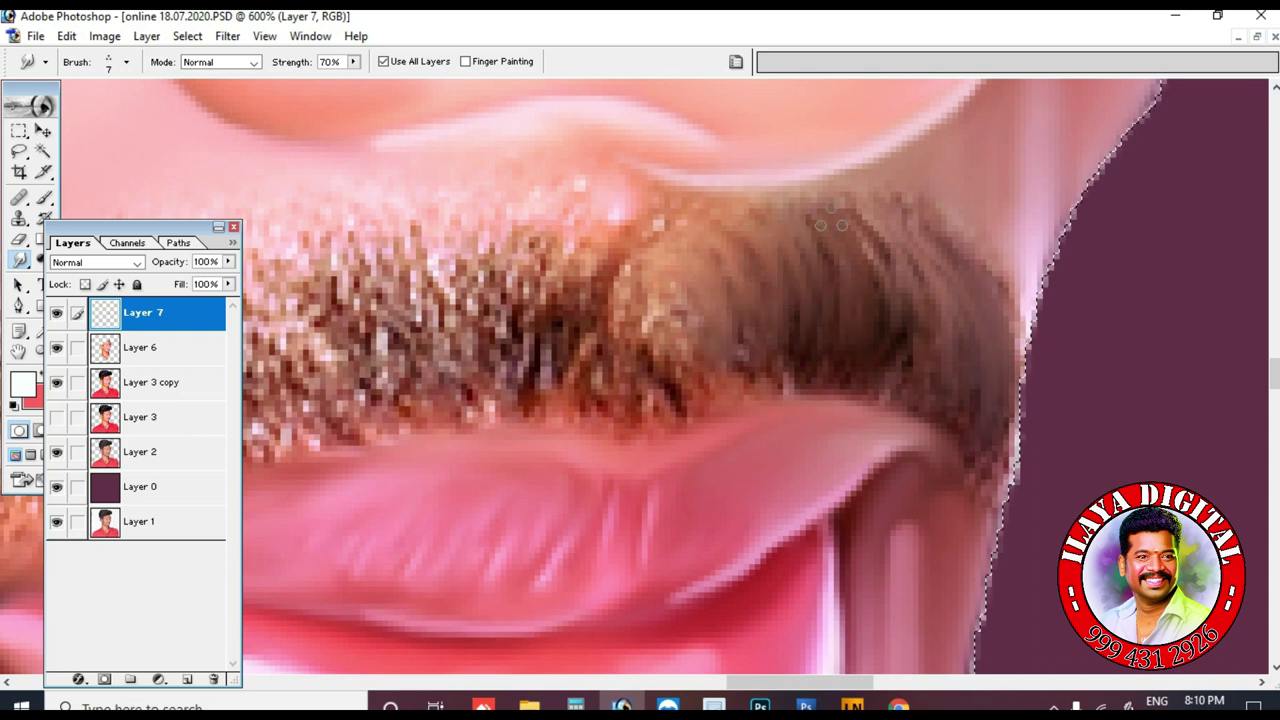
drag(862, 230, 882, 330)
drag(892, 245, 923, 314)
drag(948, 240, 1006, 385)
- Refine the far half of the moustache, pulling strands from its outer edge back toward the philtrum and upper lip
drag(1010, 320, 1002, 450)
mouse_move(914, 365)
mouse_down()
mouse_move(720, 320)
mouse_move(775, 300)
mouse_move(831, 366)
mouse_move(919, 308)
mouse_up()
drag(922, 262, 962, 342)
drag(872, 218, 904, 304)
drag(800, 262, 813, 304)
drag(766, 252, 780, 407)
drag(662, 306, 692, 406)
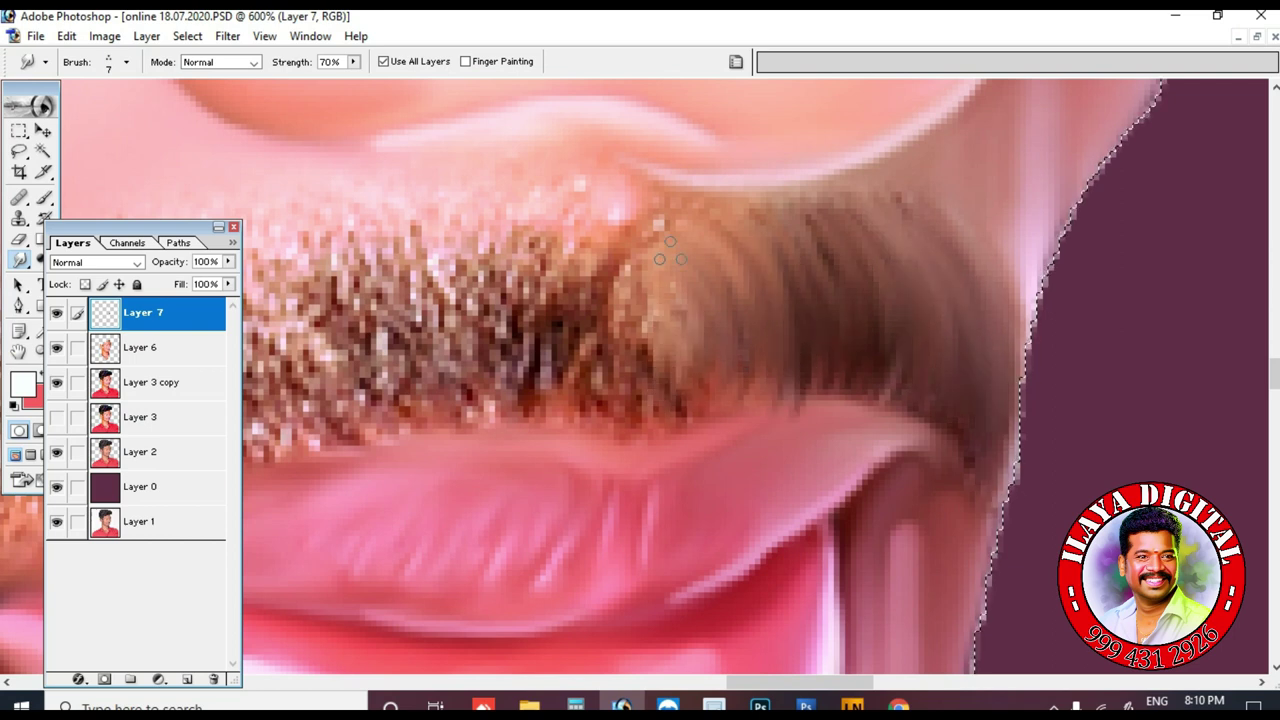
drag(700, 284, 708, 345)
- Smudge the moustache hair on the near side of the philtrum into strands curving down toward the upper lip
drag(650, 370, 975, 342)
drag(345, 362, 640, 280)
drag(806, 200, 606, 312)
mouse_move(984, 262)
mouse_down()
mouse_move(953, 380)
mouse_move(990, 400)
mouse_up()
drag(1034, 306, 1012, 408)
drag(1070, 336, 1048, 404)
mouse_move(962, 246)
mouse_down()
mouse_move(918, 378)
mouse_move(884, 392)
mouse_up()
drag(872, 256, 820, 328)
drag(834, 238, 786, 402)
drag(776, 238, 740, 410)
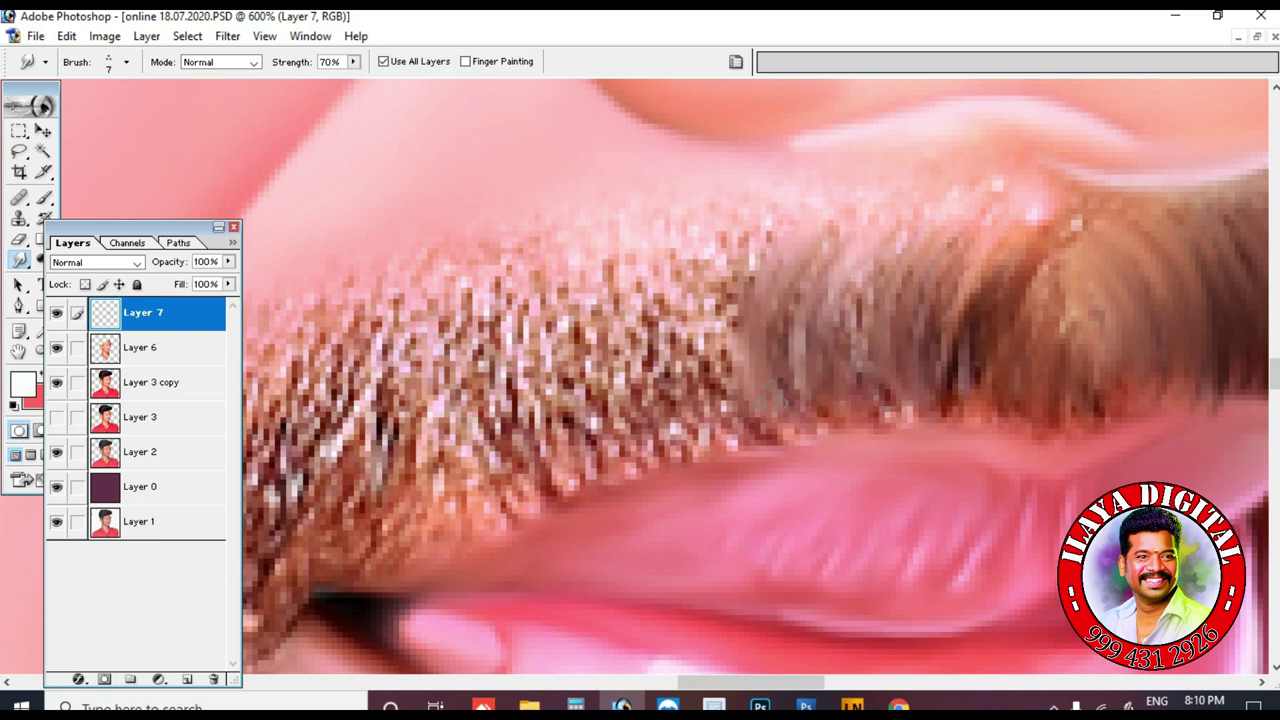
- Set the smudge strength to 75% and comb the moustache's near half into overlapping curved strands back to the philtrum
drag(740, 246, 704, 406)
drag(698, 264, 668, 400)
key(7)
key(5)
drag(676, 300, 668, 406)
drag(772, 260, 700, 412)
drag(830, 236, 809, 368)
drag(918, 226, 852, 354)
drag(968, 234, 892, 364)
drag(1014, 236, 954, 376)
drag(1030, 300, 1012, 368)
drag(1058, 322, 1034, 386)
- Smudge the moustache's near end into long strands sweeping down past the mouth corner, using a size 8 brush
mouse_move(672, 303)
mouse_down()
mouse_move(786, 168)
mouse_move(850, 260)
mouse_up()
drag(838, 260, 804, 400)
mouse_move(895, 185)
mouse_down()
mouse_move(700, 420)
mouse_move(600, 300)
mouse_move(510, 500)
mouse_move(420, 530)
mouse_up()
drag(685, 358, 870, 215)
key(bracketright)
drag(580, 206, 516, 468)
mouse_move(584, 206)
mouse_down()
mouse_move(528, 368)
mouse_move(500, 526)
mouse_up()
drag(510, 318, 472, 494)
mouse_move(612, 192)
mouse_down()
mouse_move(572, 312)
mouse_move(690, 240)
mouse_move(790, 235)
mouse_move(625, 510)
mouse_move(546, 561)
mouse_up()
drag(604, 408, 562, 540)
drag(652, 406, 620, 494)
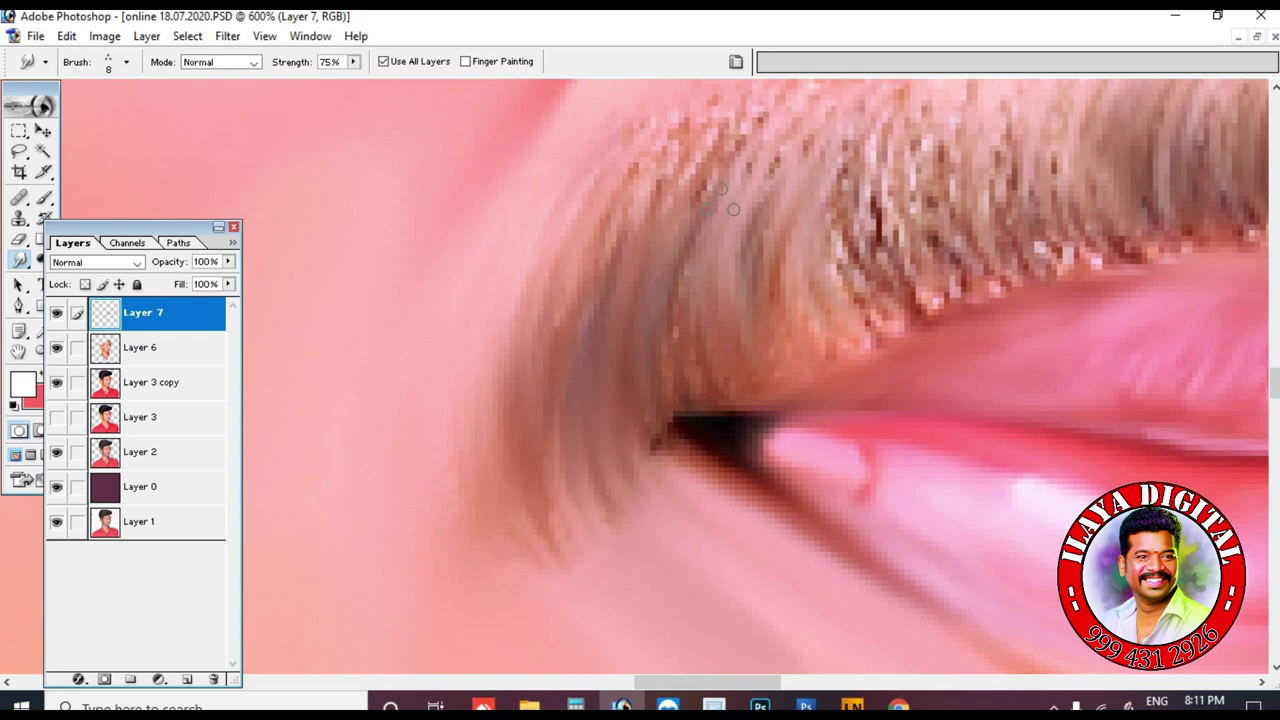
- Layer more long smudged strands through the moustache hair above and outside the near mouth corner
drag(734, 205, 619, 411)
drag(594, 308, 504, 474)
drag(652, 288, 552, 496)
drag(751, 217, 630, 470)
mouse_move(760, 338)
mouse_down()
mouse_move(735, 477)
mouse_move(880, 280)
mouse_move(1030, 300)
mouse_move(723, 515)
mouse_move(652, 587)
mouse_up()
drag(628, 370, 538, 543)
drag(565, 375, 445, 525)
- Review the smudged moustache against the whole face, then inspect its near half up close
key(ctrl+minus)
key(ctrl+minus)
key(ctrl+minus)
key(ctrl+minus)
key(ctrl+minus)
key(ctrl+minus)
key(ctrl+plus)
key(ctrl+plus)
key(ctrl+plus)
key(ctrl+plus)
key(ctrl+plus)
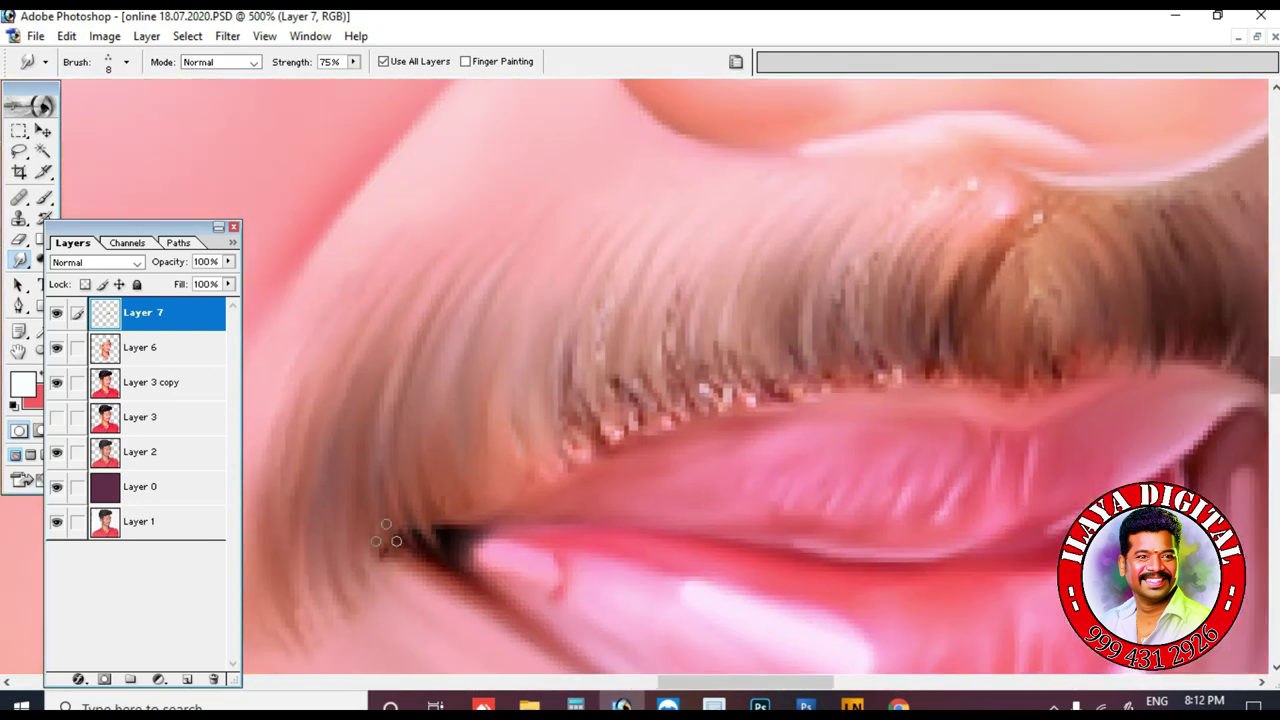
- Smudge the remaining rough moustache hairs above the upper lip and below the nose into fine curved strands
mouse_move(386, 532)
mouse_down()
mouse_move(590, 400)
mouse_move(735, 360)
mouse_move(962, 377)
mouse_move(1010, 340)
mouse_up()
drag(608, 456, 571, 335)
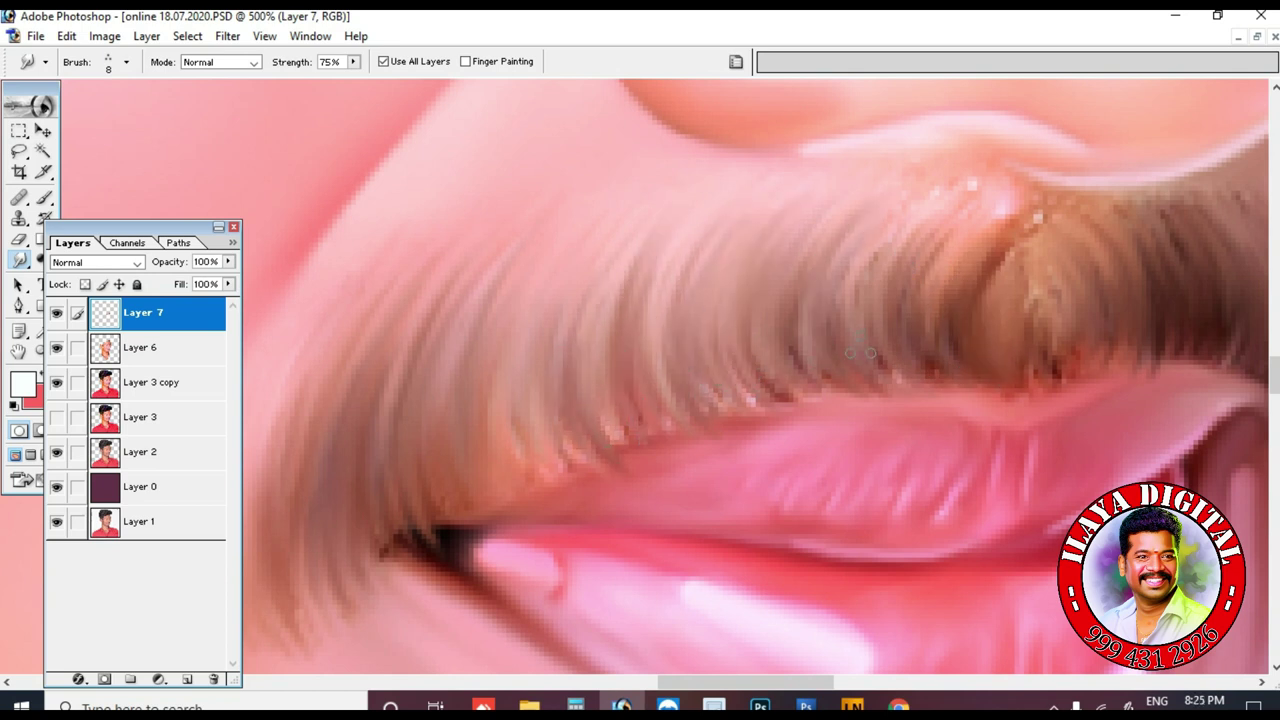
drag(855, 347, 915, 254)
drag(946, 178, 847, 355)
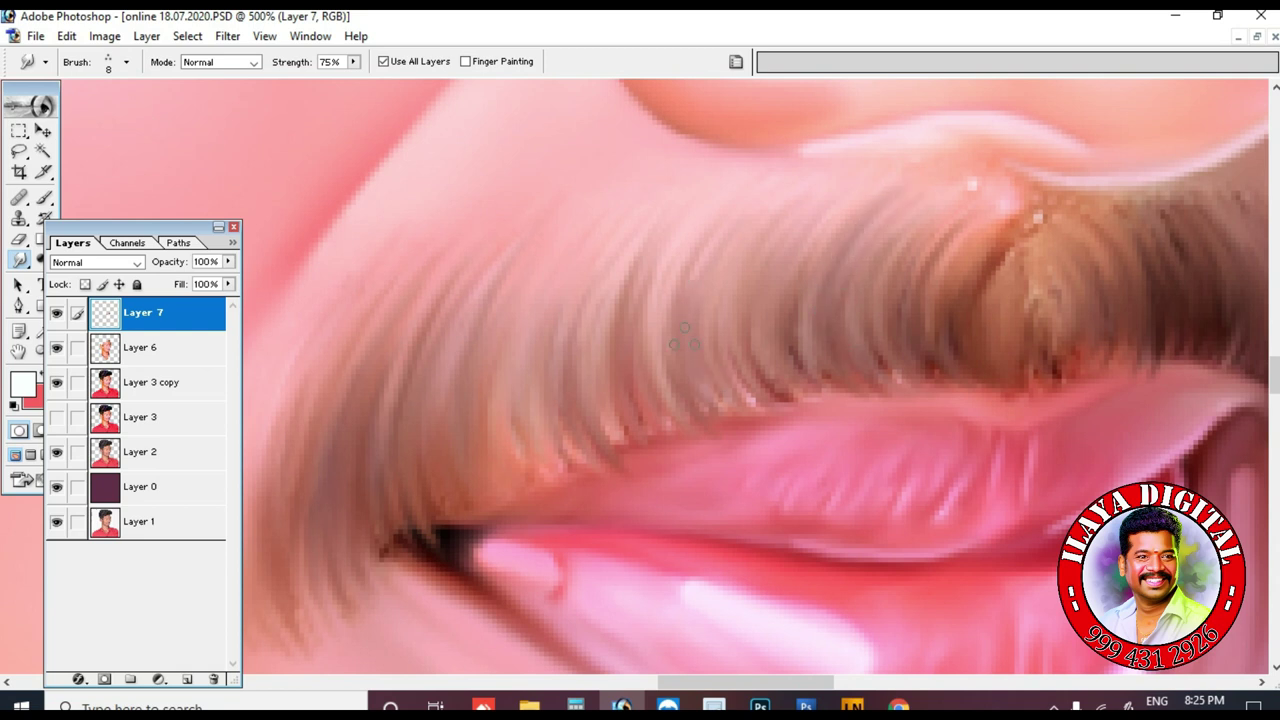
- Refine the strands around the philtrum and pull the far-end moustache hairs down toward the lip corner
mouse_move(1047, 266)
mouse_down()
mouse_move(557, 362)
mouse_move(533, 350)
mouse_move(585, 372)
mouse_move(618, 413)
mouse_up()
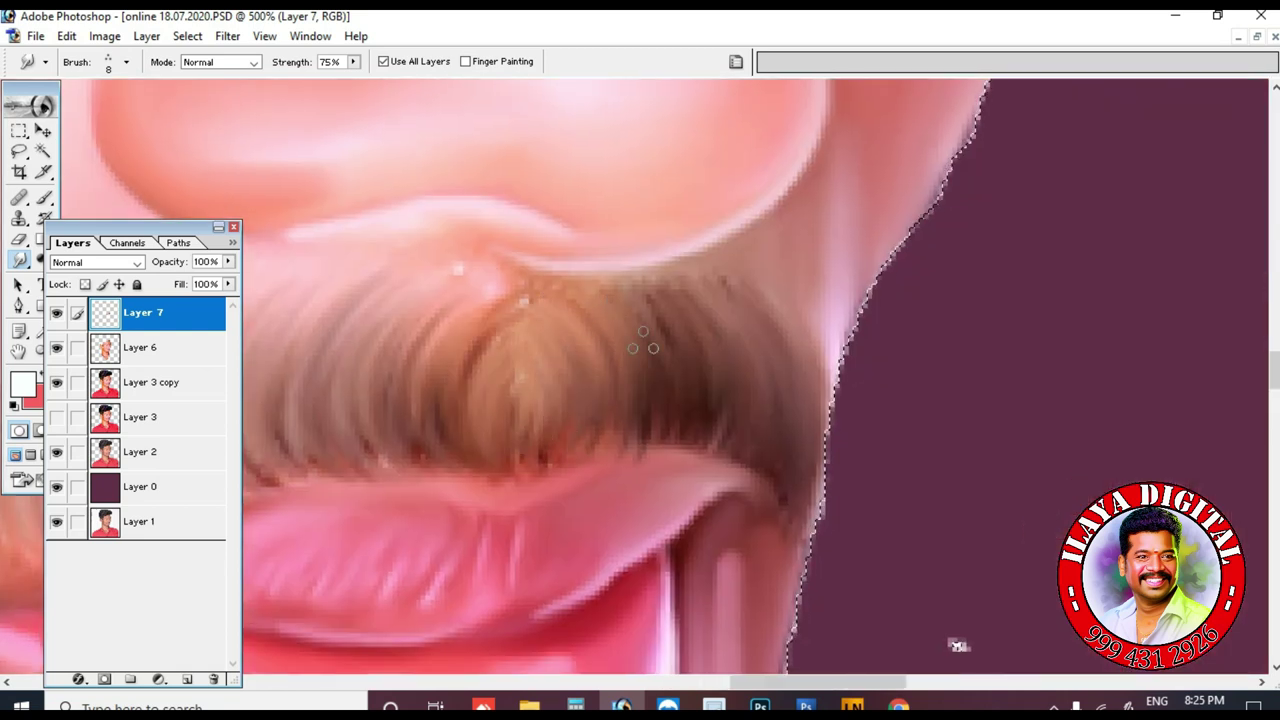
drag(761, 330, 783, 481)
drag(790, 332, 812, 430)
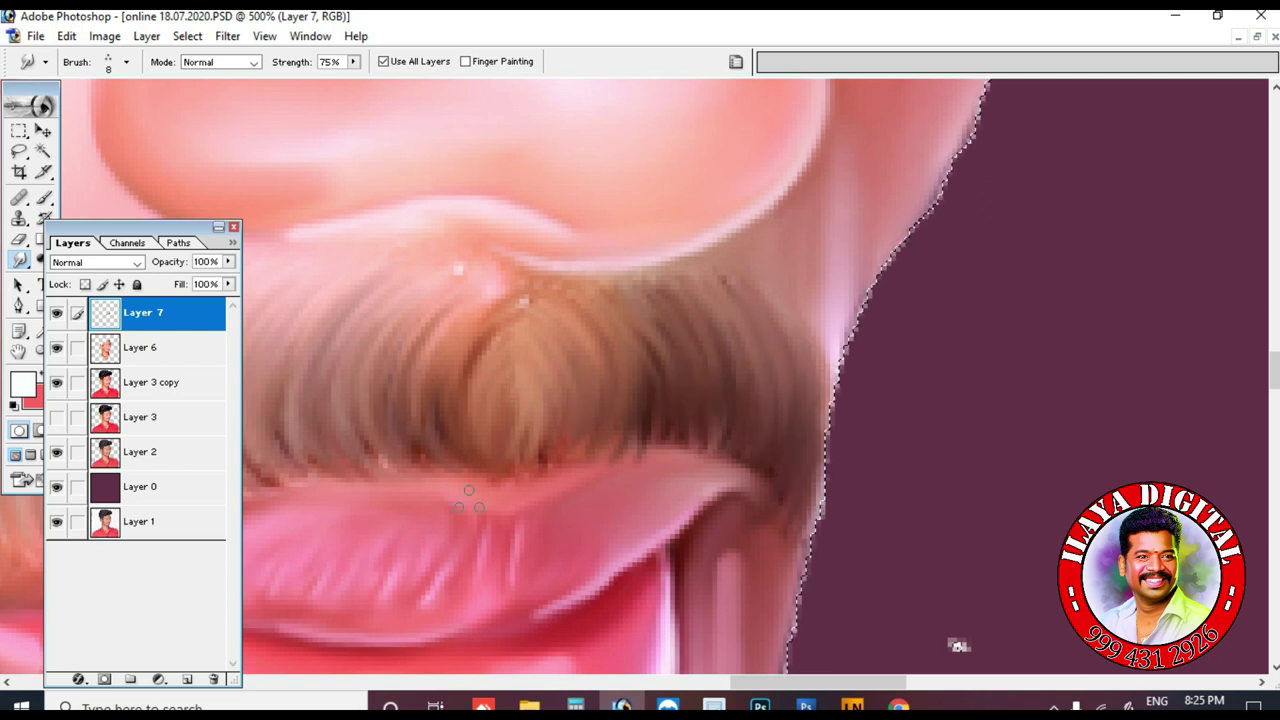
- Smudge extra outer strands at the moustache's near end and erase the smudge spill along the upper lip's edge
key(ctrl+0)
key(z)
drag(614, 348, 900, 458)
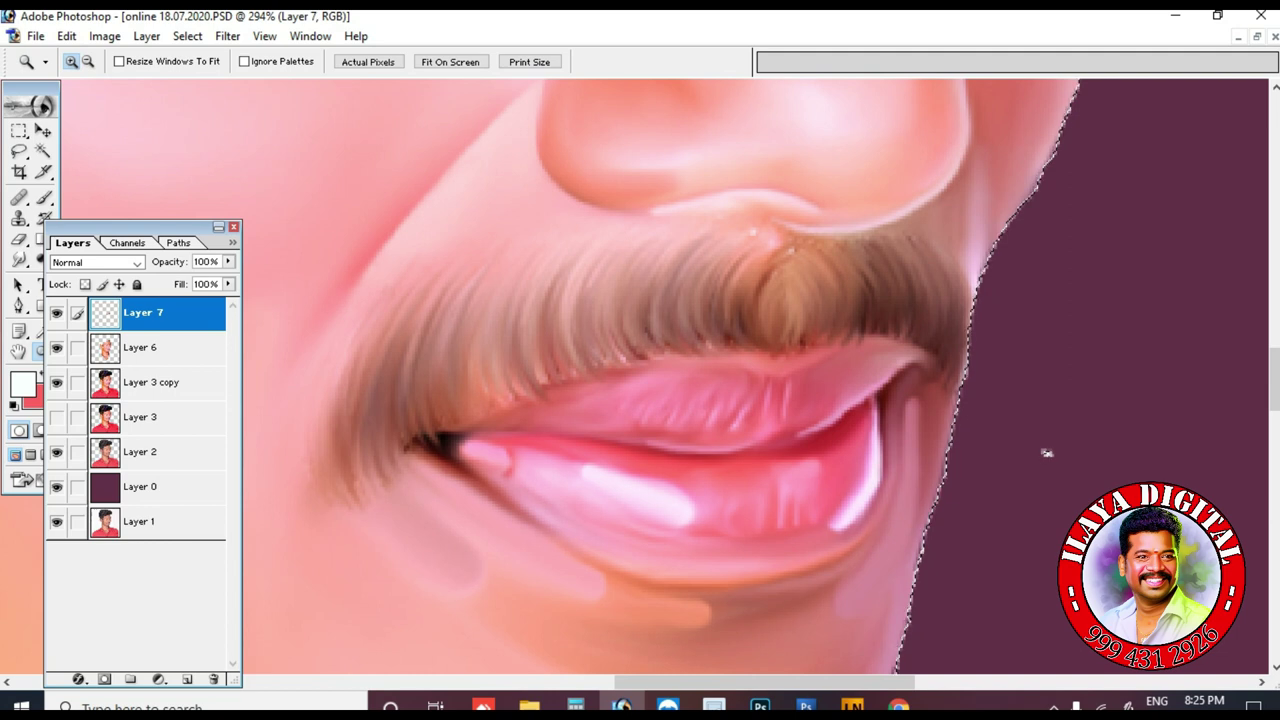
key(ctrl+plus)
key(ctrl+plus)
drag(556, 318, 757, 323)
key(r)
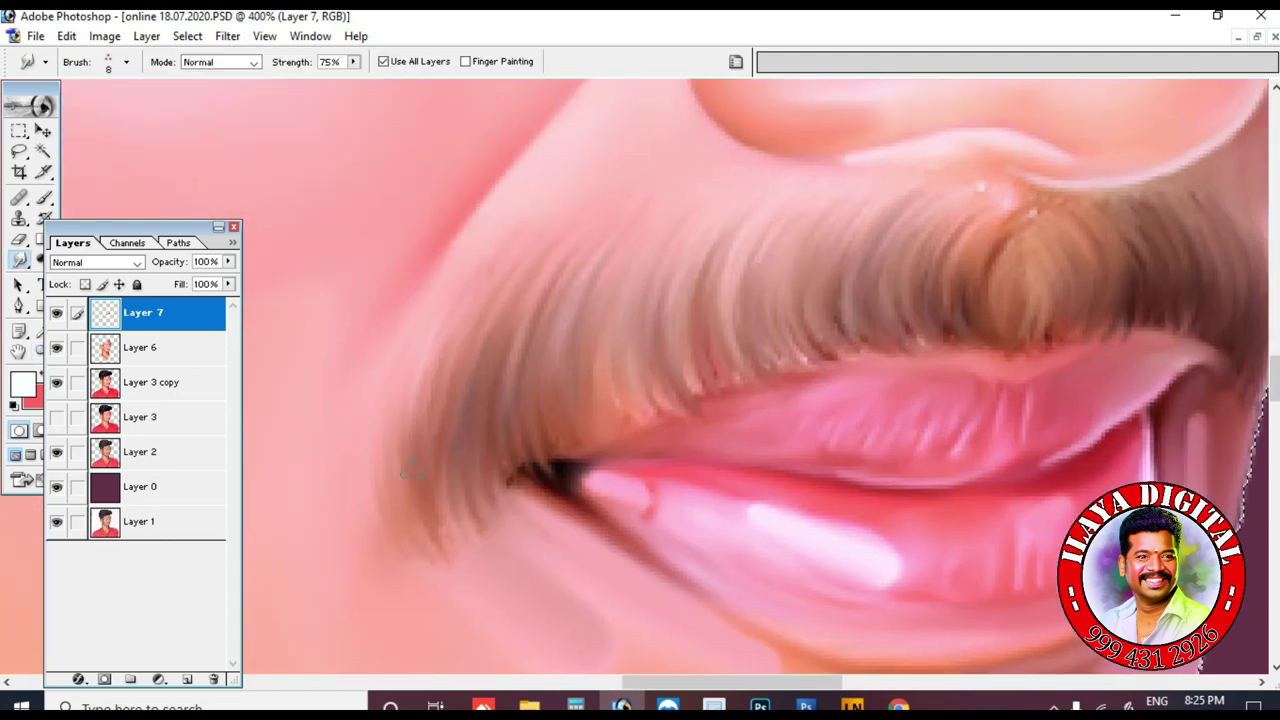
key(e)
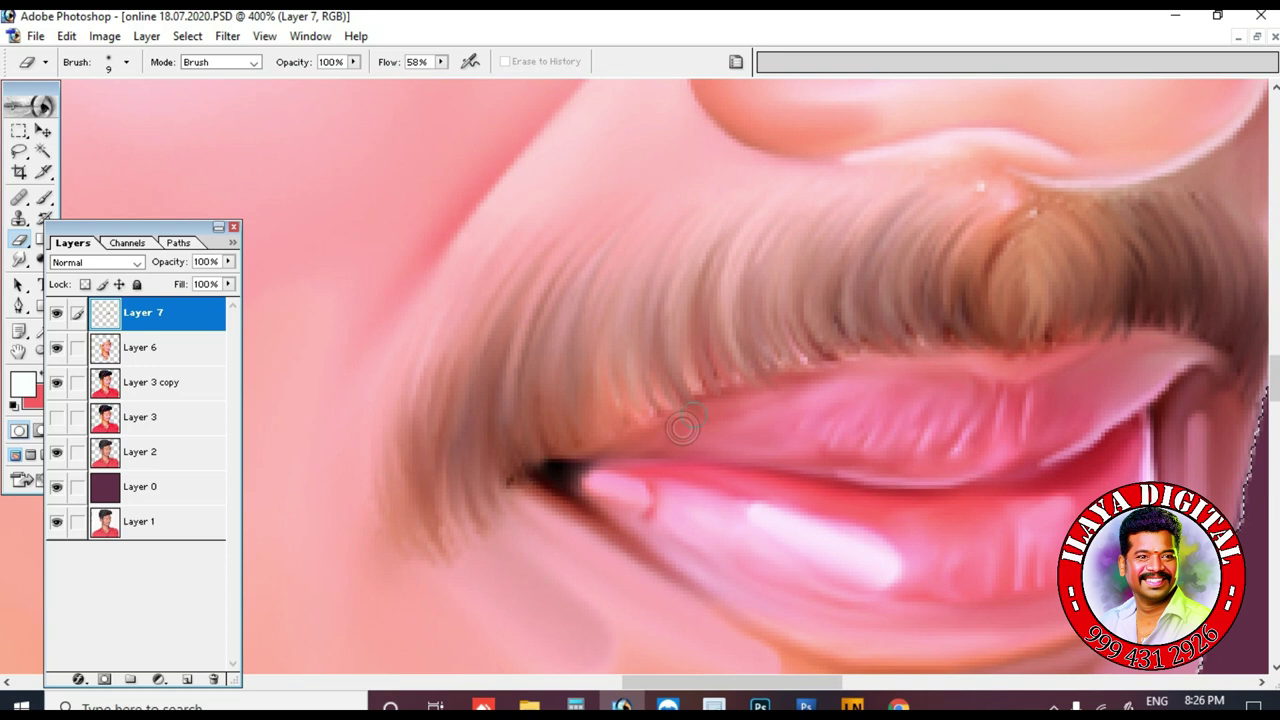
drag(1027, 351, 736, 402)
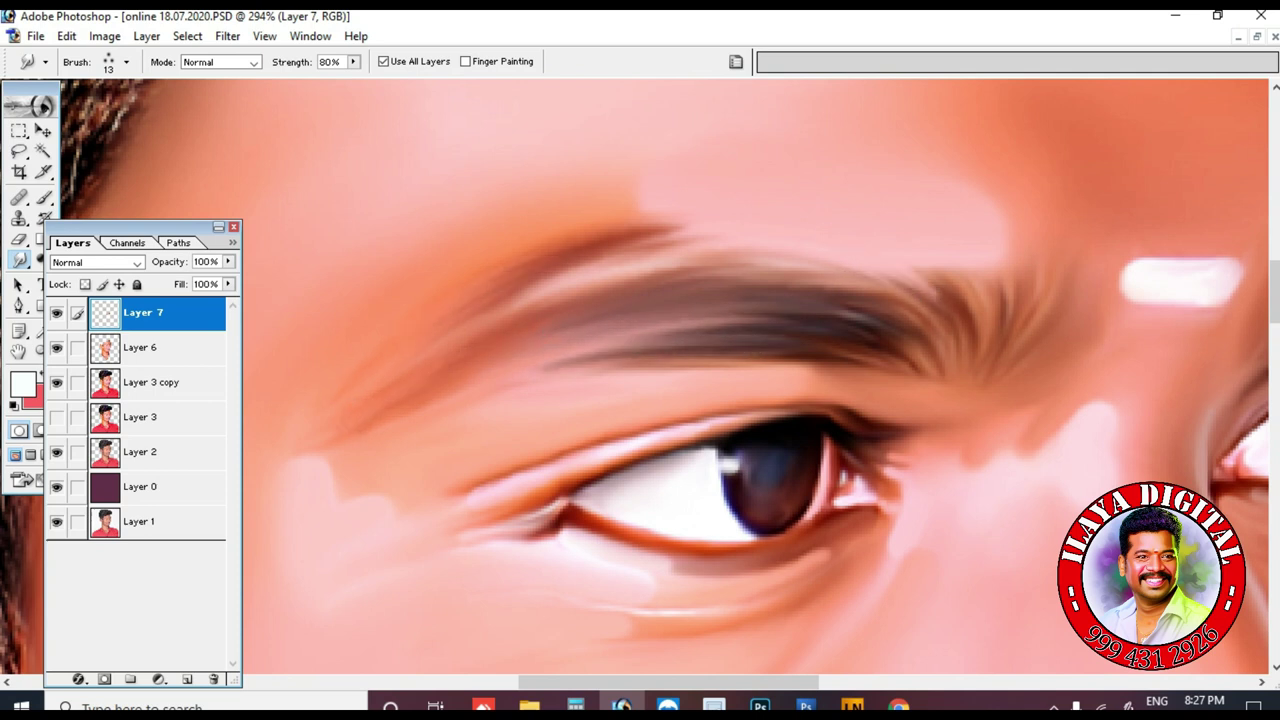
- Smudge the inner end of the near eyebrow upward into fine curved strands
drag(973, 353, 940, 240)
drag(1018, 314, 976, 228)
drag(942, 311, 868, 254)
mouse_move(938, 358)
mouse_down()
mouse_move(749, 294)
mouse_move(676, 318)
mouse_up()
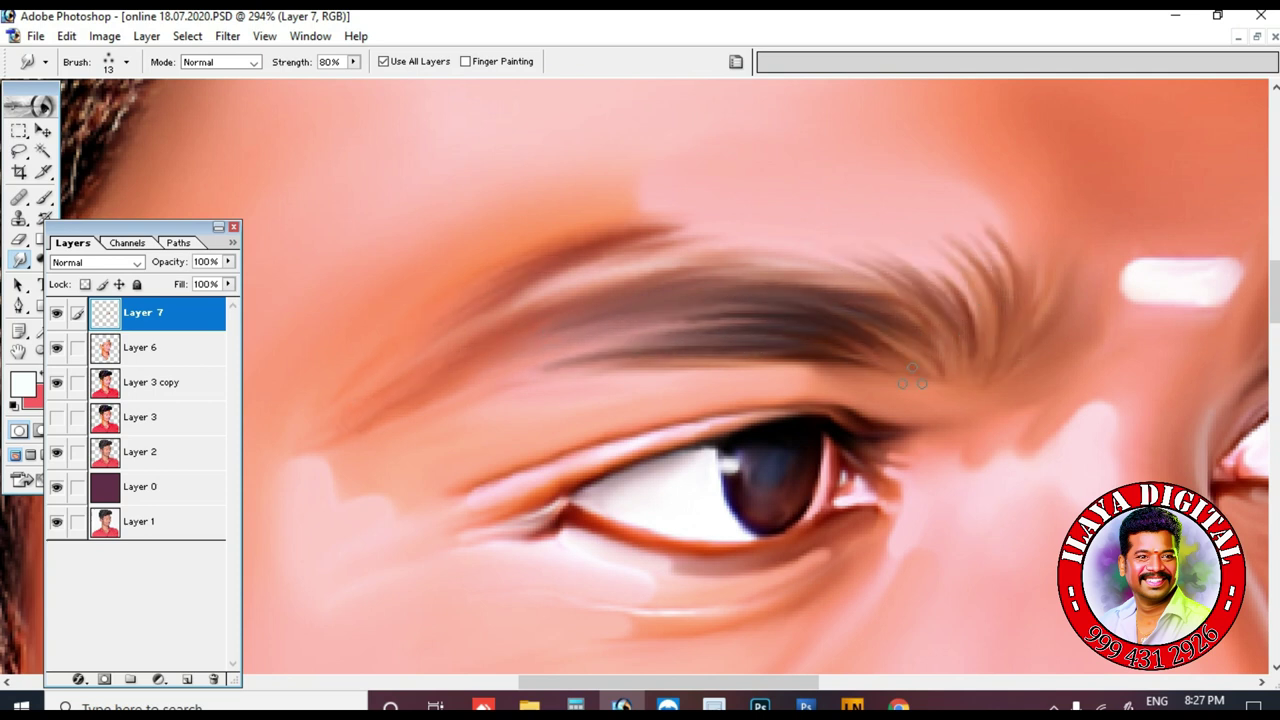
- Smudge the inner end and body of the far eyebrow into fine upward-sweeping strands
drag(1200, 319, 618, 307)
drag(735, 295, 782, 206)
mouse_move(782, 258)
mouse_down()
mouse_move(812, 212)
mouse_move(900, 178)
mouse_up()
drag(904, 246, 928, 190)
drag(780, 283, 826, 243)
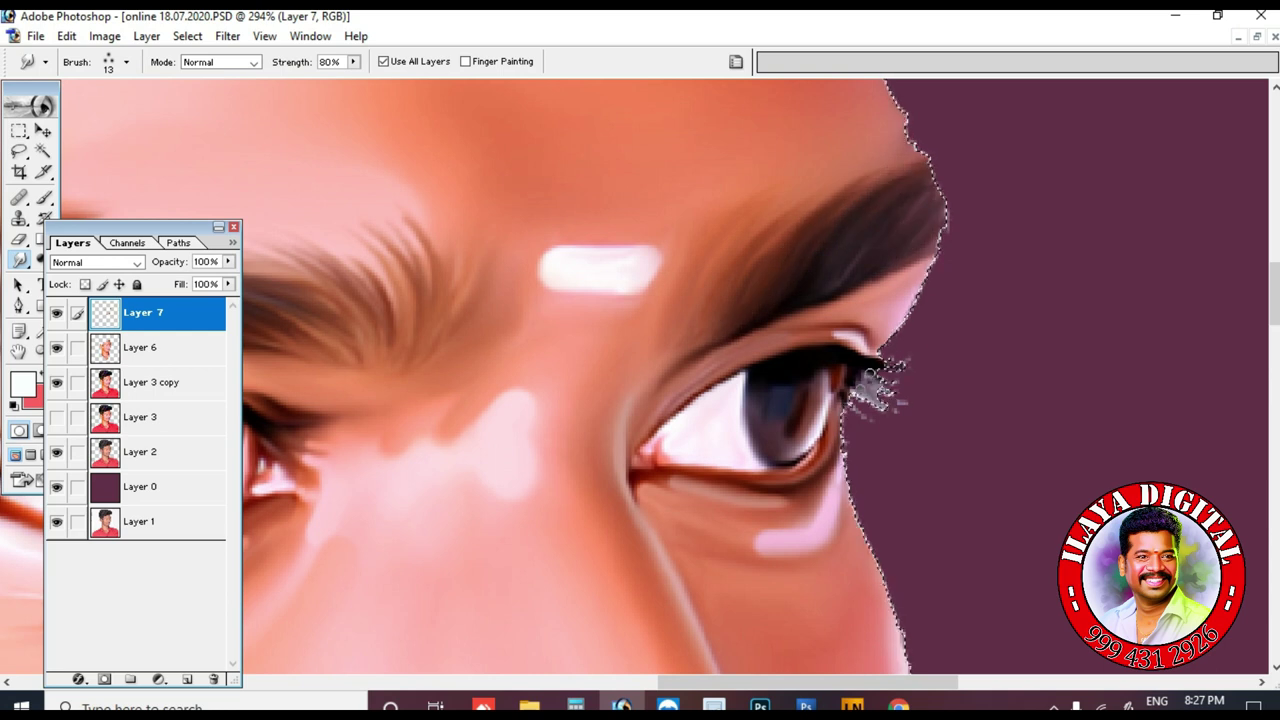
- Set the Smudge brush to 20 px at 70% strength and begin blending the hair at the temple
key(ctrl+minus)
key(ctrl+minus)
key(ctrl+minus)
key(ctrl+space)
drag(365, 192, 573, 502)
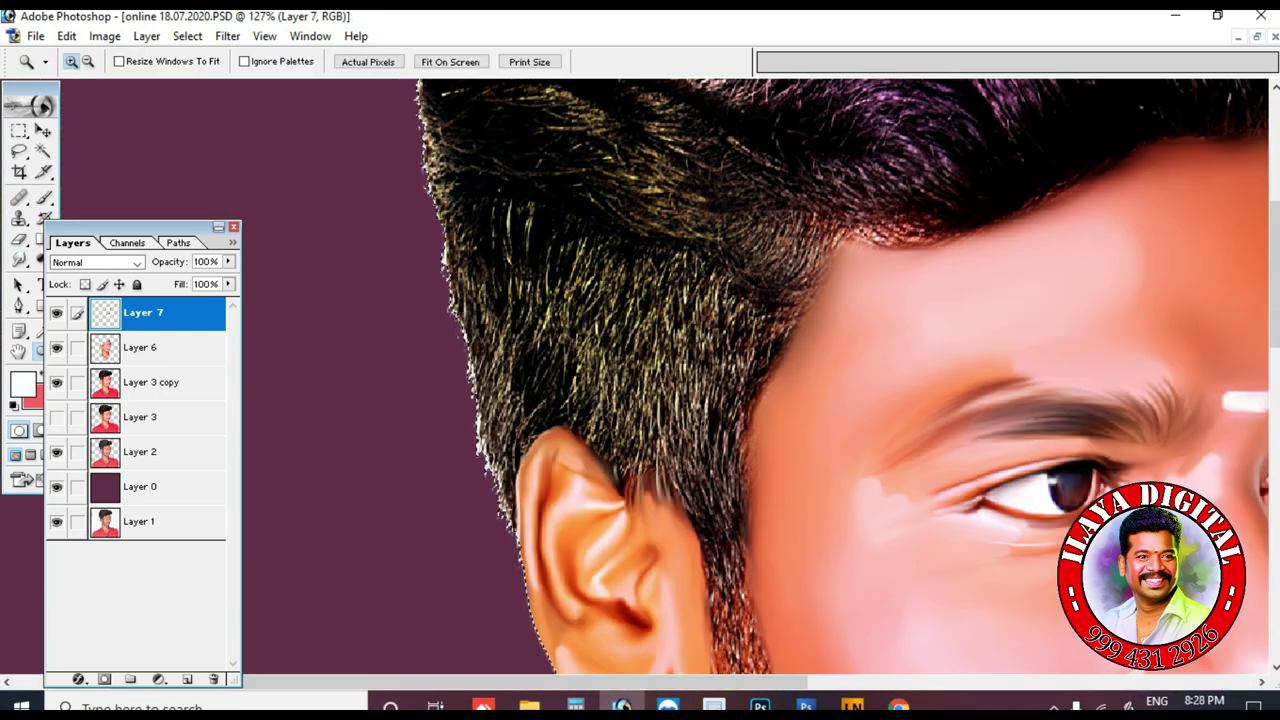
key(ctrl+minus)
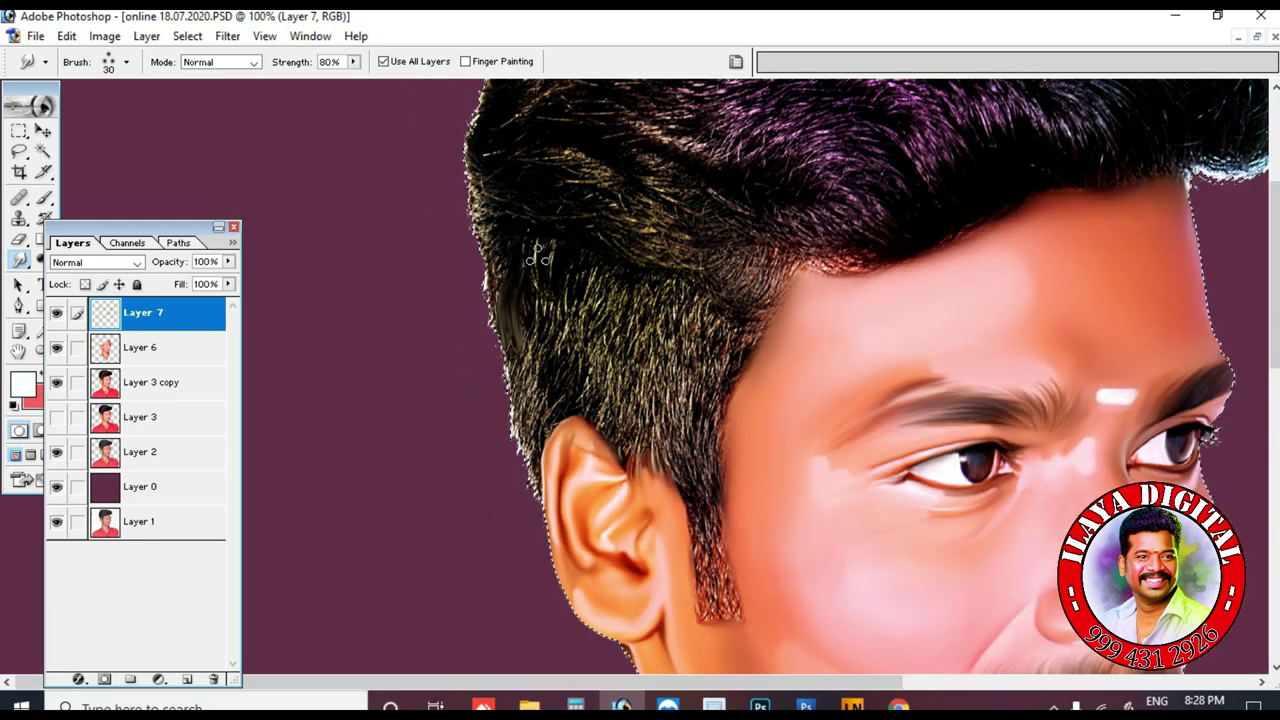
key(bracketleft)
key(7)
key(ctrl+equal)
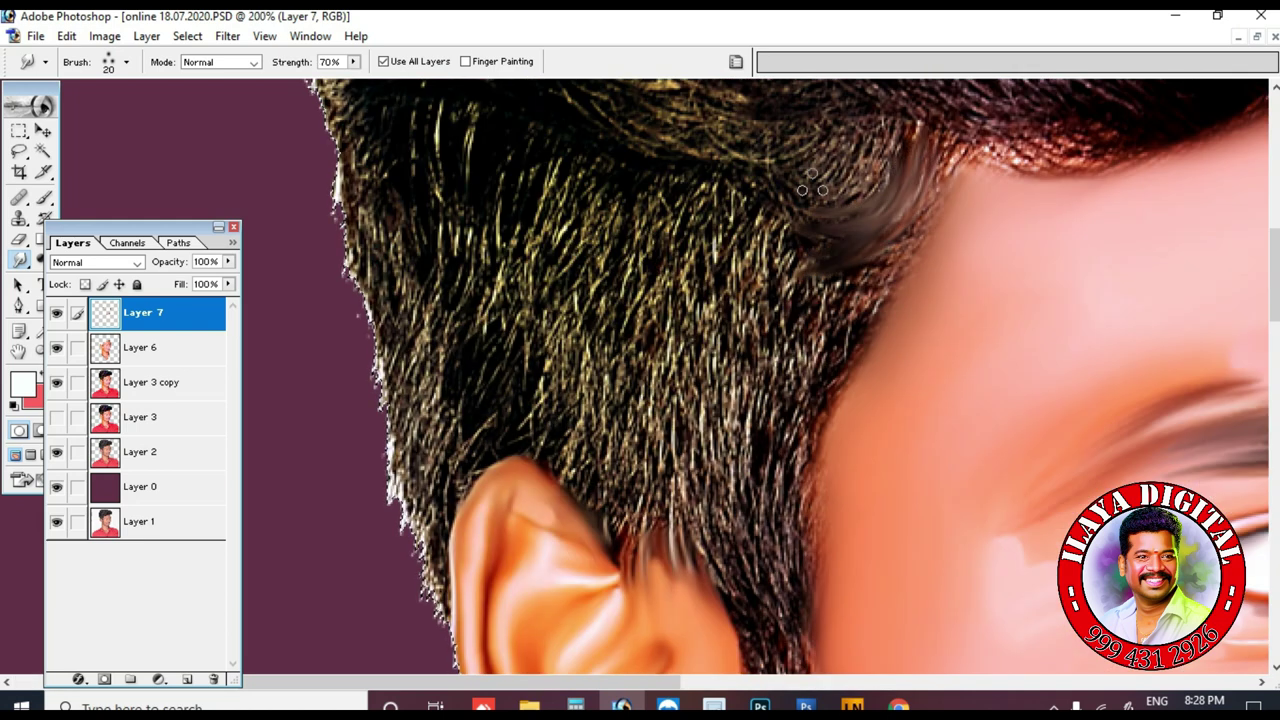
- Smudge the rough sideburn hairs in front of the ear downward into long painted strands
scroll(702, 232, down, 3)
drag(692, 170, 694, 305)
drag(650, 155, 674, 360)
drag(603, 195, 664, 378)
drag(722, 172, 694, 425)
drag(708, 350, 735, 525)
mouse_move(680, 355)
mouse_down()
mouse_move(704, 488)
mouse_move(698, 570)
mouse_up()
mouse_move(710, 440)
mouse_down()
mouse_move(724, 524)
mouse_move(742, 605)
mouse_up()
drag(742, 525, 768, 612)
drag(692, 145, 680, 510)
mouse_move(625, 250)
mouse_down()
mouse_move(687, 590)
mouse_move(741, 472)
mouse_up()
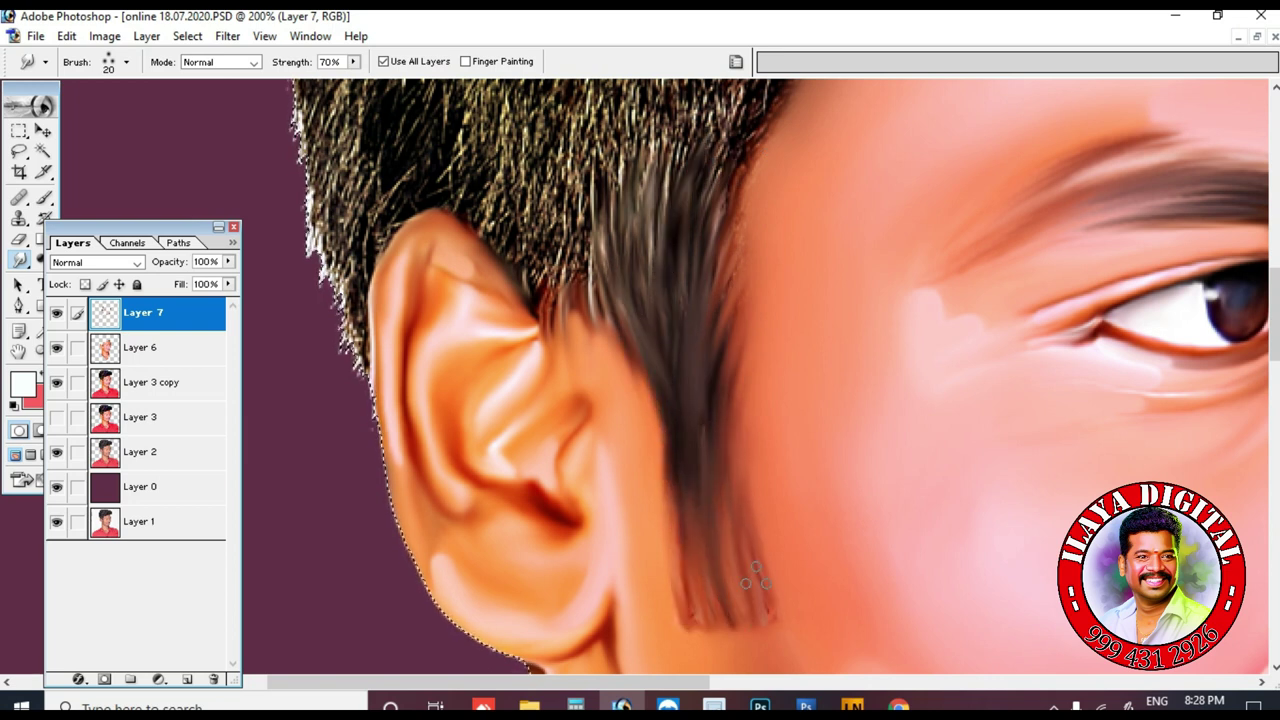
- Refine the upper sideburn strands and blend them into the hair at the temple
drag(744, 275, 697, 386)
drag(730, 145, 712, 262)
drag(612, 284, 642, 405)
drag(722, 232, 689, 460)
drag(778, 200, 682, 372)
drag(800, 170, 713, 355)
key(Tab)
key(ctrl+minus)
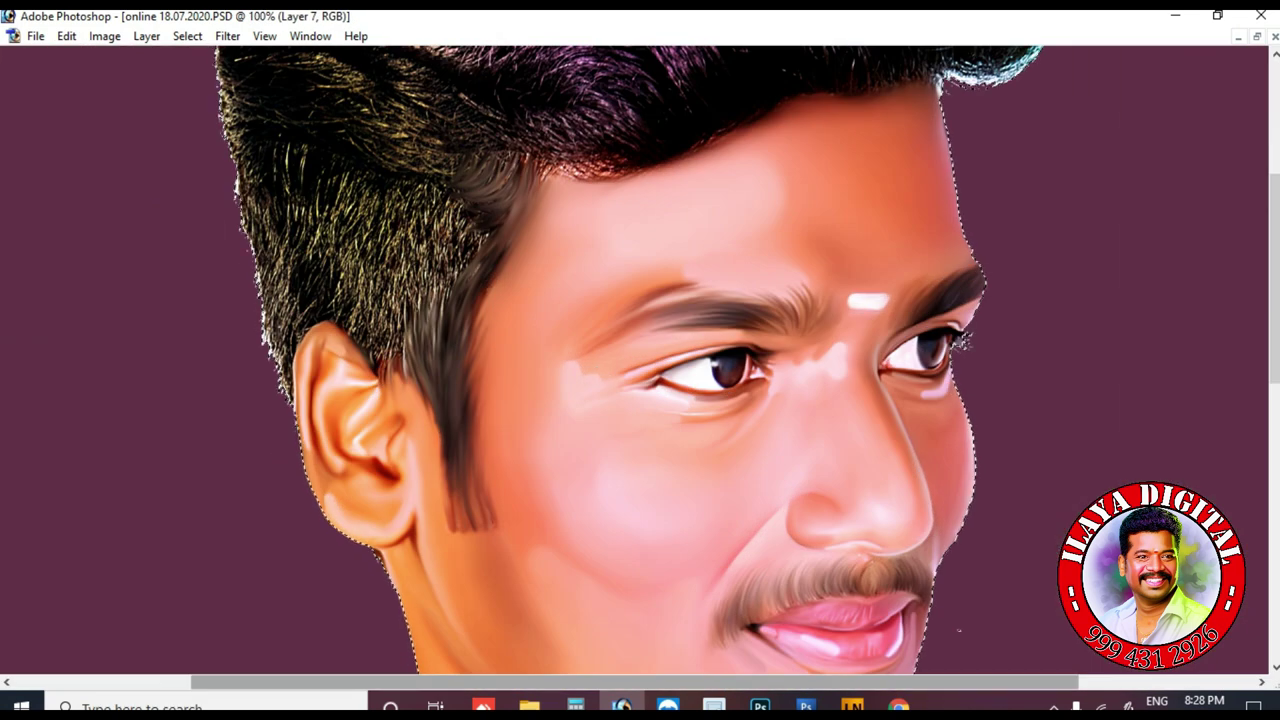
- Smudge the short side hair above and behind the ear downward into smooth curved strands
key(ctrl+plus)
key(ctrl+minus)
drag(512, 127, 532, 230)
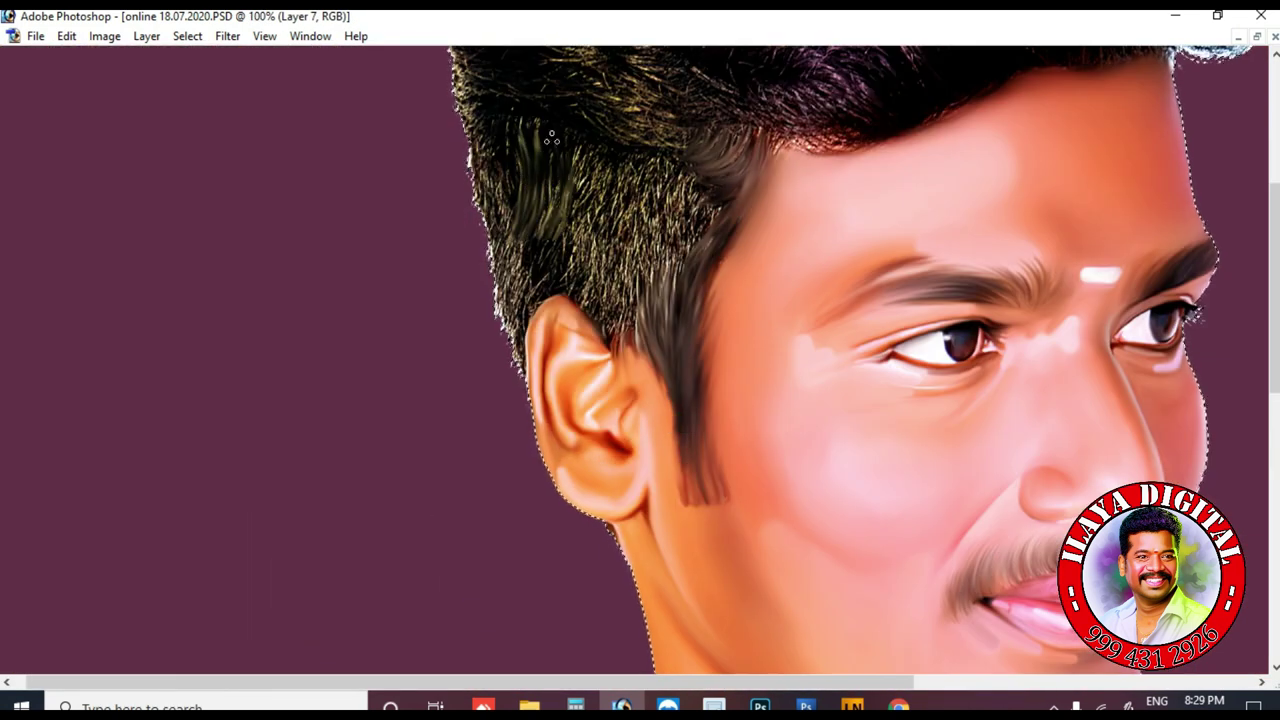
drag(578, 152, 667, 243)
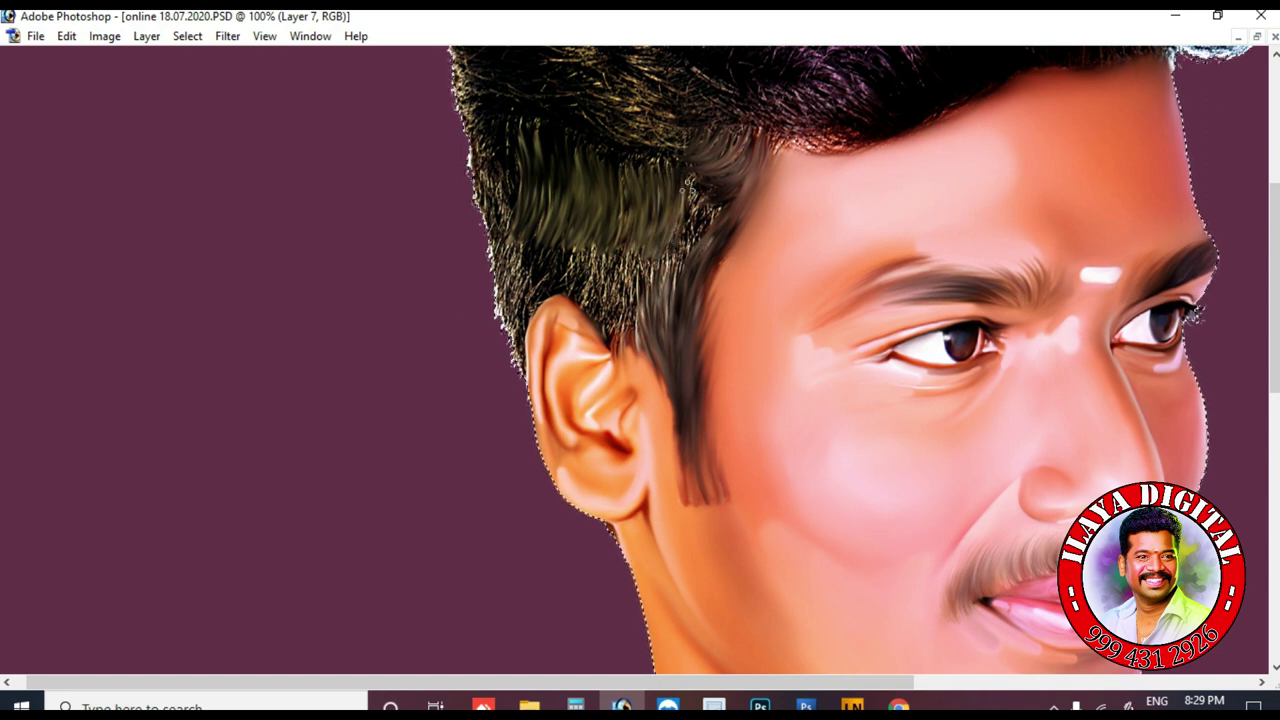
drag(728, 145, 645, 340)
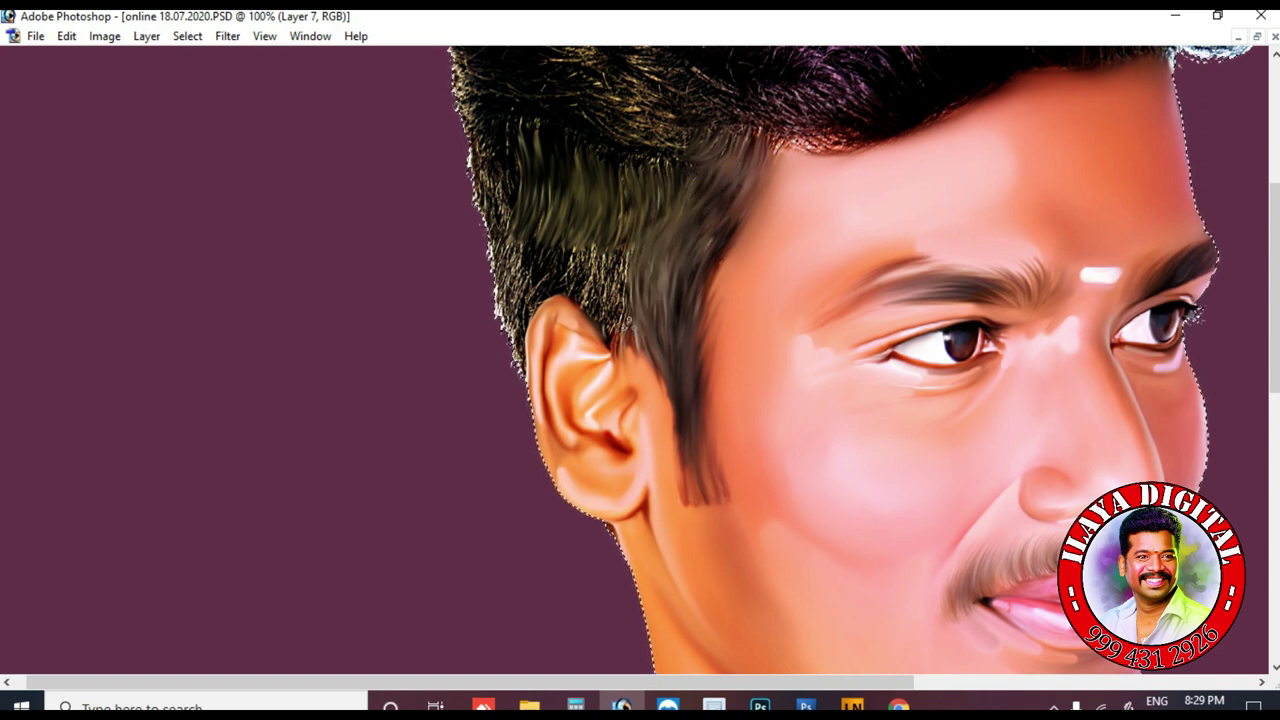
drag(598, 232, 609, 330)
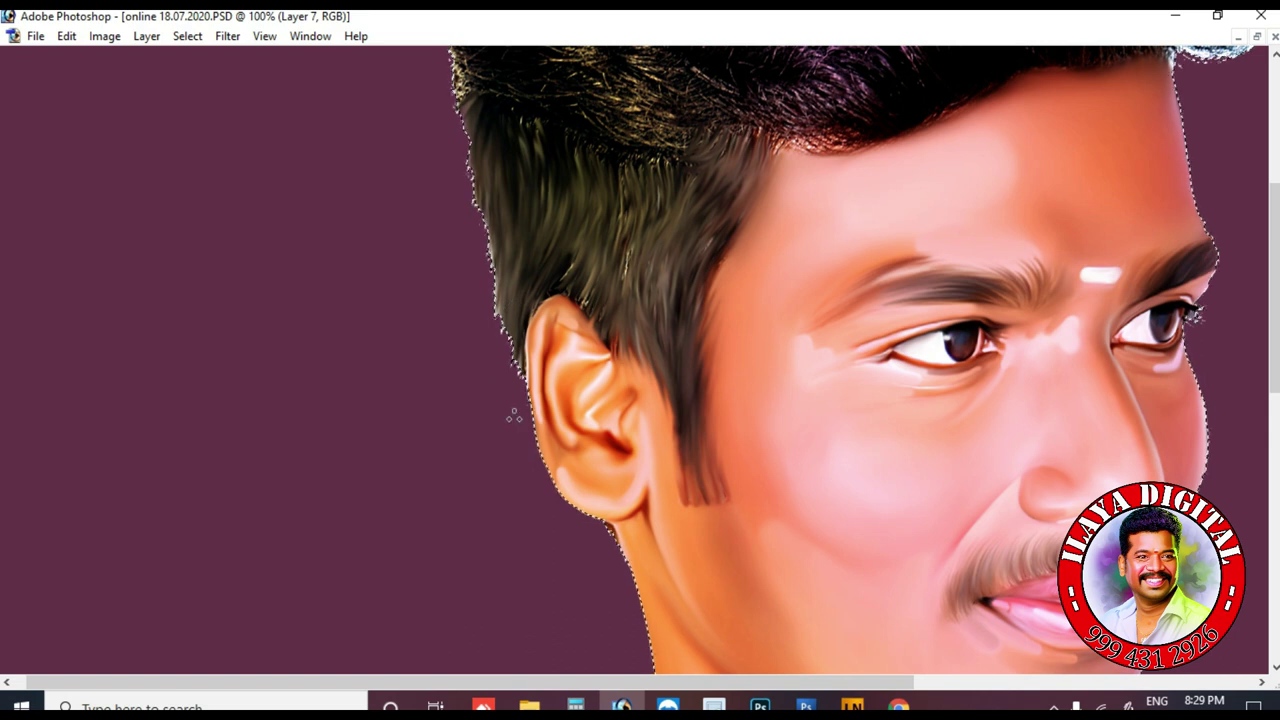
- Smudge away the leftover bright speckles and rough hairs just above the ear
key(ctrl+plus)
key(ctrl+plus)
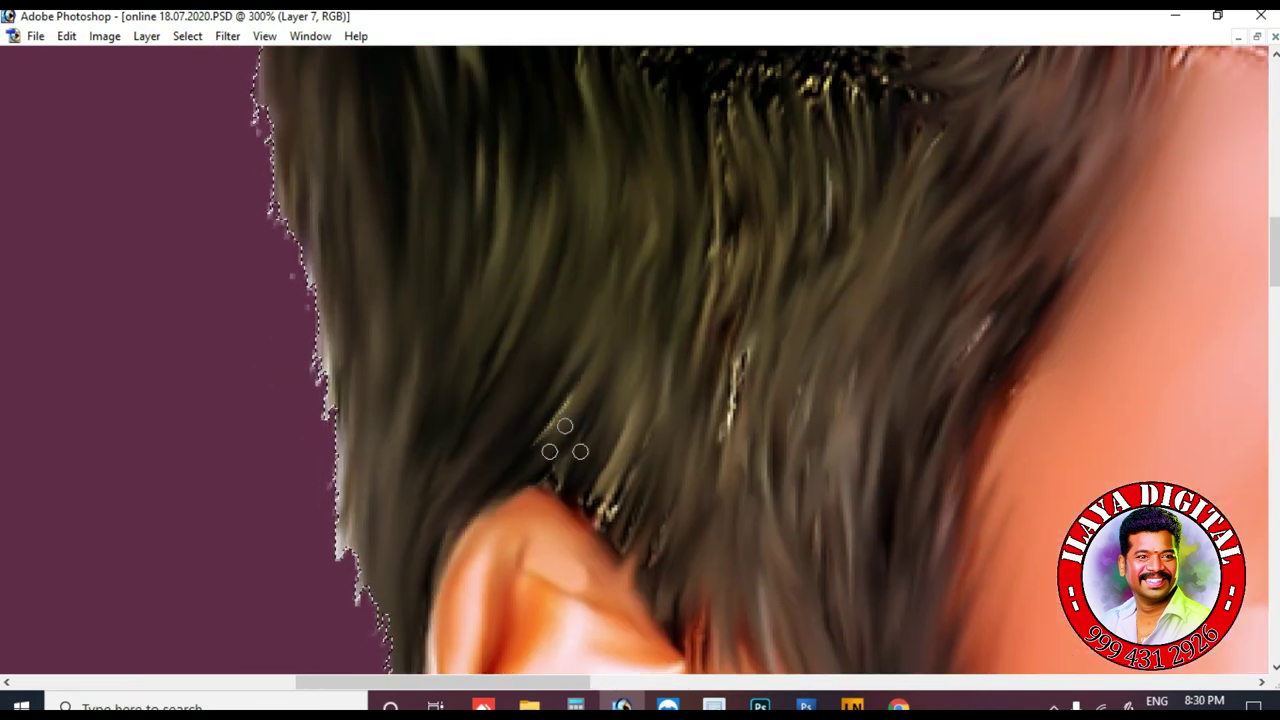
drag(601, 417, 626, 514)
drag(610, 450, 638, 570)
drag(566, 402, 538, 442)
drag(718, 115, 705, 345)
drag(838, 100, 826, 255)
key(ctrl+minus)
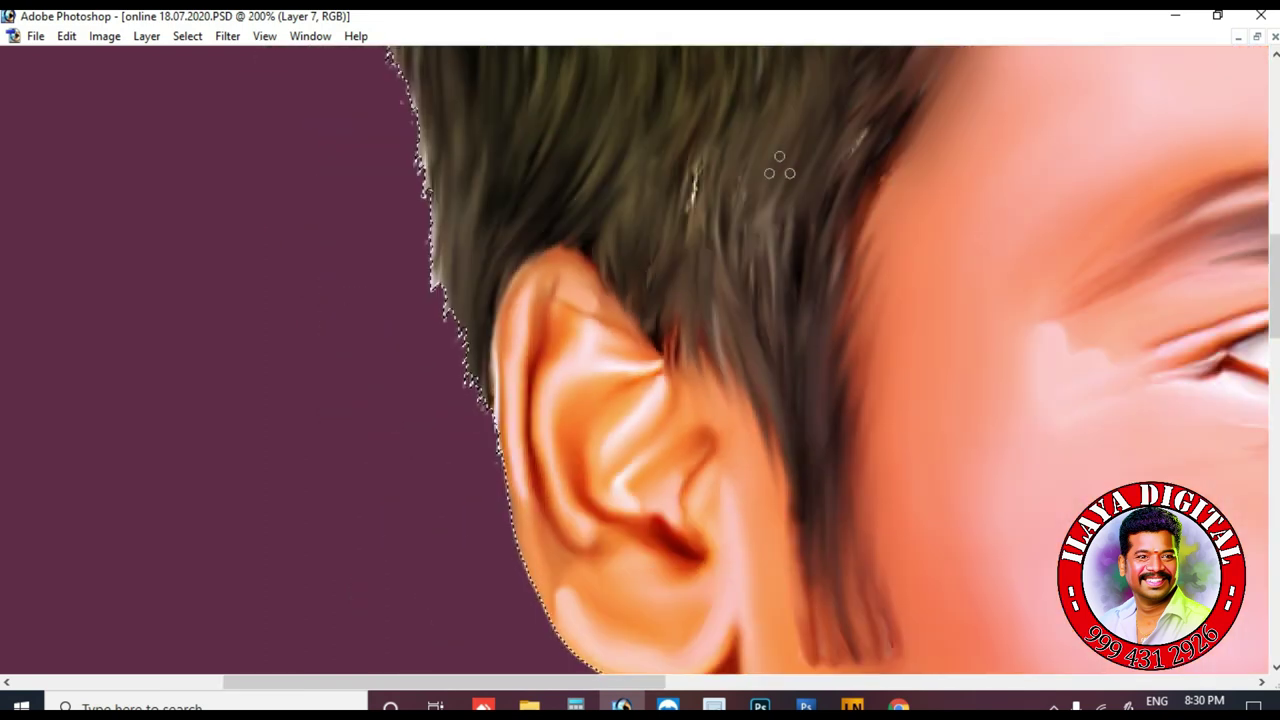
- Reduce the Smudge brush diameter and refine the fine hairs above and in front of the ear
key(F5)
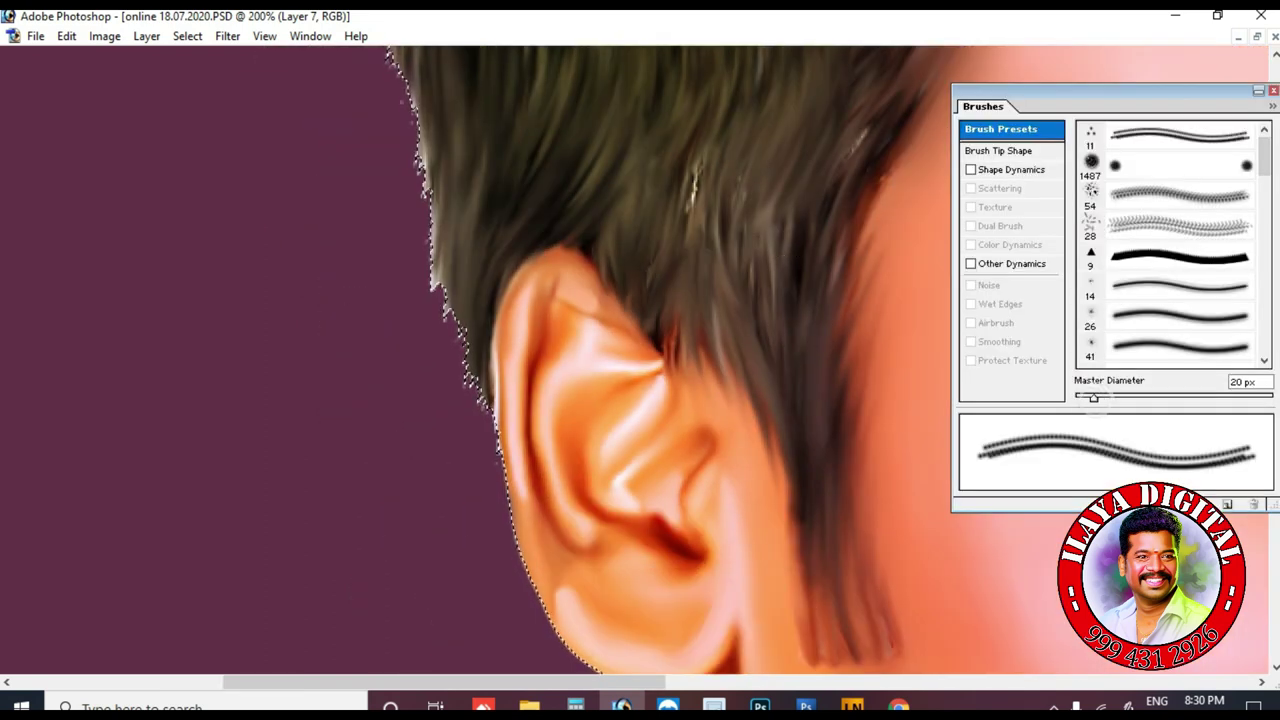
drag(1093, 398, 1086, 398)
key(F5)
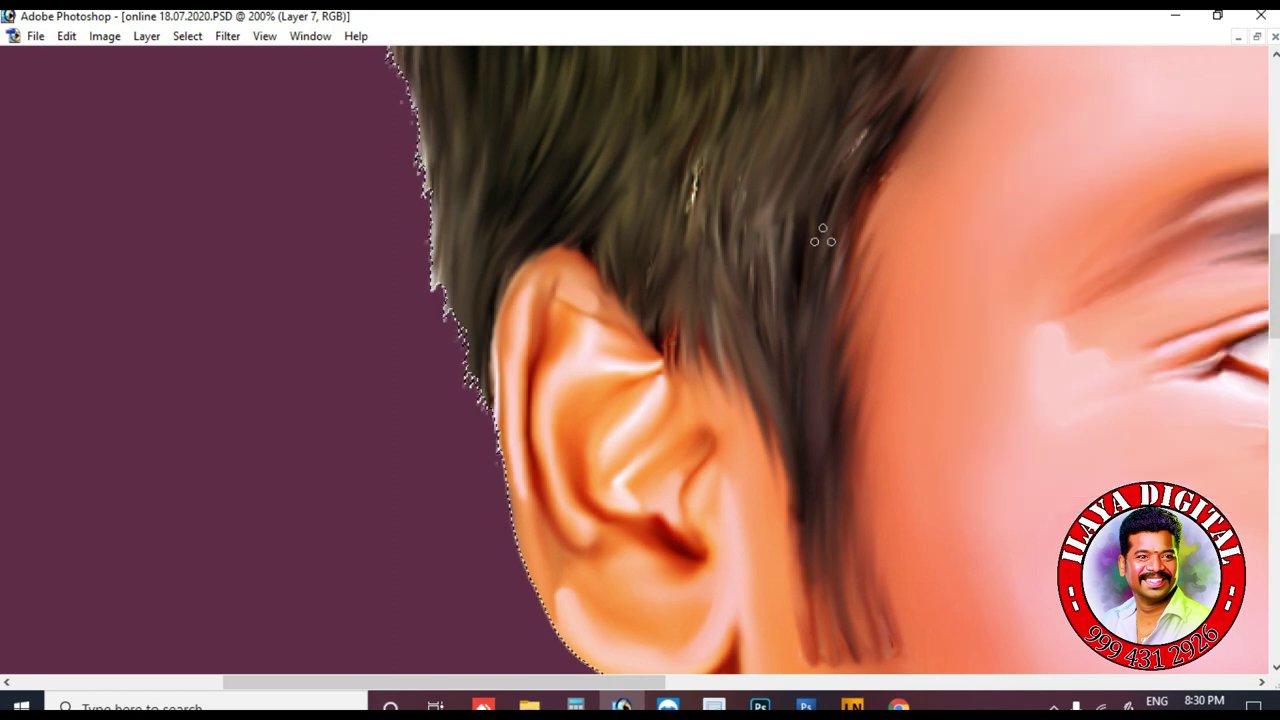
drag(696, 176, 690, 256)
mouse_move(714, 304)
mouse_down()
mouse_move(730, 362)
mouse_move(714, 408)
mouse_up()
mouse_move(584, 244)
mouse_down()
mouse_move(534, 276)
mouse_move(632, 318)
mouse_up()
drag(596, 254, 566, 298)
drag(684, 334, 724, 412)
drag(720, 362, 744, 422)
- Soften the temple hairline and the sideburn's front edge and tip with short smudged strands
drag(780, 198, 800, 280)
drag(846, 158, 806, 238)
drag(908, 82, 872, 122)
drag(870, 204, 838, 276)
drag(872, 234, 834, 326)
mouse_move(864, 326)
mouse_down()
mouse_move(836, 412)
mouse_move(838, 508)
mouse_up()
drag(762, 393, 778, 498)
drag(808, 582, 830, 650)
- Smudge the remaining rough hairs across the side of the head and behind the ear
drag(690, 180, 688, 240)
drag(732, 98, 700, 371)
drag(688, 240, 684, 302)
drag(602, 232, 596, 266)
drag(560, 218, 554, 266)
drag(448, 152, 462, 204)
drag(474, 160, 490, 236)
mouse_move(498, 262)
mouse_down()
mouse_move(506, 330)
mouse_move(446, 430)
mouse_up()
- Pull further fine strands along the hairline beside the temple
drag(910, 186, 886, 238)
drag(854, 222, 820, 282)
drag(834, 284, 806, 332)
drag(942, 196, 908, 318)
drag(904, 342, 874, 392)
drag(836, 486, 802, 558)
- Smudge the transition between the side hair and the swept top hair near the temple
drag(684, 232, 764, 252)
drag(674, 178, 784, 230)
mouse_move(702, 162)
mouse_down()
mouse_move(788, 222)
mouse_move(802, 198)
mouse_up()
drag(662, 234, 738, 274)
drag(636, 204, 730, 262)
mouse_move(892, 177)
mouse_down()
mouse_move(800, 457)
mouse_move(480, 516)
mouse_move(521, 414)
mouse_move(627, 462)
mouse_move(805, 482)
mouse_up()
key(ctrl+minus)
key(ctrl+plus)
- Smudge the purple-tinted wave above the temple into long curved strands
drag(702, 228, 495, 309)
drag(668, 206, 474, 306)
drag(630, 188, 424, 290)
drag(574, 162, 384, 274)
drag(498, 156, 340, 252)
drag(540, 138, 292, 234)
drag(452, 142, 640, 164)
drag(610, 268, 796, 348)
drag(622, 338, 786, 424)
drag(616, 382, 780, 444)
mouse_move(692, 266)
mouse_down()
mouse_move(531, 308)
mouse_move(730, 400)
mouse_move(766, 457)
mouse_move(466, 343)
mouse_move(694, 466)
mouse_move(534, 371)
mouse_move(571, 337)
mouse_move(529, 267)
mouse_move(320, 205)
mouse_move(466, 214)
mouse_move(808, 455)
mouse_move(786, 457)
mouse_move(837, 423)
mouse_move(894, 423)
mouse_move(441, 443)
mouse_move(710, 510)
mouse_up()
key(ctrl+minus)
key(ctrl+minus)
key(ctrl+plus)
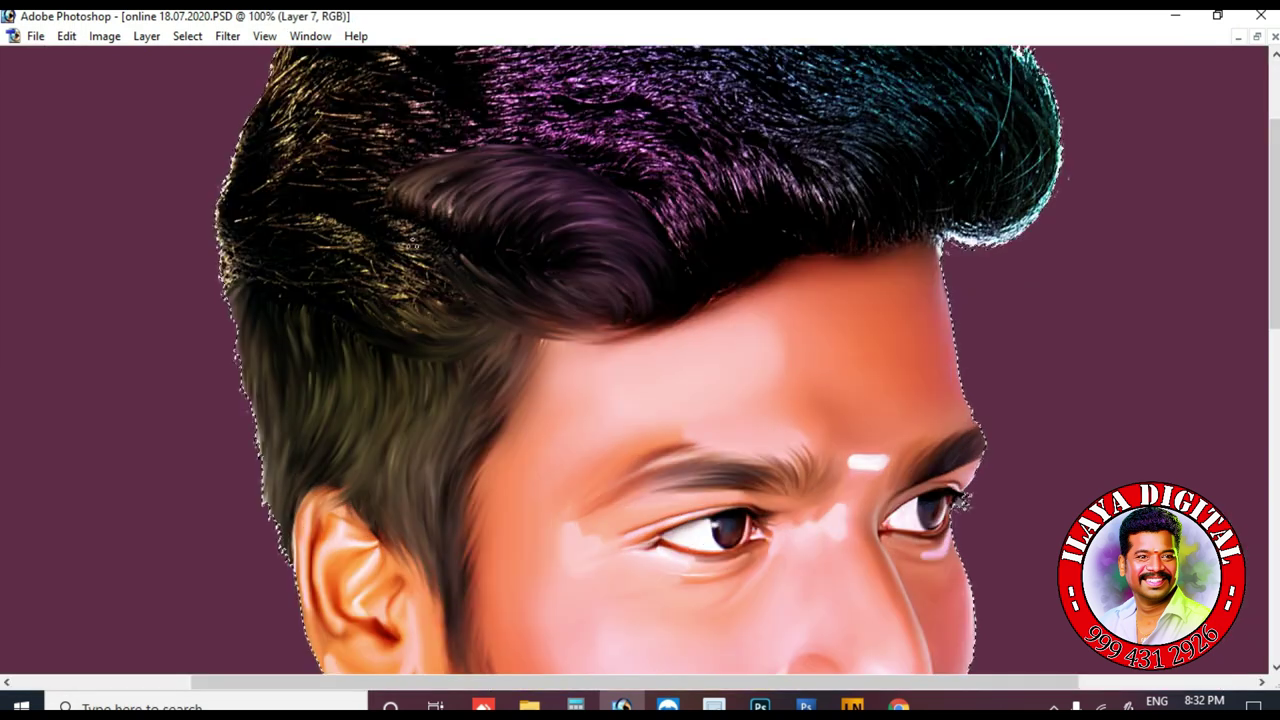
- Smudge the hair at the back of the head and below the wave into smooth flowing locks
drag(279, 199, 255, 229)
mouse_move(215, 177)
mouse_down()
mouse_move(241, 160)
mouse_move(252, 220)
mouse_up()
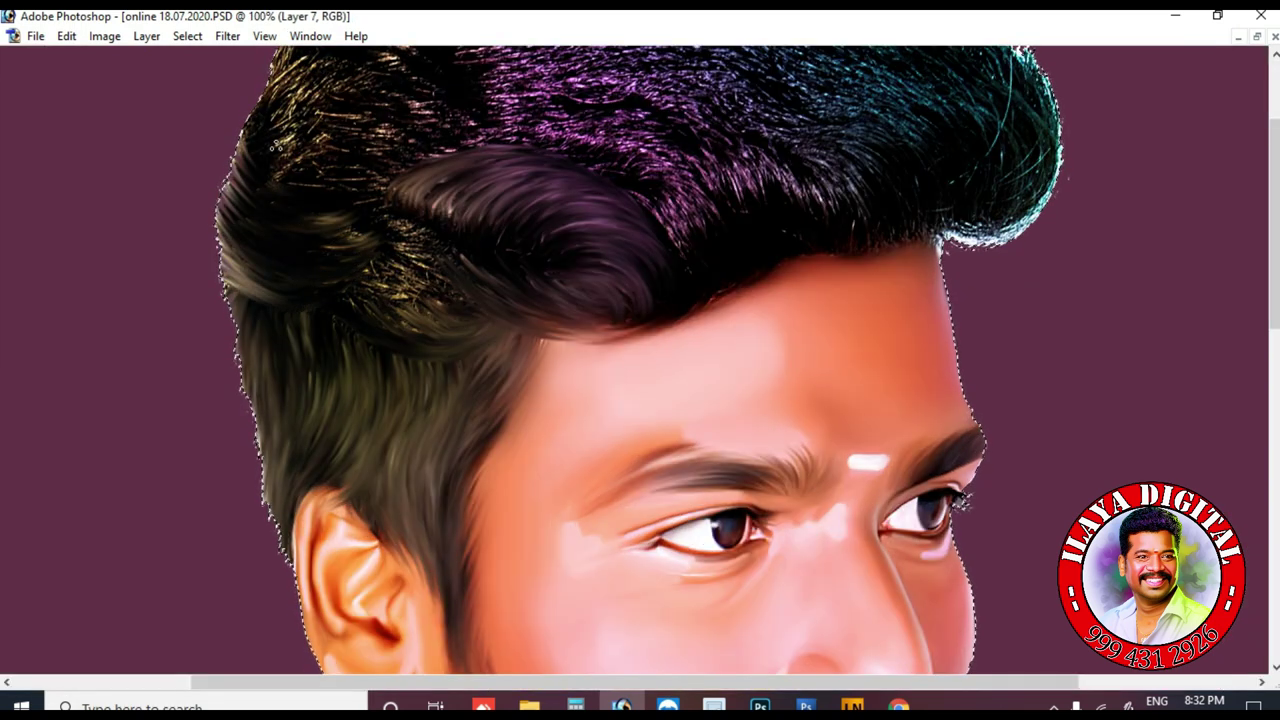
drag(421, 273, 432, 292)
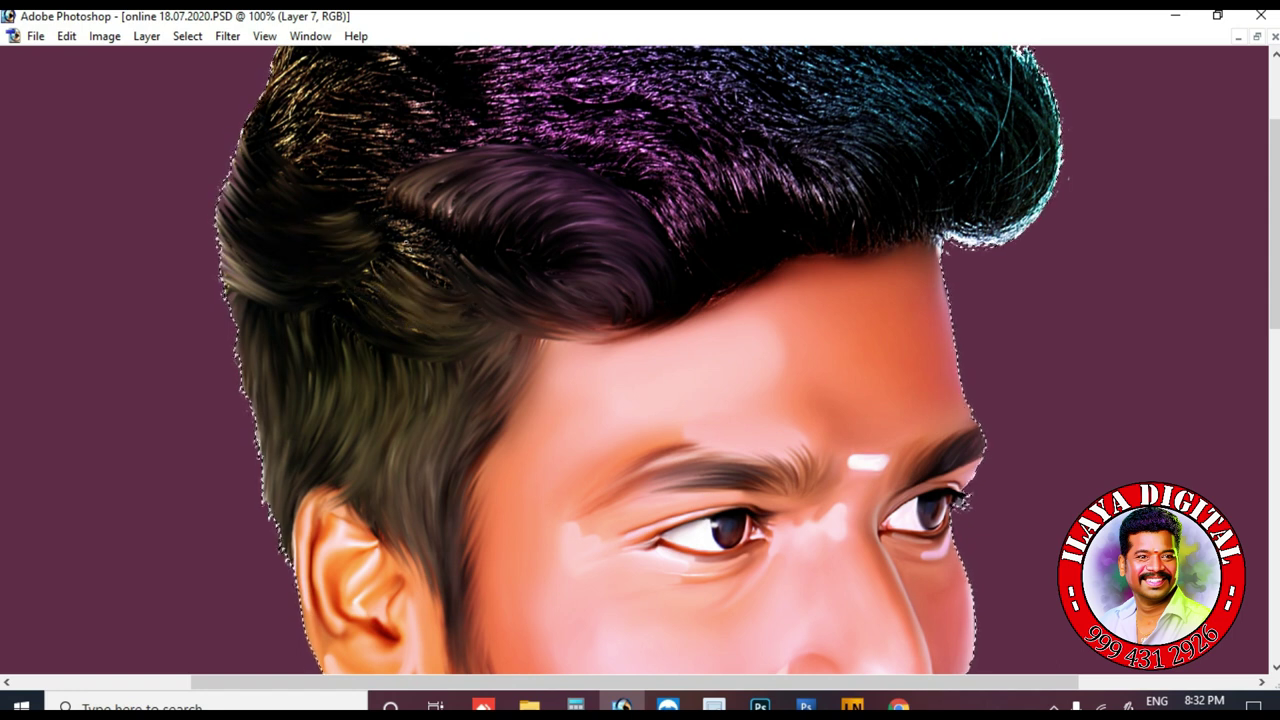
drag(474, 237, 360, 263)
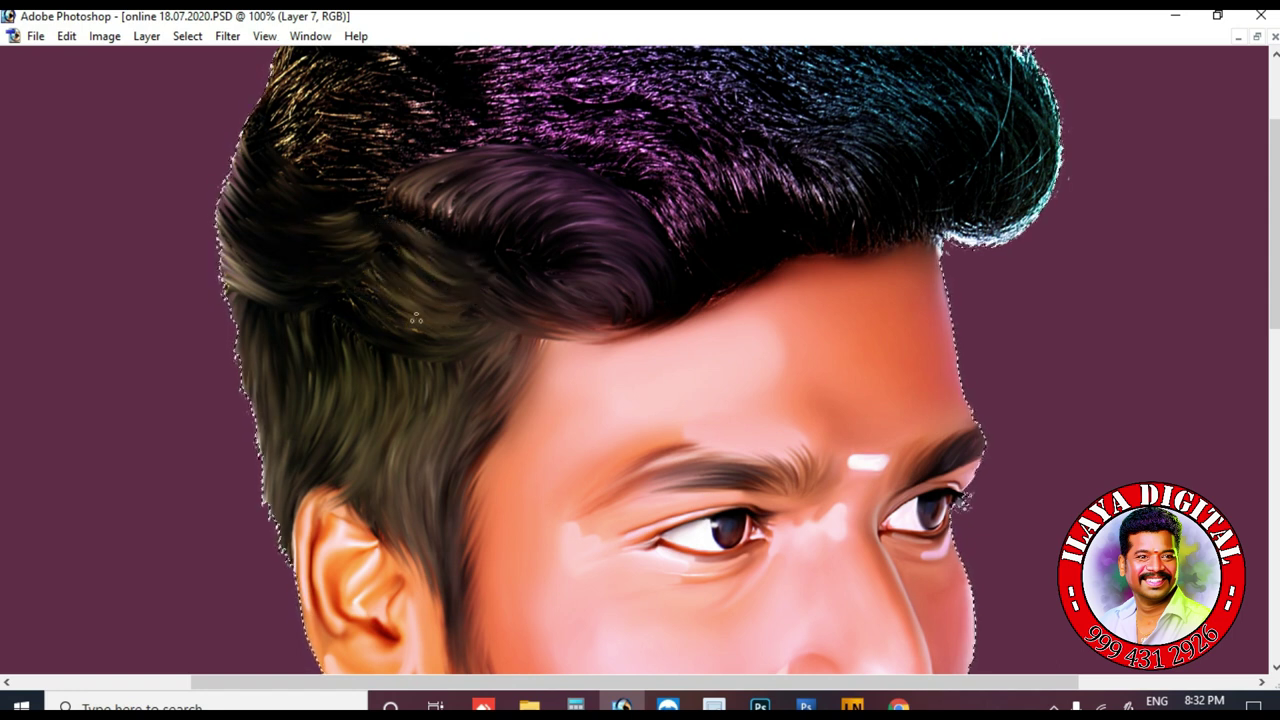
- Smudge the hair above the forehead and the teal front curl into sweeping strands
scroll(750, 261, up, 3)
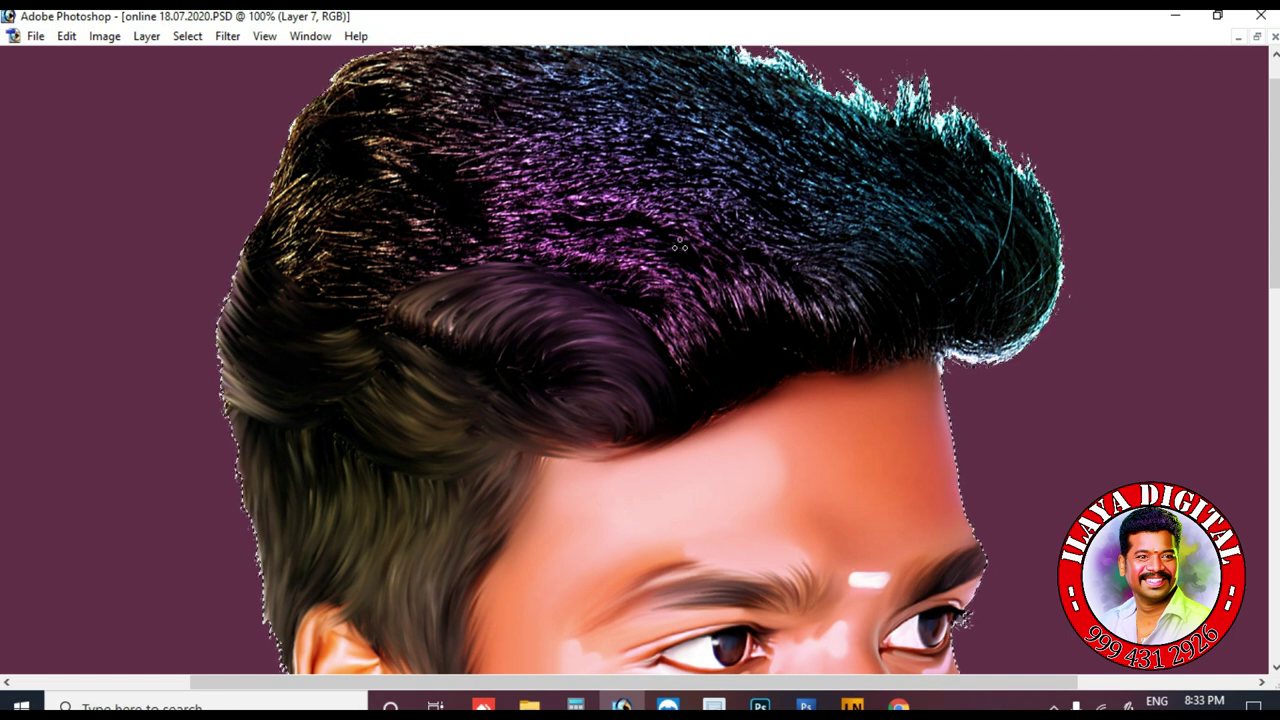
mouse_move(559, 242)
mouse_down()
mouse_move(680, 282)
mouse_move(637, 310)
mouse_up()
drag(729, 250, 826, 337)
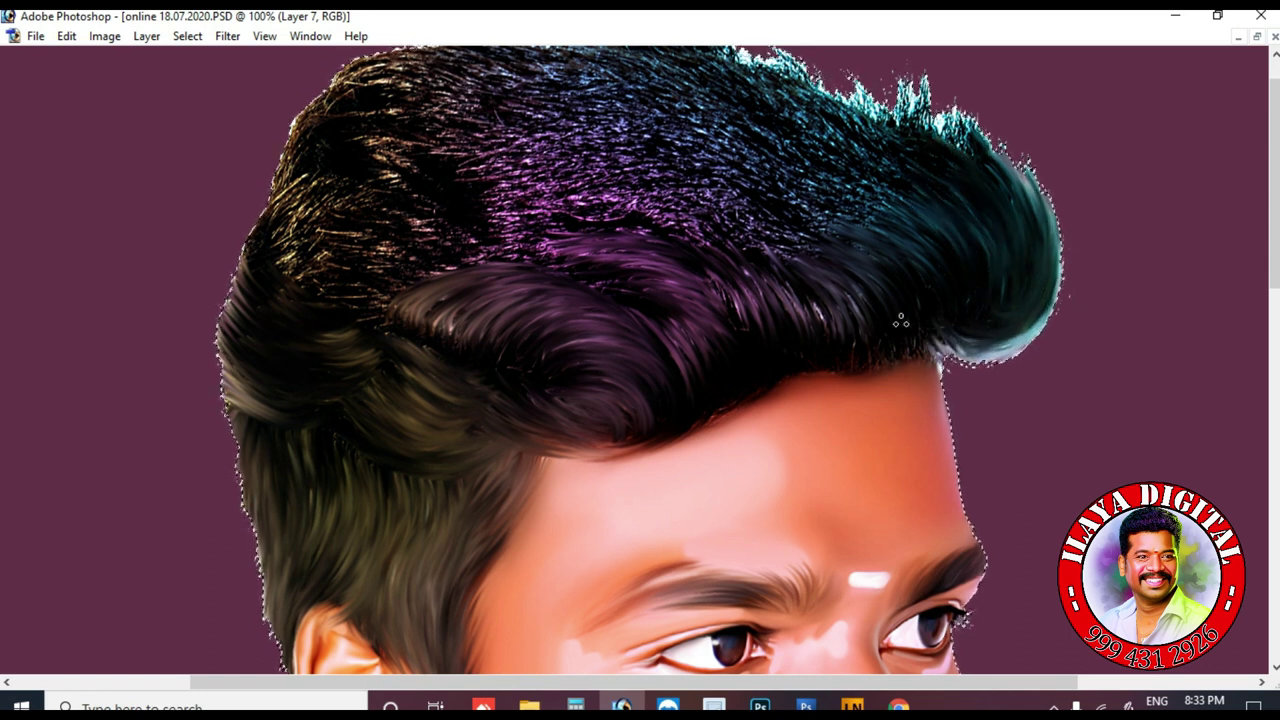
- Smudge the purple middle section and the brown rear crown up to the head's outline
drag(622, 133, 555, 245)
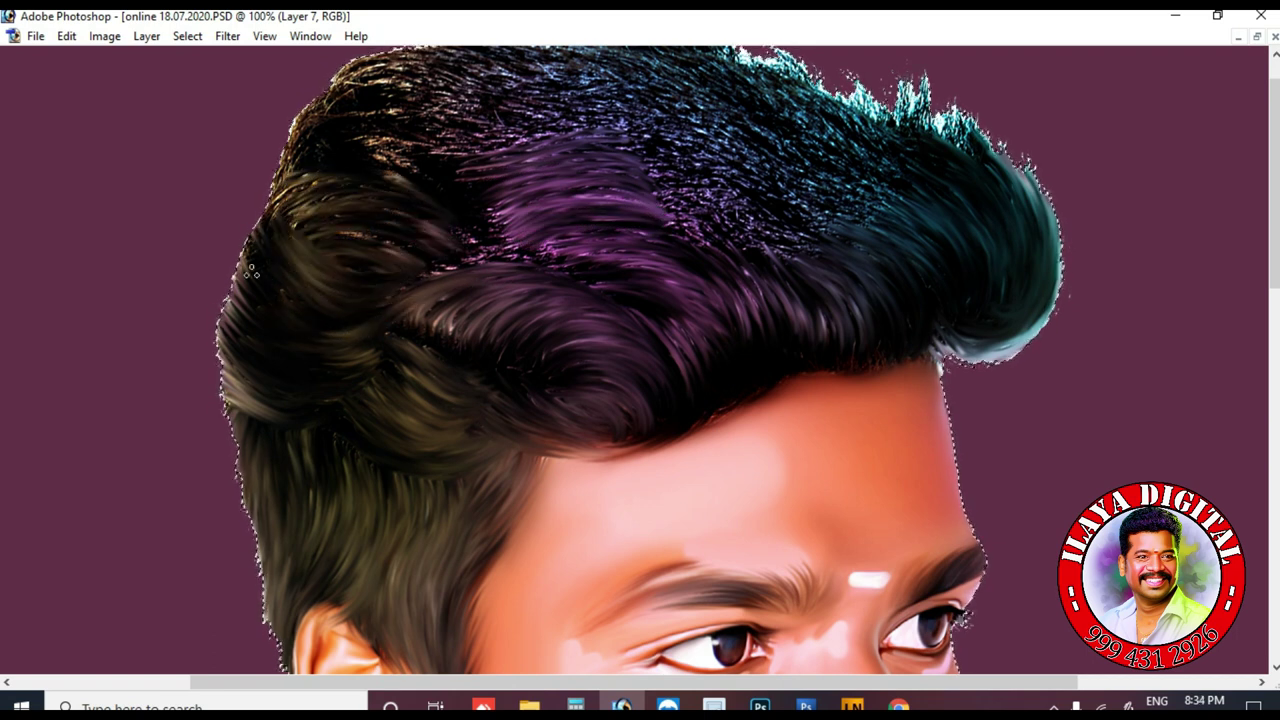
mouse_move(435, 298)
mouse_down()
mouse_move(374, 336)
mouse_move(396, 361)
mouse_up()
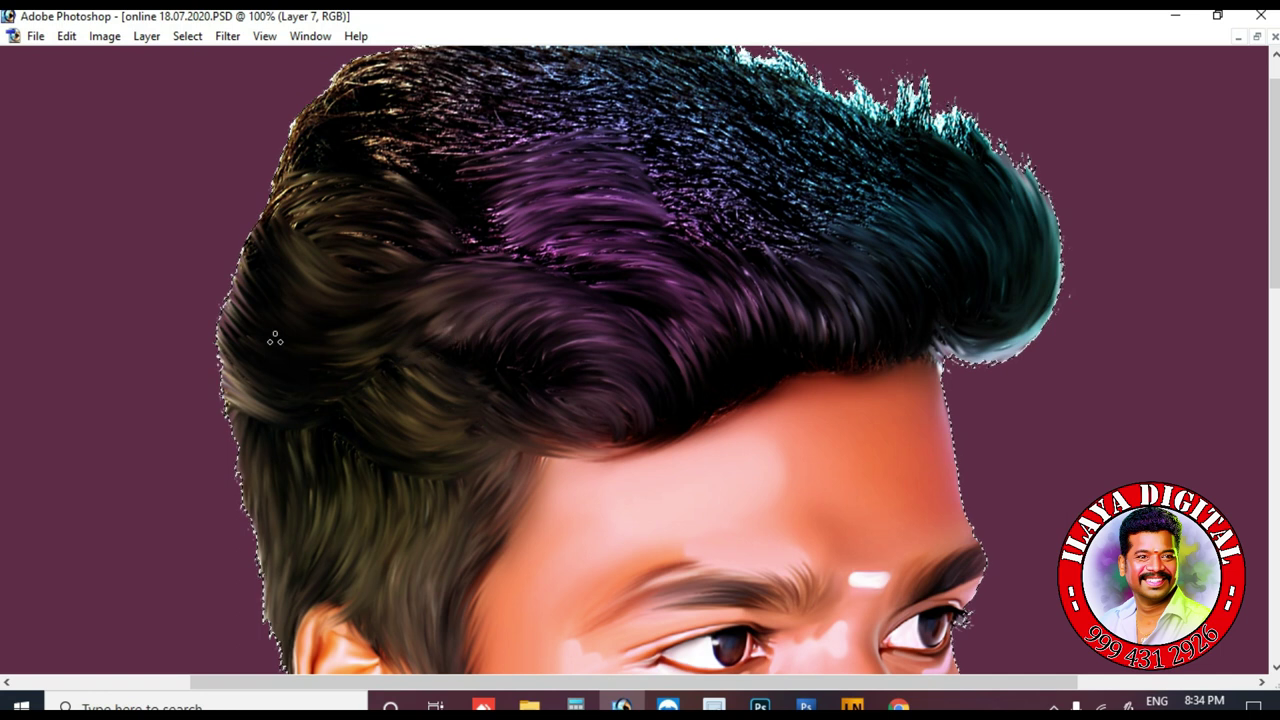
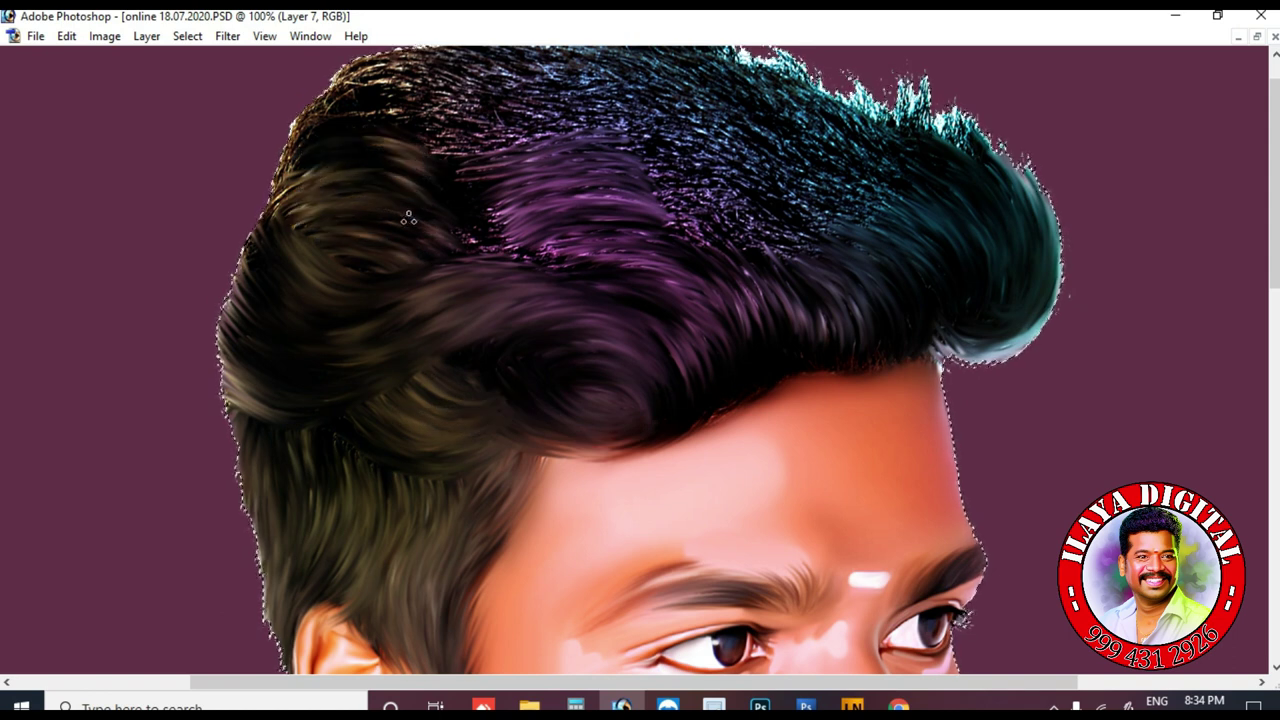
drag(302, 143, 477, 88)
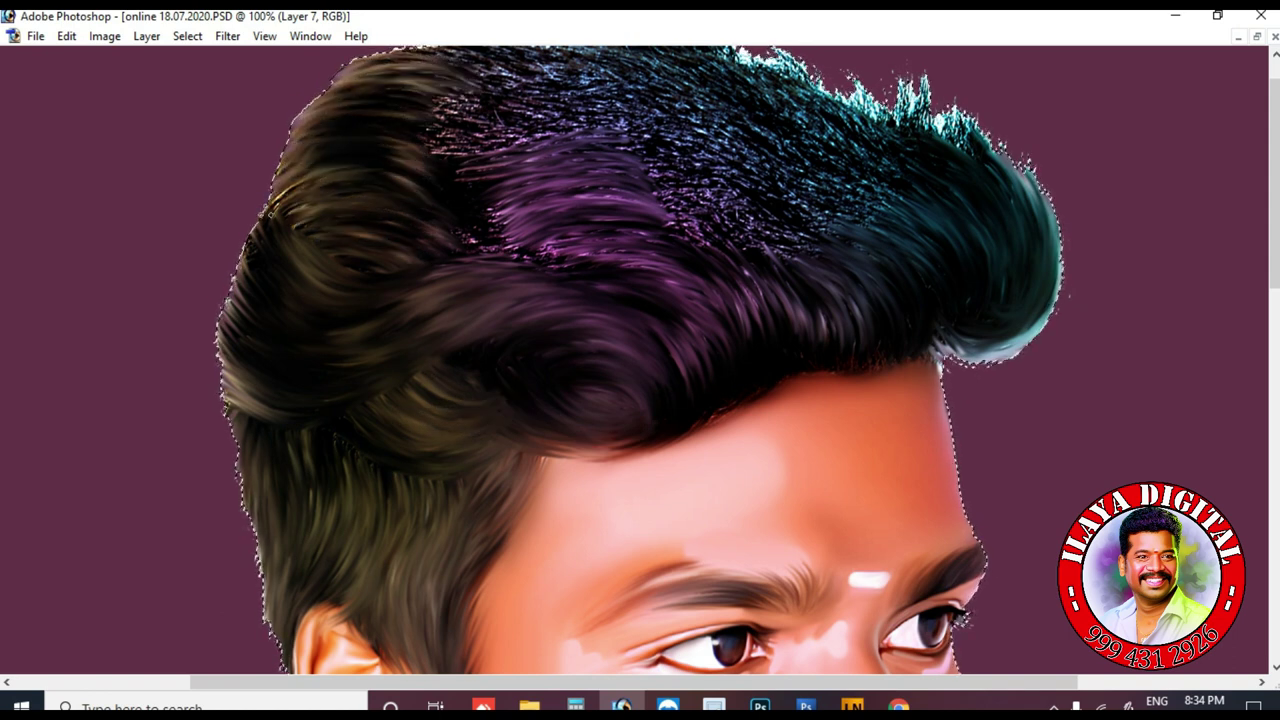
drag(661, 260, 669, 310)
- Smudge the teal top edge and the spiky upper front of the quiff into flowing strands
drag(555, 92, 662, 142)
drag(598, 84, 698, 138)
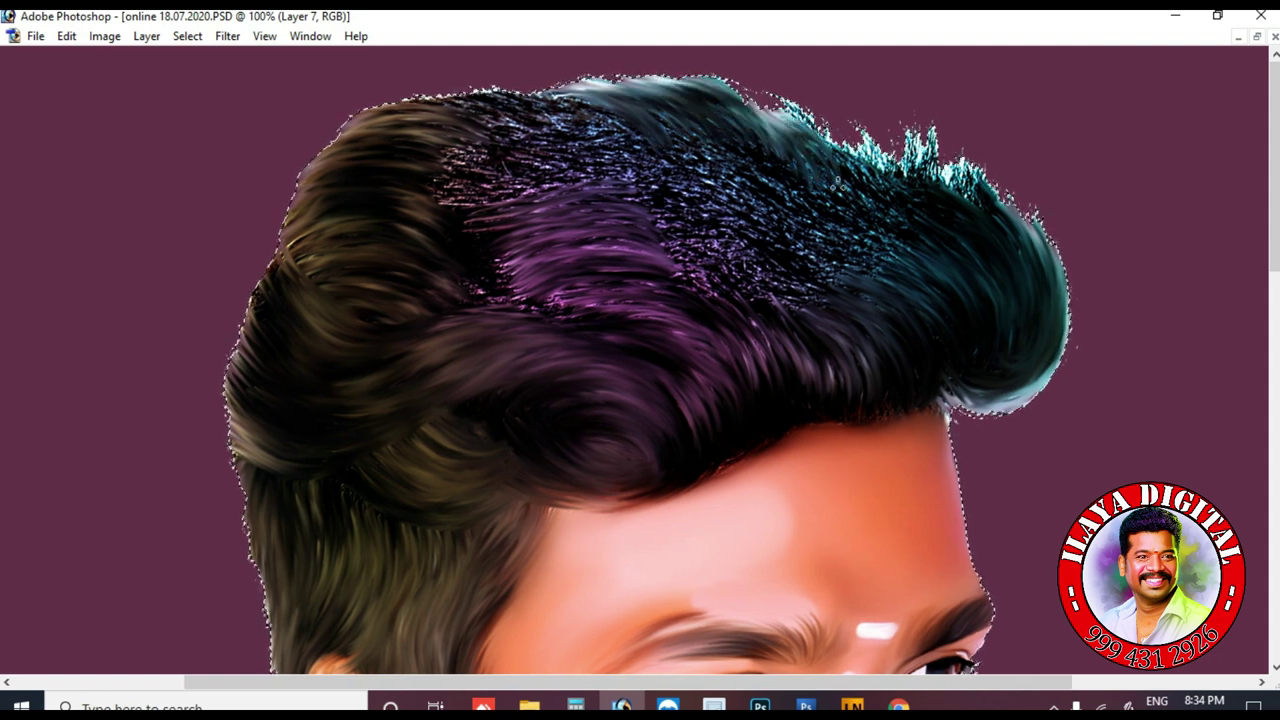
drag(628, 168, 742, 230)
drag(652, 174, 774, 236)
drag(660, 145, 778, 228)
drag(684, 132, 802, 210)
- Smudge the remaining rough patches in the brown, purple and blue areas of the top hair
drag(580, 170, 529, 117)
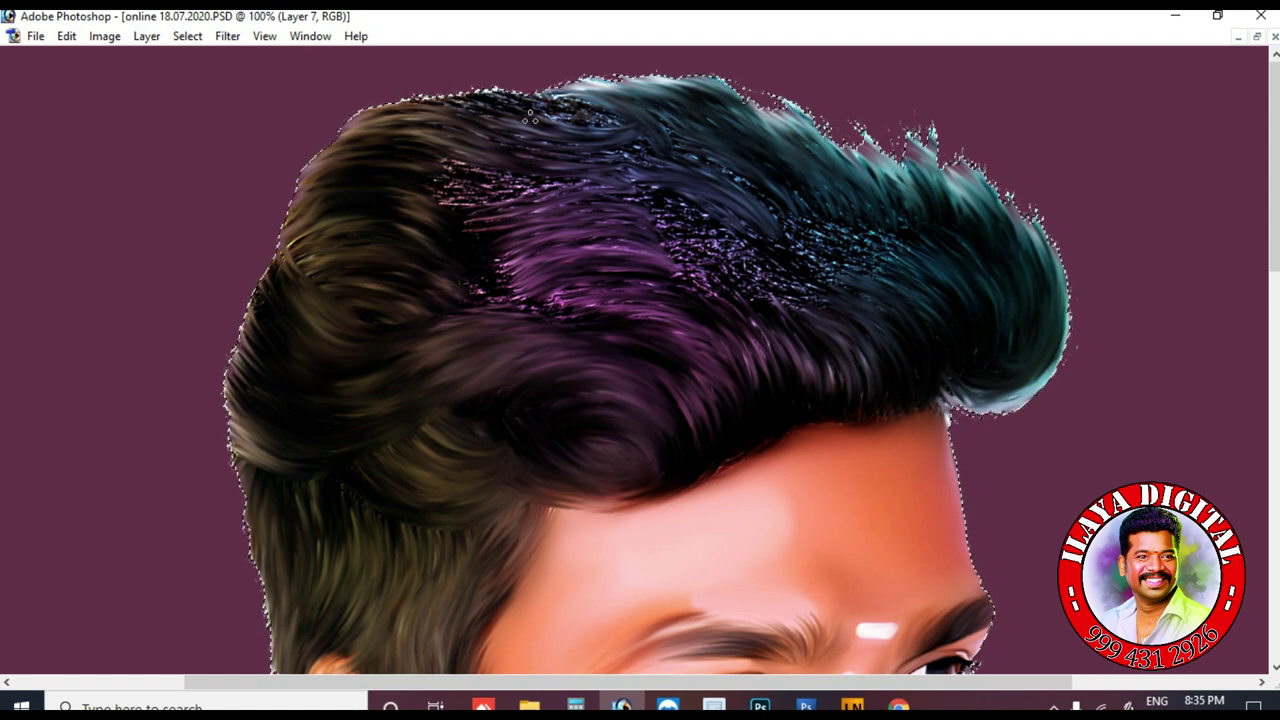
drag(428, 162, 546, 203)
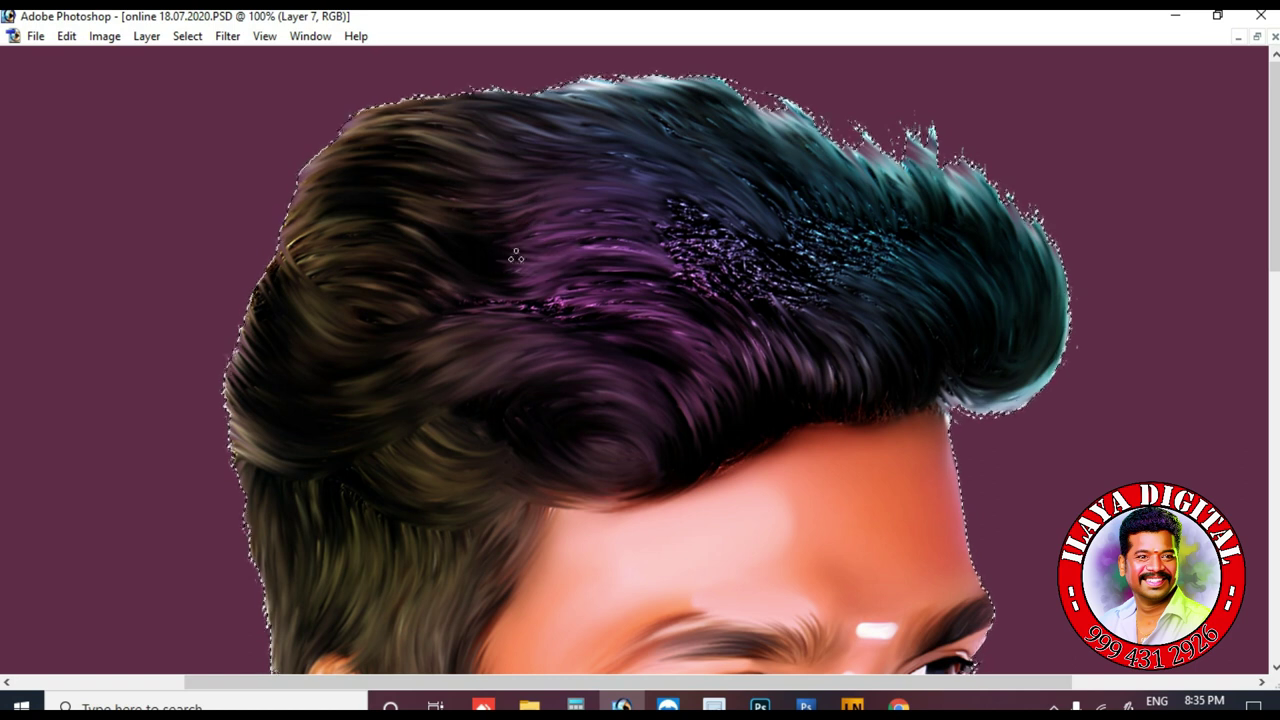
drag(541, 256, 575, 188)
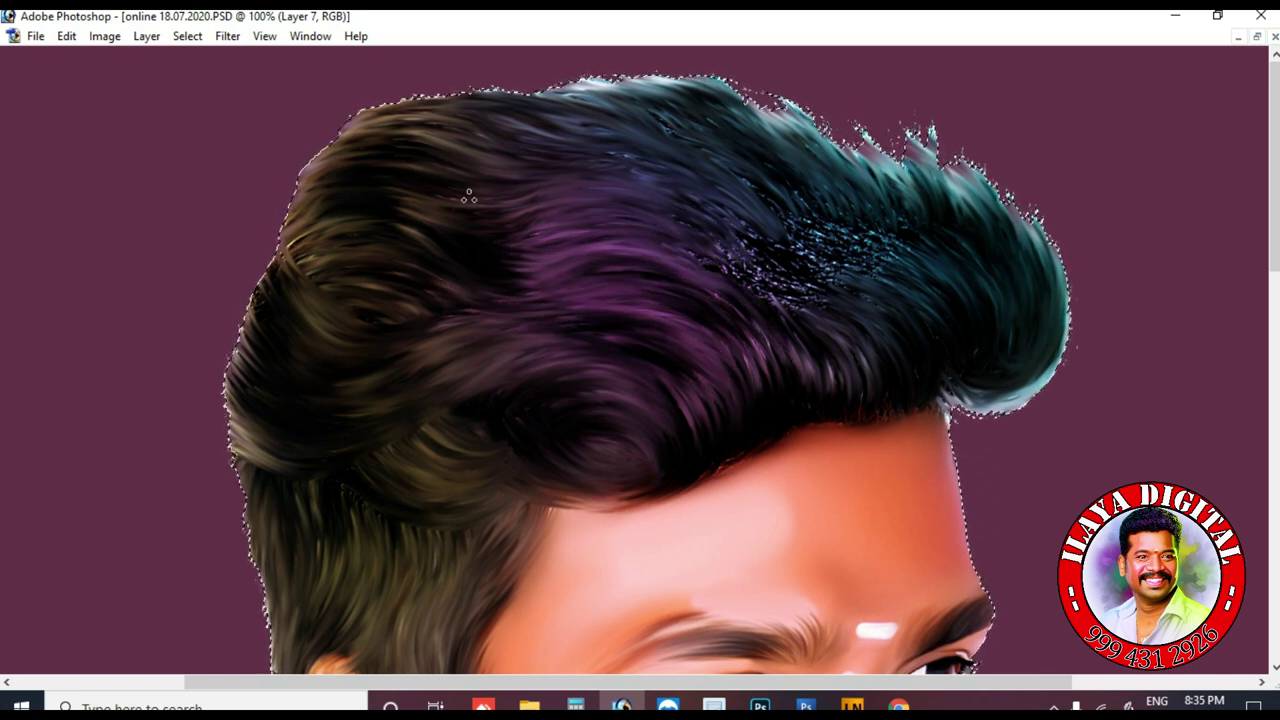
mouse_move(930, 302)
mouse_down()
mouse_move(835, 282)
mouse_move(812, 344)
mouse_up()
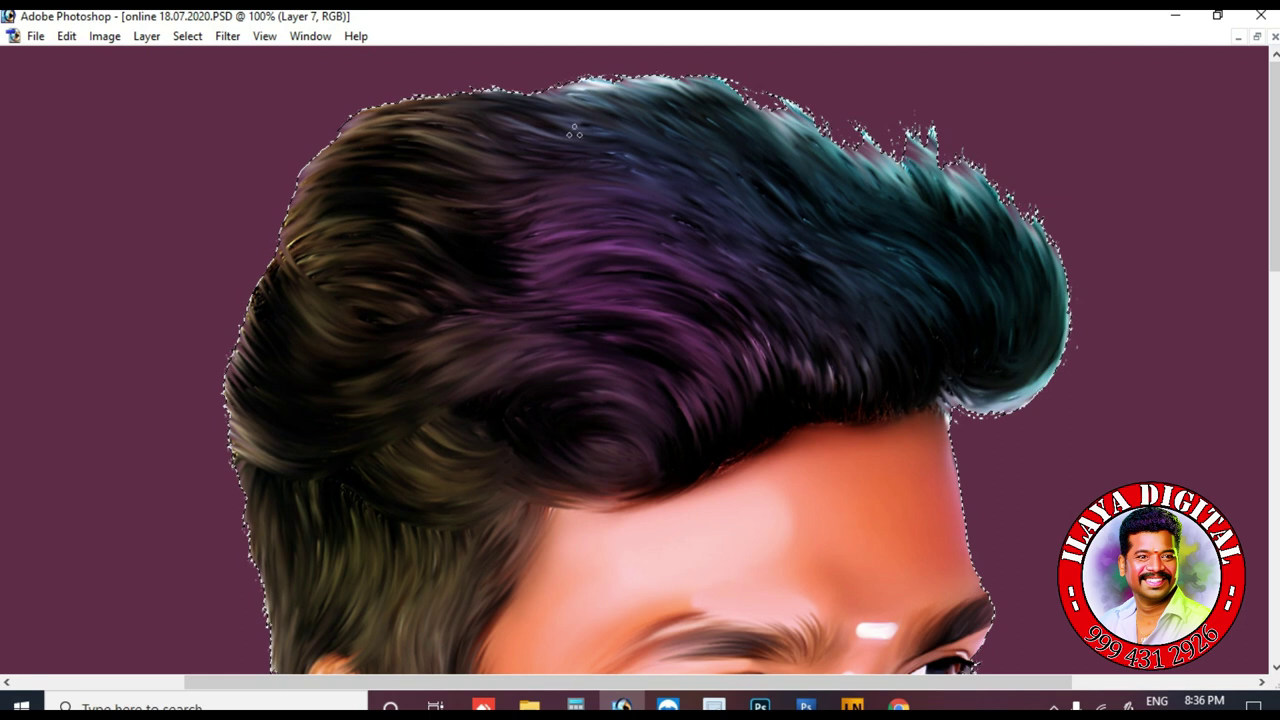
- Blend the rough hair edge along the forehead hairline up close
key(ctrl+plus)
key(ctrl+plus)
drag(975, 272, 1020, 369)
drag(952, 608, 872, 274)
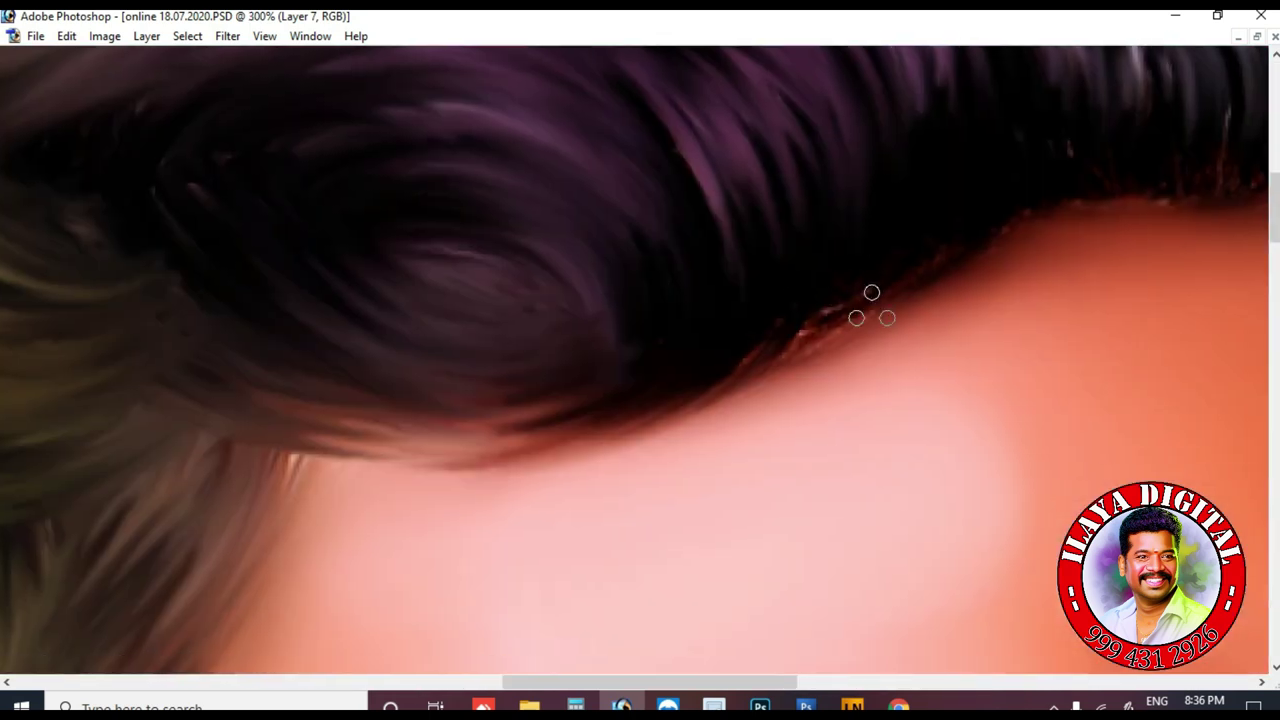
scroll(726, 360, down, 2)
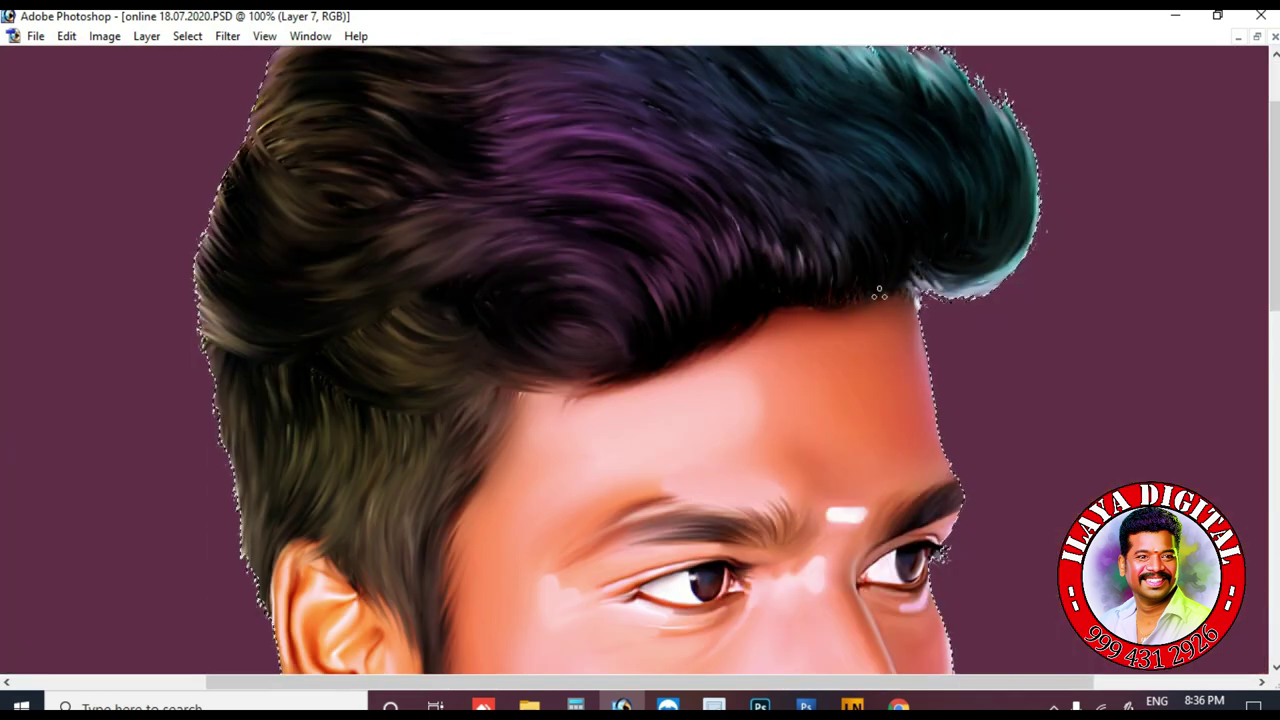
scroll(726, 360, up, 1)
- Refine the hair above the forehead and pull thin loose strands down over the hairline
mouse_move(885, 262)
mouse_down()
mouse_move(497, 385)
mouse_move(671, 397)
mouse_move(635, 374)
mouse_up()
drag(665, 232, 655, 378)
drag(800, 262, 822, 345)
drag(809, 225, 850, 342)
drag(652, 275, 620, 370)
drag(622, 257, 577, 345)
mouse_move(590, 330)
mouse_down()
mouse_move(530, 390)
mouse_move(503, 470)
mouse_up()
drag(609, 375, 598, 438)
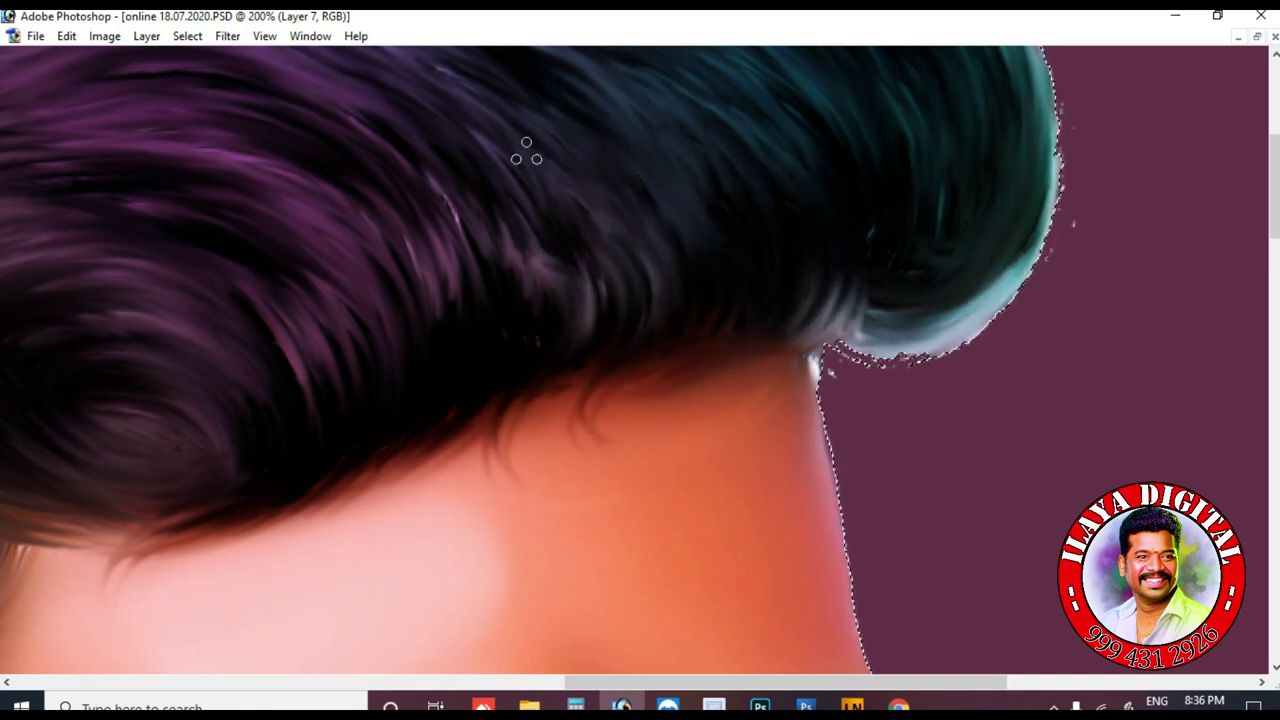
- Smudge the lower tip of the front quiff at 80% strength, pulling thin strands out past the forehead corner
scroll(457, 600, down, 3)
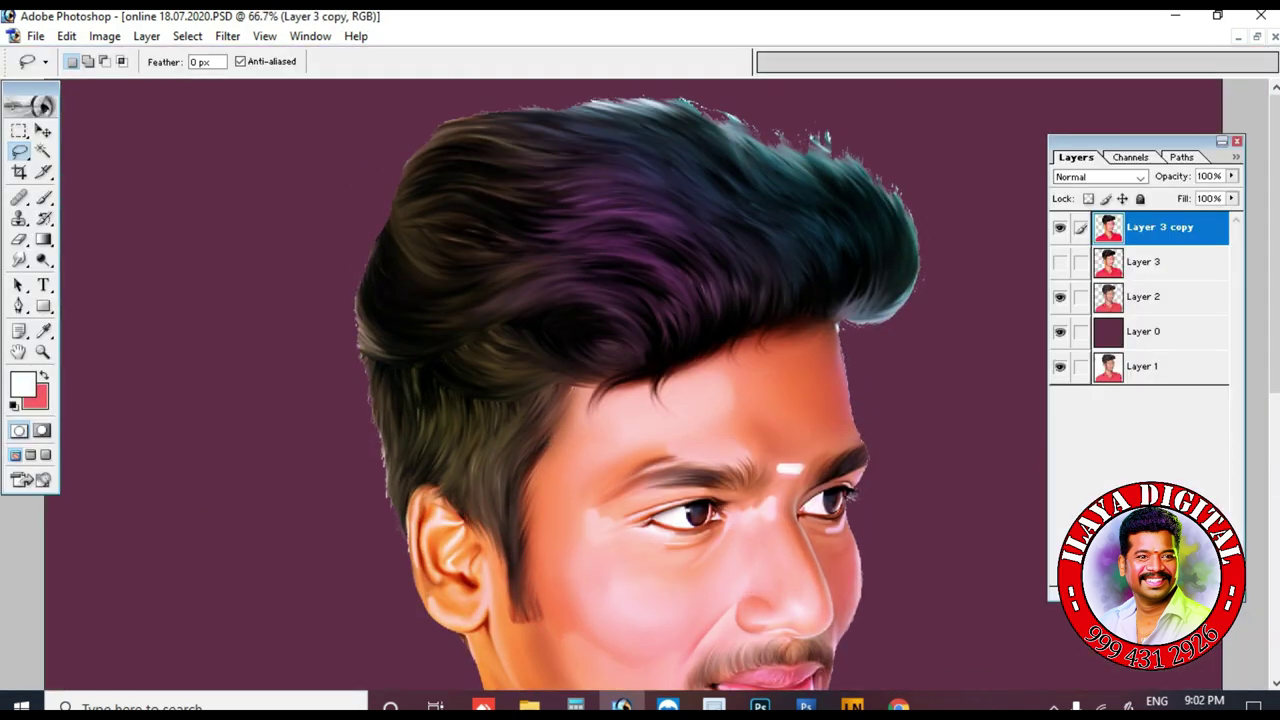
key(r)
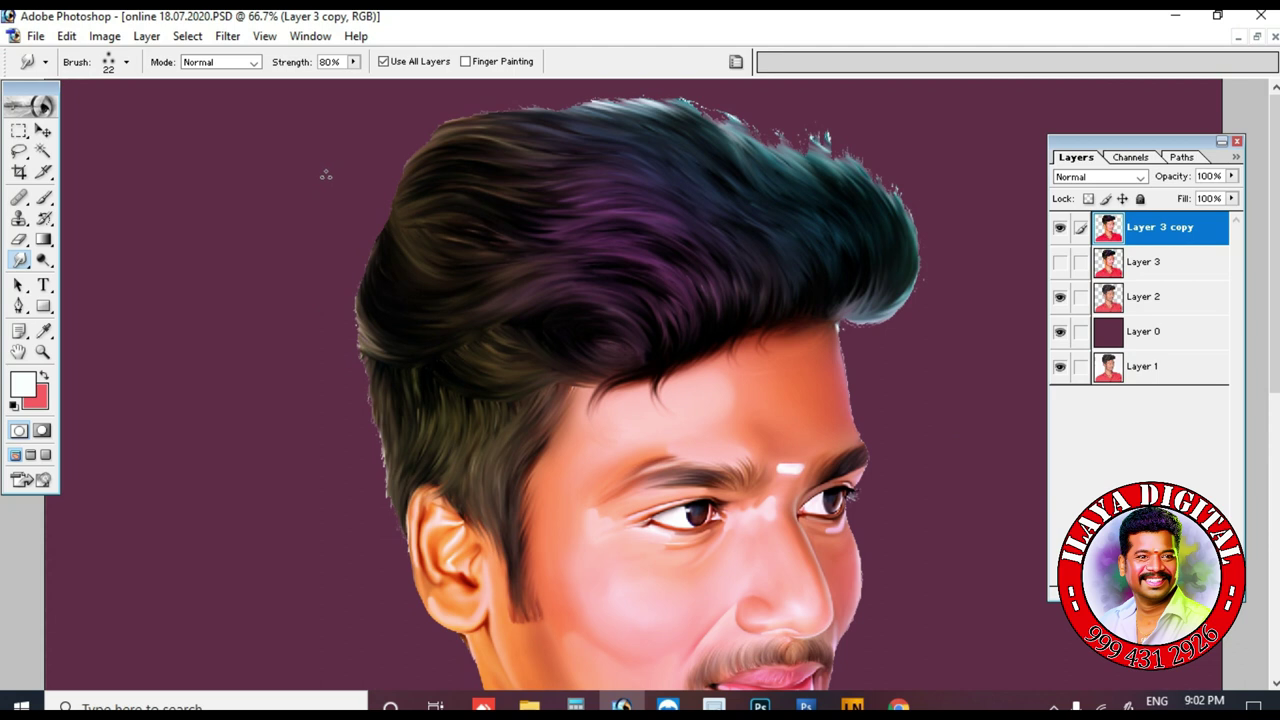
scroll(745, 242, up, 1)
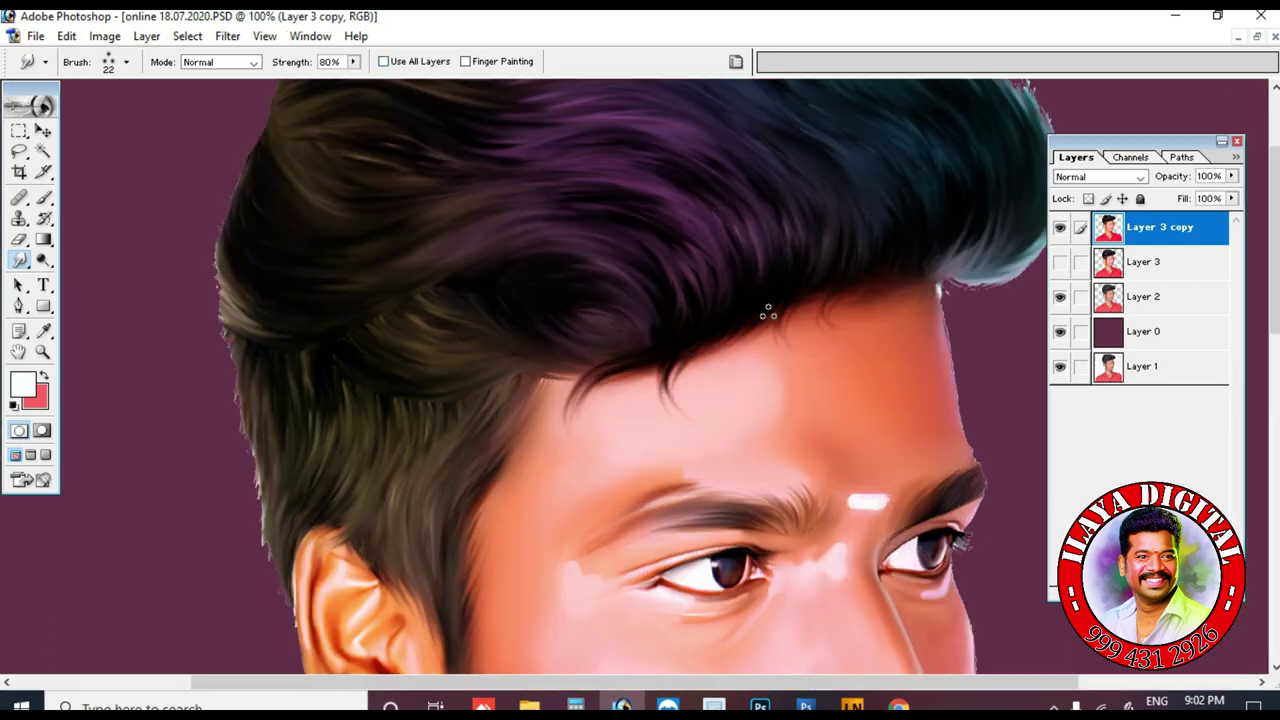
scroll(768, 313, down, 2)
scroll(808, 508, up, 4)
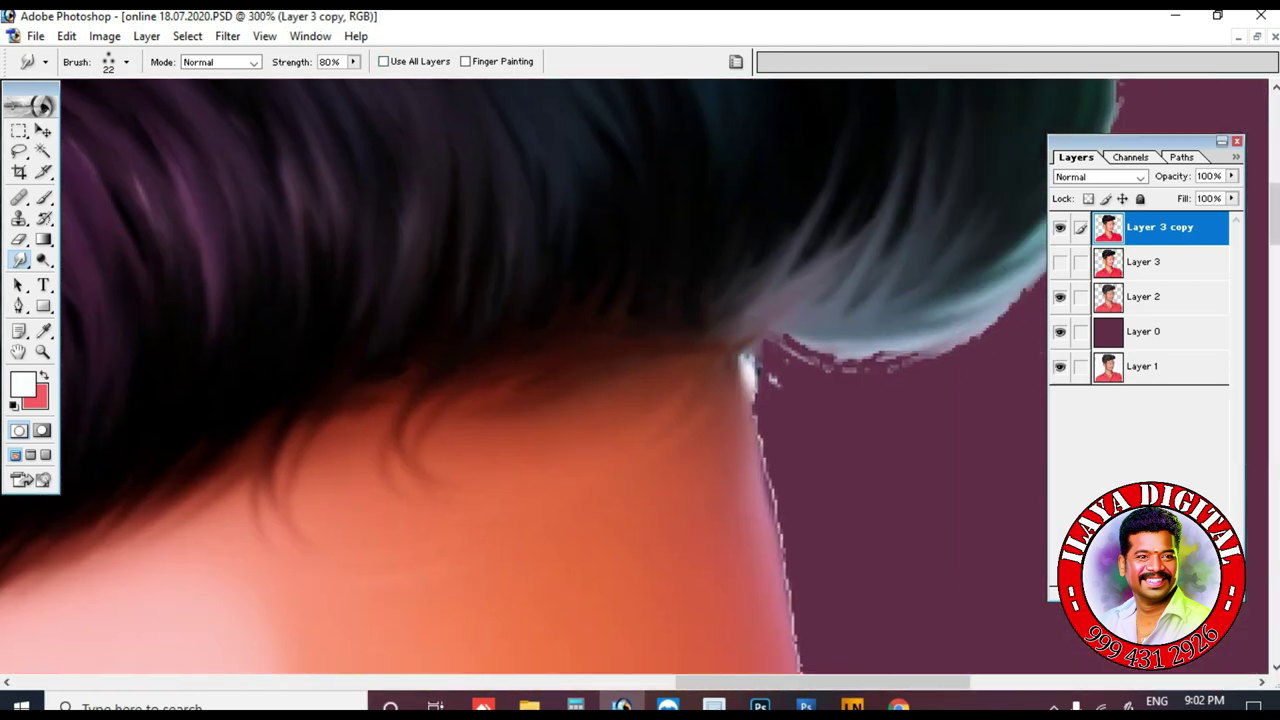
drag(764, 342, 596, 331)
mouse_move(592, 318)
mouse_down()
mouse_move(722, 388)
mouse_move(802, 382)
mouse_up()
drag(656, 354, 934, 172)
drag(588, 340, 712, 442)
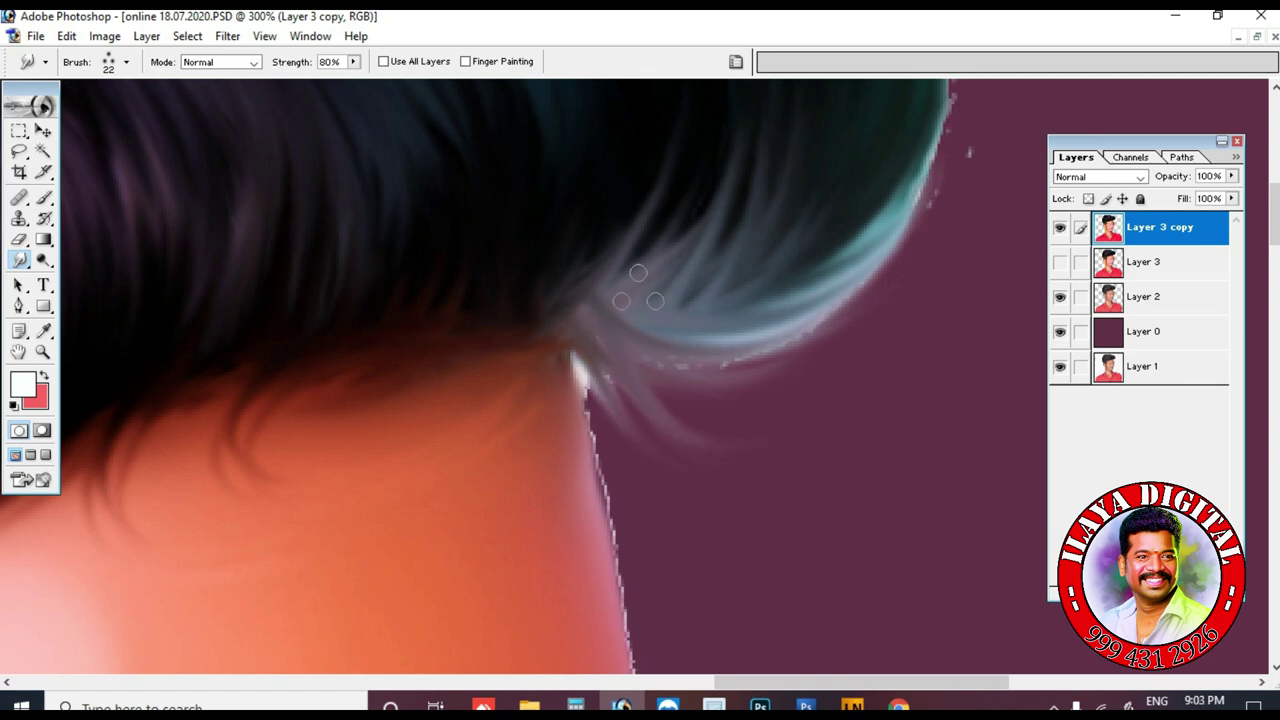
- Smudge the underside of the front curl upward into soft, light grey-blue strands
drag(635, 289, 603, 489)
drag(597, 480, 640, 385)
drag(650, 450, 690, 325)
drag(692, 455, 752, 300)
drag(765, 445, 810, 315)
drag(800, 440, 838, 335)
drag(566, 468, 548, 210)
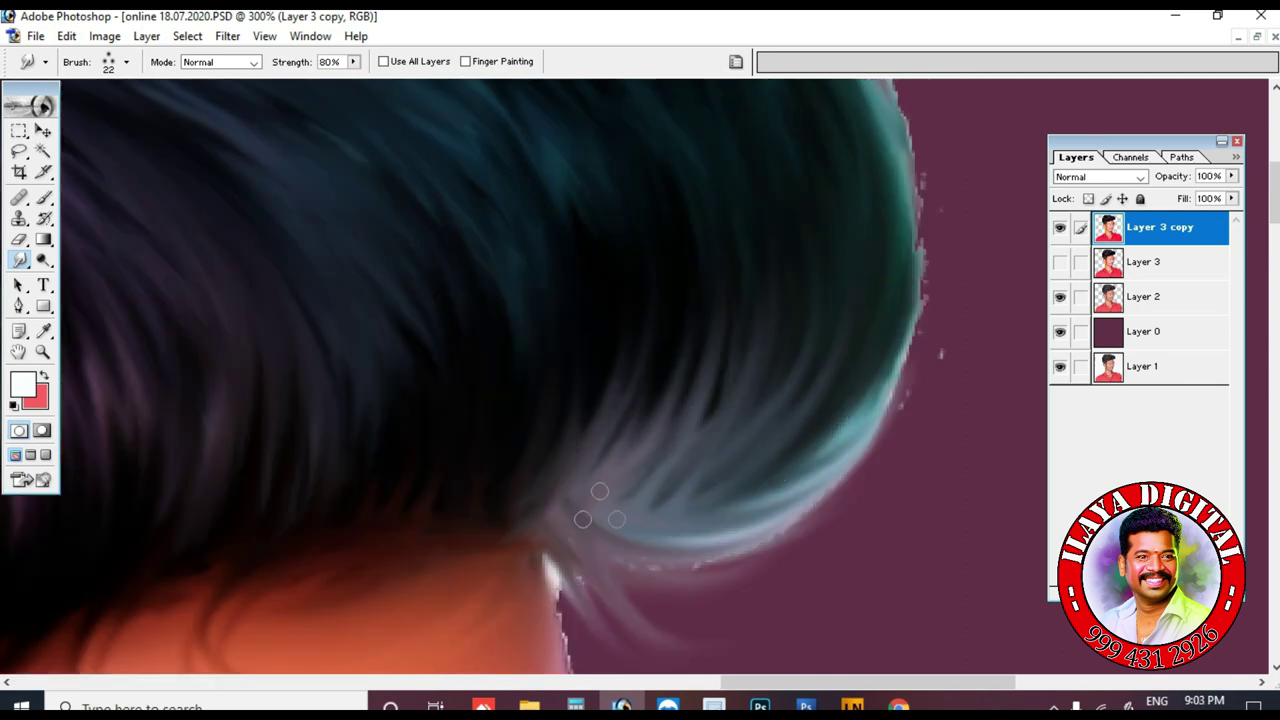
- Smooth the rough outer edge of the teal front curl by smudging strands along its curve
drag(590, 518, 842, 510)
drag(734, 544, 905, 382)
drag(690, 526, 936, 278)
drag(656, 556, 884, 450)
mouse_move(915, 228)
mouse_down()
mouse_move(771, 408)
mouse_move(690, 176)
mouse_up()
mouse_move(790, 572)
mouse_down()
mouse_move(712, 178)
mouse_move(702, 388)
mouse_up()
mouse_move(700, 425)
mouse_down()
mouse_move(462, 190)
mouse_move(390, 172)
mouse_up()
- Hide Layer 2 and smudge the jagged teal crest of the quiff into soft strands
click(1060, 297)
key(ctrl+minus)
key(ctrl+minus)
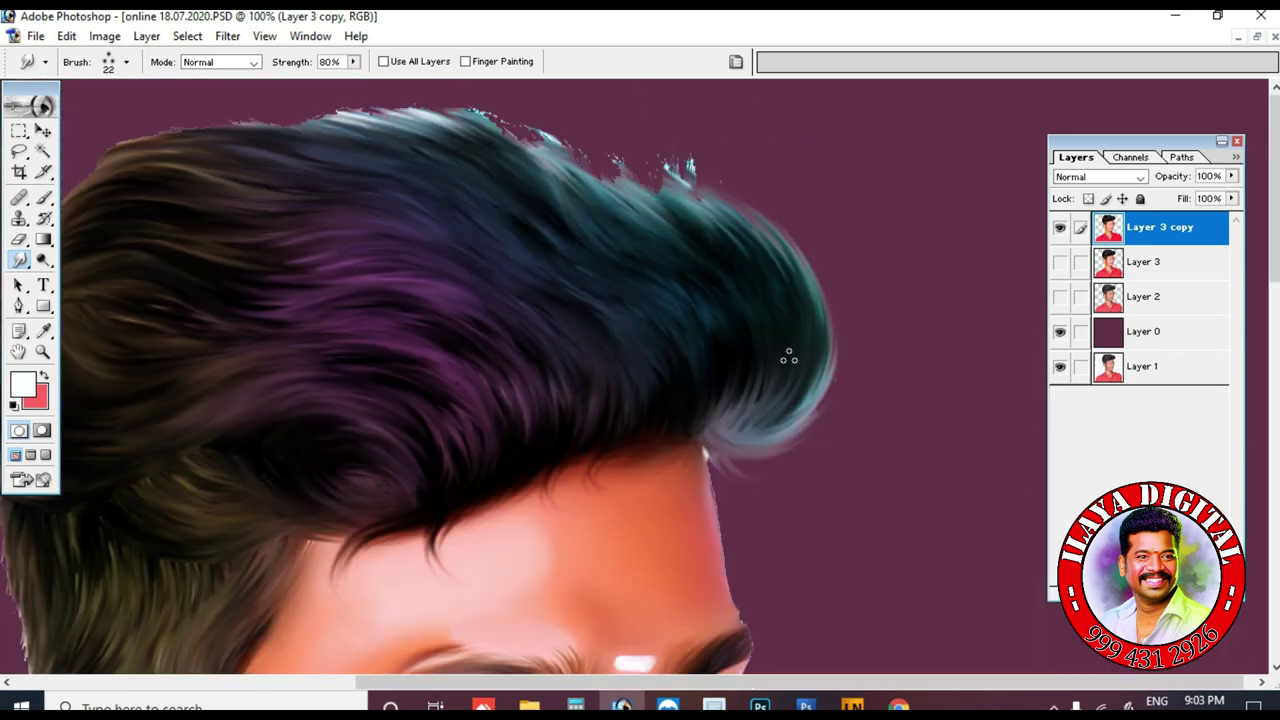
drag(524, 134, 452, 110)
drag(576, 178, 438, 128)
drag(535, 146, 440, 114)
drag(688, 206, 568, 154)
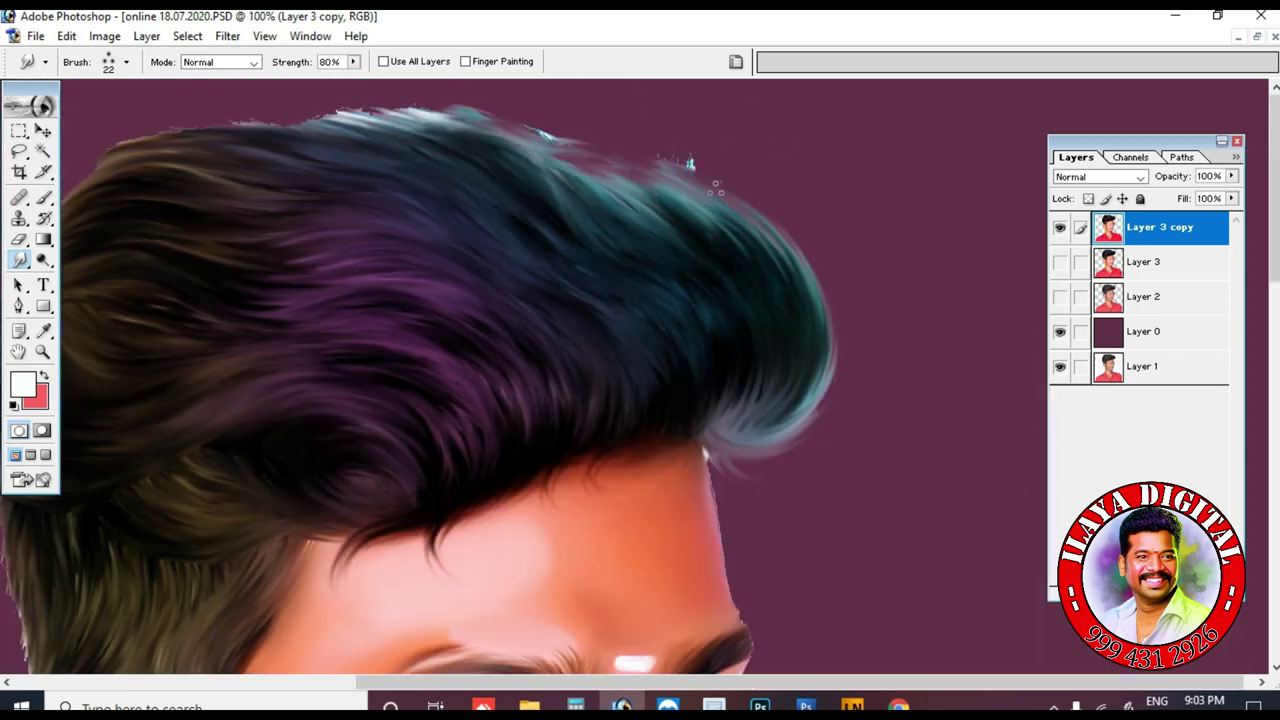
- Erase the stray specks left along the upper edge of the front hair
key(e)
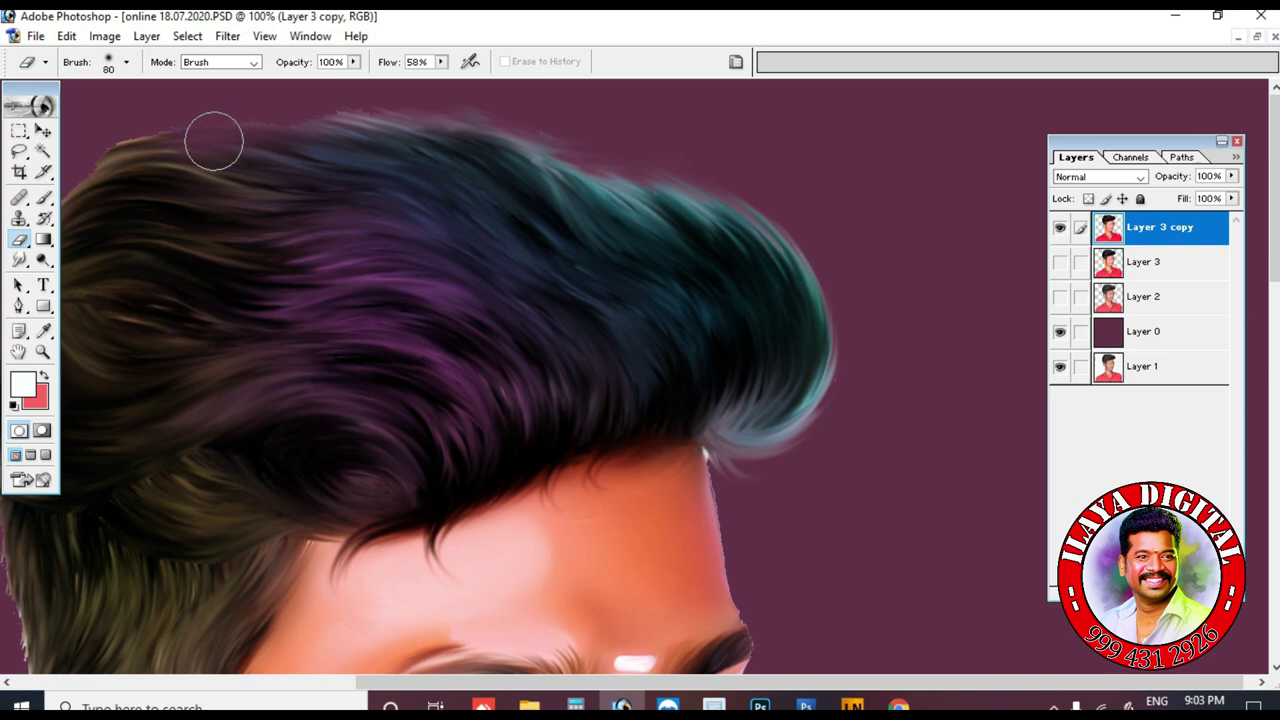
drag(723, 165, 854, 163)
key(bracketleft)
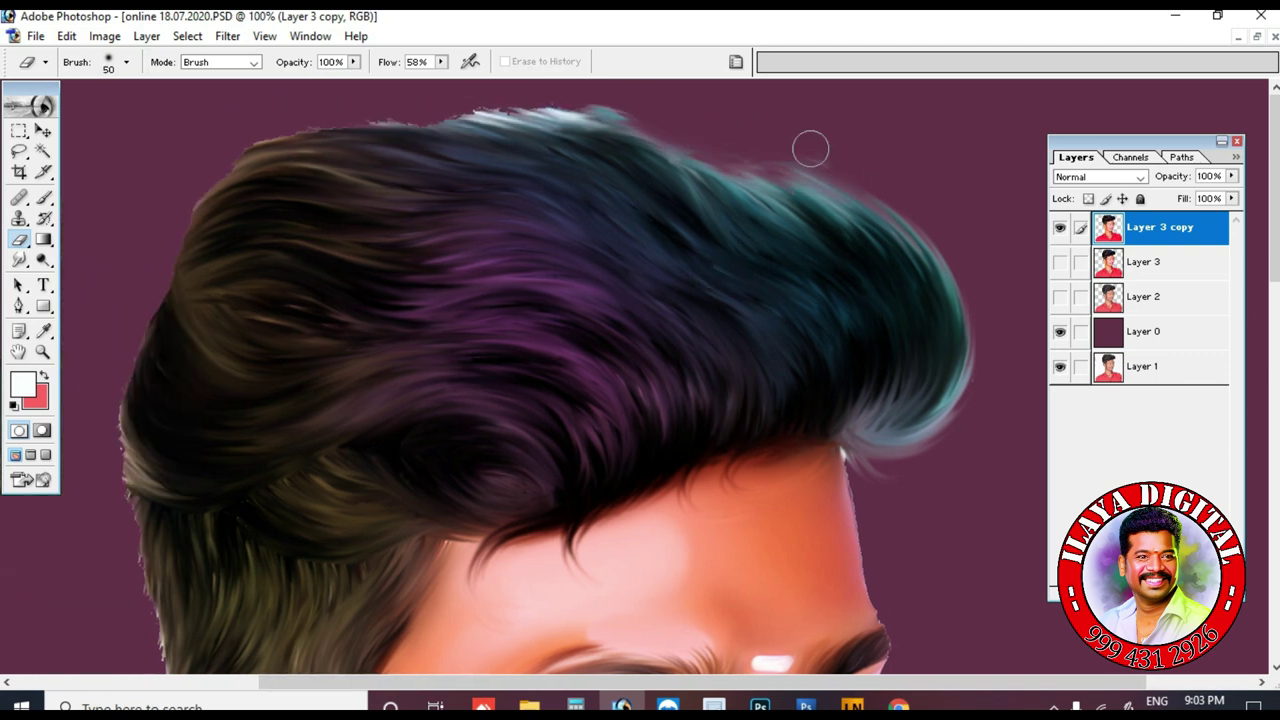
- Smudge the hair outline along the top of the head into soft strands that blend with the background
key(r)
key(ctrl+plus)
drag(842, 240, 474, 468)
drag(828, 398, 712, 236)
drag(746, 340, 556, 236)
drag(588, 282, 410, 186)
drag(476, 293, 205, 135)
drag(523, 289, 889, 337)
mouse_move(745, 314)
mouse_down()
mouse_move(500, 165)
mouse_move(385, 143)
mouse_up()
drag(740, 244, 600, 128)
mouse_move(815, 315)
mouse_down()
mouse_move(111, 197)
mouse_move(657, 143)
mouse_up()
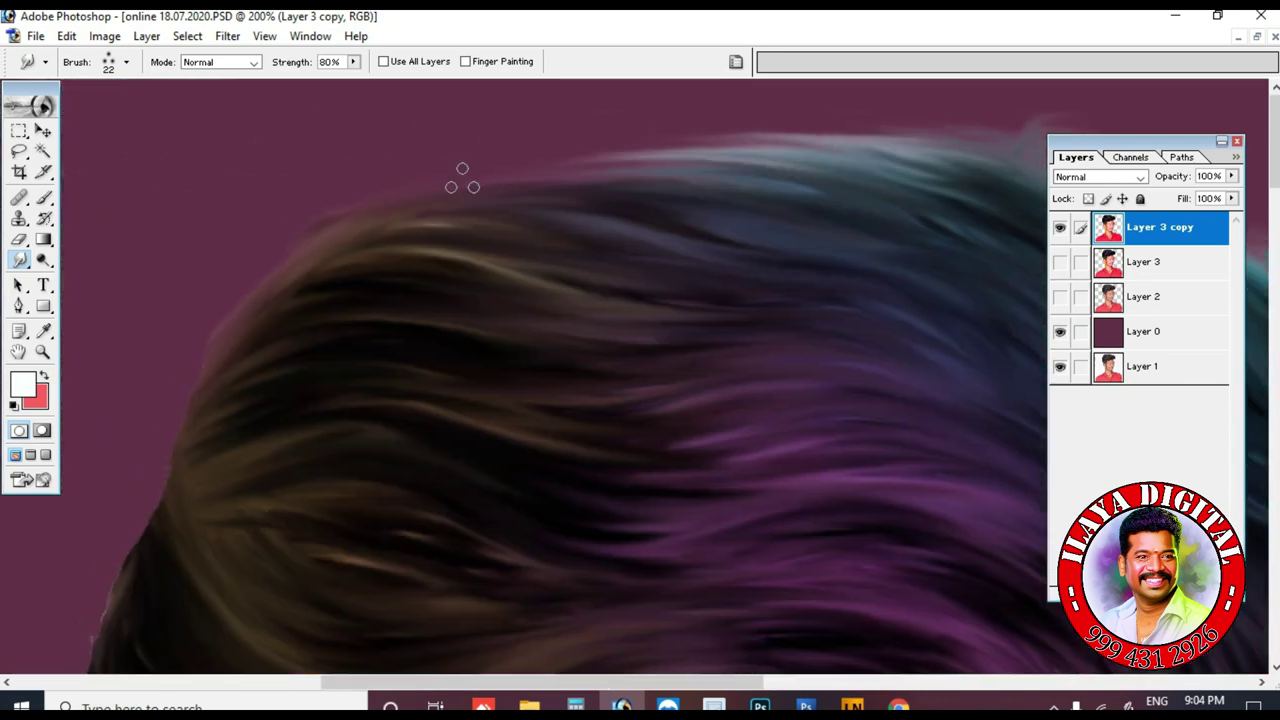
- Soften the hair outline around the crown and down the back of the head by smudging
drag(300, 530, 340, 267)
drag(205, 260, 240, 182)
drag(202, 342, 180, 264)
drag(303, 354, 553, 170)
mouse_move(450, 450)
mouse_down()
mouse_move(345, 320)
mouse_move(342, 294)
mouse_up()
drag(356, 366, 388, 190)
drag(450, 225, 417, 476)
mouse_move(382, 335)
mouse_down()
mouse_move(440, 190)
mouse_move(484, 134)
mouse_up()
drag(700, 570, 550, 195)
- Smudge the side hair above the ear and the back edge of the head into smooth, flowing strands
mouse_move(558, 405)
mouse_down()
mouse_move(613, 195)
mouse_move(930, 204)
mouse_up()
drag(560, 140, 708, 200)
drag(606, 392, 597, 566)
drag(670, 348, 680, 626)
drag(850, 295, 706, 597)
drag(790, 405, 688, 635)
drag(277, 132, 260, 196)
drag(311, 121, 331, 334)
mouse_move(240, 280)
mouse_down()
mouse_move(301, 338)
mouse_move(312, 525)
mouse_up()
drag(330, 460, 335, 192)
drag(285, 110, 352, 430)
drag(338, 300, 362, 482)
mouse_move(389, 339)
mouse_down()
mouse_move(400, 543)
mouse_move(329, 134)
mouse_move(329, 329)
mouse_move(348, 192)
mouse_move(345, 368)
mouse_up()
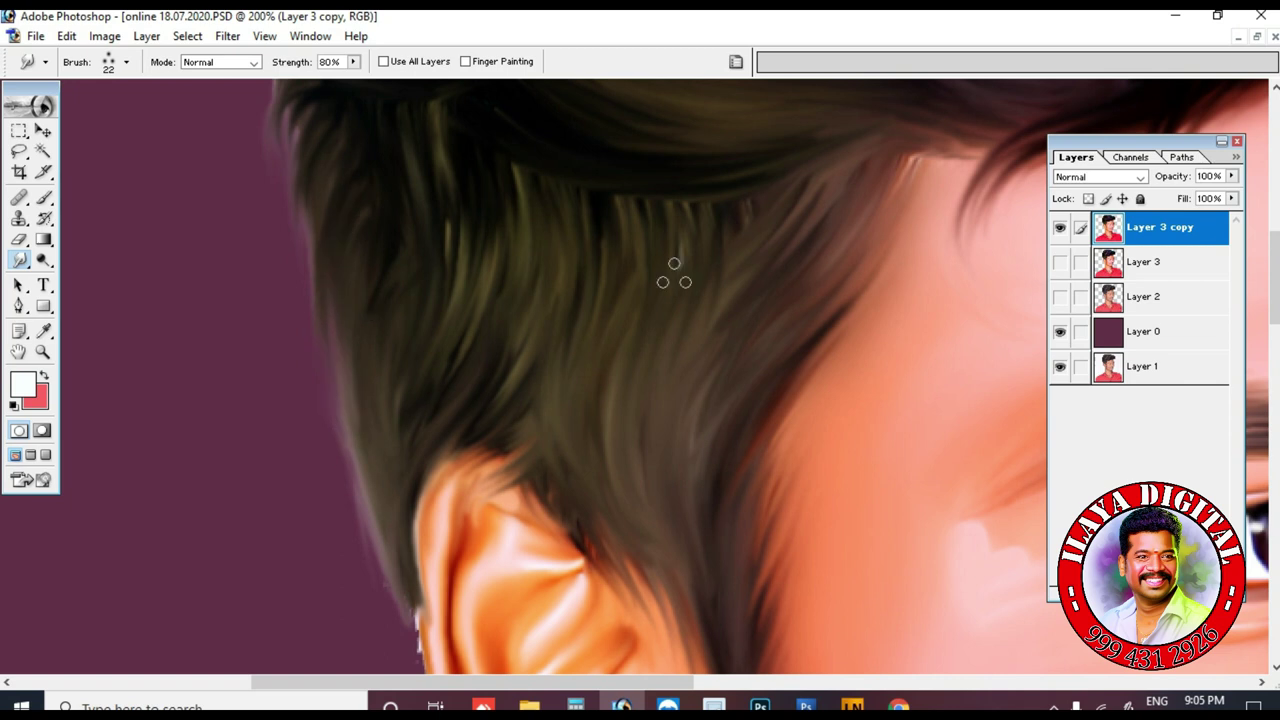
- Set Layer 4's saturation to +3 with a Hue/Saturation adjustment
key(ctrl+minus)
key(ctrl+minus)
key(ctrl+minus)
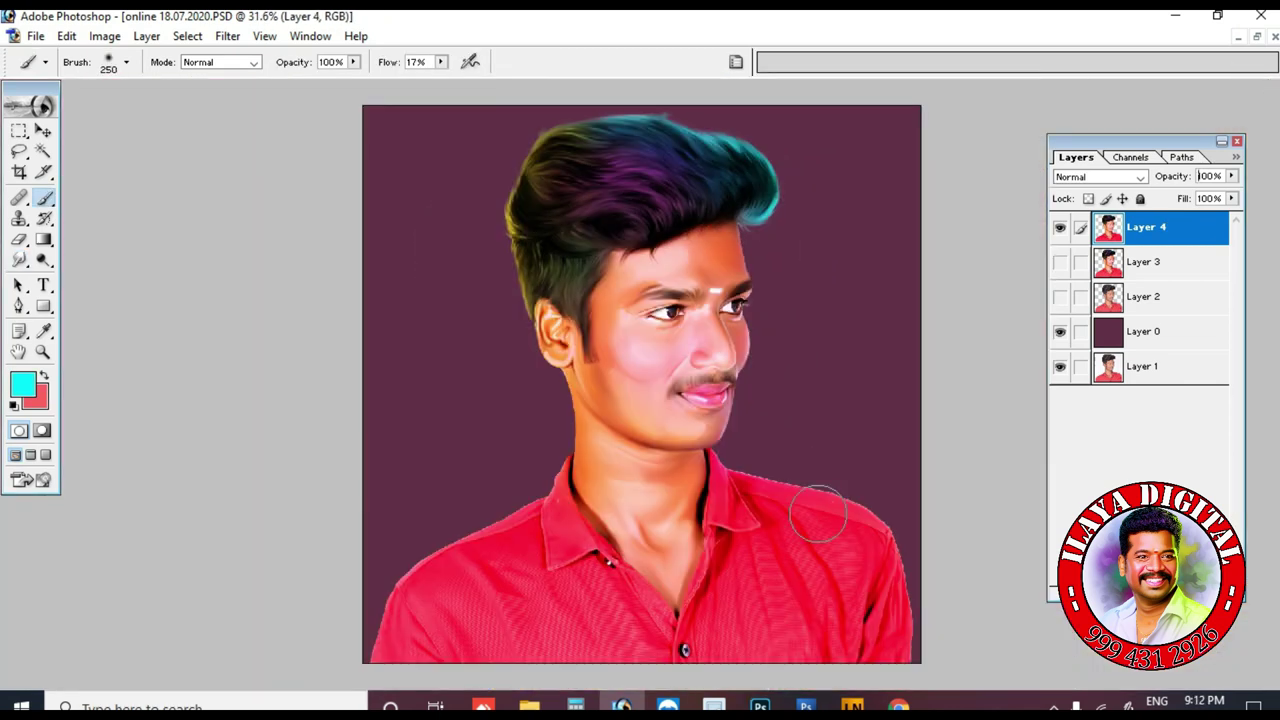
key(ctrl+u)
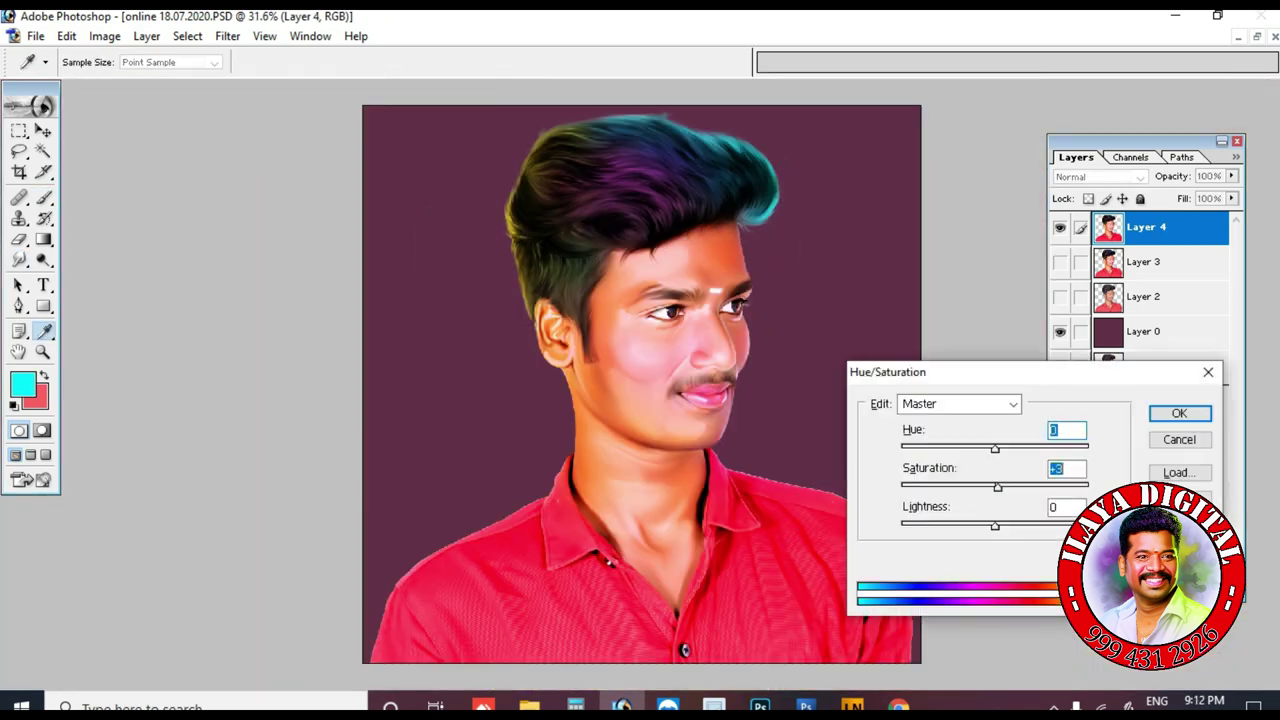
key(Return)
- Save the retouched portrait with Save As, accepting the offered settings
key(ctrl+plus)
key(ctrl+plus)
key(ctrl+shift+s)
key(Return)
key(Return)
key(ctrl+minus)
key(ctrl+minus)
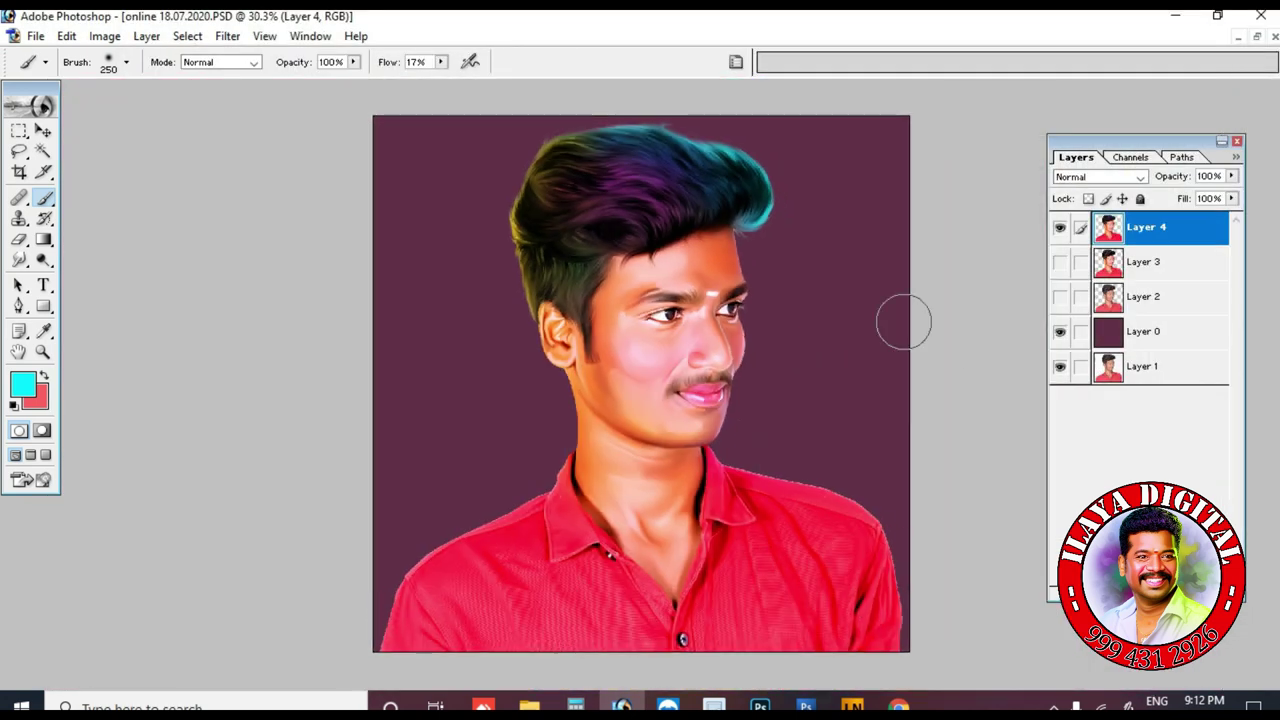
- Add a new empty layer above Layer 4 and select a brush tip for the hair strands
key(ctrl+0)
key(ctrl+alt+shift+n)
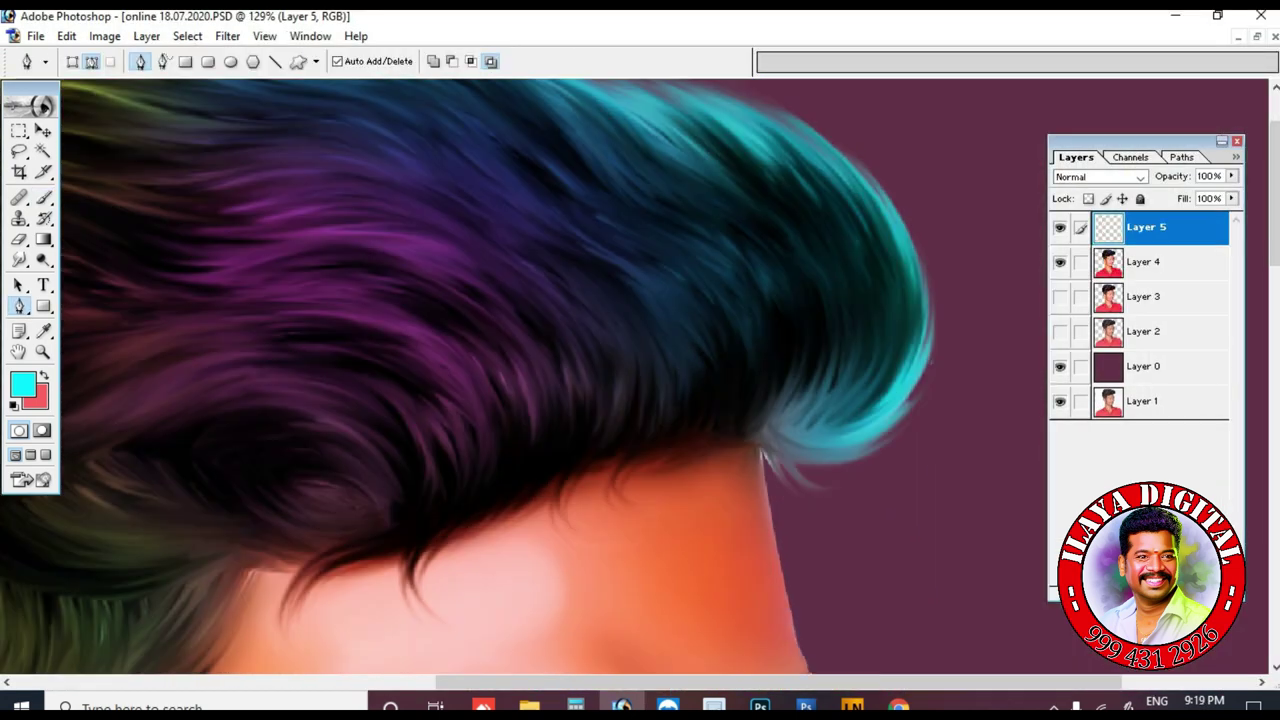
scroll(808, 371, down, 2)
key(b)
right_click(808, 371)
click(1097, 466)
click(800, 275)
scroll(765, 176, up, 2)
- Draw thin curved pen paths from the forehead corner along the underside and outer edge of the front curl
key(p)
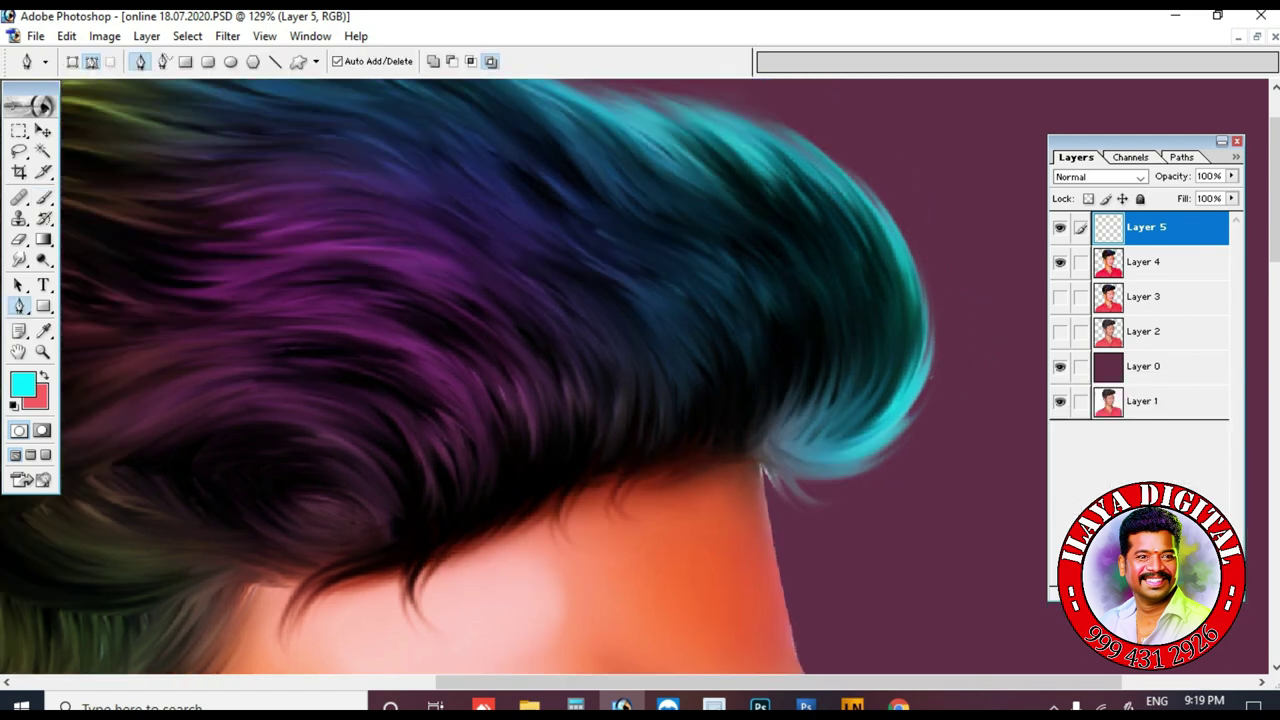
drag(769, 467, 478, 446)
key(ctrl+z)
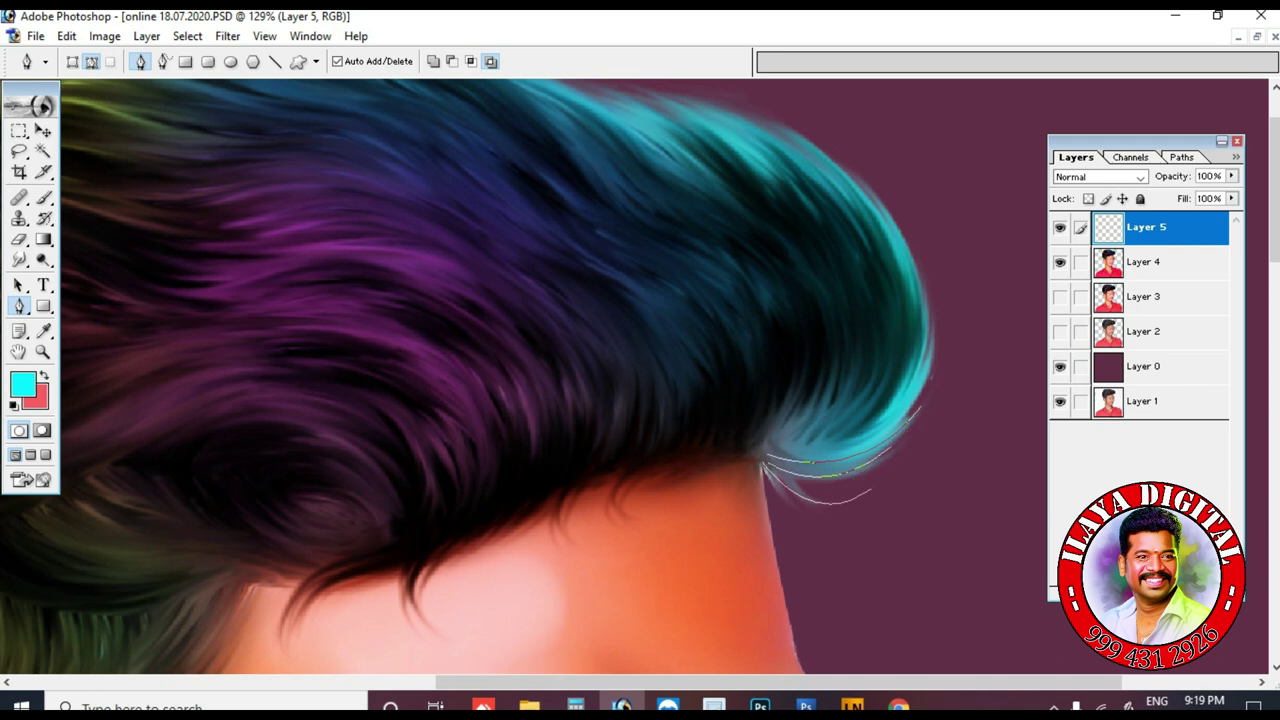
scroll(842, 432, up, 2)
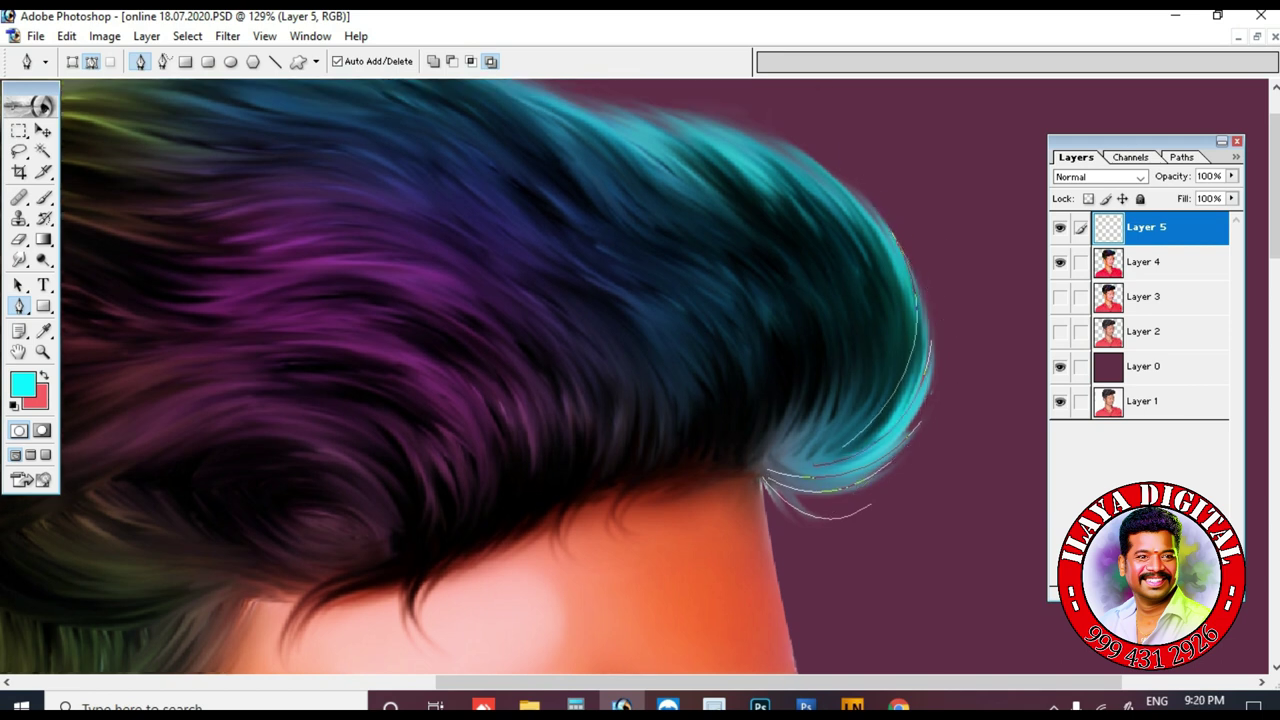
drag(883, 432, 873, 455)
drag(852, 478, 854, 537)
key(Escape)
click(777, 217)
drag(860, 361, 837, 462)
key(Escape)
- Draw a row of separate curved pen paths following the dark inner strands of the teal front curl
scroll(837, 440, down, 2)
click(802, 213)
drag(793, 384, 734, 432)
key(Escape)
click(818, 203)
drag(817, 364, 790, 396)
key(Escape)
click(815, 174)
key(Escape)
drag(836, 348, 775, 411)
click(874, 250)
click(752, 216)
key(ctrl+z)
key(Escape)
- Add nearly parallel curved pen paths through the dark blue strands behind the front curl, ending near the hairline
click(663, 213)
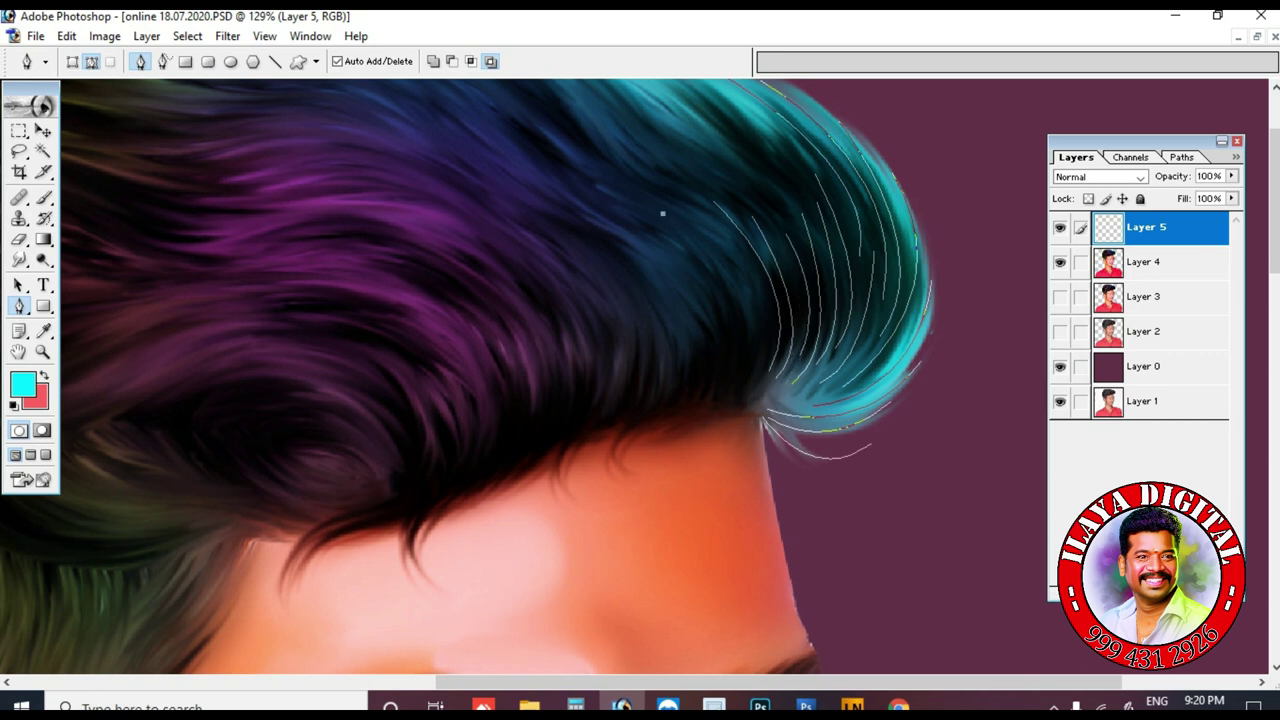
drag(738, 371, 705, 444)
key(Escape)
drag(748, 375, 700, 455)
key(Escape)
click(702, 210)
drag(763, 350, 745, 396)
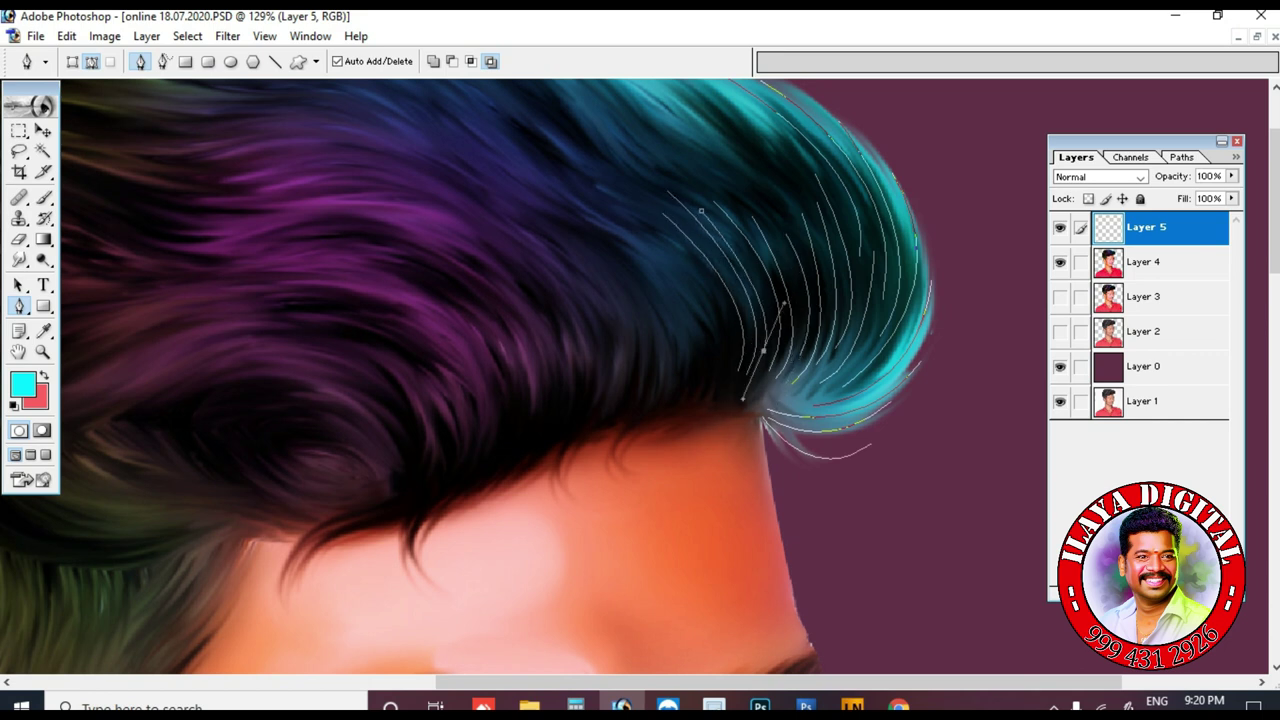
key(Escape)
- Draw curved pen paths sweeping from the crest of the quiff down into its teal and blue strands
scroll(640, 300, up, 3)
click(449, 112)
drag(638, 231, 661, 287)
click(676, 263)
click(655, 306)
key(Escape)
drag(572, 232, 610, 285)
click(459, 124)
key(Escape)
click(613, 178)
drag(732, 265, 741, 302)
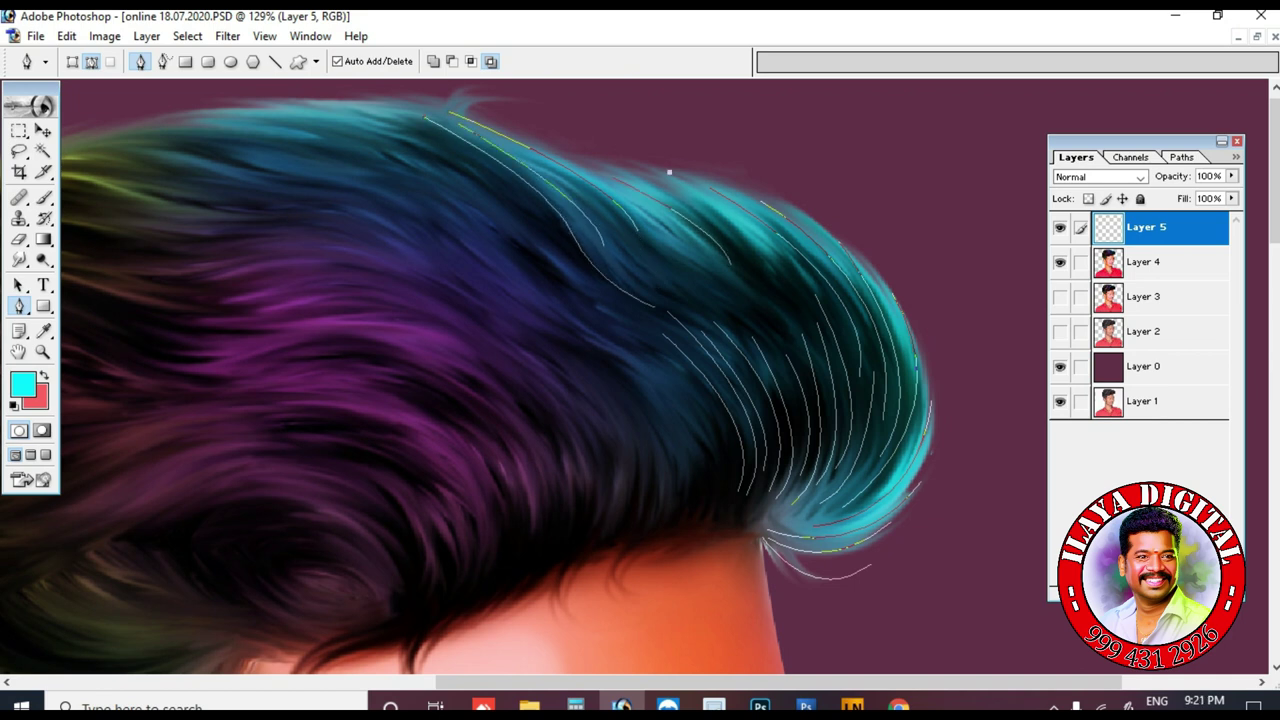
- Add curved pen paths through the teal front hair and along the top edge of the head
key(F2)
key(Return)
key(ctrl+0)
drag(505, 92, 833, 252)
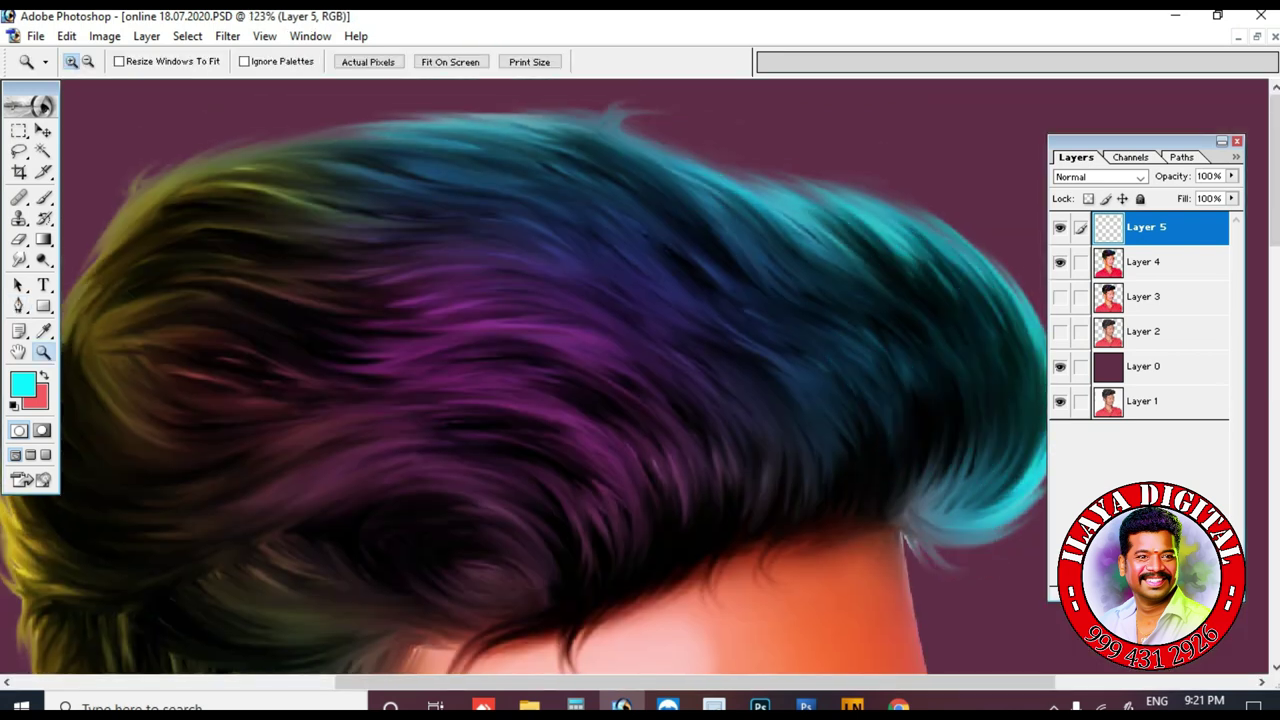
click(790, 188)
drag(908, 304, 929, 329)
key(Escape)
click(334, 132)
drag(600, 134, 647, 175)
- Draw long curved pen paths along the olive outline and upper strands at the back of the head
click(97, 250)
drag(408, 145, 608, 175)
key(Escape)
click(180, 194)
drag(340, 210, 414, 251)
key(Escape)
click(264, 168)
drag(414, 190, 431, 203)
click(79, 290)
drag(318, 241, 456, 306)
key(Escape)
scroll(407, 300, down, 6)
click(313, 259)
click(501, 265)
key(ctrl+alt+z)
key(ctrl+alt+z)
scroll(407, 300, up, 5)
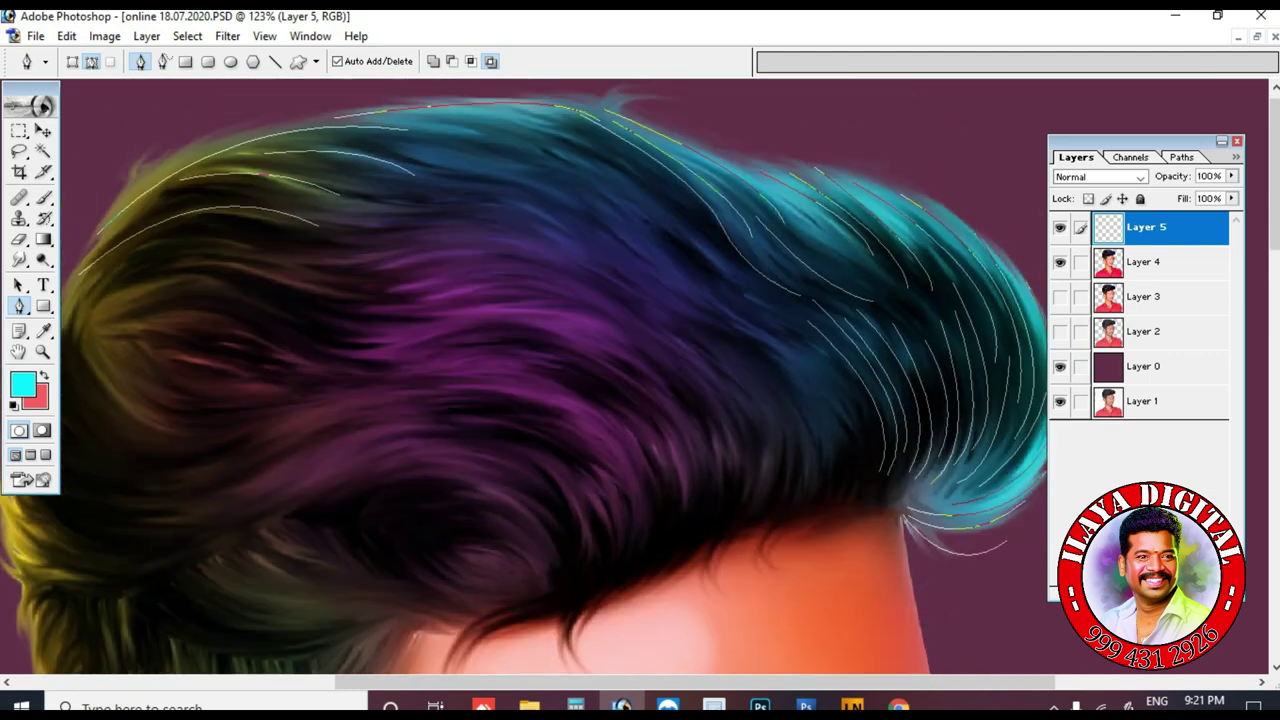
- Undo the most recent pen paths along the olive outline and upper strands at the back of the head
key(ctrl+alt+z)
key(ctrl+alt+z)
key(ctrl+alt+z)
key(ctrl+alt+z)
key(ctrl+alt+z)
key(ctrl+alt+z)
key(ctrl+alt+z)
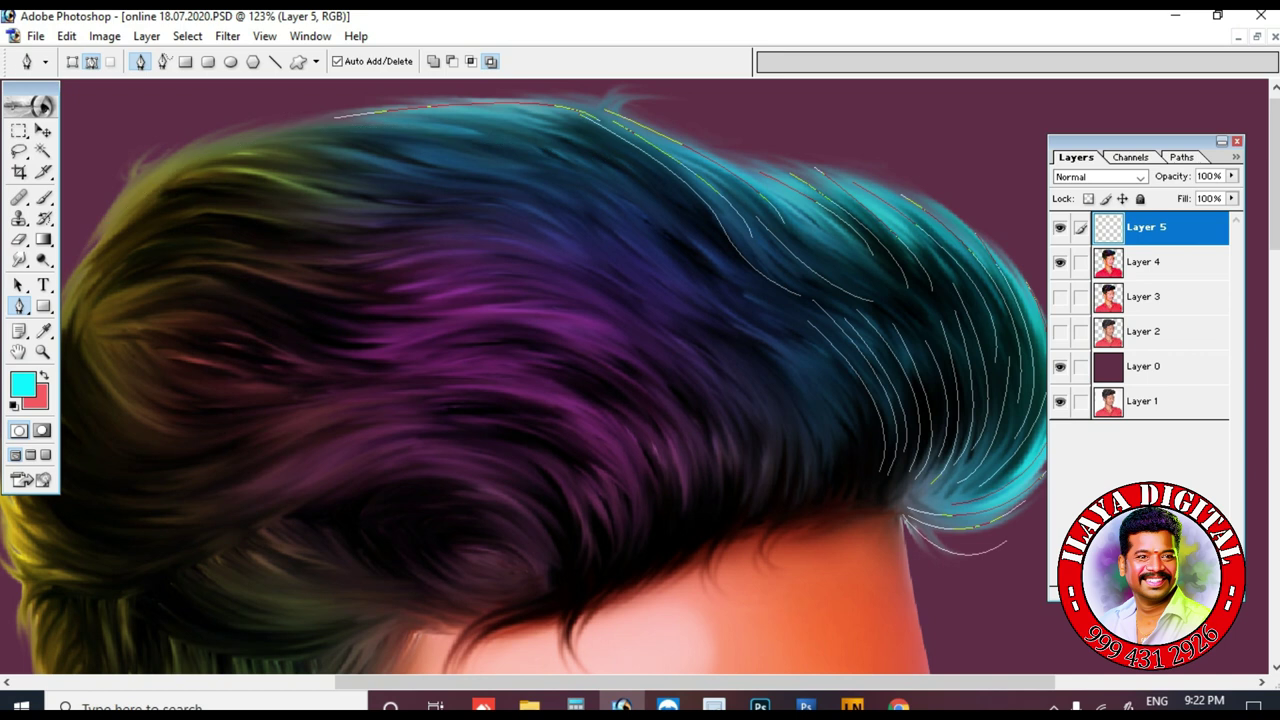
- Draw curved pen paths behind the quiff's crest and around the outer edge of the teal front curl
click(447, 114)
key(Escape)
drag(685, 221, 738, 305)
click(510, 114)
drag(890, 193, 925, 233)
key(Escape)
drag(910, 320, 802, 264)
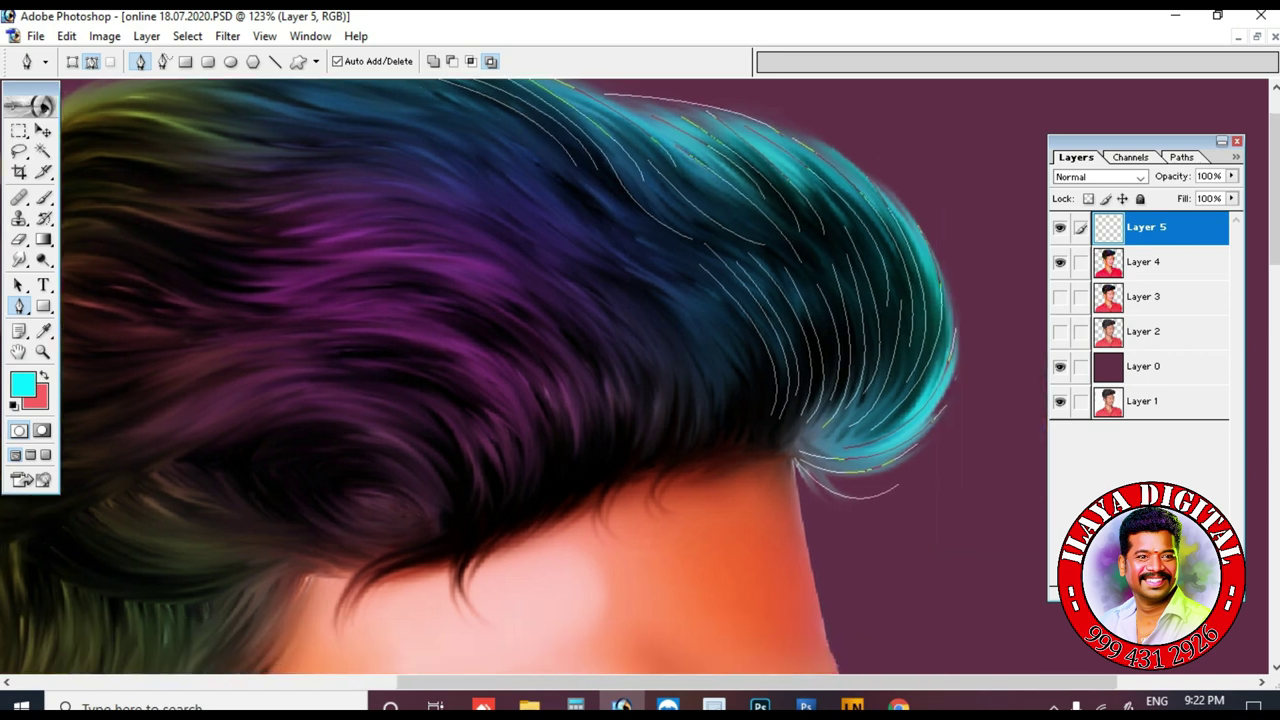
click(807, 137)
drag(950, 322, 930, 448)
key(Escape)
- Add nearly parallel curved pen paths through the dark blue strands above the forehead, ending near the hairline
click(627, 268)
drag(719, 439, 671, 530)
key(Escape)
click(692, 273)
drag(756, 429, 705, 503)
key(Escape)
click(590, 266)
drag(708, 411, 606, 526)
key(Escape)
click(644, 322)
drag(679, 448, 645, 512)
key(Escape)
- Draw a row of curved pen paths through the dark blue upper strands behind the quiff's crest
scroll(510, 340, up, 2)
click(351, 181)
mouse_move(546, 276)
mouse_down()
mouse_move(580, 340)
mouse_move(567, 309)
mouse_up()
key(Escape)
click(404, 184)
key(Escape)
click(440, 180)
key(Escape)
click(411, 158)
drag(567, 253, 588, 308)
drag(395, 159, 440, 190)
key(Escape)
- Continue the curved pen paths farther back, from the olive top strands down to the edge of the purple hair
click(187, 158)
drag(318, 188, 403, 207)
click(250, 155)
click(314, 219)
drag(521, 280, 573, 329)
key(Escape)
click(349, 204)
key(Escape)
scroll(500, 330, down, 3)
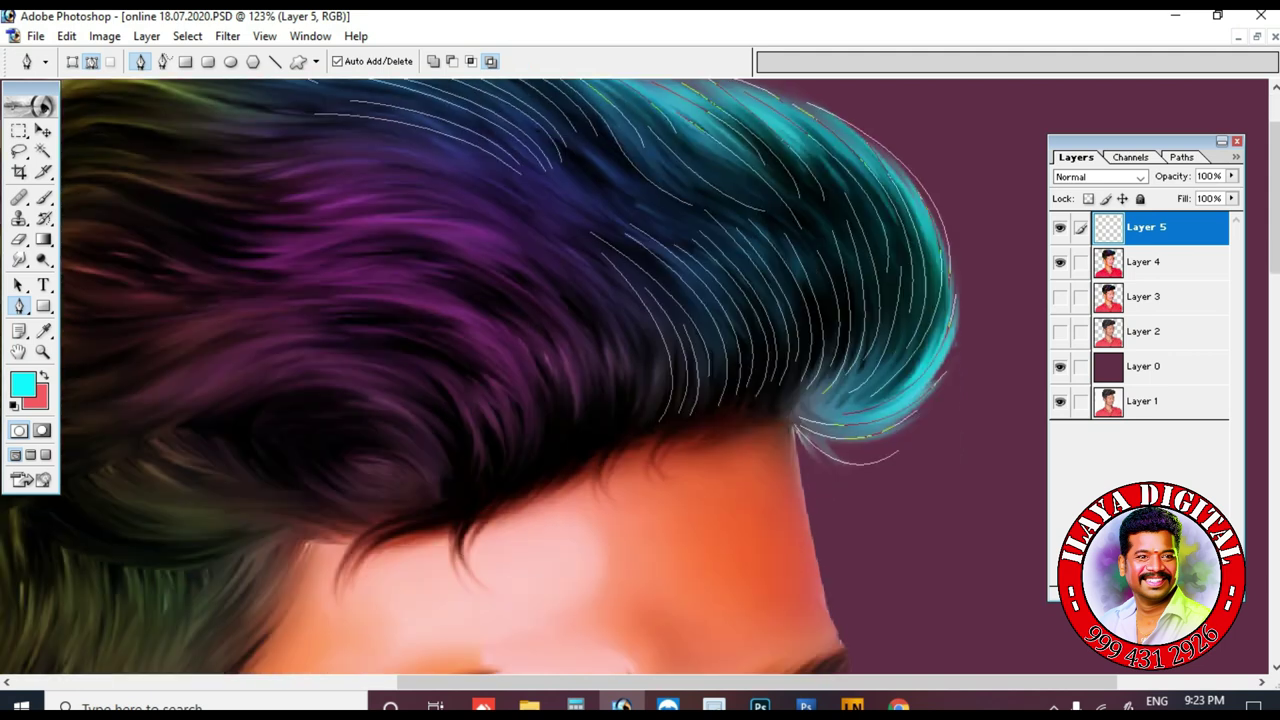
- Stroke the strand paths in cyan on Layer 5
scroll(350, 300, down, 1)
right_click(643, 280)
click(743, 314)
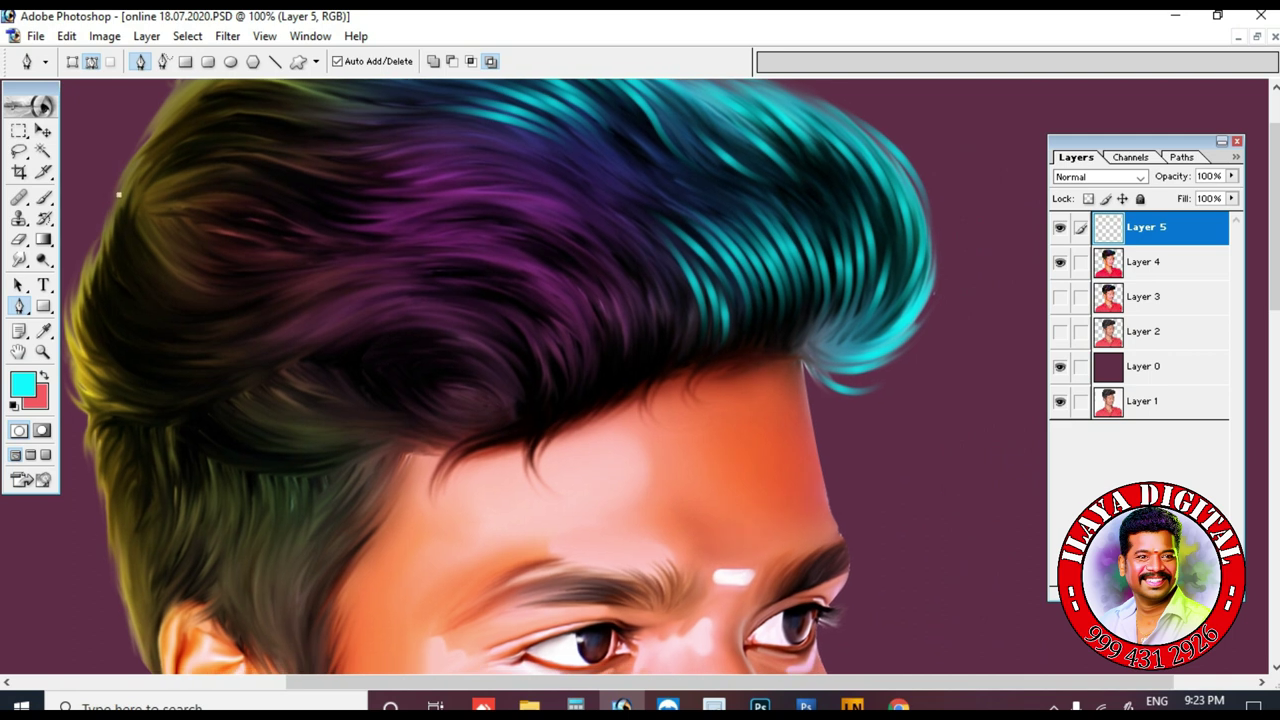
- Draw two long S-curved pen paths from the back outline of the hair through the purple area to the hairline
drag(268, 297, 413, 240)
drag(600, 357, 595, 499)
key(Escape)
scroll(595, 499, up, 1)
drag(288, 430, 482, 336)
drag(536, 472, 521, 543)
key(Escape)
- Add concentric curved pen paths through the middle purple strands, bending down to the hairline
scroll(521, 543, up, 1)
click(397, 308)
mouse_move(658, 430)
mouse_down()
mouse_move(650, 452)
mouse_move(679, 623)
mouse_up()
key(Escape)
scroll(679, 623, down, 3)
click(432, 219)
drag(644, 338, 648, 499)
key(Escape)
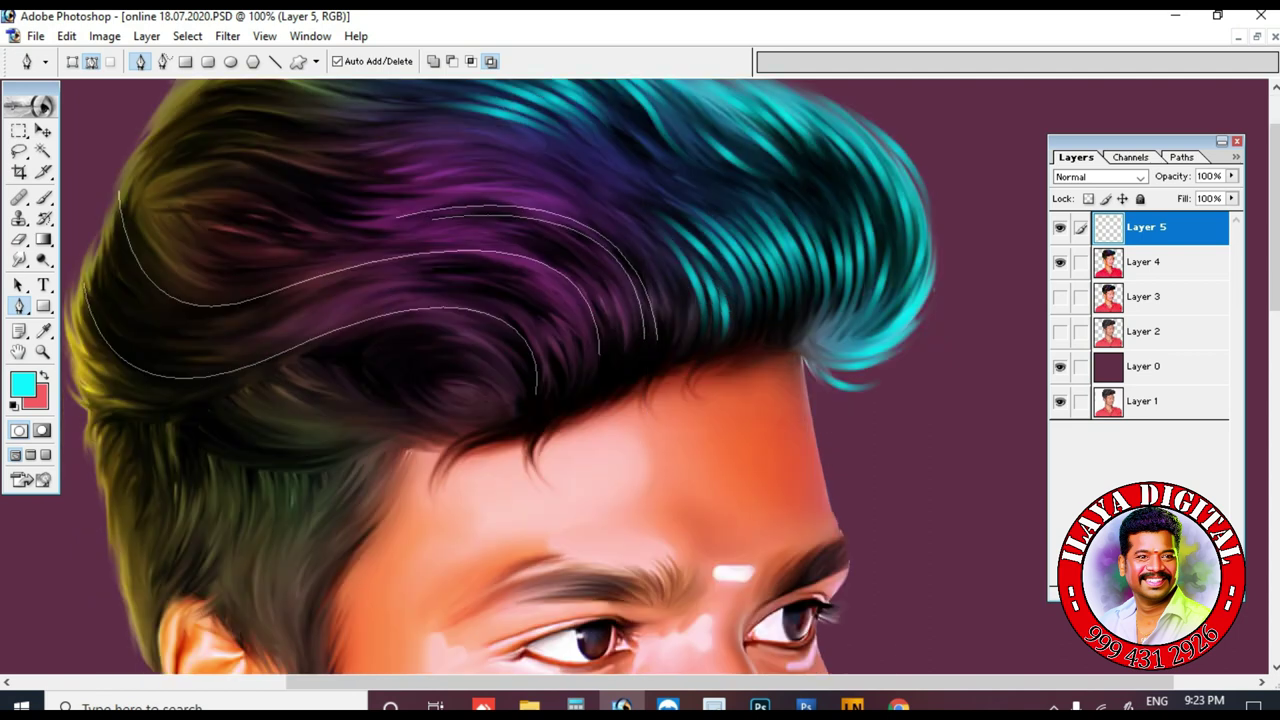
drag(632, 360, 628, 492)
key(Escape)
drag(628, 354, 608, 450)
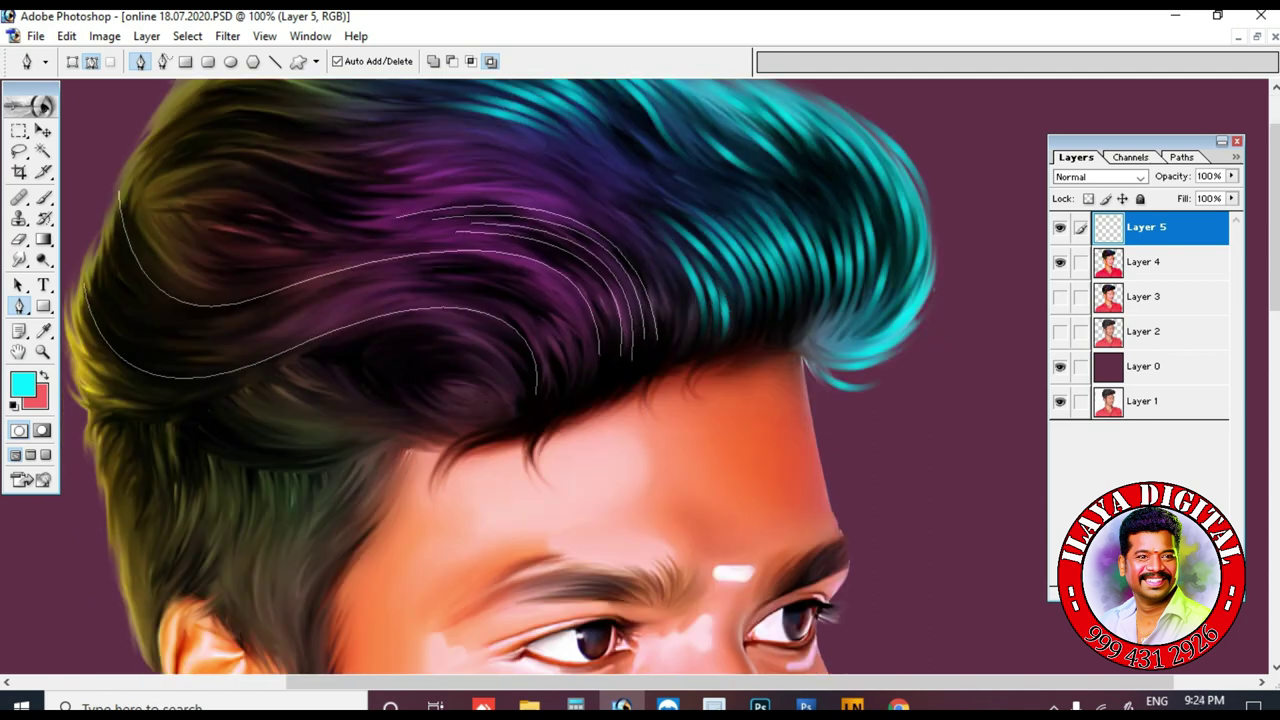
drag(607, 356, 596, 529)
- Draw curved pen paths around the dark swirl in the lower purple hair, ending just above the forehead
drag(527, 381, 548, 496)
key(Escape)
click(402, 328)
mouse_move(525, 403)
mouse_down()
mouse_move(540, 511)
mouse_move(516, 470)
mouse_up()
key(Escape)
click(432, 338)
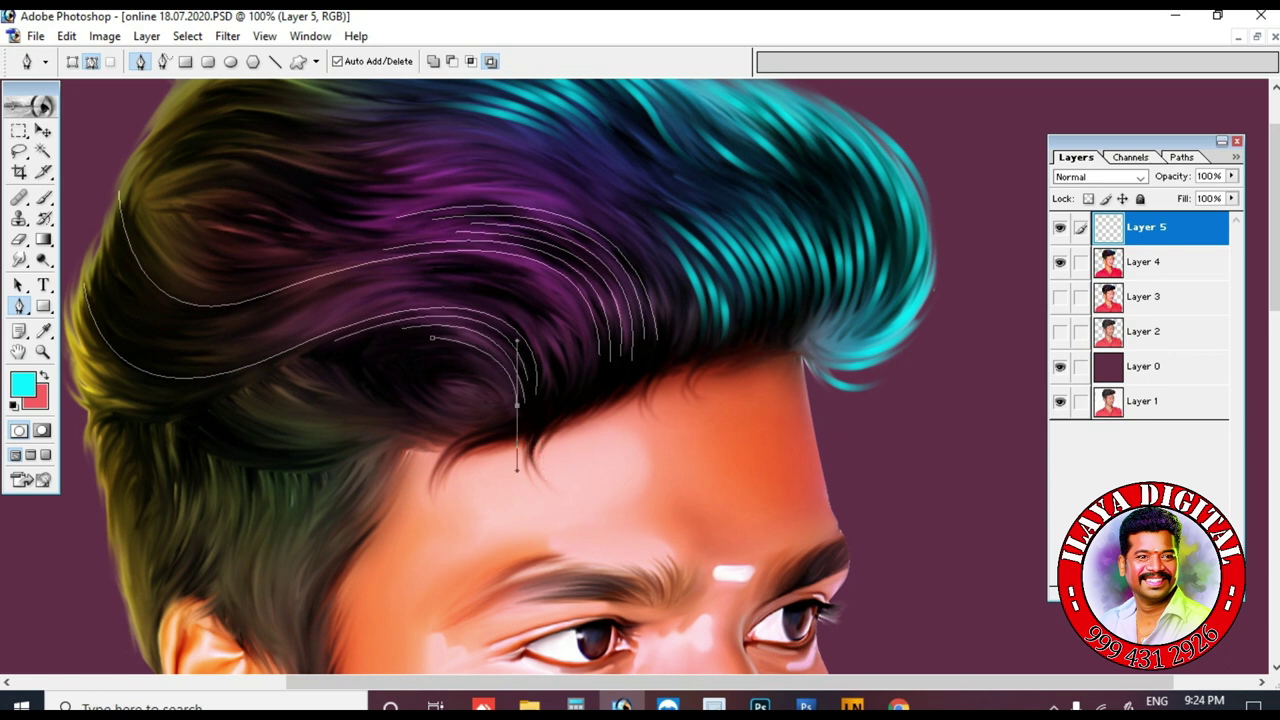
drag(548, 383, 557, 525)
key(Escape)
- Fill the space between the two long S-curves with more parallel pen paths following the purple strands
click(361, 273)
drag(588, 372, 572, 540)
key(Escape)
drag(579, 382, 557, 520)
key(Escape)
click(380, 291)
key(Escape)
click(473, 295)
drag(555, 399, 534, 477)
key(Escape)
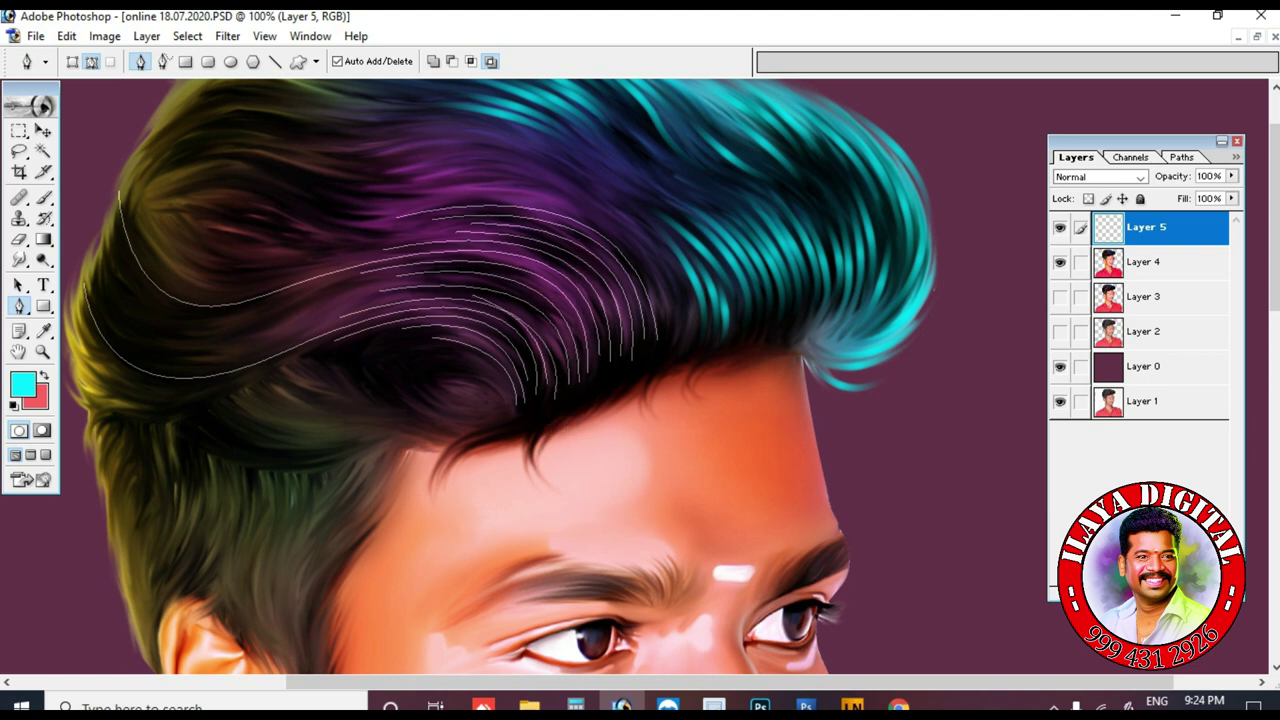
drag(578, 313, 534, 476)
- Add curved pen paths along the boundary between the purple hair and the cyan front strands, ending at the hairline
click(501, 194)
drag(662, 353, 631, 503)
key(Escape)
click(601, 200)
key(Escape)
mouse_move(681, 347)
mouse_down()
mouse_move(648, 426)
mouse_move(660, 410)
mouse_up()
click(620, 199)
key(Escape)
click(560, 192)
drag(669, 350, 630, 466)
key(Escape)
- Draw parallel arched pen paths through the upper purple strands beneath the blue hair
scroll(500, 376, up, 1)
click(371, 211)
click(374, 220)
drag(575, 250, 635, 318)
key(Escape)
click(381, 232)
drag(556, 243, 584, 298)
key(Escape)
click(388, 246)
key(Escape)
click(408, 253)
- Add short curved pen paths where the reddish strands run into the purple hair
click(297, 260)
drag(445, 304, 495, 284)
drag(385, 317, 437, 312)
key(Escape)
- Try additional curved pen paths inside the long S-curve at the olive back of the head
drag(274, 359, 382, 310)
key(Escape)
click(136, 269)
drag(248, 359, 337, 329)
key(Escape)
scroll(337, 329, down, 1)
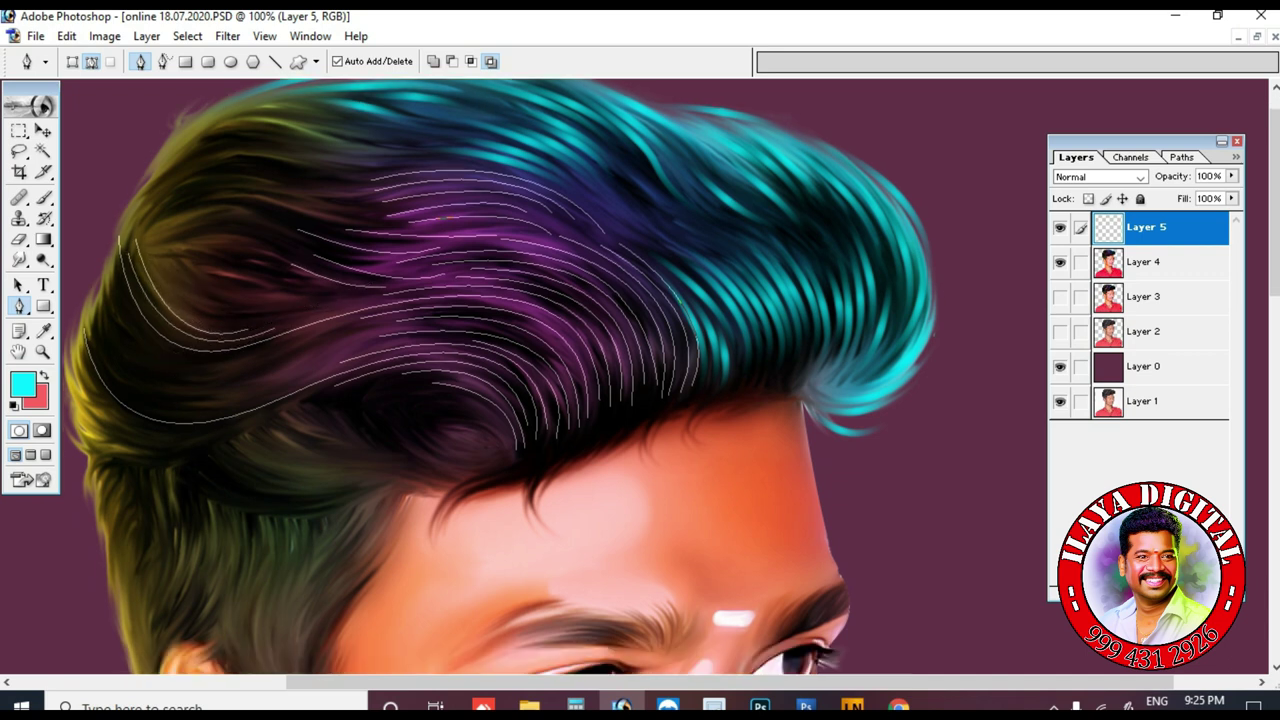
scroll(640, 376, down, 1)
key(ctrl+alt+z)
key(ctrl+alt+z)
key(ctrl+alt+z)
key(ctrl+alt+z)
key(Escape)
- Set the foreground color to a dark purple and stroke the purple strand paths with it
click(23, 384)
click(470, 213)
key(Return)
right_click(401, 386)
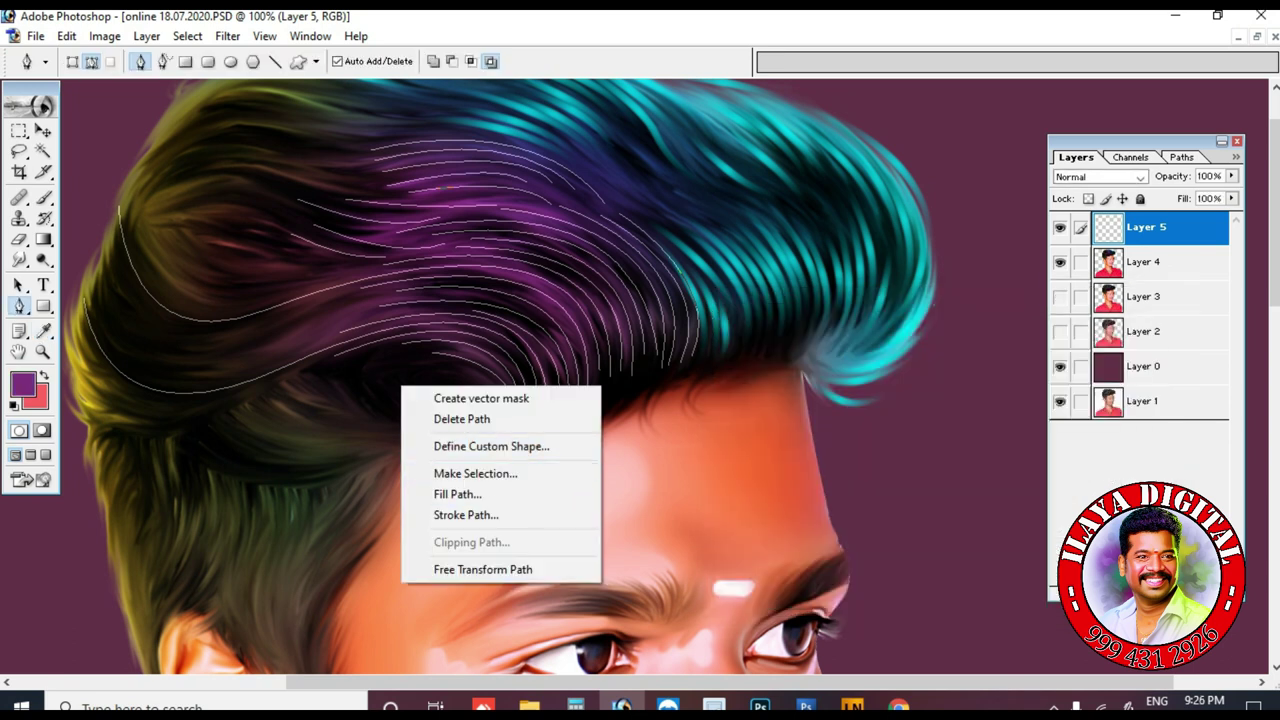
key(Escape)
right_click(456, 430)
click(521, 559)
key(Return)
key(Return)
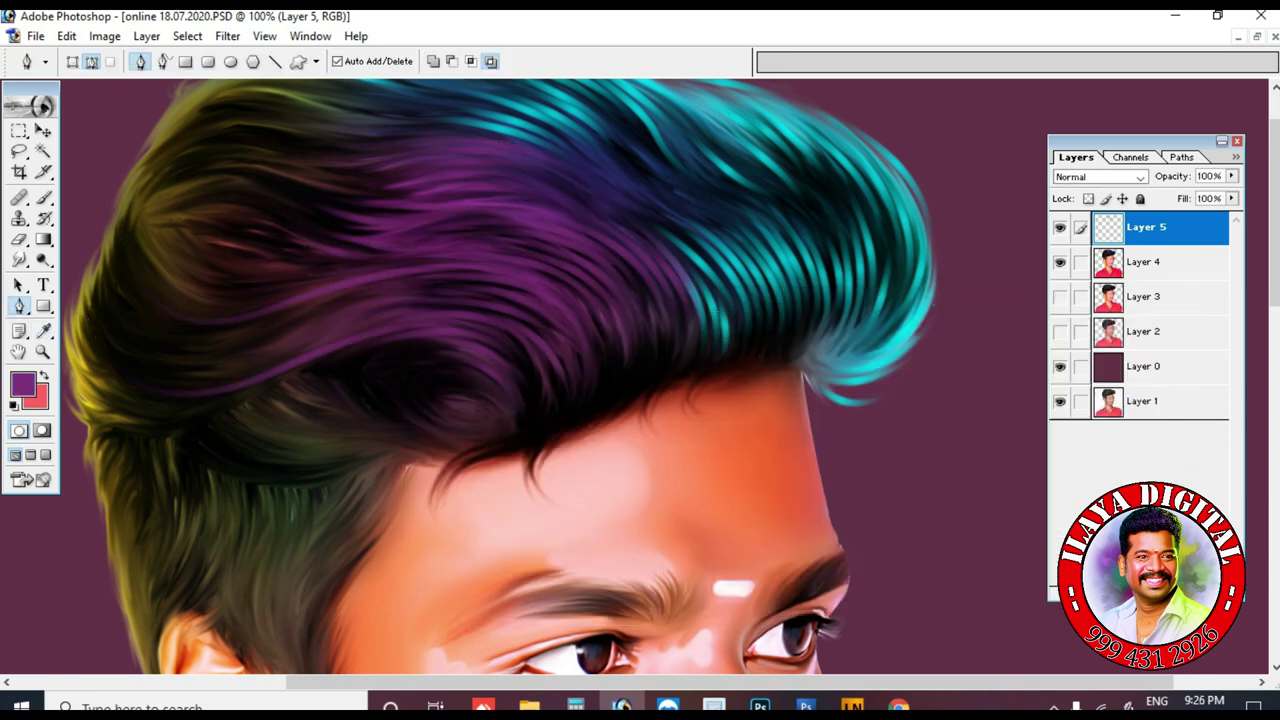
- Undo the dark purple stroke, set a lighter purple foreground color and stroke the strand paths with it
key(ctrl+minus)
key(ctrl+minus)
key(ctrl+plus)
key(ctrl+plus)
scroll(640, 376, up, 7)
key(ctrl+alt+z)
key(Escape)
click(23, 384)
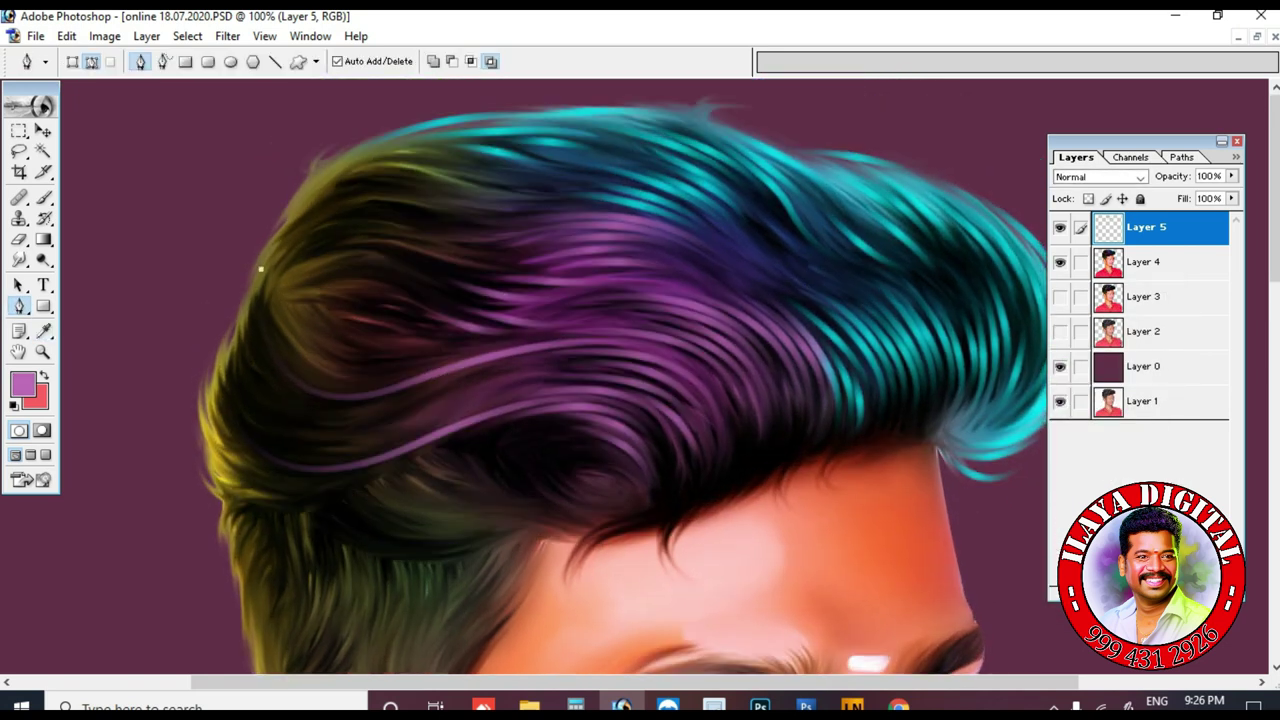
- Draw curved pen paths from the back edge of the olive hair down into the start of the purple sweep
drag(387, 383, 511, 343)
key(Escape)
click(255, 286)
drag(358, 403, 448, 375)
key(Escape)
click(248, 300)
drag(315, 410, 552, 346)
key(Escape)
click(232, 338)
key(Escape)
- Add longer strand paths lower on the olive back of the head and along the purple S-waves
click(223, 347)
drag(396, 425, 574, 357)
drag(689, 452, 703, 533)
key(Escape)
click(214, 368)
drag(400, 433, 568, 357)
key(Escape)
drag(374, 374, 480, 346)
key(Escape)
mouse_move(702, 368)
mouse_down()
mouse_move(746, 402)
mouse_move(720, 428)
mouse_move(764, 472)
mouse_up()
click(438, 385)
key(Escape)
- Draw pen paths wrapping around the lowest back curve of the olive hair and one beneath the reddish strands
scroll(620, 377, down, 2)
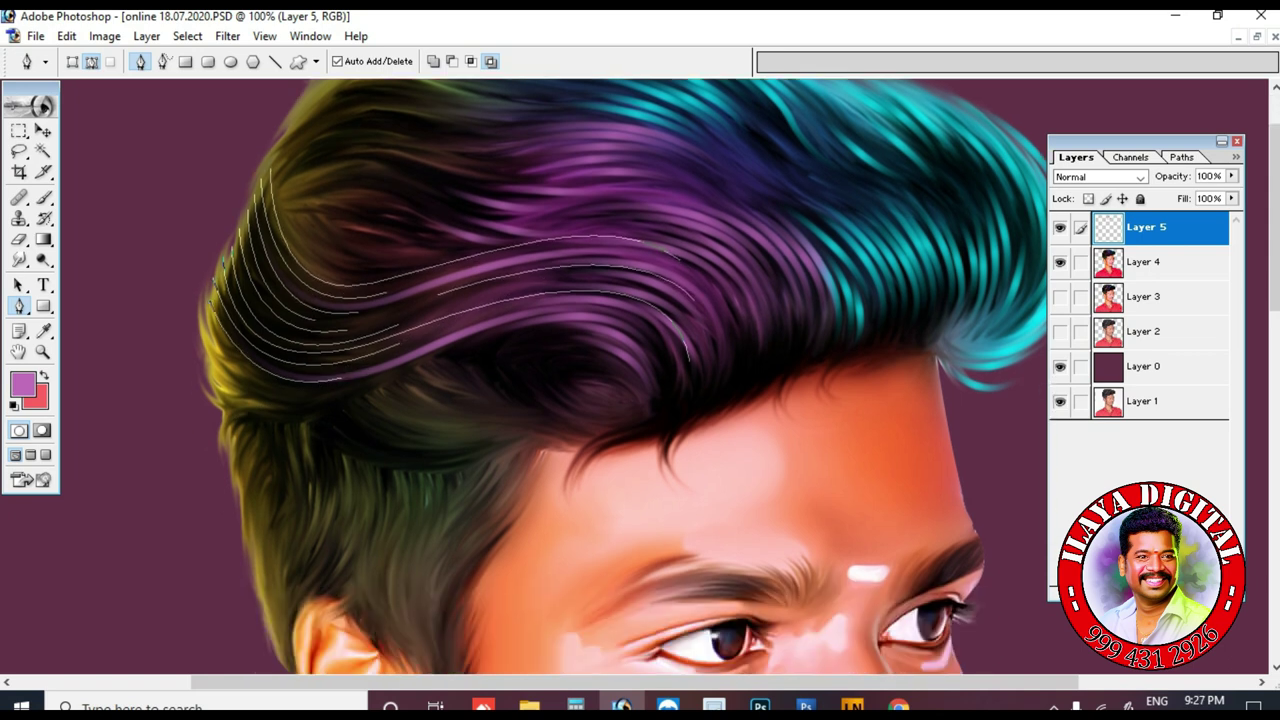
click(197, 312)
mouse_move(302, 397)
mouse_down()
mouse_move(378, 383)
mouse_move(425, 353)
mouse_up()
key(Escape)
click(207, 372)
drag(350, 397, 477, 331)
key(Escape)
click(195, 340)
drag(298, 423, 386, 391)
scroll(385, 390, up, 2)
click(298, 296)
drag(428, 350, 552, 312)
key(Escape)
- Draw arched strand paths across the olive crown at the upper back of the head
click(289, 221)
key(Escape)
mouse_move(469, 185)
mouse_down()
mouse_move(580, 234)
mouse_move(558, 221)
mouse_up()
click(299, 197)
key(Escape)
click(334, 160)
click(271, 240)
drag(463, 195, 578, 248)
key(Escape)
click(325, 203)
drag(475, 214, 533, 259)
key(Escape)
- Add short curved strand paths above and within the reddish patch of the olive hair
click(280, 240)
drag(438, 230, 525, 281)
click(285, 266)
drag(441, 253, 474, 278)
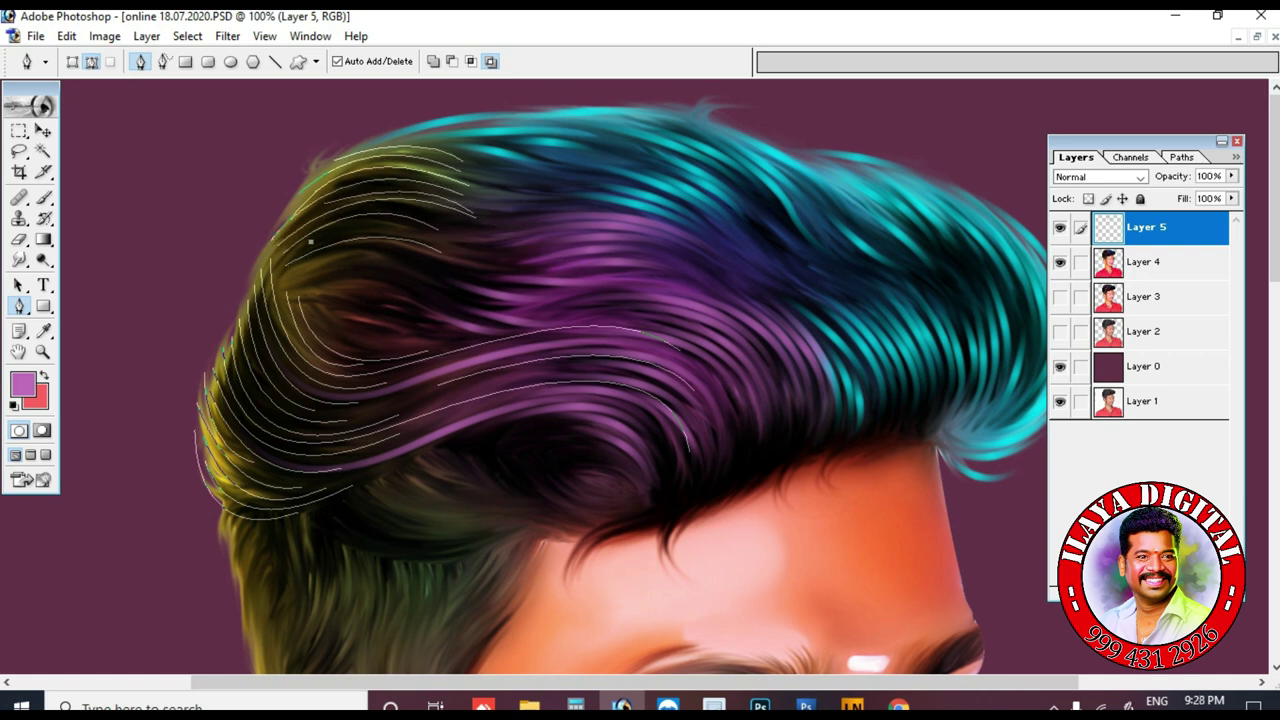
click(312, 291)
drag(412, 338, 503, 318)
click(356, 269)
drag(435, 289, 452, 318)
- Set the foreground color to a khaki yellow and stroke the olive hair paths with it
click(23, 384)
click(212, 450)
click(812, 390)
click(1133, 329)
right_click(758, 246)
click(812, 374)
key(Return)
- Draw curved strand paths through the dark olive lock above the temple
scroll(620, 376, down, 2)
scroll(620, 376, down, 5)
click(340, 253)
key(Escape)
drag(524, 271, 572, 239)
click(376, 237)
key(Escape)
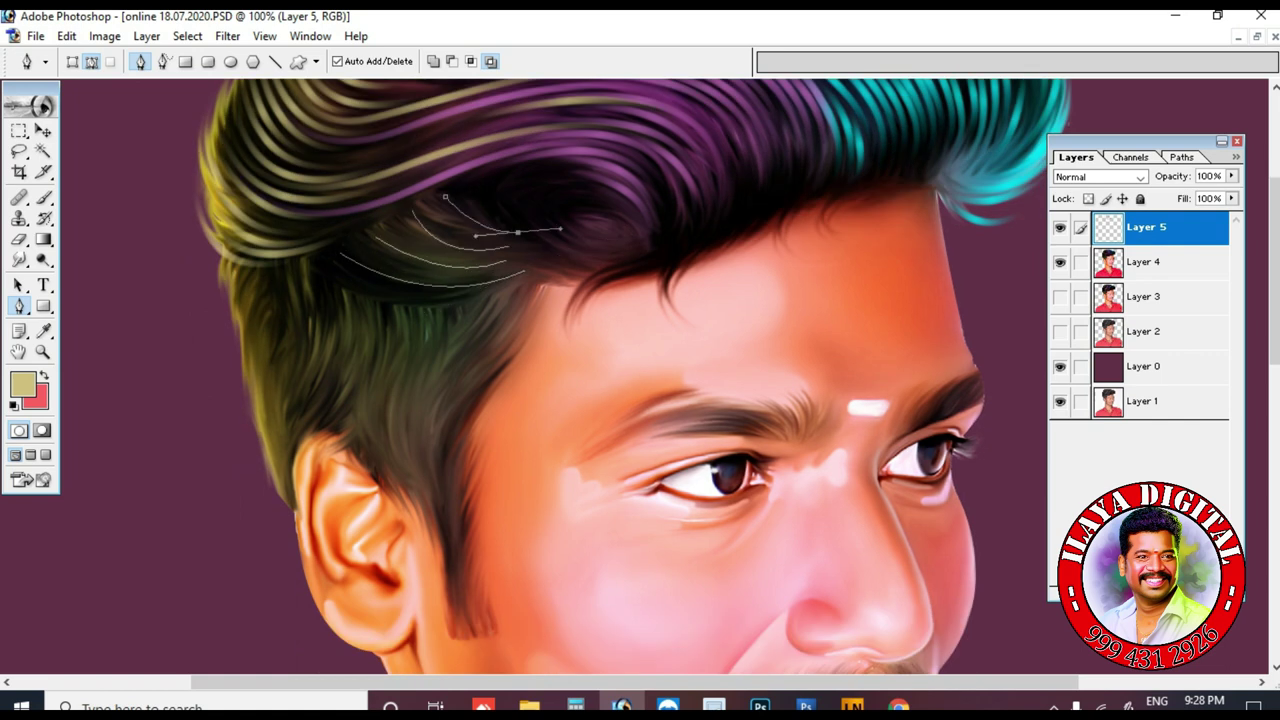
drag(487, 276, 537, 262)
key(Escape)
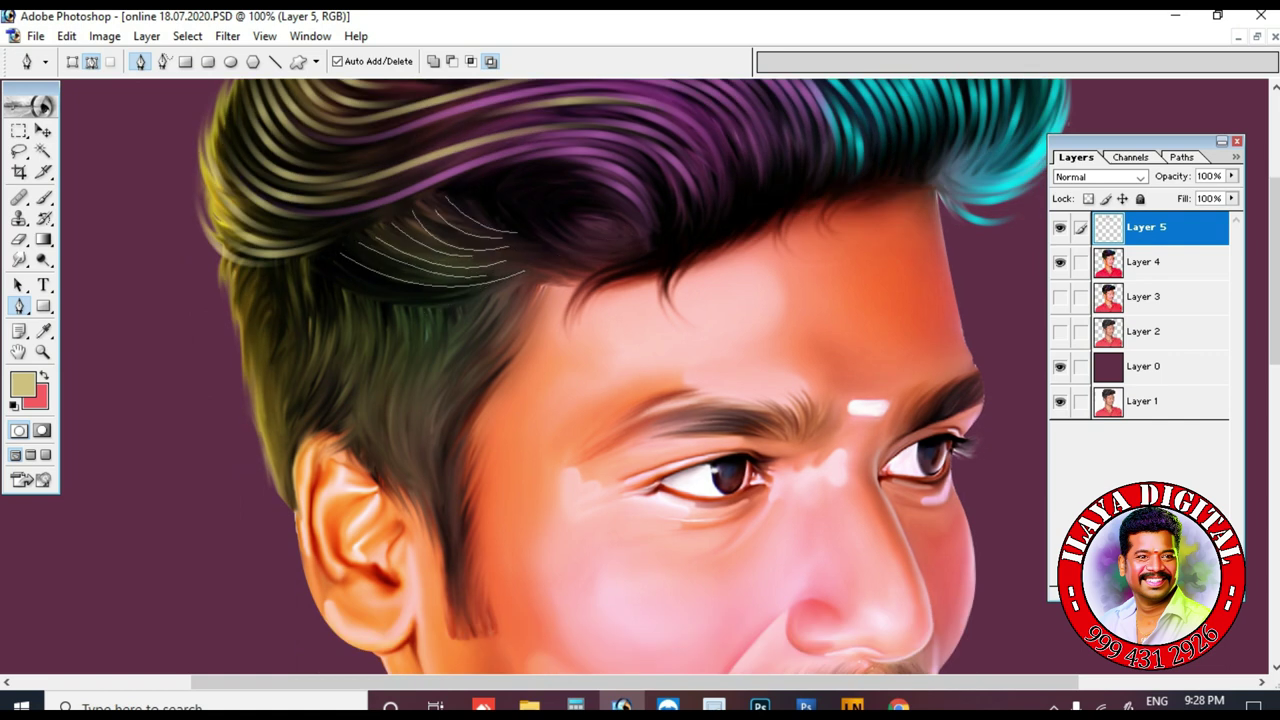
- Draw downward strand paths through the side hair above and behind the ear
drag(308, 398, 276, 456)
key(Escape)
click(344, 272)
drag(345, 414, 247, 475)
click(335, 304)
click(326, 316)
key(Escape)
drag(233, 321, 271, 462)
click(272, 262)
key(Escape)
click(279, 267)
drag(252, 407, 263, 455)
key(Escape)
- Fill the side hair behind the ear with further downward strand paths between the existing ones
scroll(272, 340, down, 1)
click(282, 253)
drag(258, 396, 306, 508)
key(Escape)
click(282, 296)
key(Escape)
click(290, 308)
key(Escape)
click(298, 329)
key(Escape)
click(303, 342)
click(308, 335)
key(Escape)
- Add strand paths along the back outline of the head and stroke the side hair paths in khaki
click(261, 233)
drag(244, 337, 271, 390)
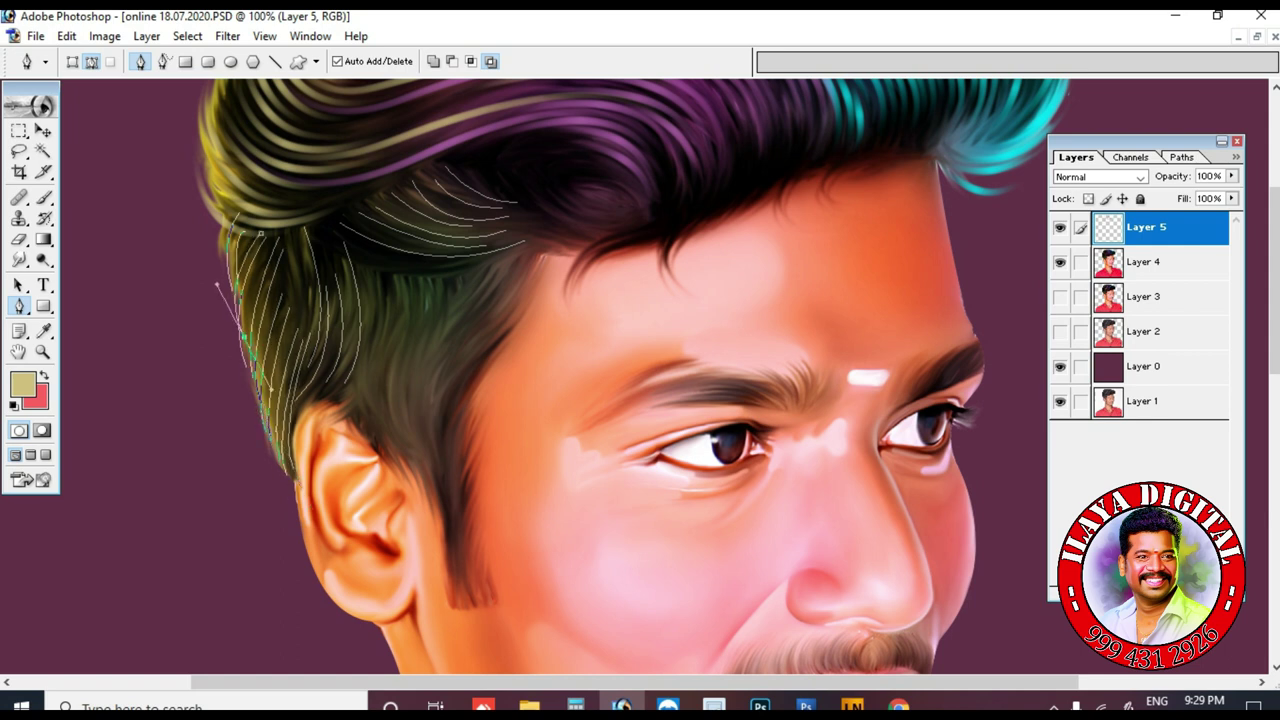
drag(310, 323, 303, 343)
key(Escape)
click(290, 241)
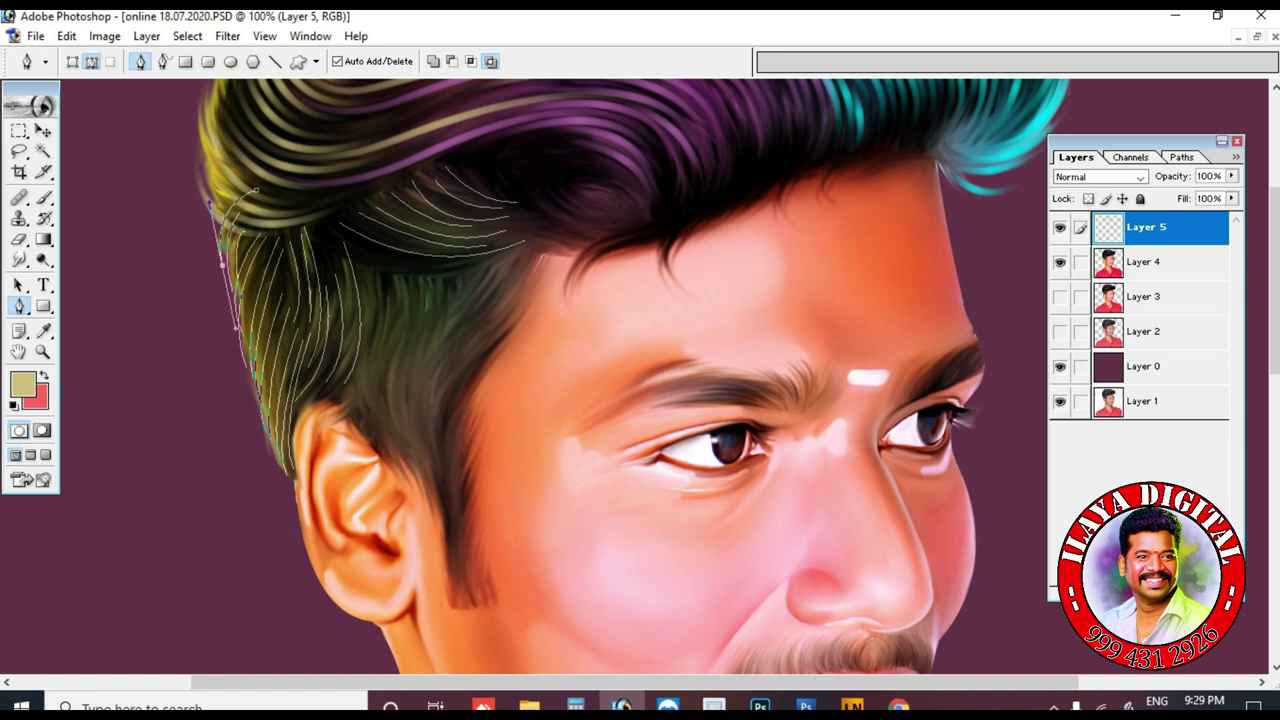
key(F2)
- Draw curved strand paths through the temple hair from the forehead hairline back toward the ear
scroll(540, 300, down, 1)
click(541, 194)
mouse_move(447, 312)
mouse_down()
mouse_move(404, 355)
mouse_move(366, 360)
mouse_up()
key(Escape)
click(522, 193)
mouse_move(443, 293)
mouse_down()
mouse_move(388, 315)
mouse_move(401, 366)
mouse_move(406, 356)
mouse_up()
click(441, 204)
click(407, 207)
click(374, 198)
mouse_move(403, 312)
mouse_down()
mouse_move(372, 354)
mouse_move(350, 346)
mouse_move(387, 357)
mouse_up()
click(390, 204)
key(Escape)
click(414, 208)
key(Escape)
- Continue the strand paths from the temple hair in front of the ear down into the sideburn
scroll(416, 340, down, 2)
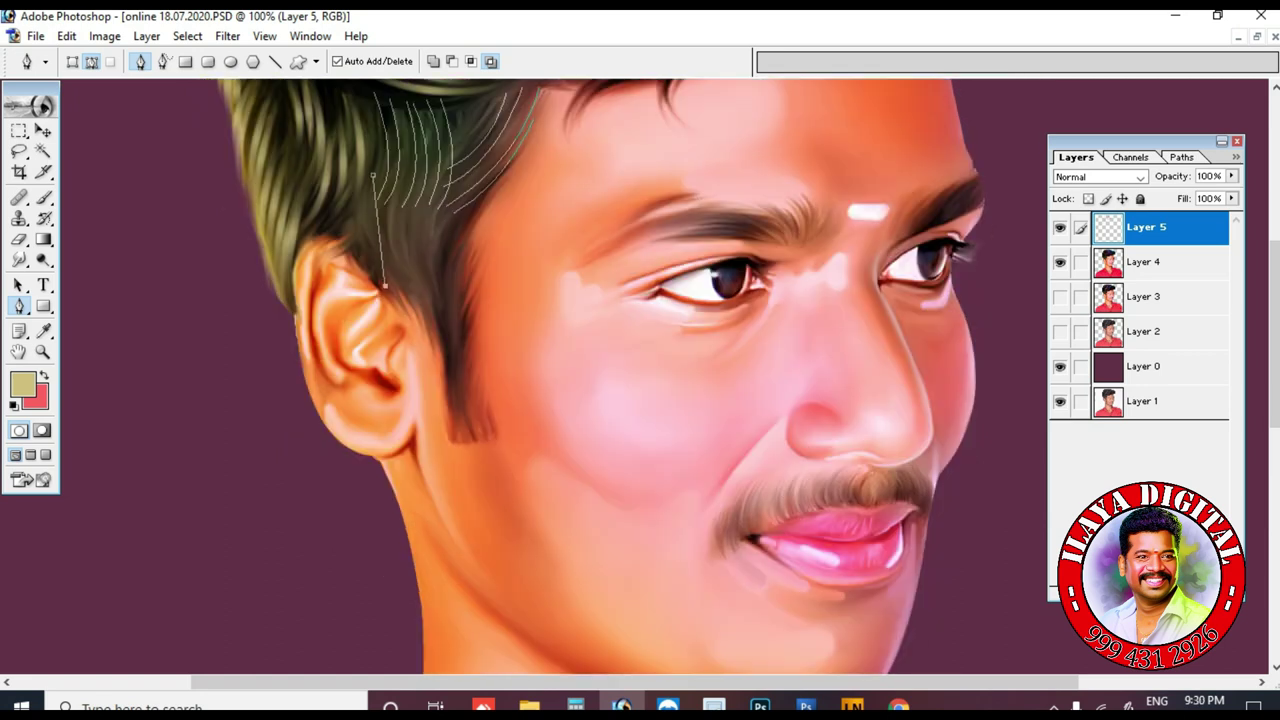
click(412, 214)
drag(418, 298, 455, 375)
key(Escape)
click(396, 215)
key(Escape)
click(480, 207)
key(Escape)
click(472, 247)
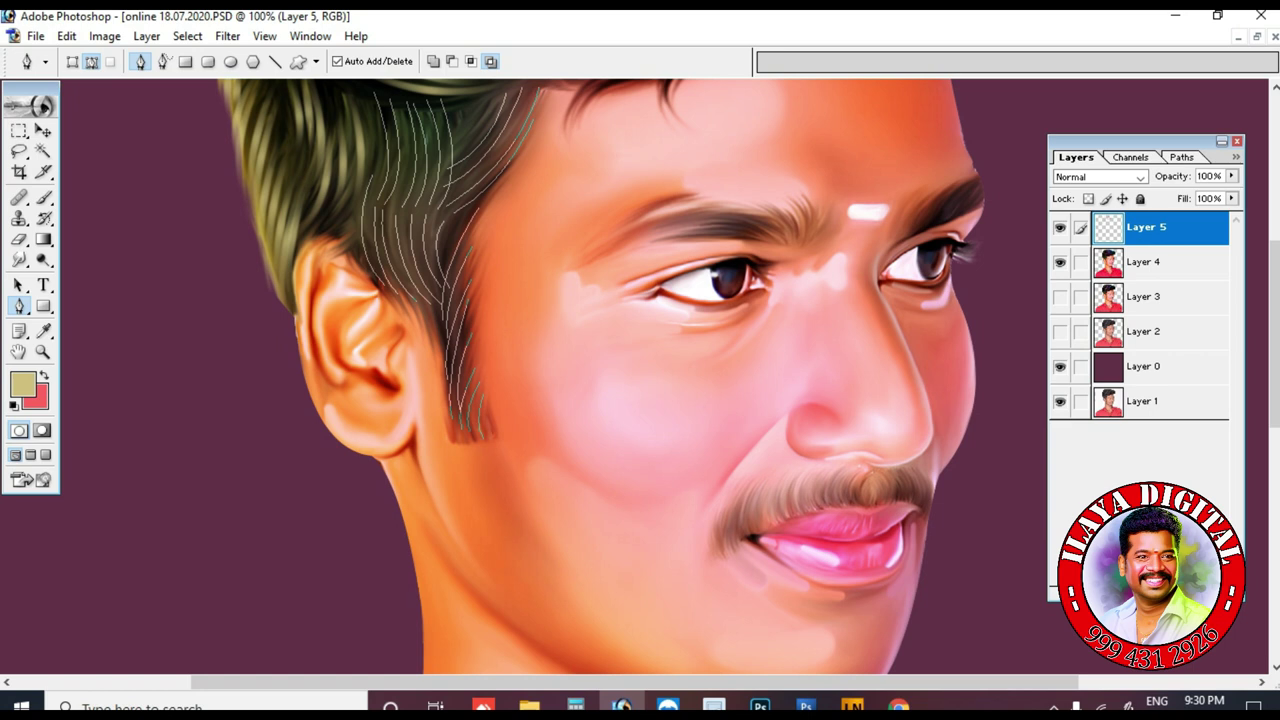
- Add strand paths directly above the ear and stroke the temple and sideburn paths in a lighter yellow
scroll(490, 188, up, 3)
click(351, 167)
drag(368, 261, 352, 311)
key(Escape)
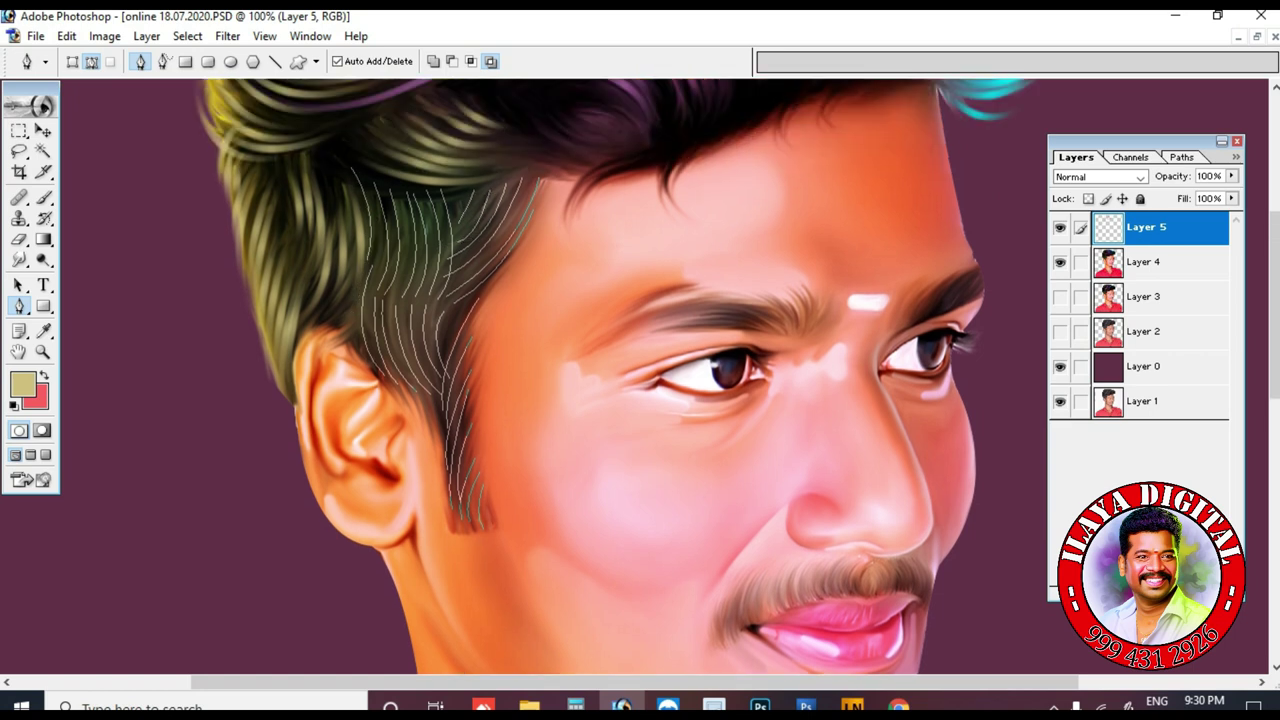
key(Escape)
click(342, 268)
drag(312, 350, 281, 373)
key(Escape)
click(357, 293)
drag(352, 351, 362, 384)
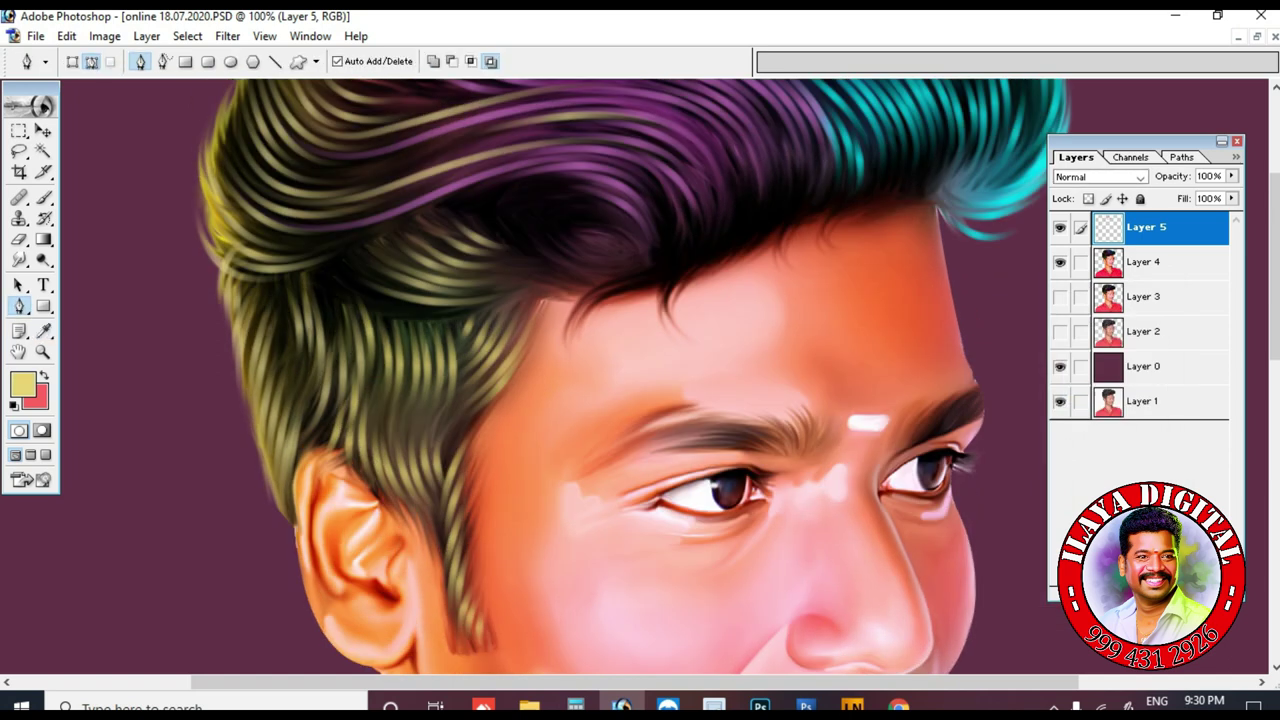
- Draw loose strand paths along the forehead hairline and stroke them in purple using the Brush with Simulate Pressure
click(668, 366)
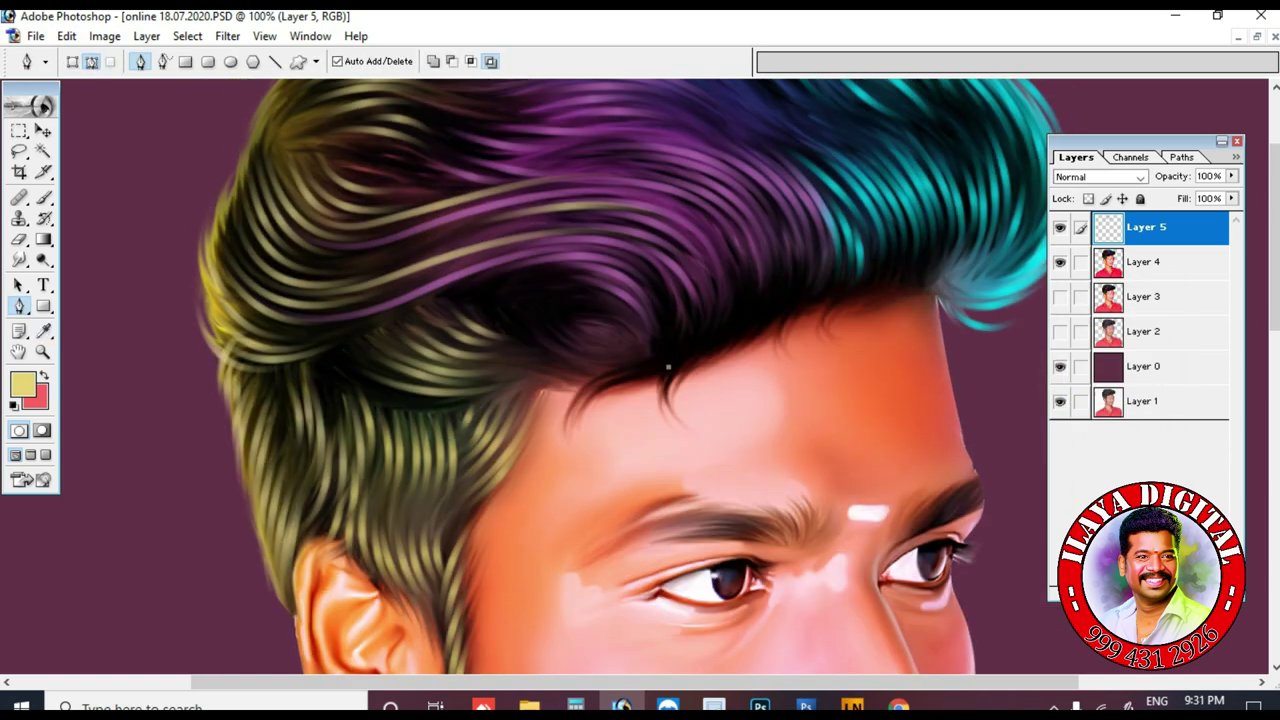
mouse_move(575, 427)
mouse_down()
mouse_move(581, 482)
mouse_move(613, 515)
mouse_up()
key(Escape)
click(632, 362)
key(Escape)
click(687, 354)
click(684, 422)
drag(683, 440, 700, 474)
key(Escape)
click(808, 300)
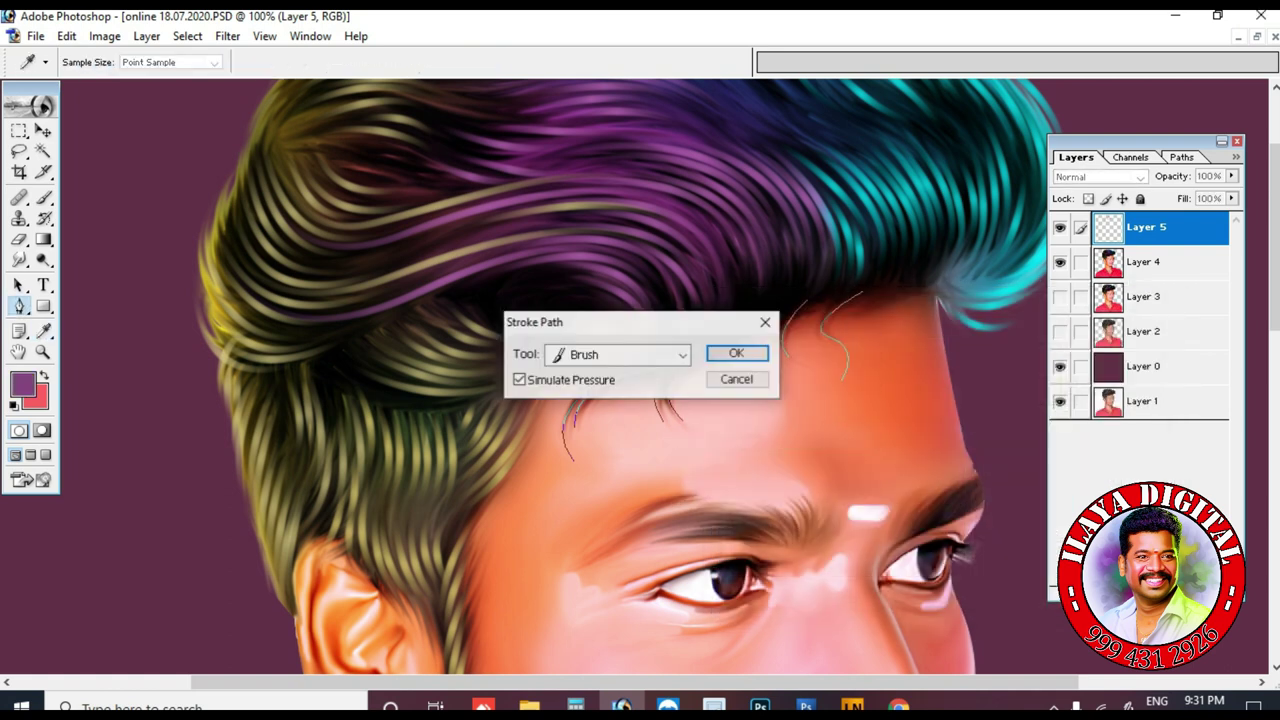
key(Return)
- Draw curved strand paths around the dark swirl of hair just above the temple-side forehead hairline
drag(650, 364, 694, 346)
key(Escape)
click(512, 354)
drag(578, 389, 600, 392)
ctrl+click(592, 381)
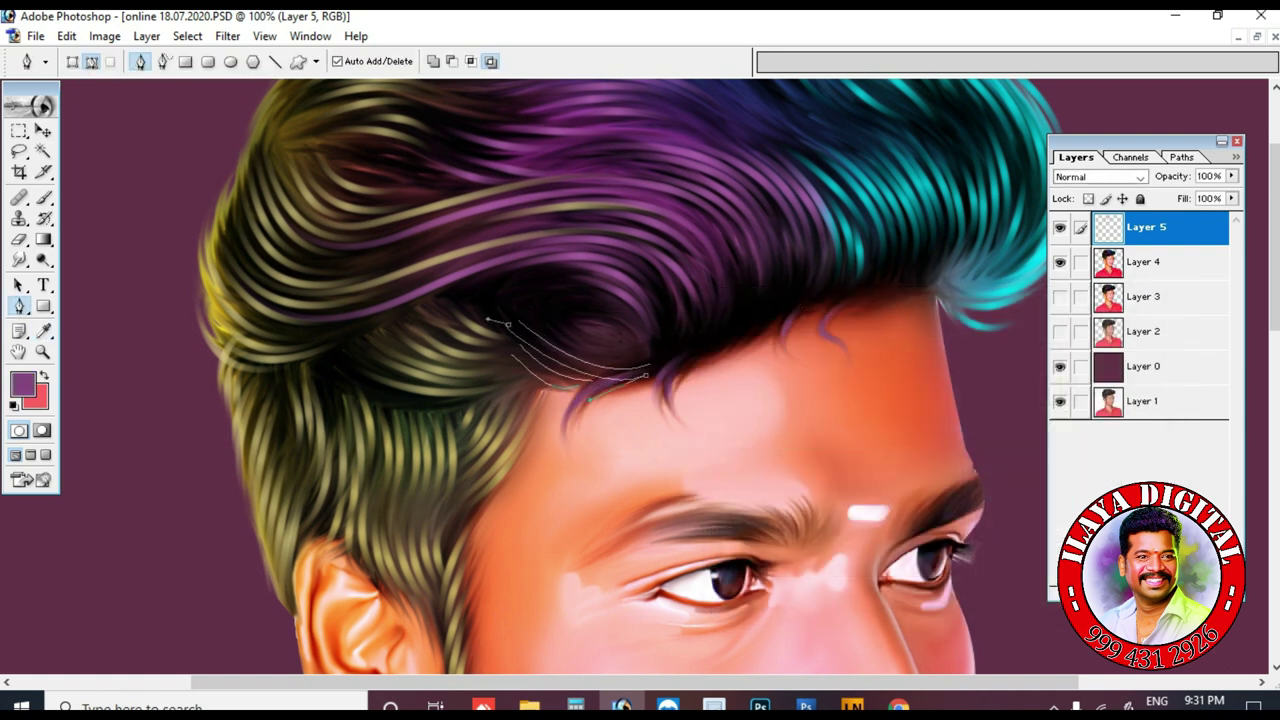
click(534, 275)
drag(631, 319, 658, 394)
click(555, 320)
drag(639, 348, 686, 334)
drag(542, 318, 562, 326)
drag(653, 358, 714, 326)
drag(583, 317, 592, 317)
- Draw strand paths sweeping through the purple hair down toward the forehead and stroke the swirl and sweep paths in purple
click(644, 191)
drag(733, 307, 701, 382)
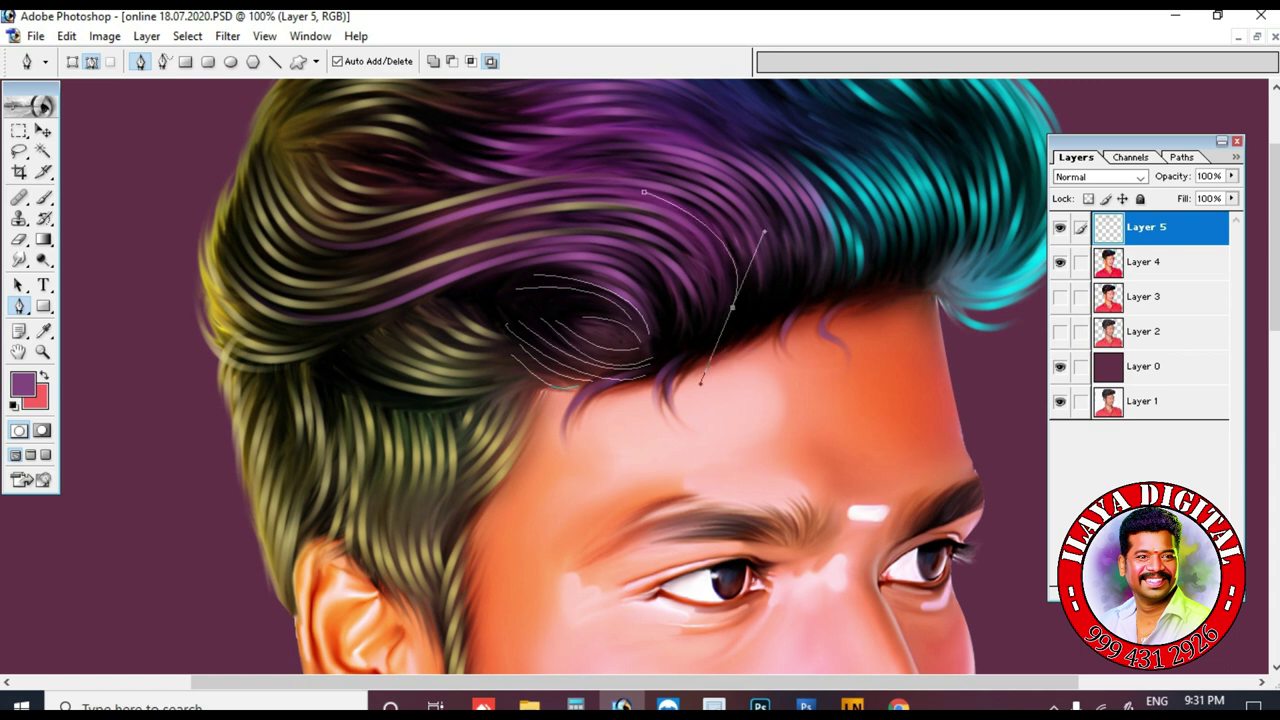
click(602, 248)
drag(699, 336, 675, 391)
click(650, 262)
click(671, 225)
ctrl+click(682, 384)
click(738, 178)
mouse_move(769, 310)
mouse_down()
mouse_move(736, 354)
mouse_move(756, 346)
mouse_move(708, 360)
mouse_up()
click(782, 206)
click(714, 198)
right_click(926, 375)
click(985, 503)
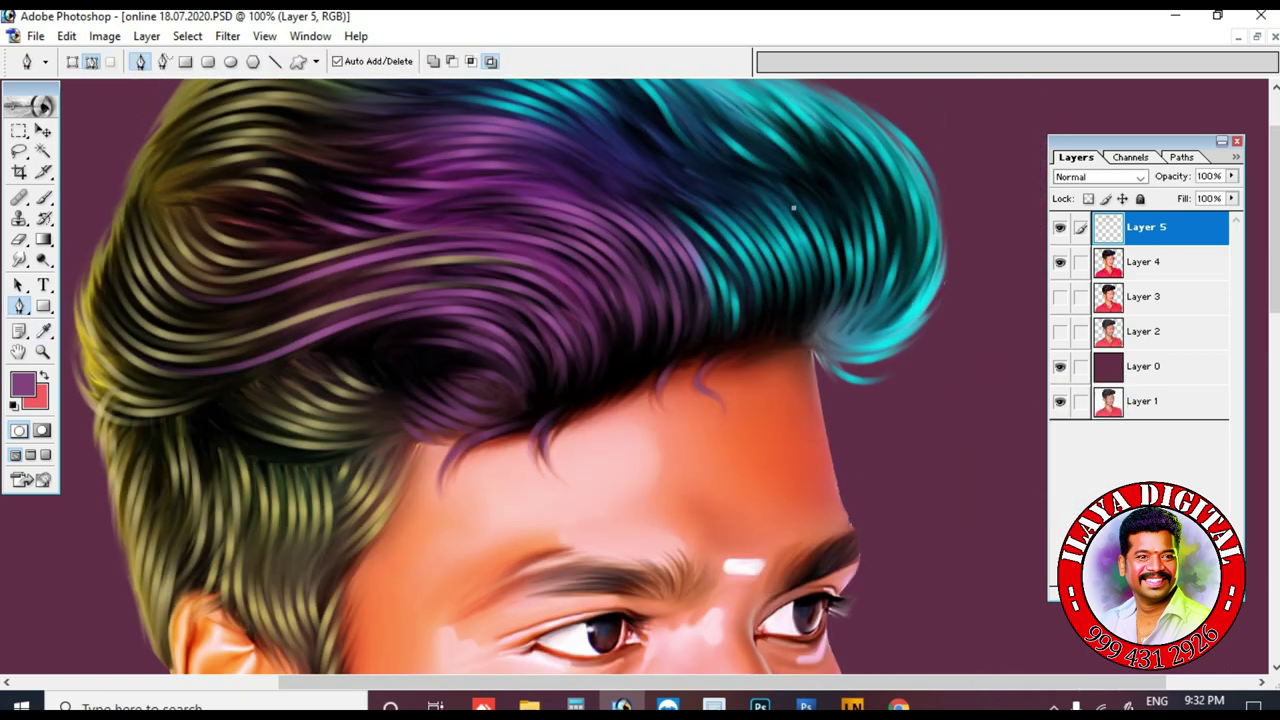
- Draw curved strand paths through the cyan front curl of the quiff and around its outer tip
click(898, 218)
drag(811, 319, 782, 334)
click(934, 223)
drag(832, 194, 838, 206)
drag(816, 323, 768, 353)
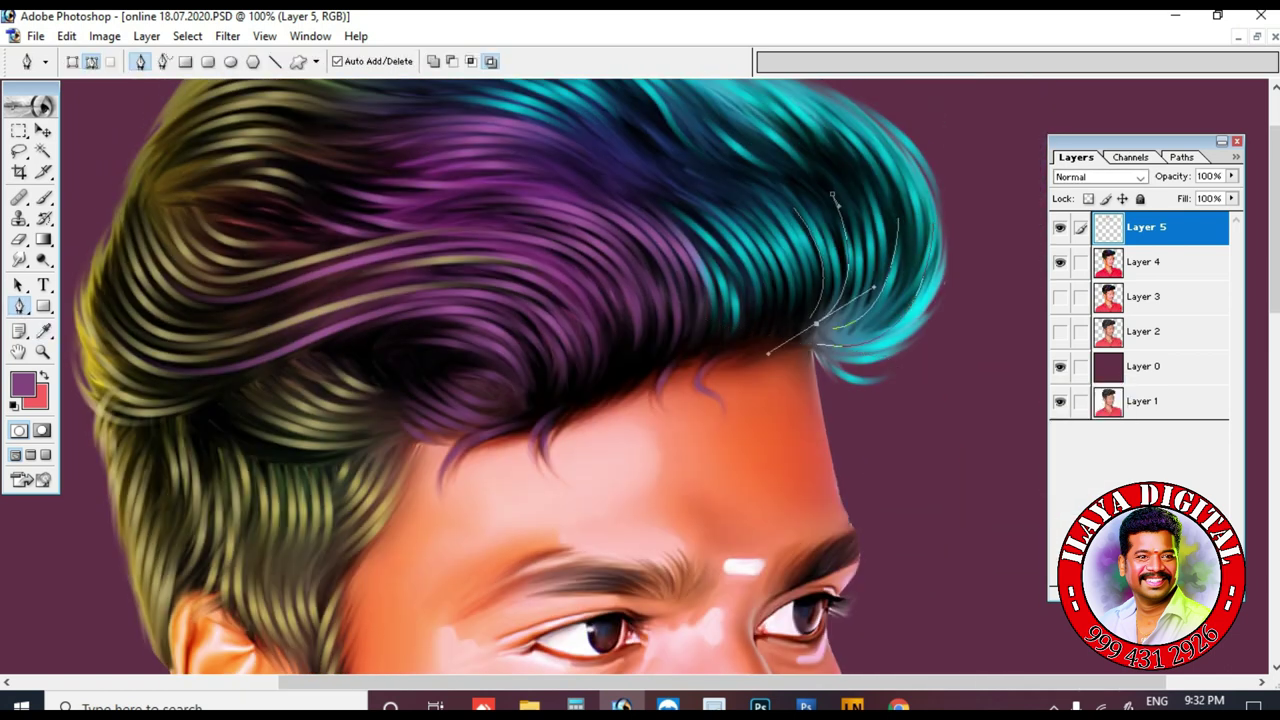
ctrl+click(768, 353)
click(854, 106)
drag(897, 290, 738, 275)
ctrl+click(842, 352)
click(939, 323)
ctrl+click(738, 275)
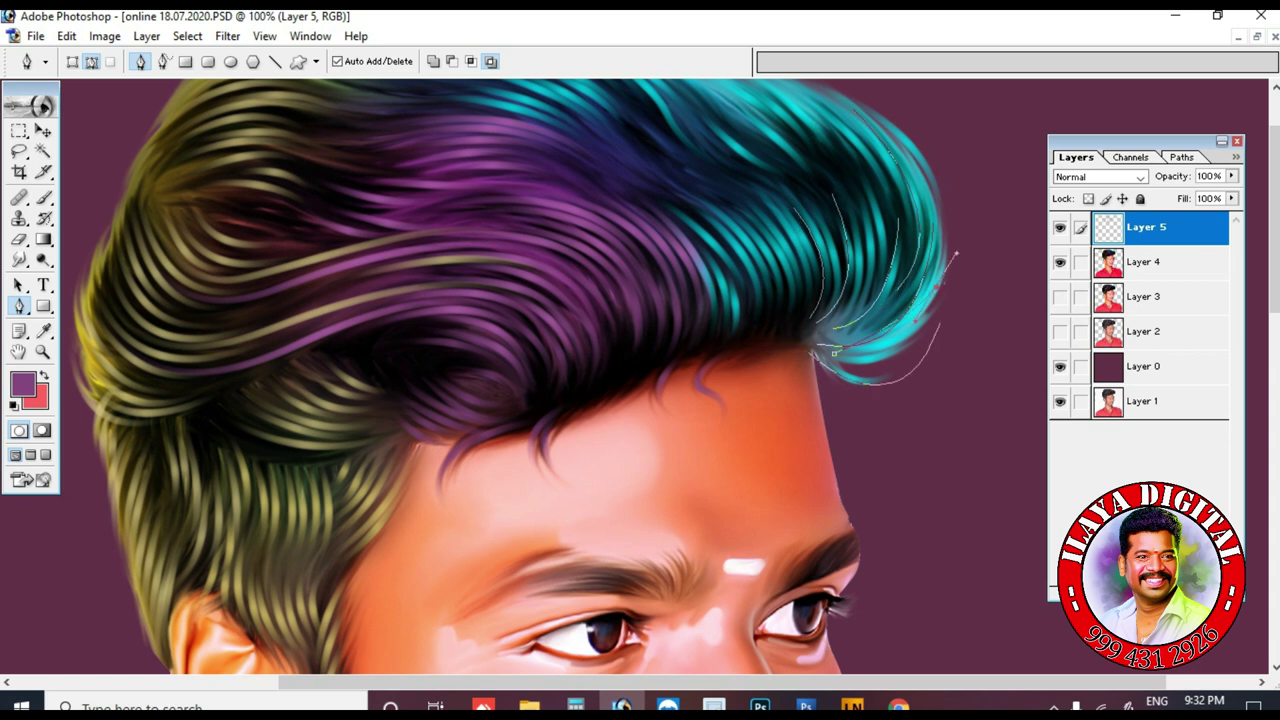
- Set the foreground colour to light cyan and stroke the front curl paths with the Brush
click(22, 383)
click(986, 460)
click(771, 346)
click(1134, 326)
key(b)
key(p)
right_click(783, 387)
click(846, 517)
key(Return)
key(Return)
key(ctrl+minus)
key(ctrl+minus)
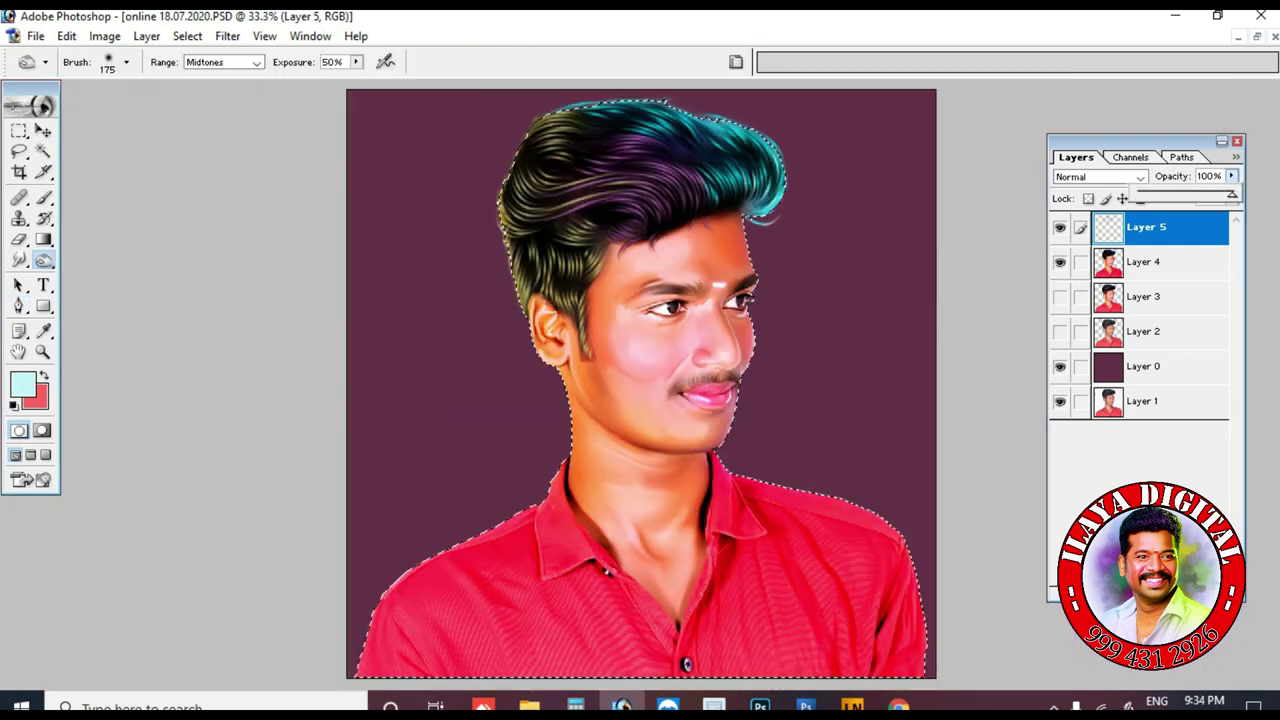
- Lower the hair strand layer's opacity to 87%, clear the selection and merge the layer down into Layer 4
mouse_move(1215, 193)
mouse_down()
mouse_move(1195, 193)
mouse_move(1207, 193)
mouse_up()
key(ctrl+d)
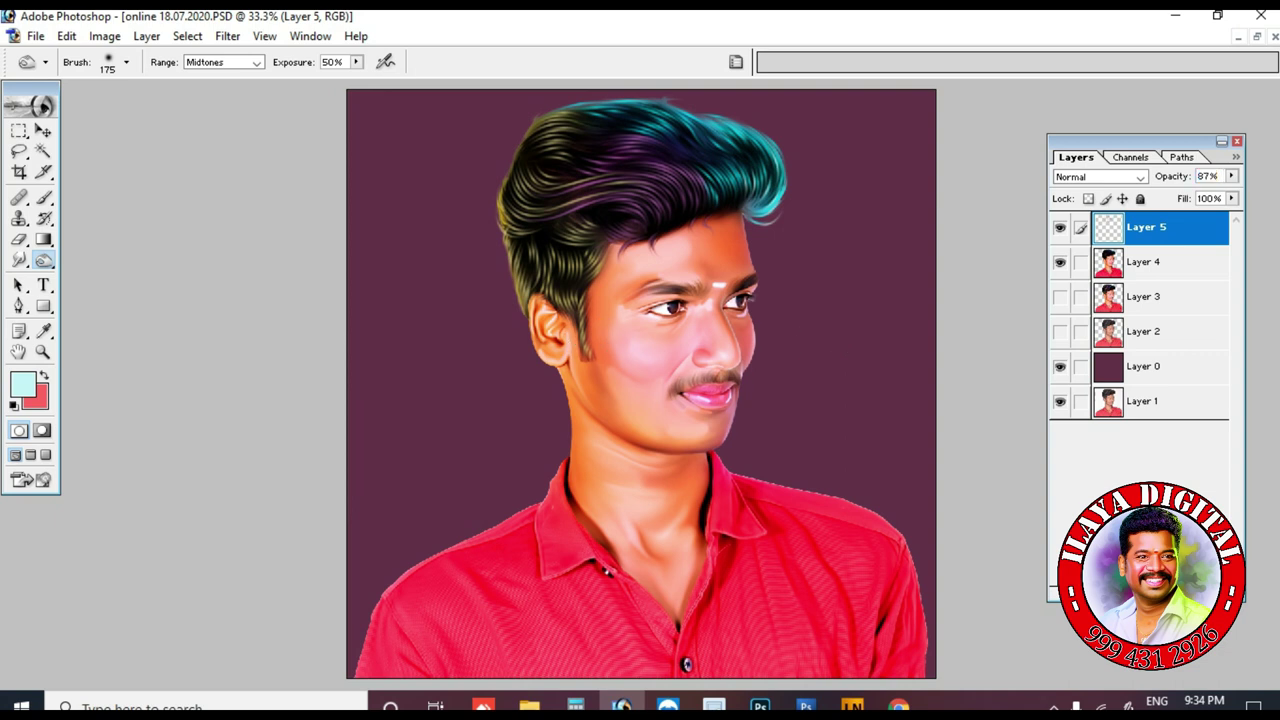
key(ctrl+e)
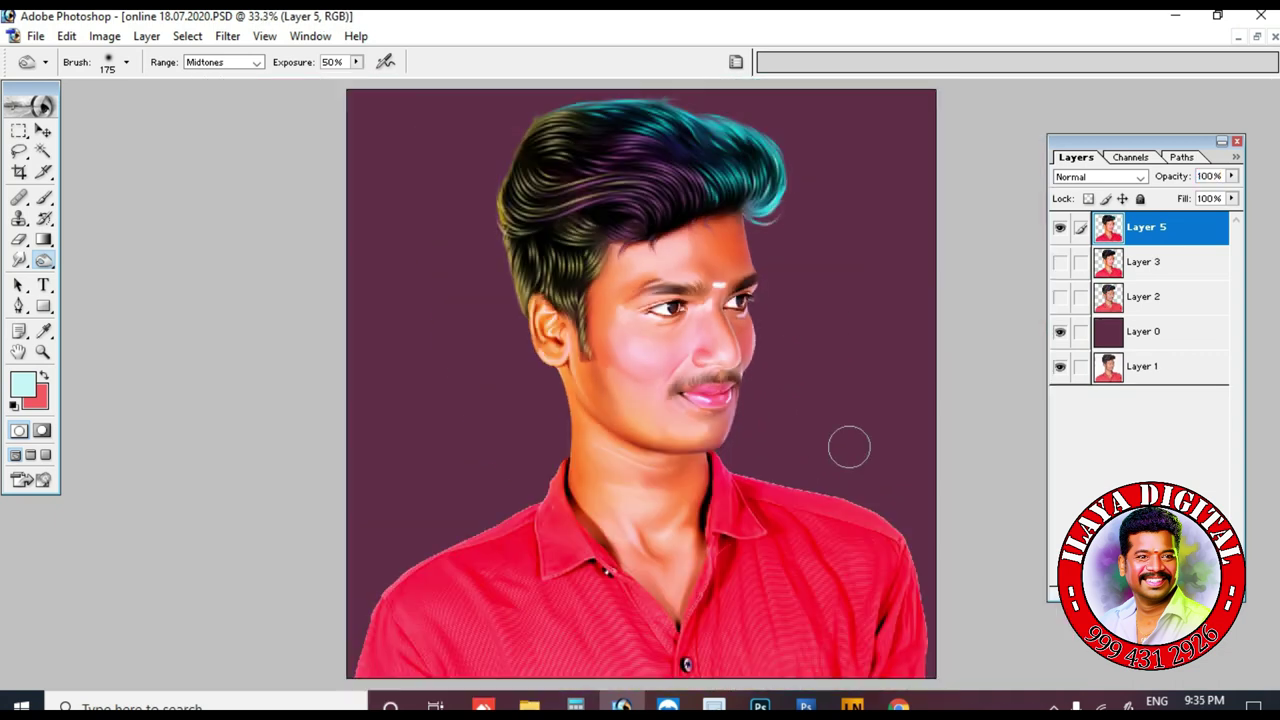
right_click(1069, 353)
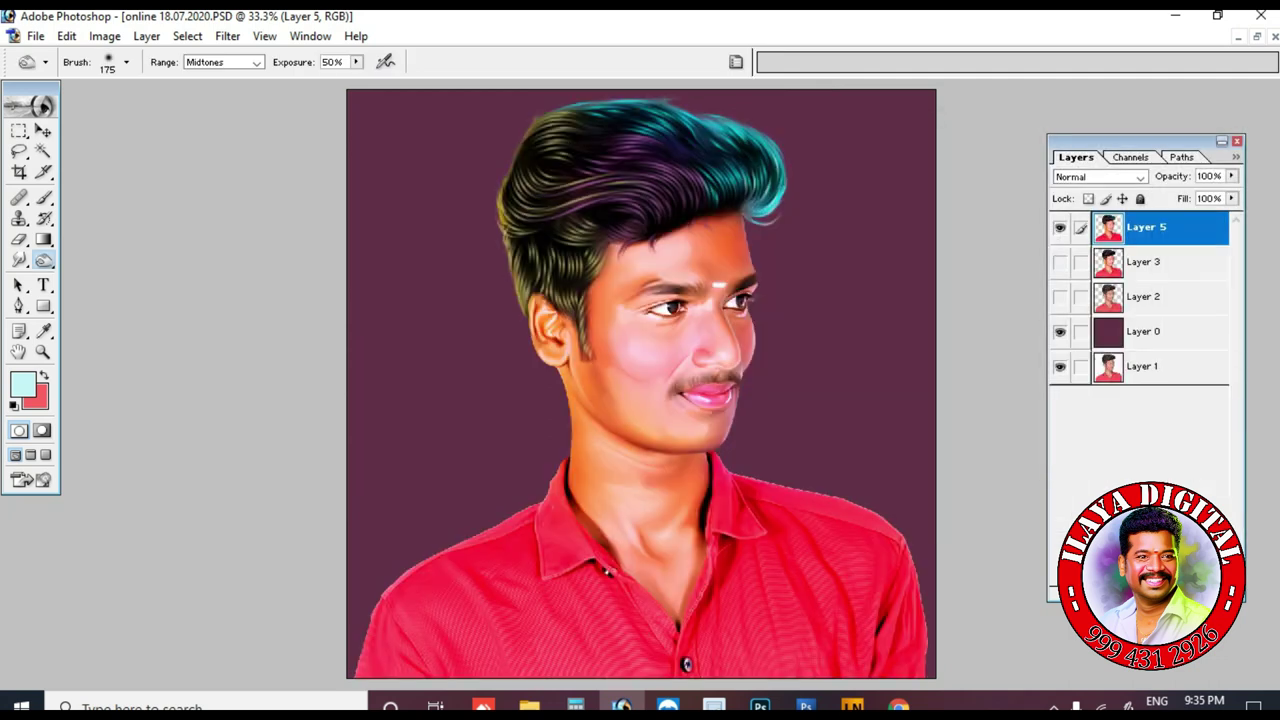
- Add a yellow Inner Shadow in Multiply mode to the merged portrait layer, with an angle of 7° and a distance of 63 px
double_click(1108, 227)
click(775, 217)
drag(900, 124, 1020, 303)
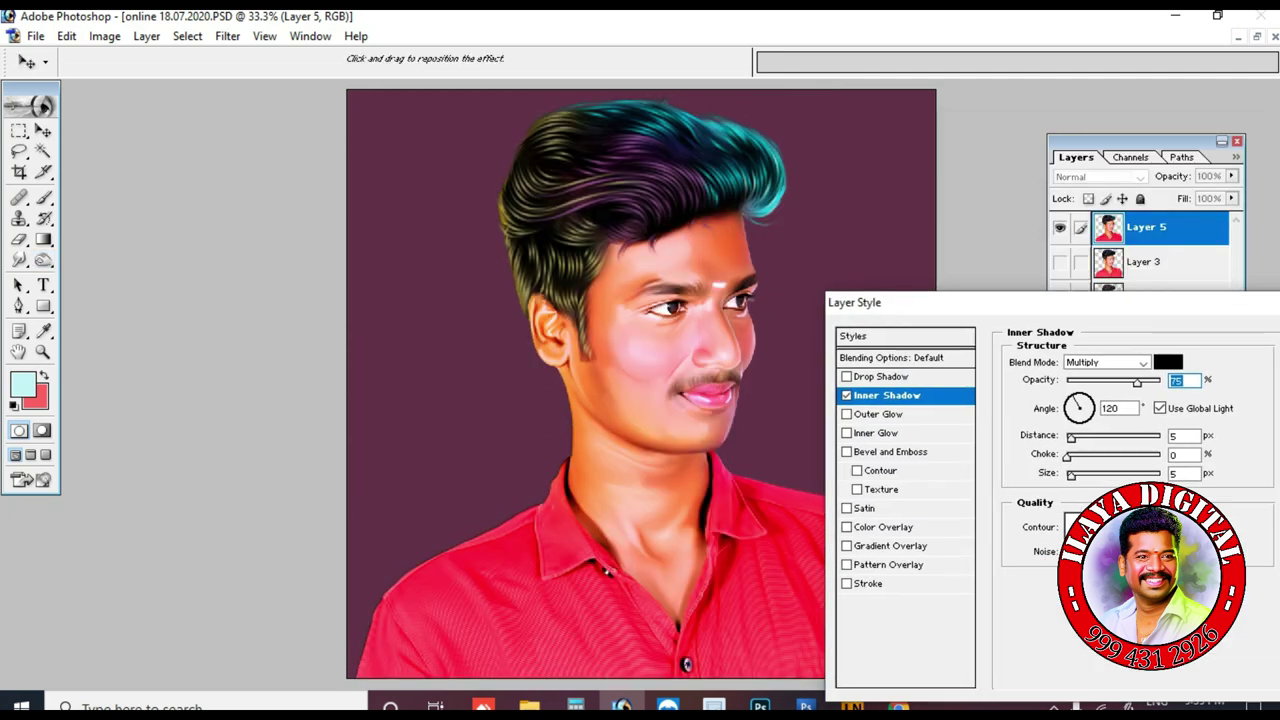
click(1166, 363)
drag(987, 560, 987, 537)
click(961, 345)
click(1131, 330)
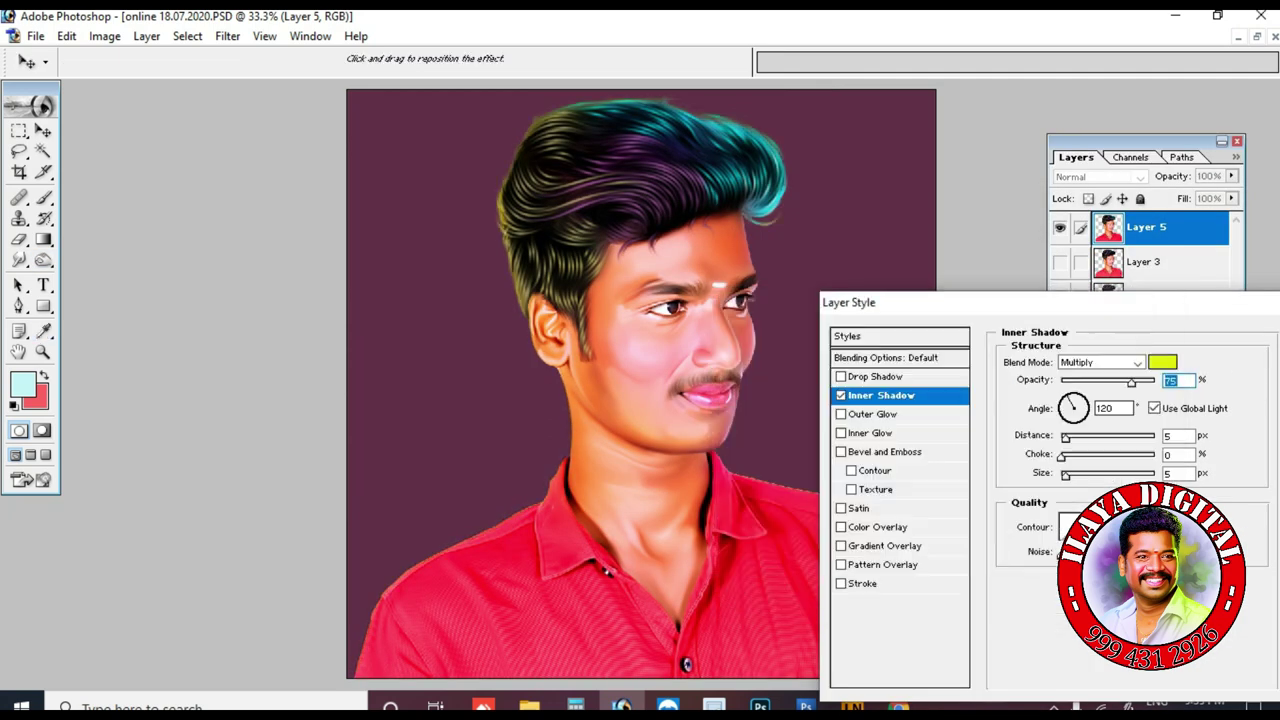
drag(1066, 438, 1114, 438)
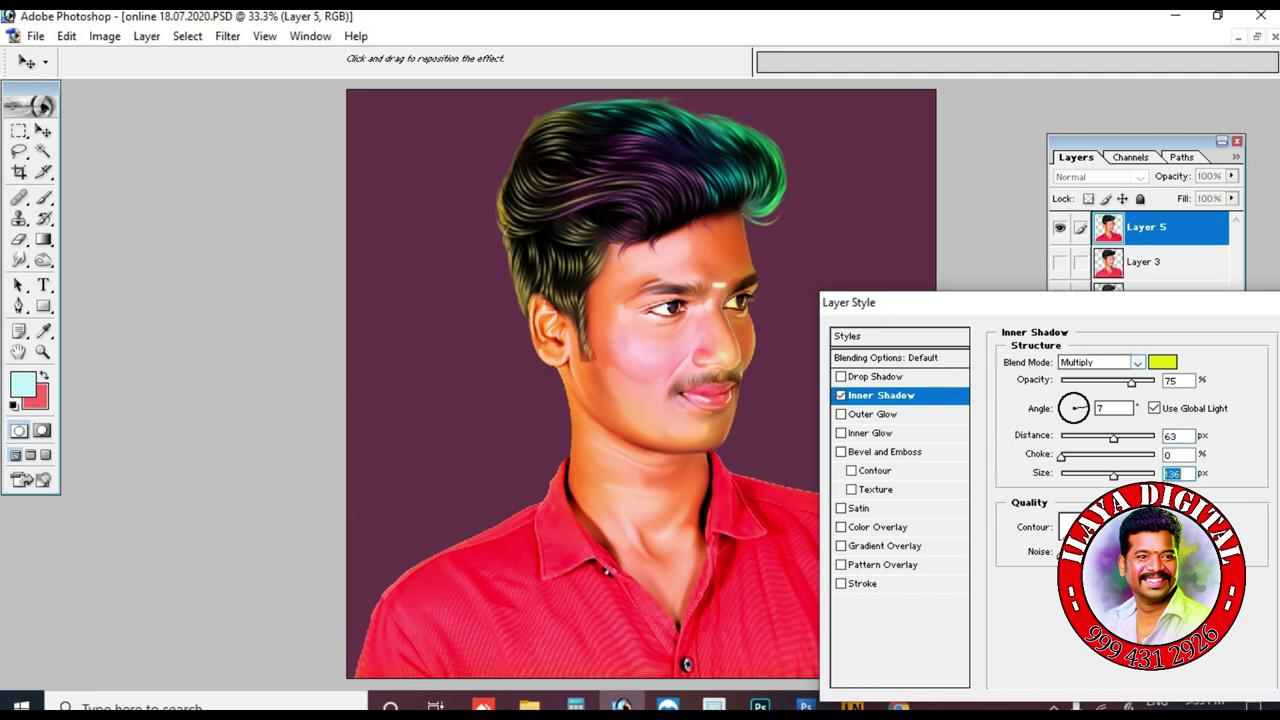
- Change the Inner Shadow to pink with 86% opacity, a distance of 24 px and a smaller size, and apply the style
click(1163, 362)
click(987, 374)
click(837, 349)
click(858, 387)
click(1131, 330)
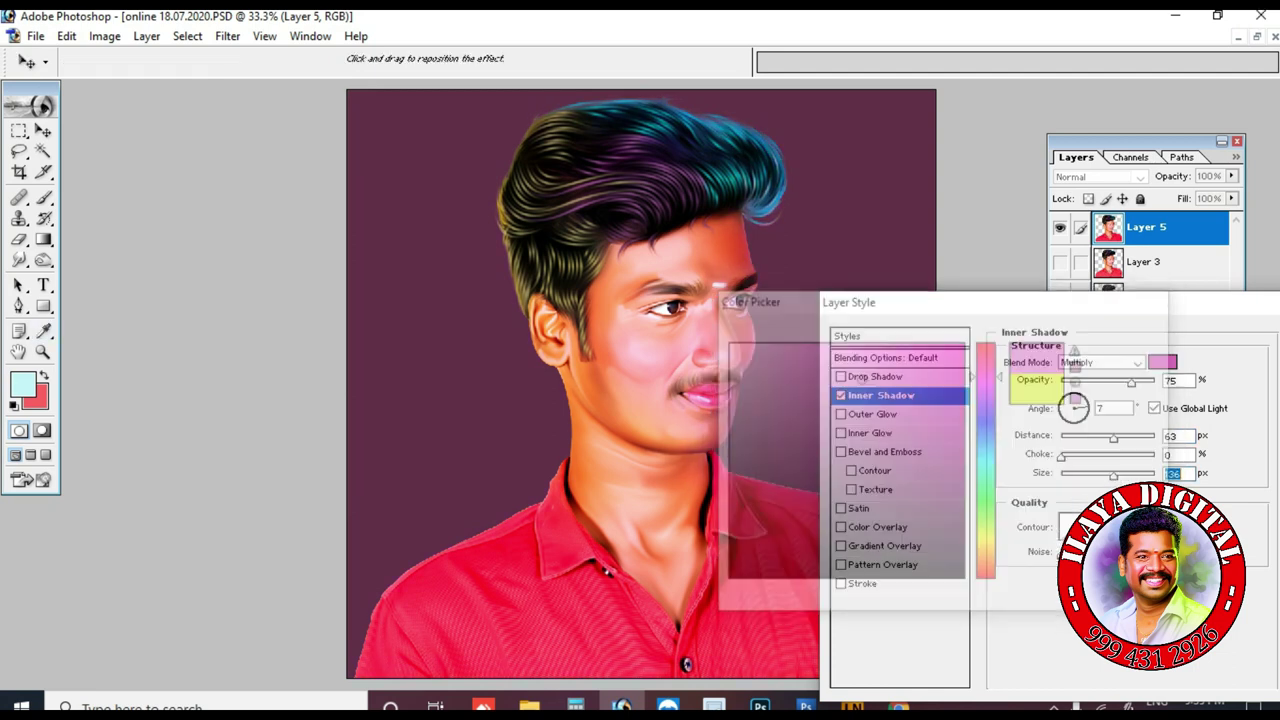
drag(1114, 438, 1061, 476)
drag(1101, 438, 1099, 476)
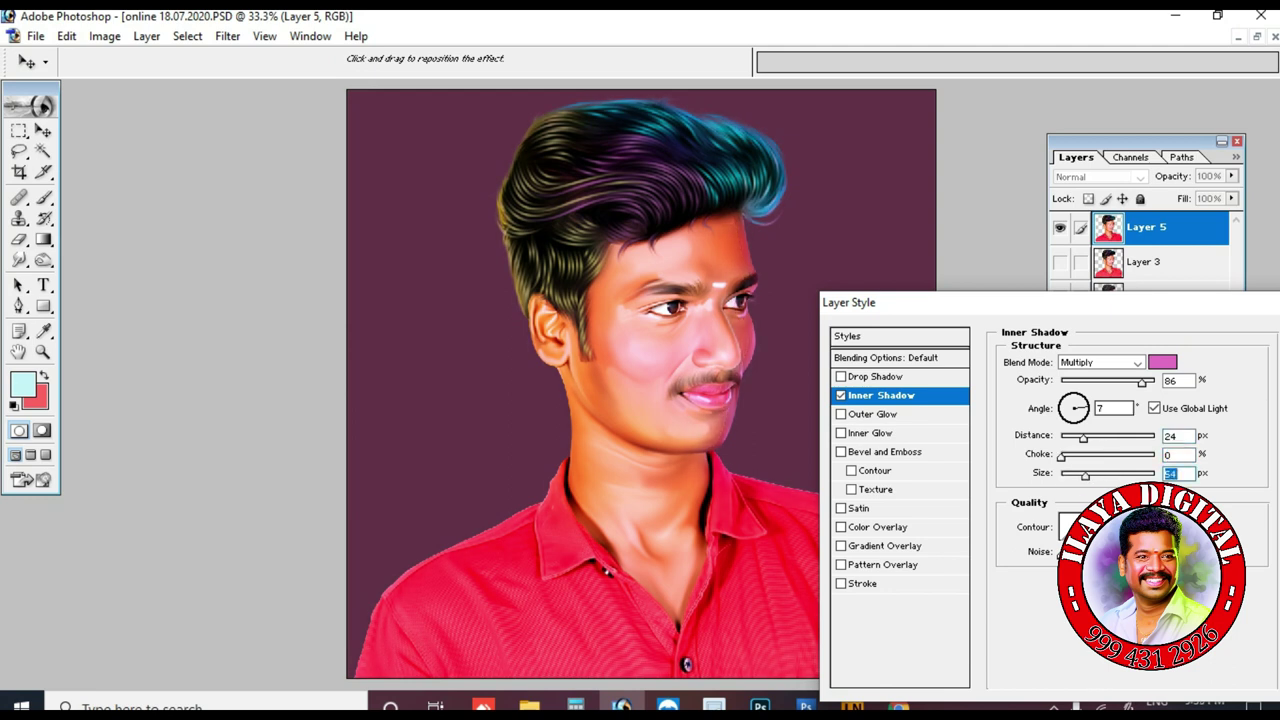
drag(1060, 302, 964, 316)
click(1237, 348)
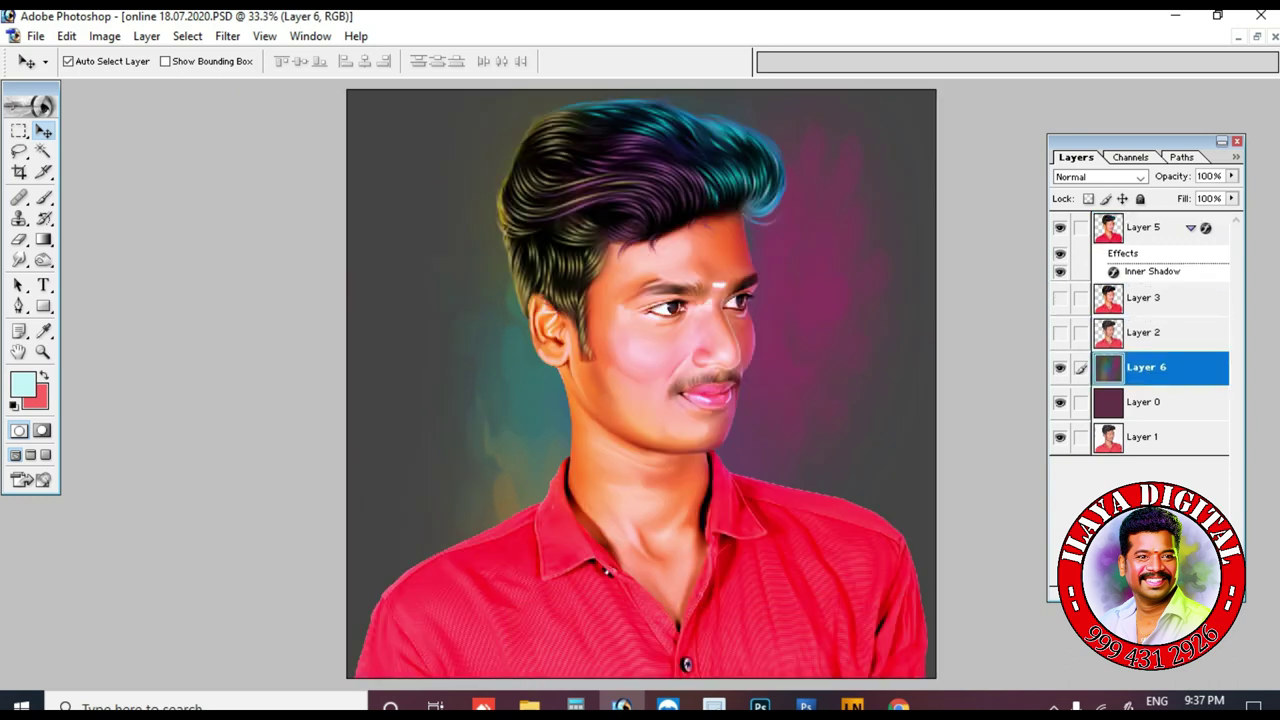
- Move the plum background Layer 0 above Layer 6 and darken it to black with Hue/Saturation
click(1145, 402)
key(ctrl+bracketright)
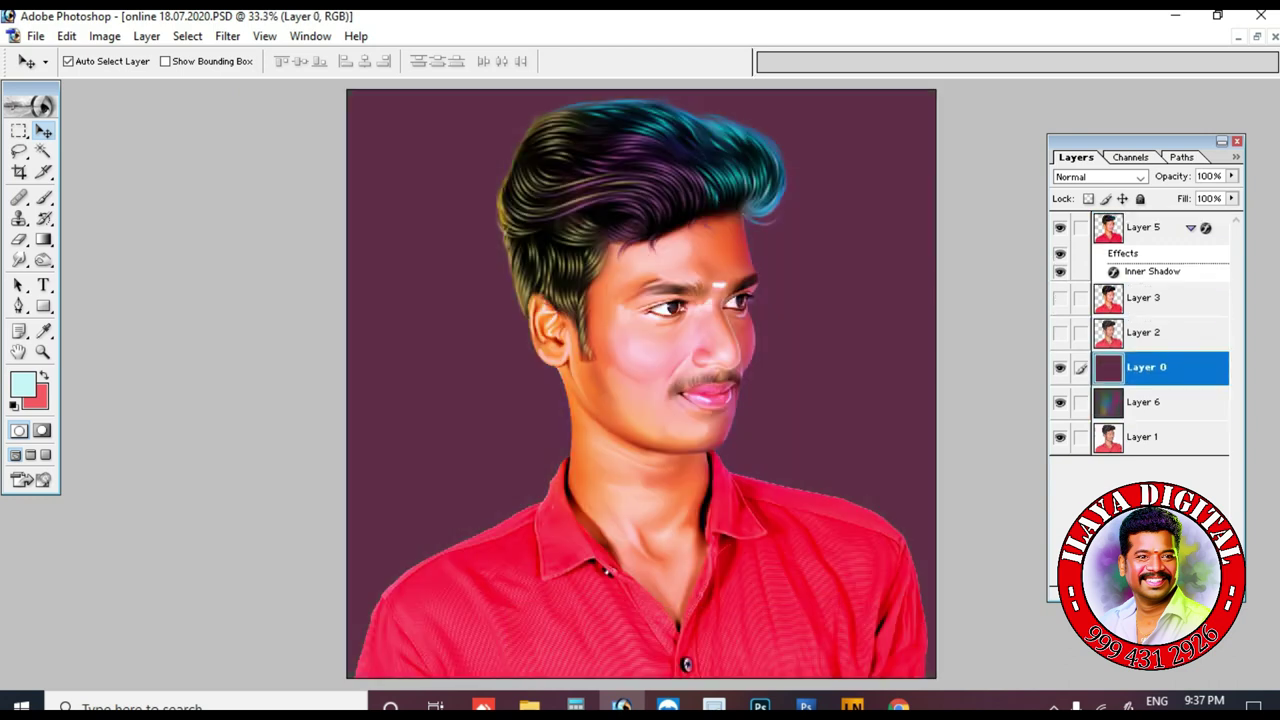
key(ctrl+u)
drag(994, 527, 900, 527)
key(Return)
- Bring Layer 0 to the front and erase its centre with a very large soft eraser, leaving a dark vignette around the portrait
key(e)
key(bracketright)
key(bracketright)
key(bracketright)
key(bracketright)
key(bracketright)
key(bracketright)
key(bracketright)
key(bracketright)
key(bracketright)
key(bracketright)
key(bracketright)
key(bracketright)
key(ctrl+shift+bracketright)
mouse_move(641, 326)
mouse_down()
mouse_move(663, 410)
mouse_move(614, 271)
mouse_move(543, 363)
mouse_move(543, 277)
mouse_move(608, 500)
mouse_move(571, 257)
mouse_move(729, 386)
mouse_move(771, 243)
mouse_move(816, 502)
mouse_up()
key(bracketleft)
key(bracketright)
key(bracketright)
key(m)
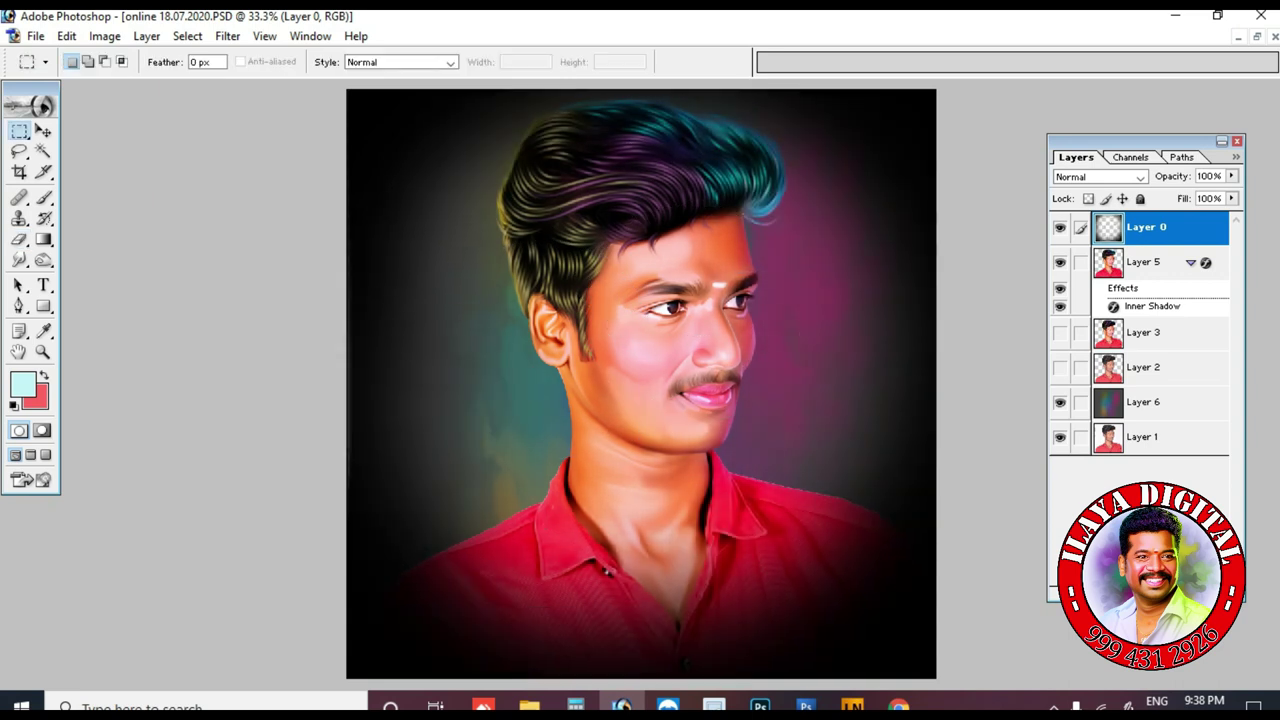
- Add an empty layer above Layer 5 and merge it down to flatten the Inner Shadow into the portrait
key(ctrl+plus)
scroll(633, 384, up, 2)
click(1143, 262)
key(ctrl+alt+shift+n)
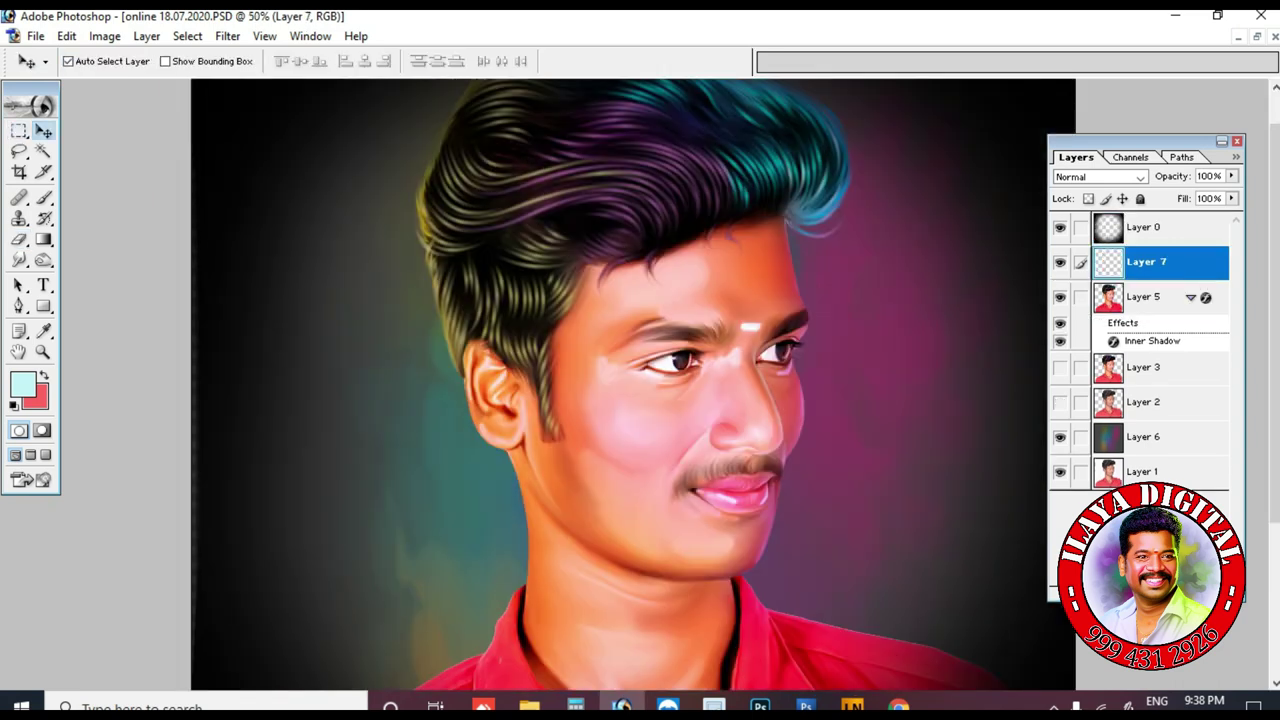
key(ctrl+e)
- Compare the painted portrait with the original photo by toggling Layer 7's visibility, and view the painted version without the interface panels
click(1060, 331)
click(1060, 262)
click(1060, 262)
click(1060, 262)
click(1060, 262)
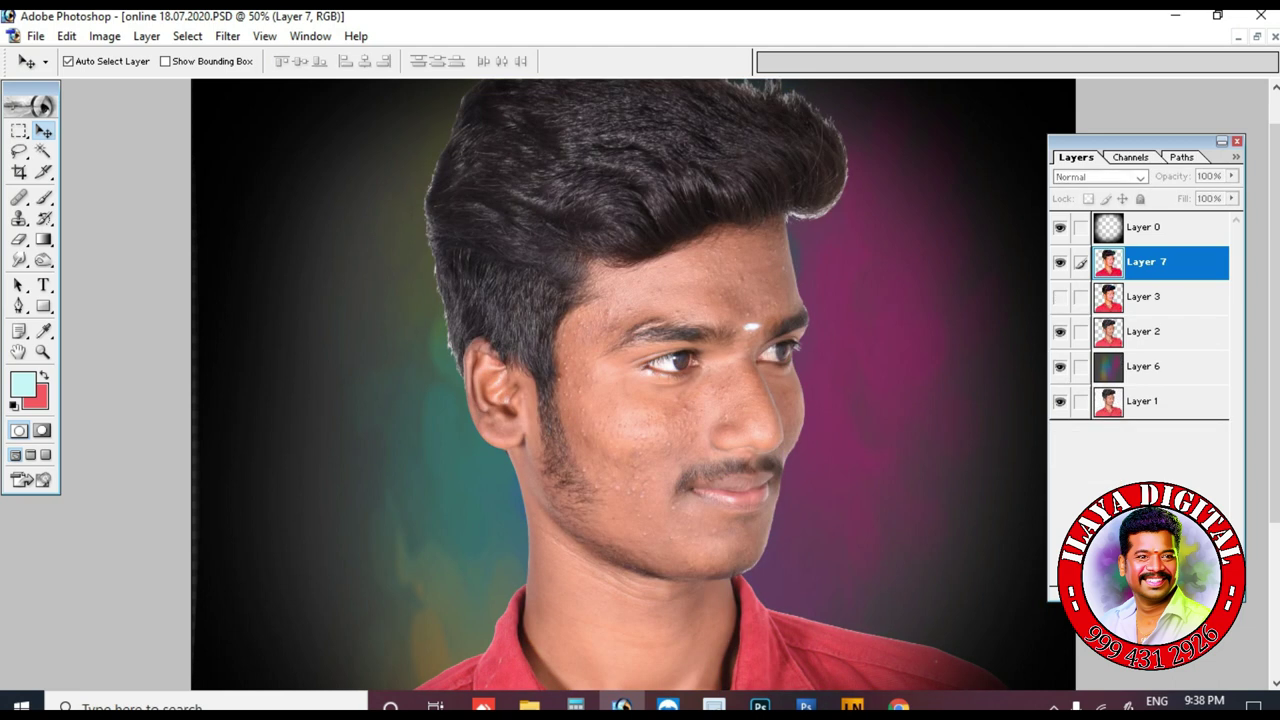
click(1059, 261)
key(Tab)
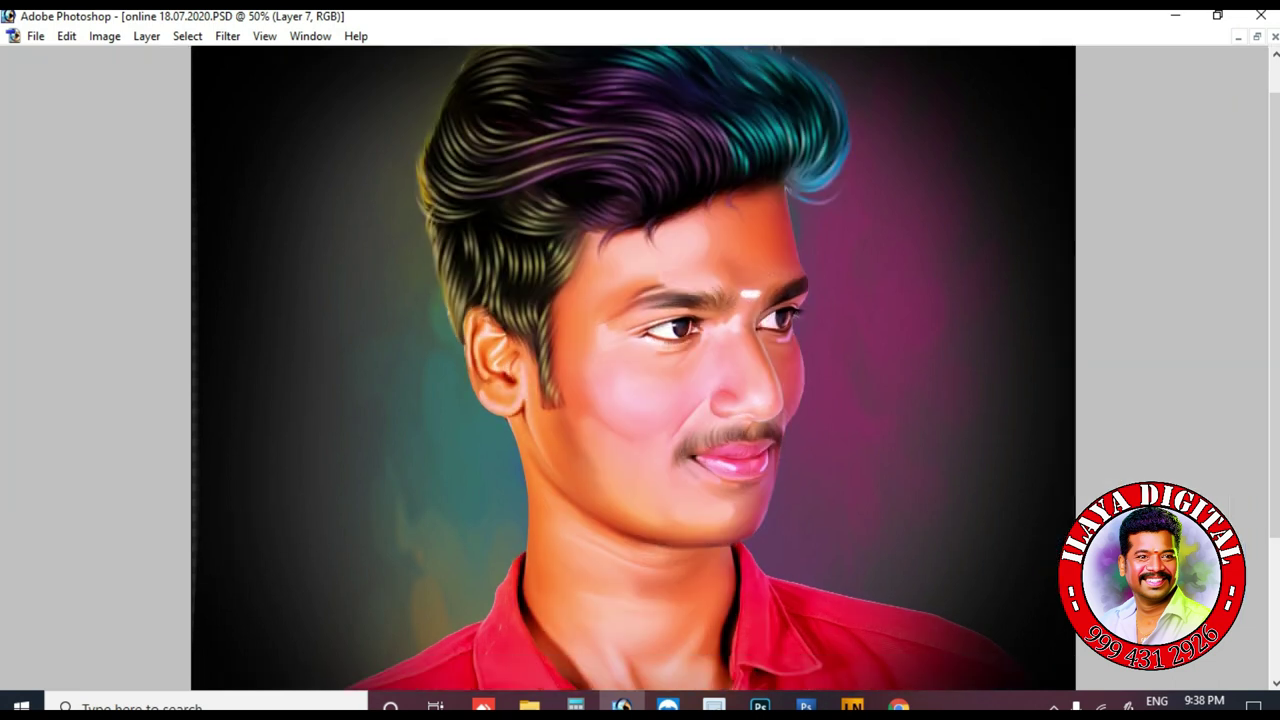